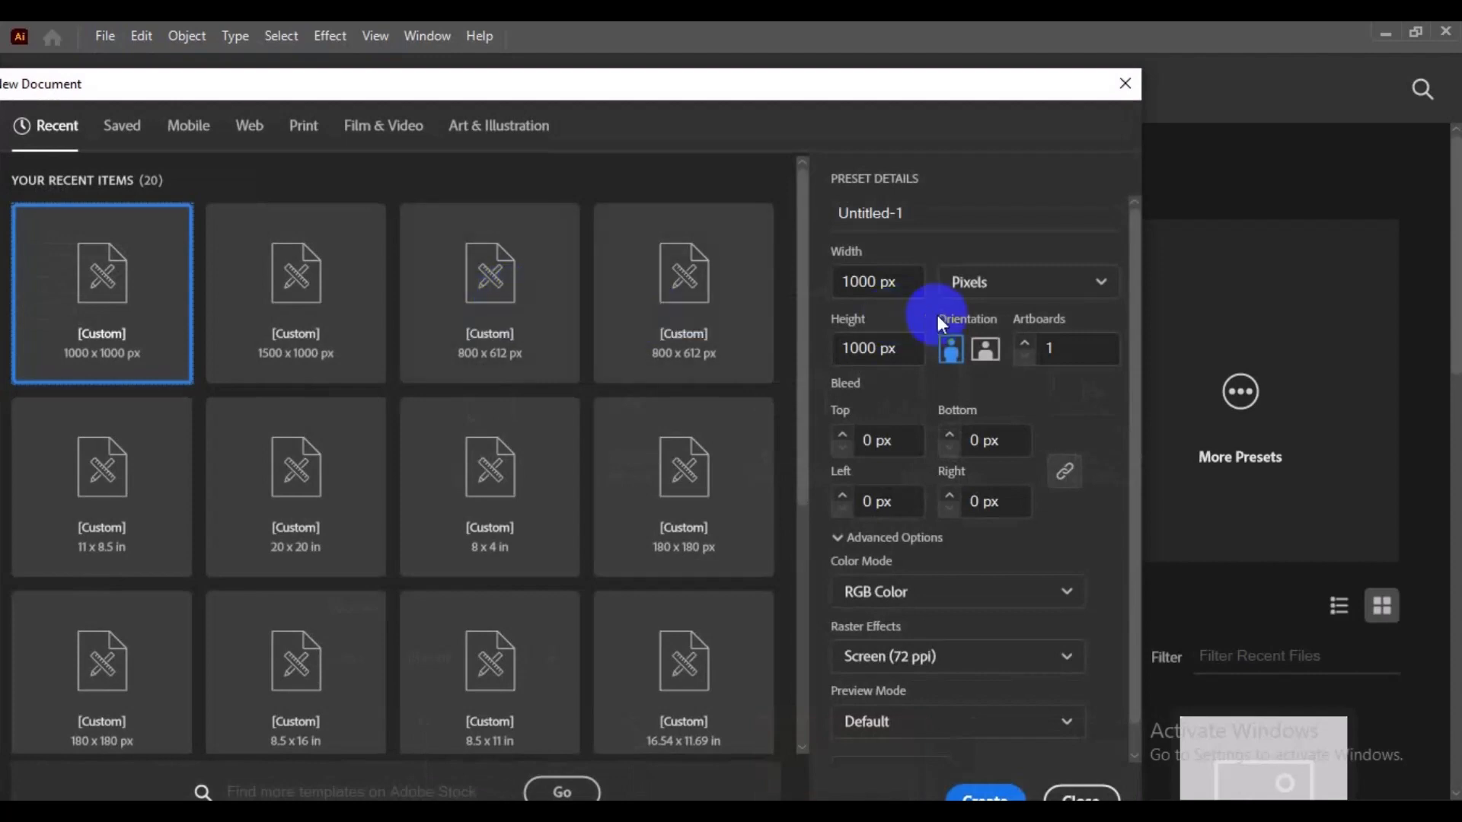
# Step: Create a 1000 x 1000 px RGB document with one artboard and dismiss the floating Transform palette
pyautogui.click(997, 789)
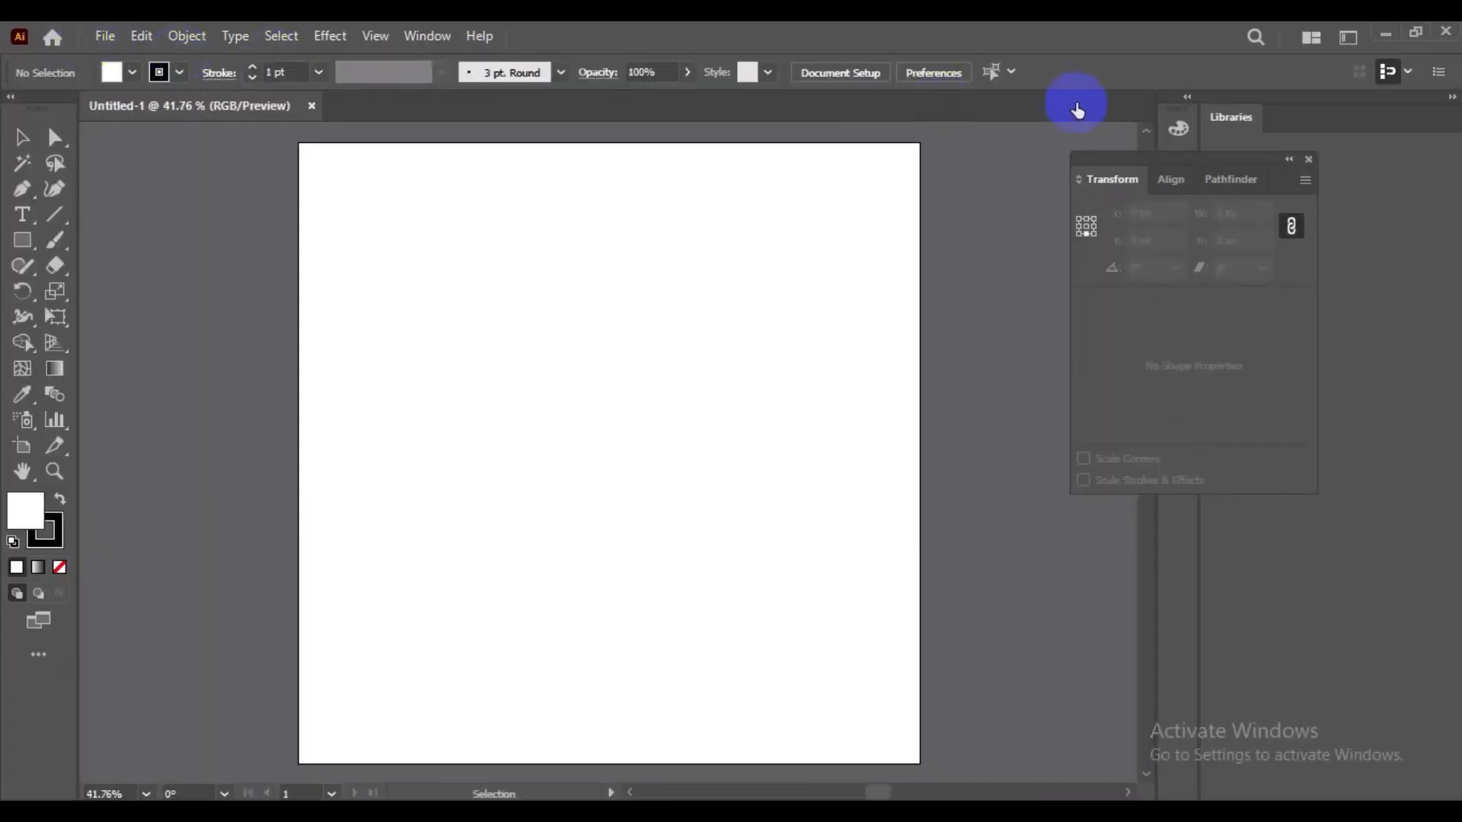
pyautogui.click(1308, 160)
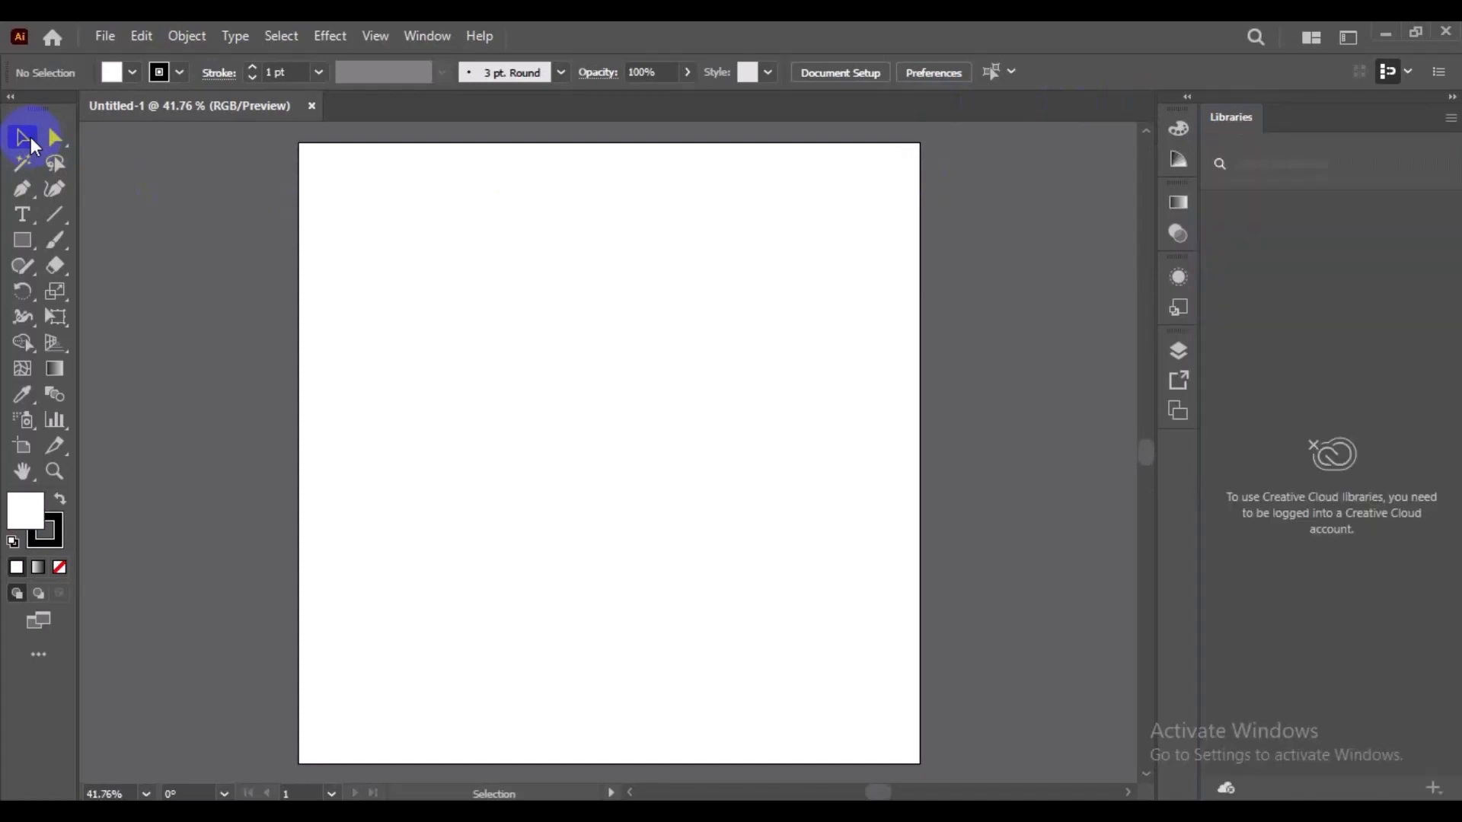
# Step: Draw a square about 412 x 412 px in the artboard's upper-left area with white fill and no stroke
pyautogui.click(22, 239)
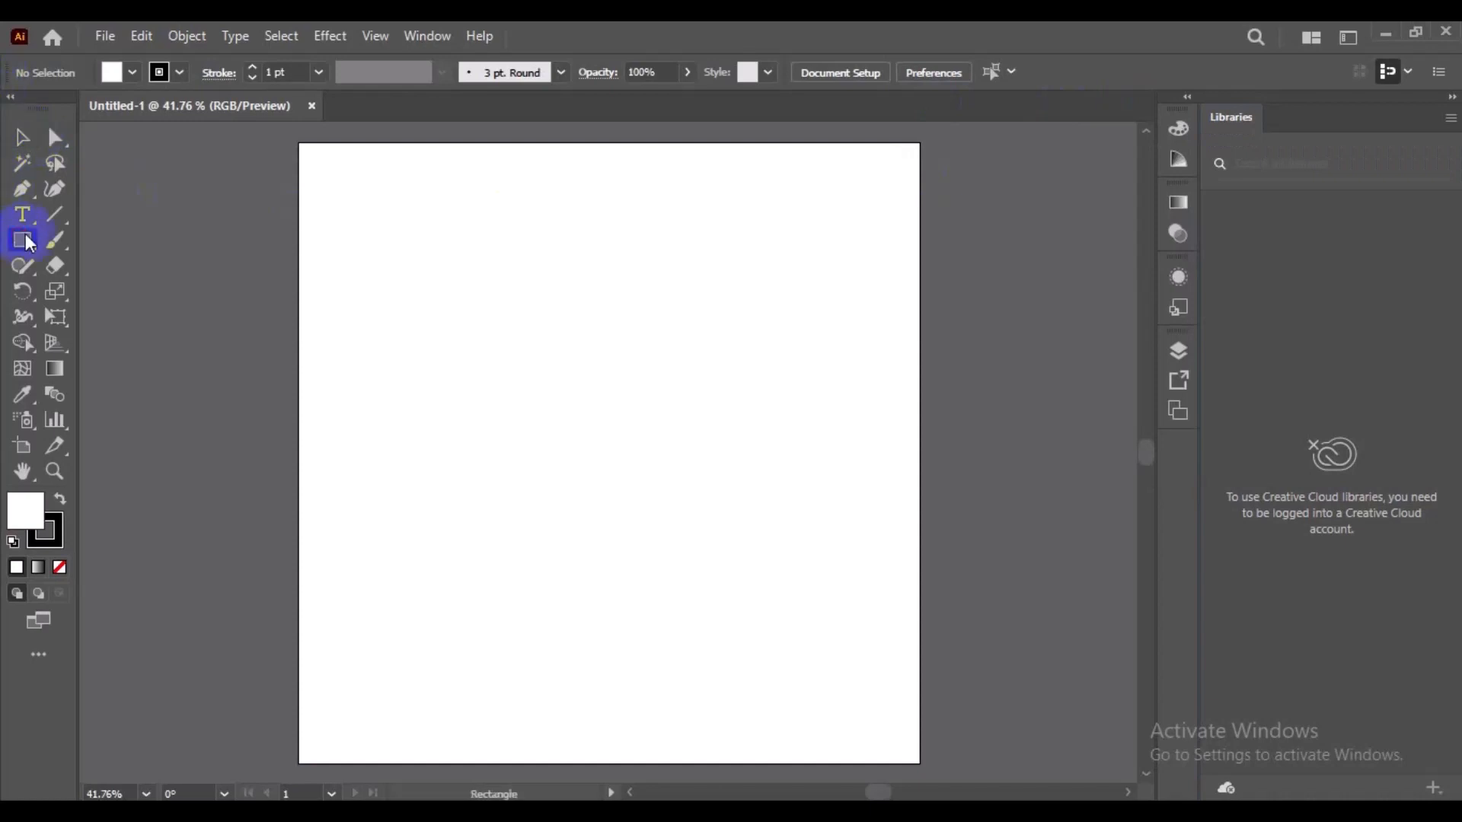
pyautogui.click(16, 567)
pyautogui.click(50, 533)
pyautogui.click(60, 567)
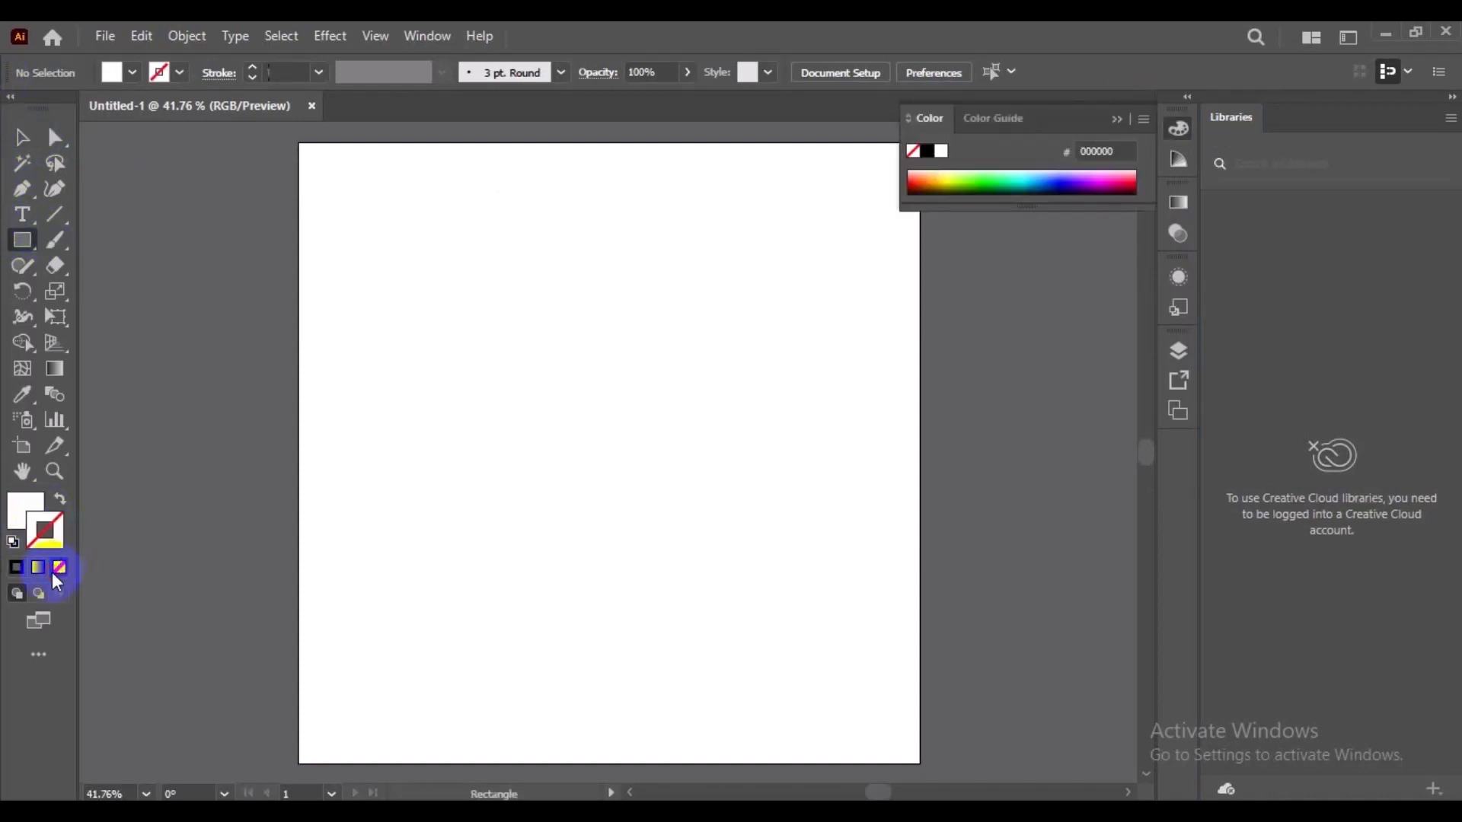
pyautogui.click(25, 518)
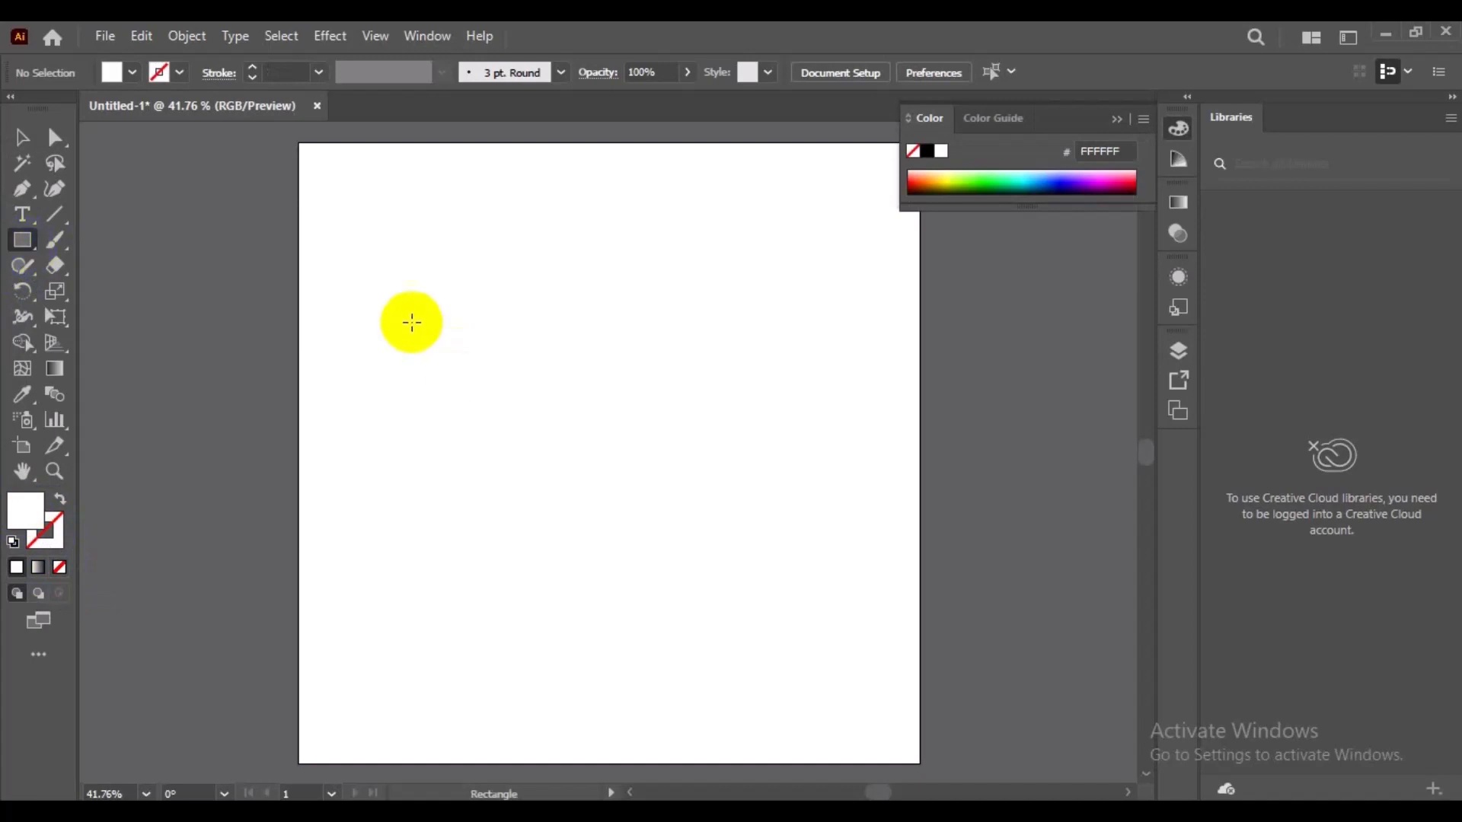
pyautogui.moveTo(415, 268); pyautogui.dragTo(580, 466)
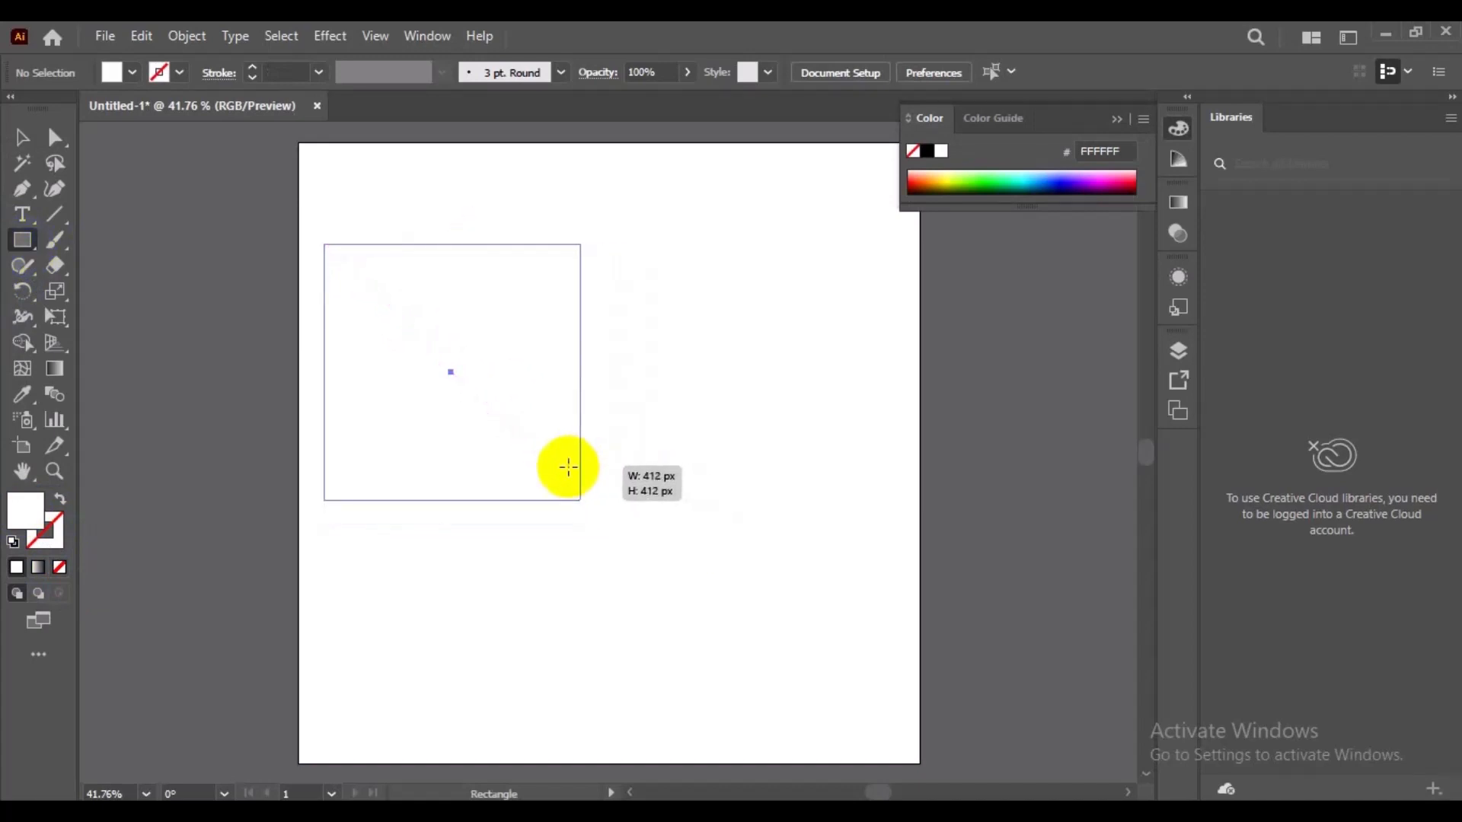
# Step: Change the square's fill colour by setting its K value to 100%
pyautogui.click(28, 510)
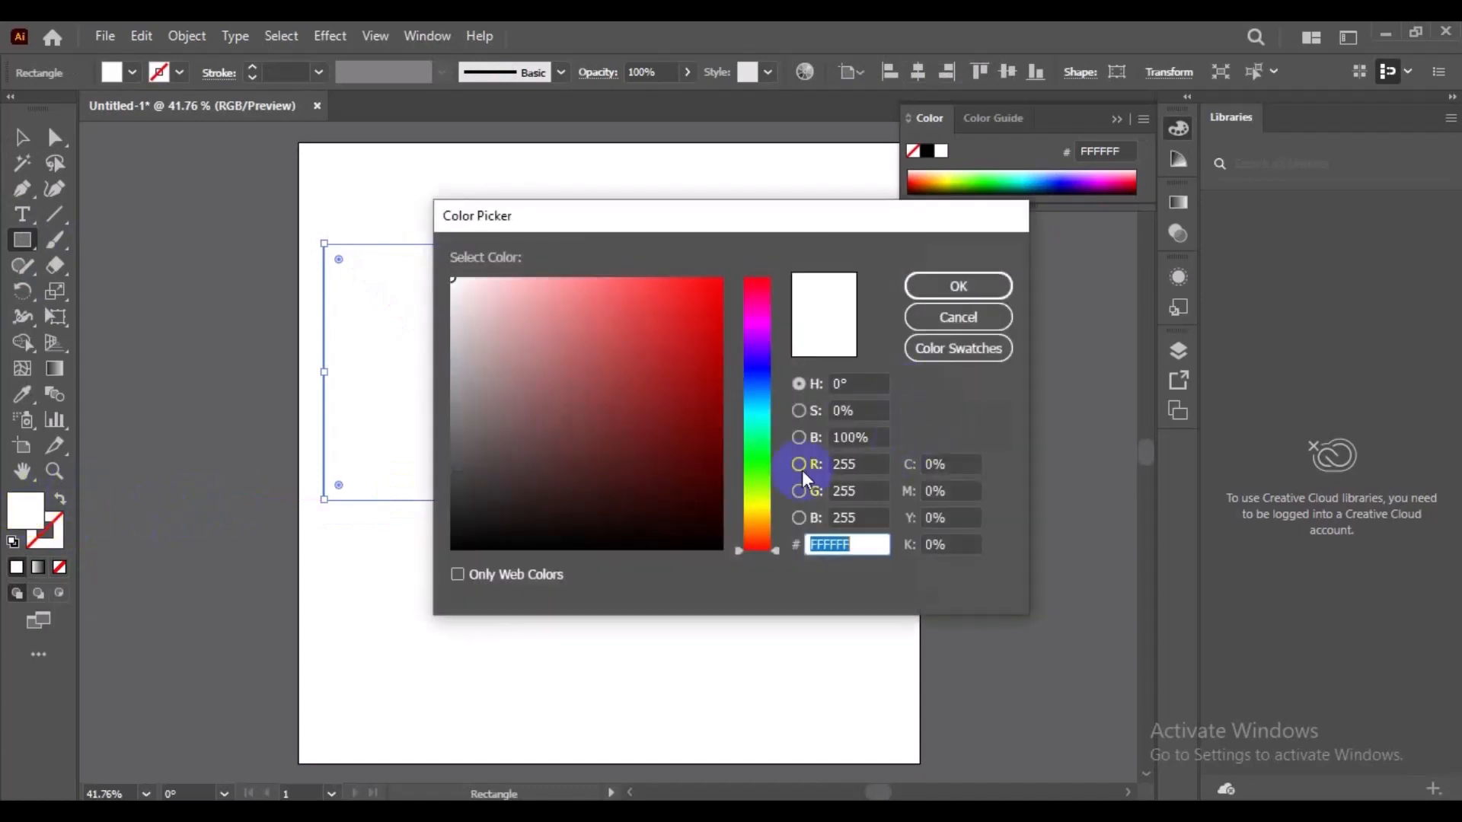
pyautogui.click(952, 545)
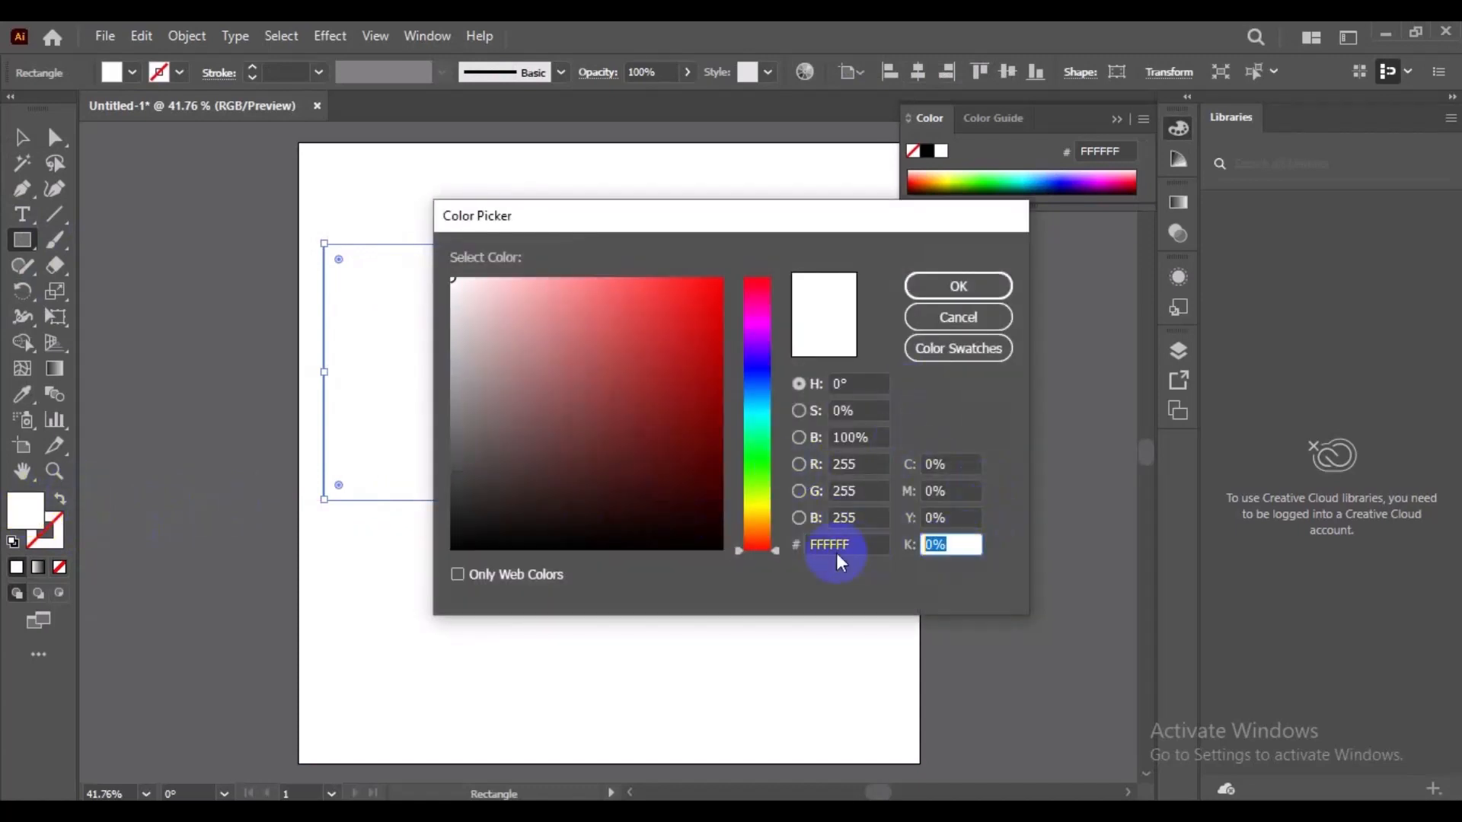
pyautogui.write('100')
pyautogui.press('Return')
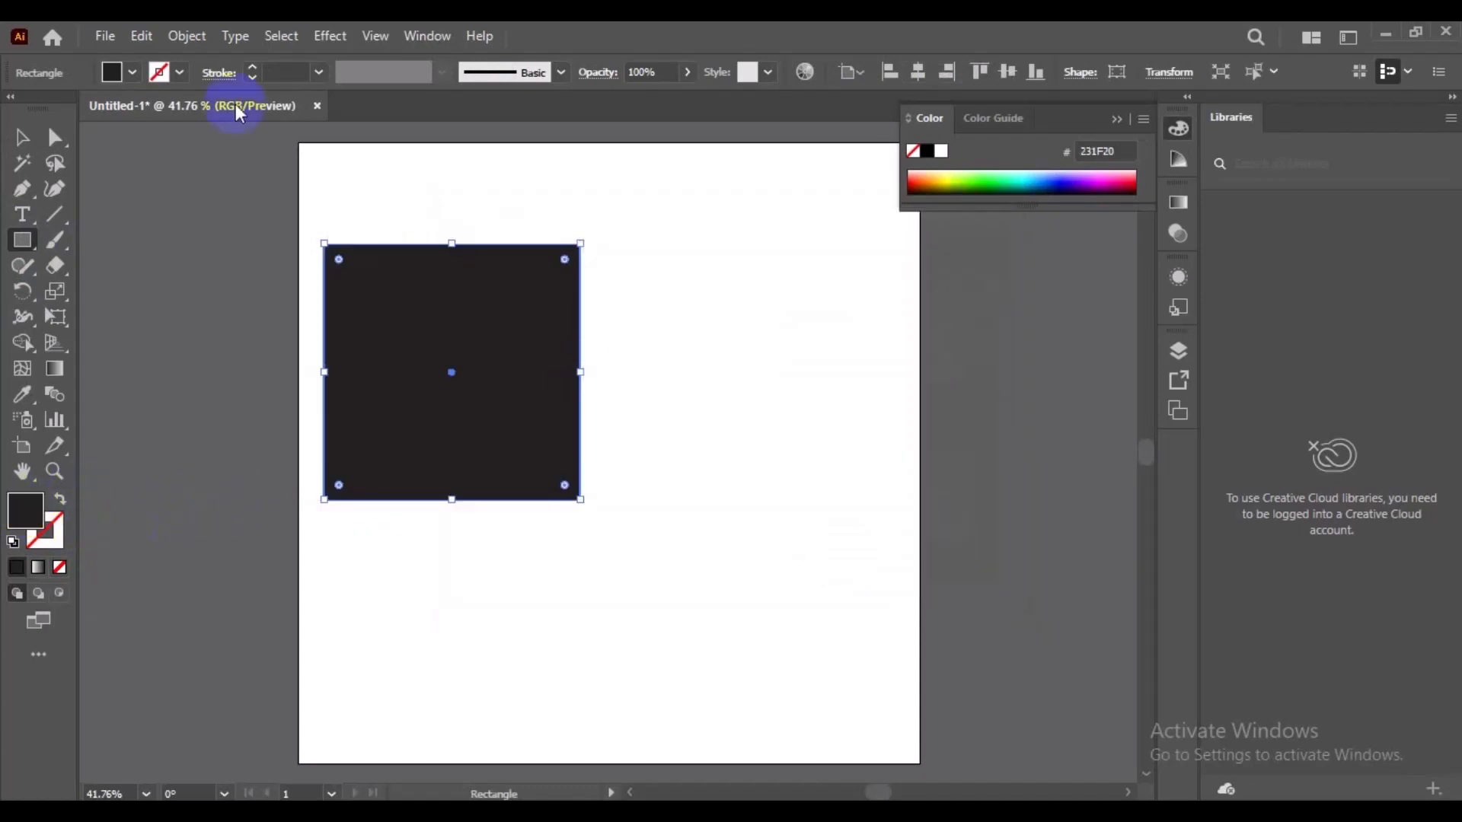
# Step: Duplicate the square horizontally so the copy sits flush against its right edge
pyautogui.click(23, 141)
pyautogui.click(203, 278)
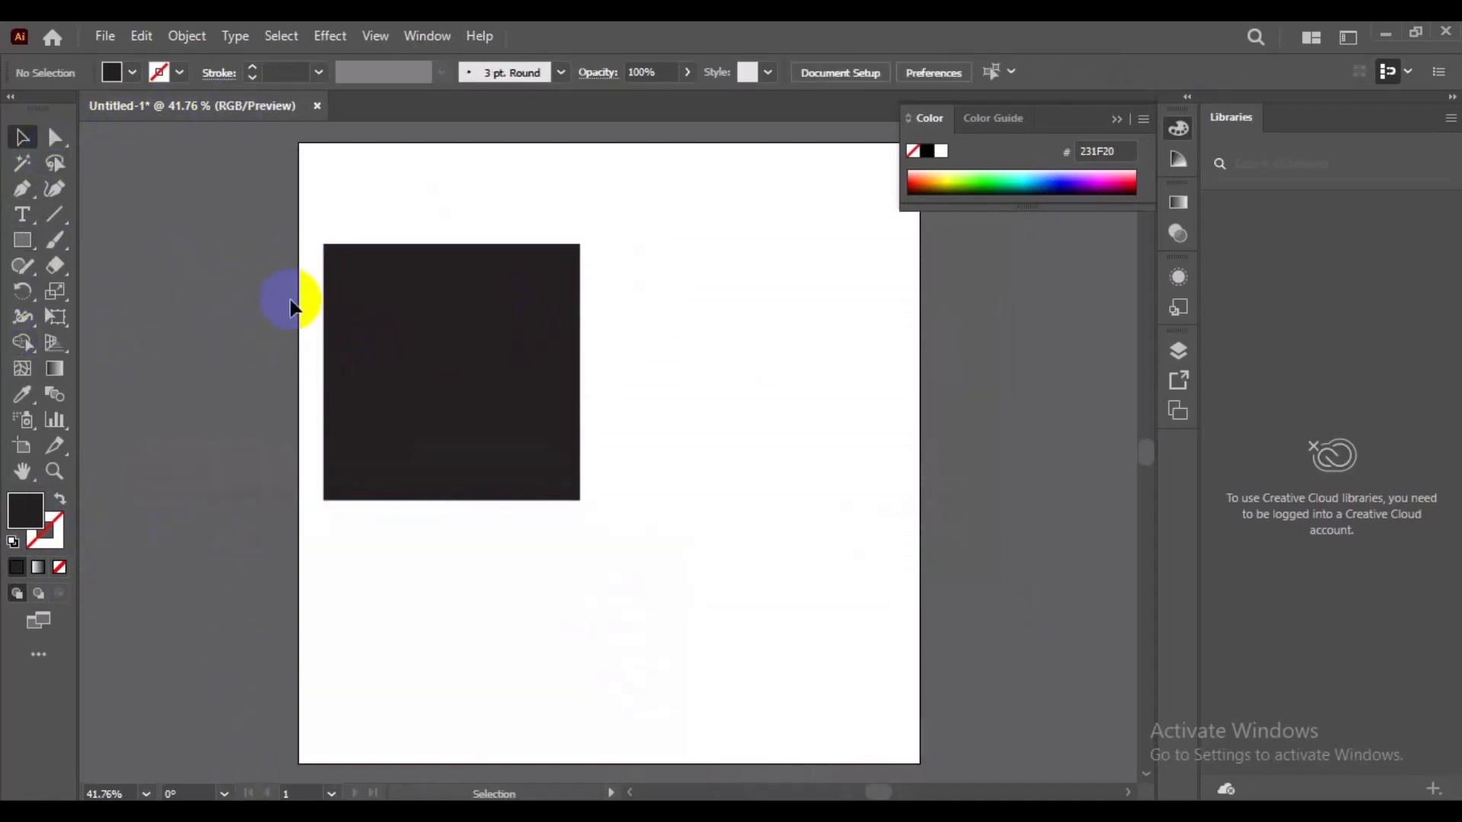
pyautogui.moveTo(262, 218); pyautogui.dragTo(582, 446)
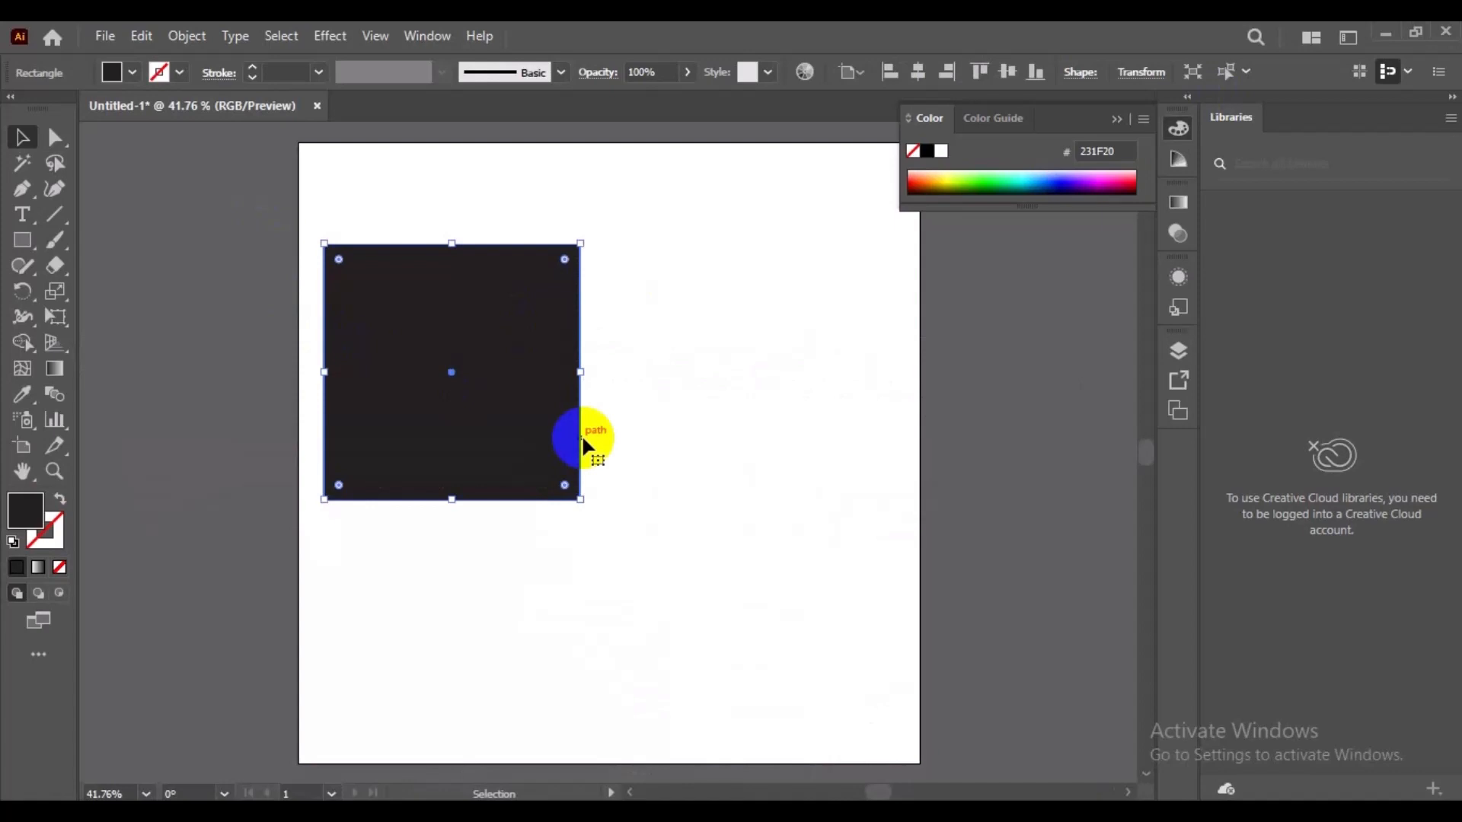
pyautogui.moveTo(581, 434); pyautogui.dragTo(791, 438)
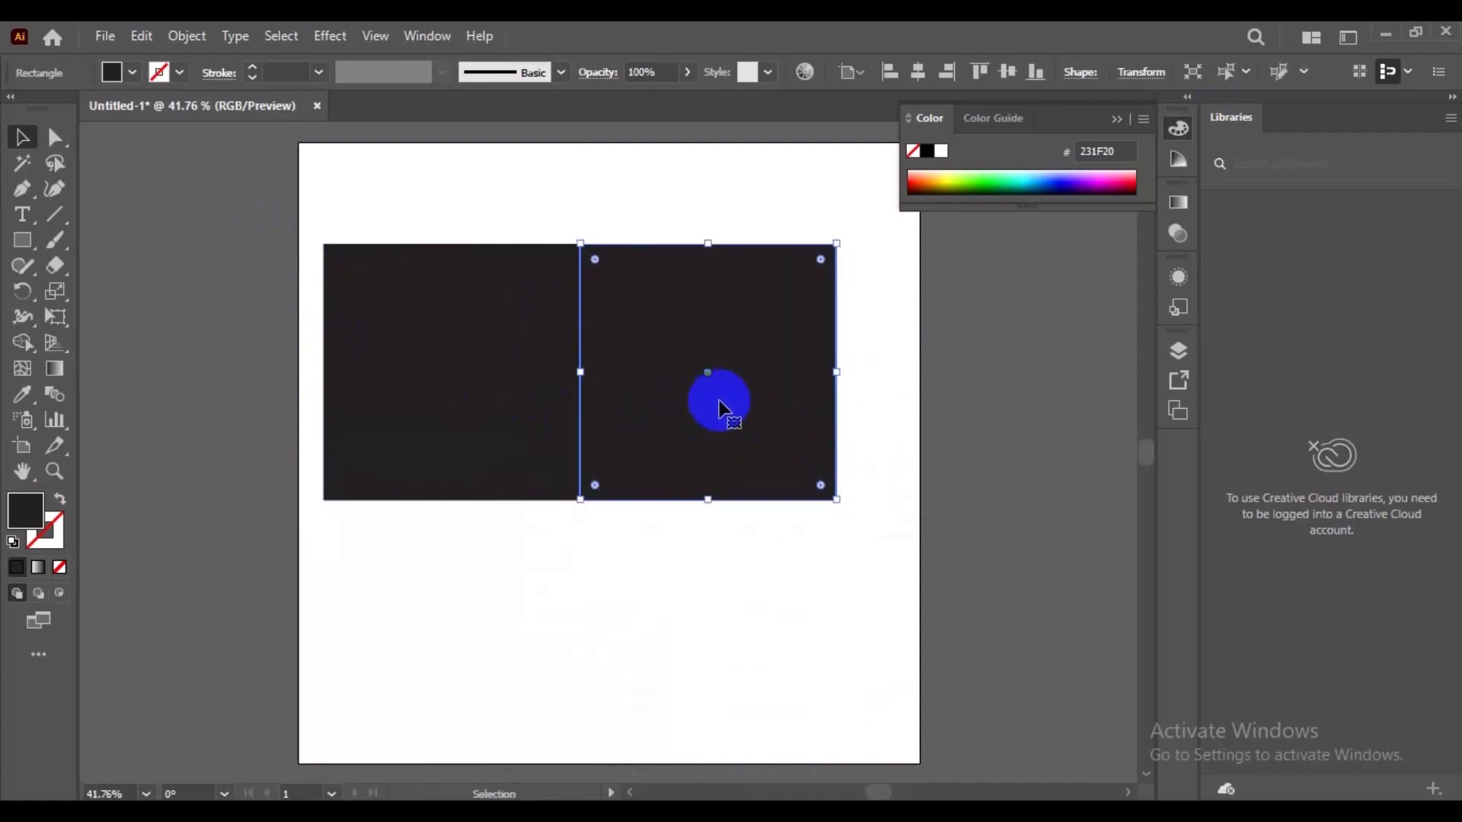
# Step: Set the left square's fill to C 0, M 0, Y 0, K 100 and deselect it
pyautogui.click(475, 411)
pyautogui.doubleClick(24, 511)
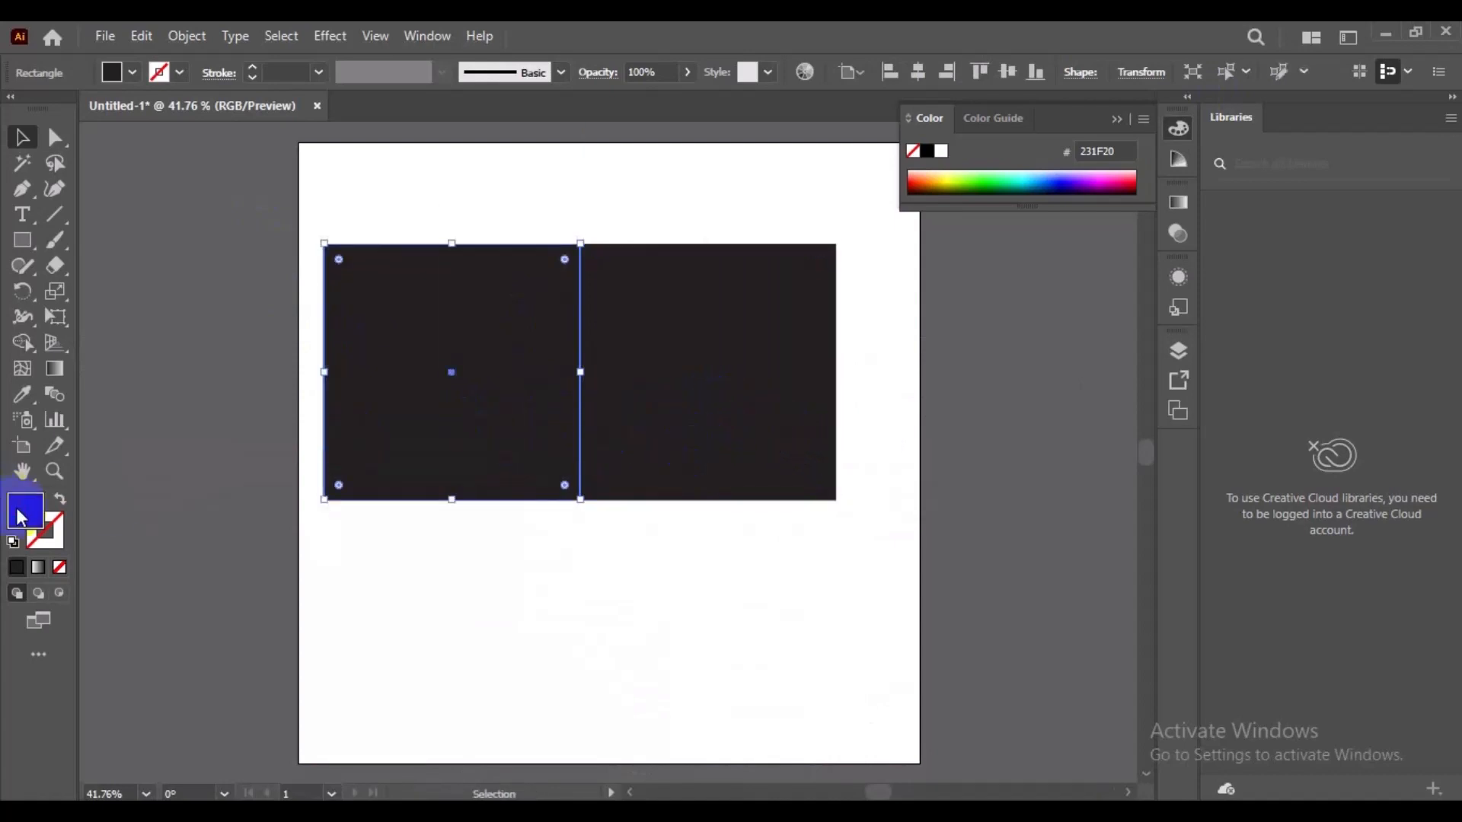
pyautogui.click(944, 466)
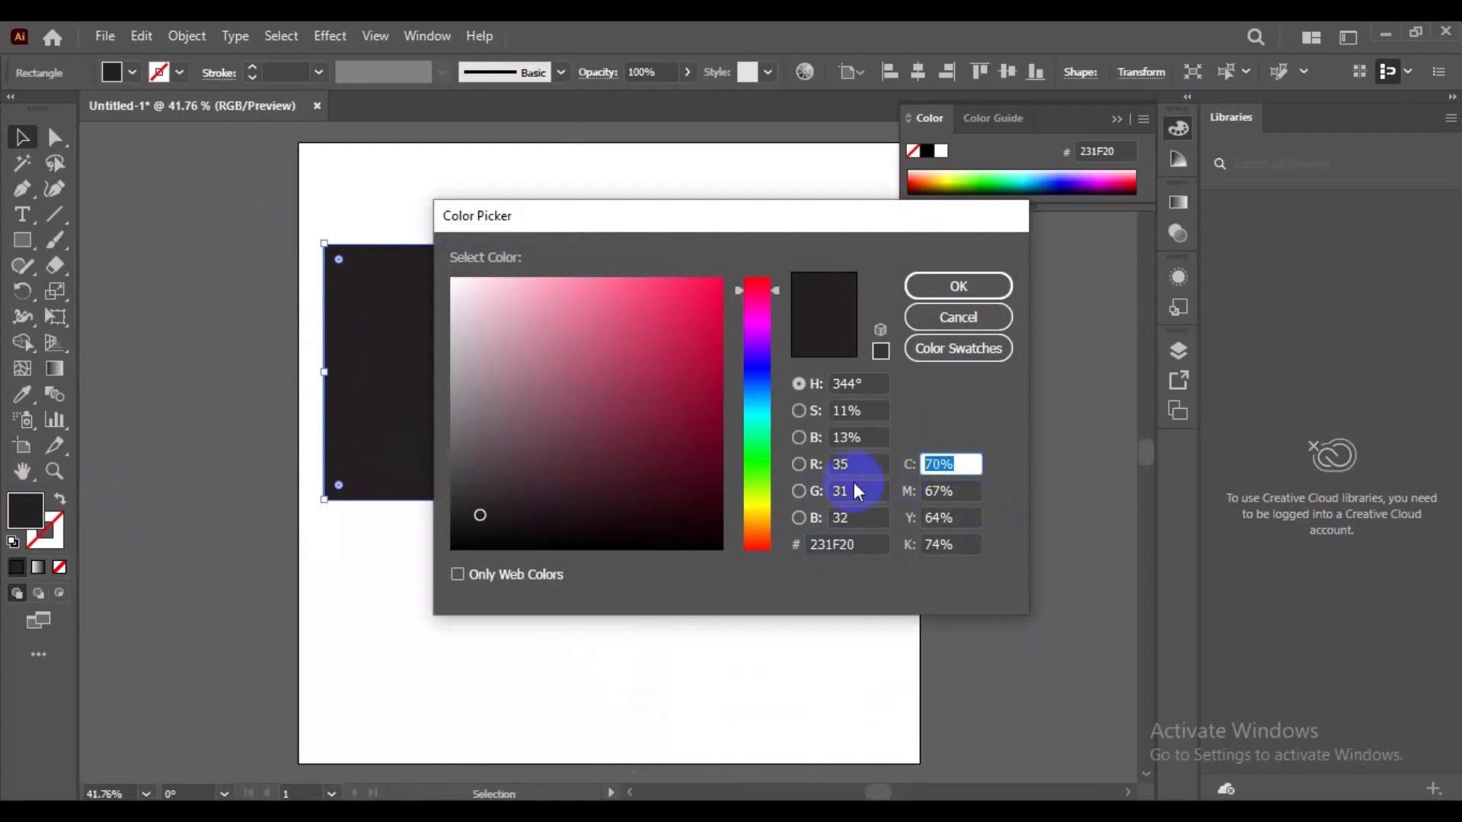
pyautogui.write('0')
pyautogui.press('Tab')
pyautogui.write('0')
pyautogui.press('Tab')
pyautogui.write('0')
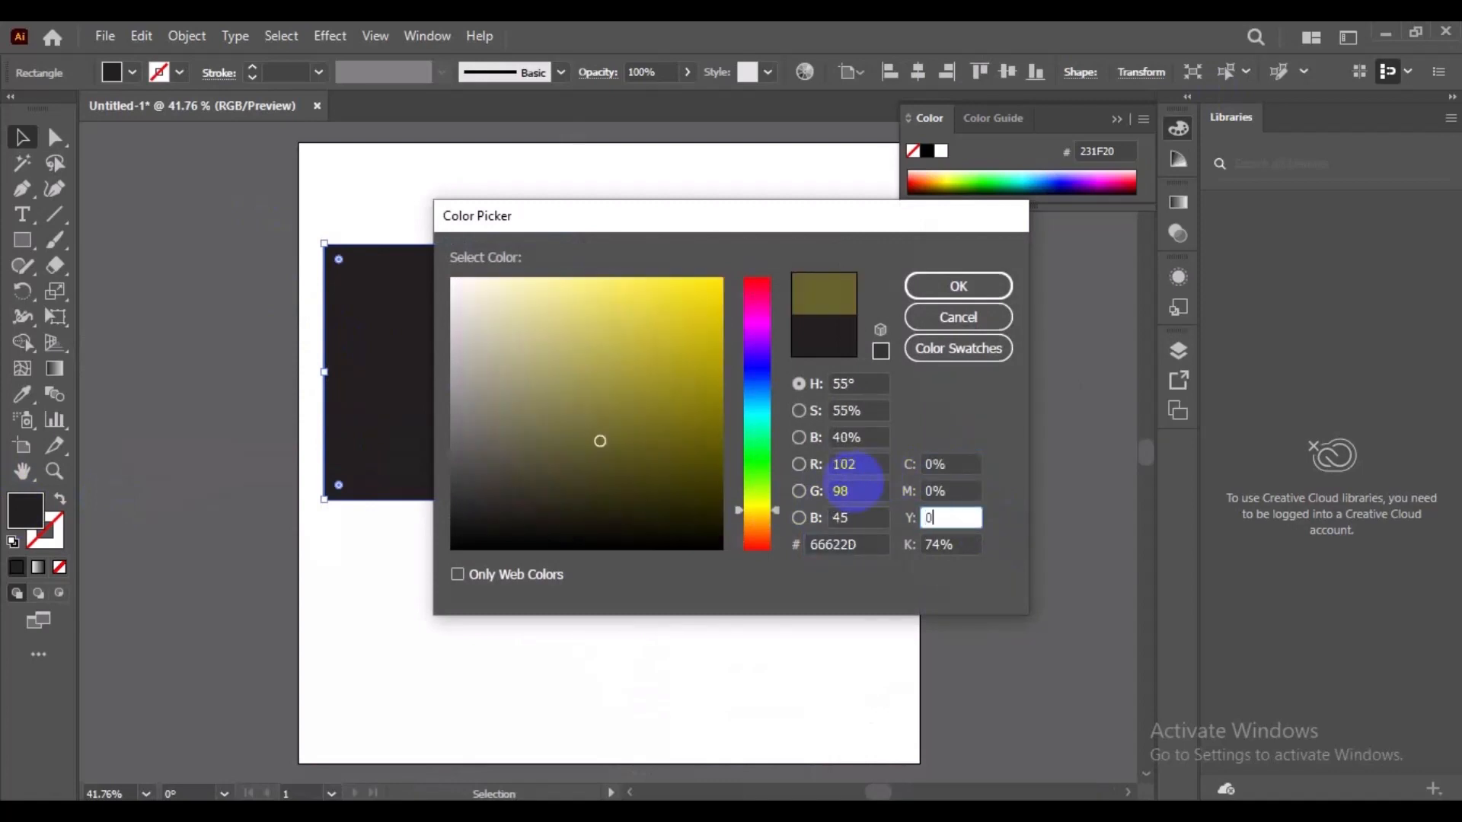
pyautogui.press('Tab')
pyautogui.write('100')
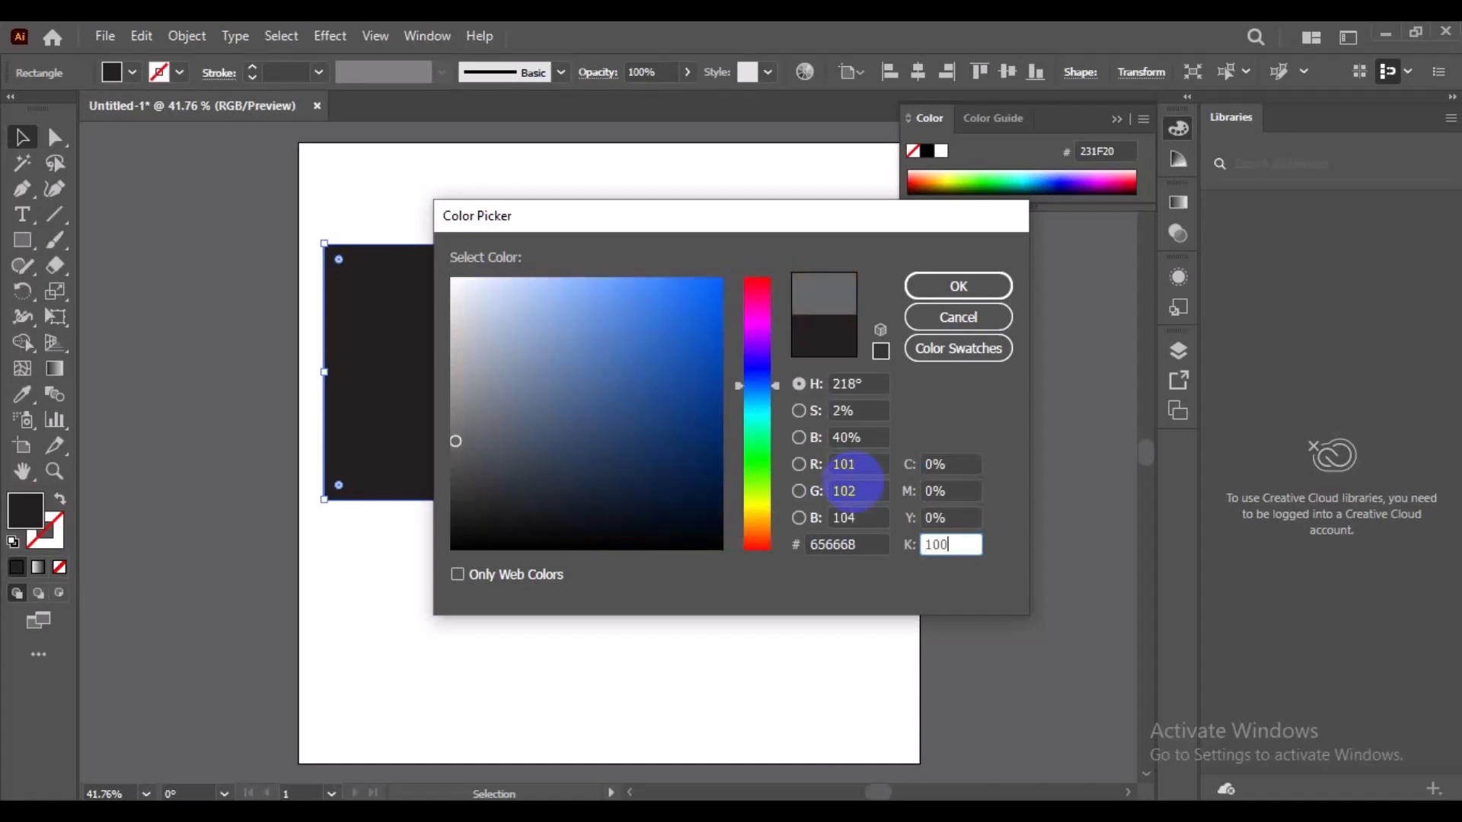
pyautogui.doubleClick(951, 545)
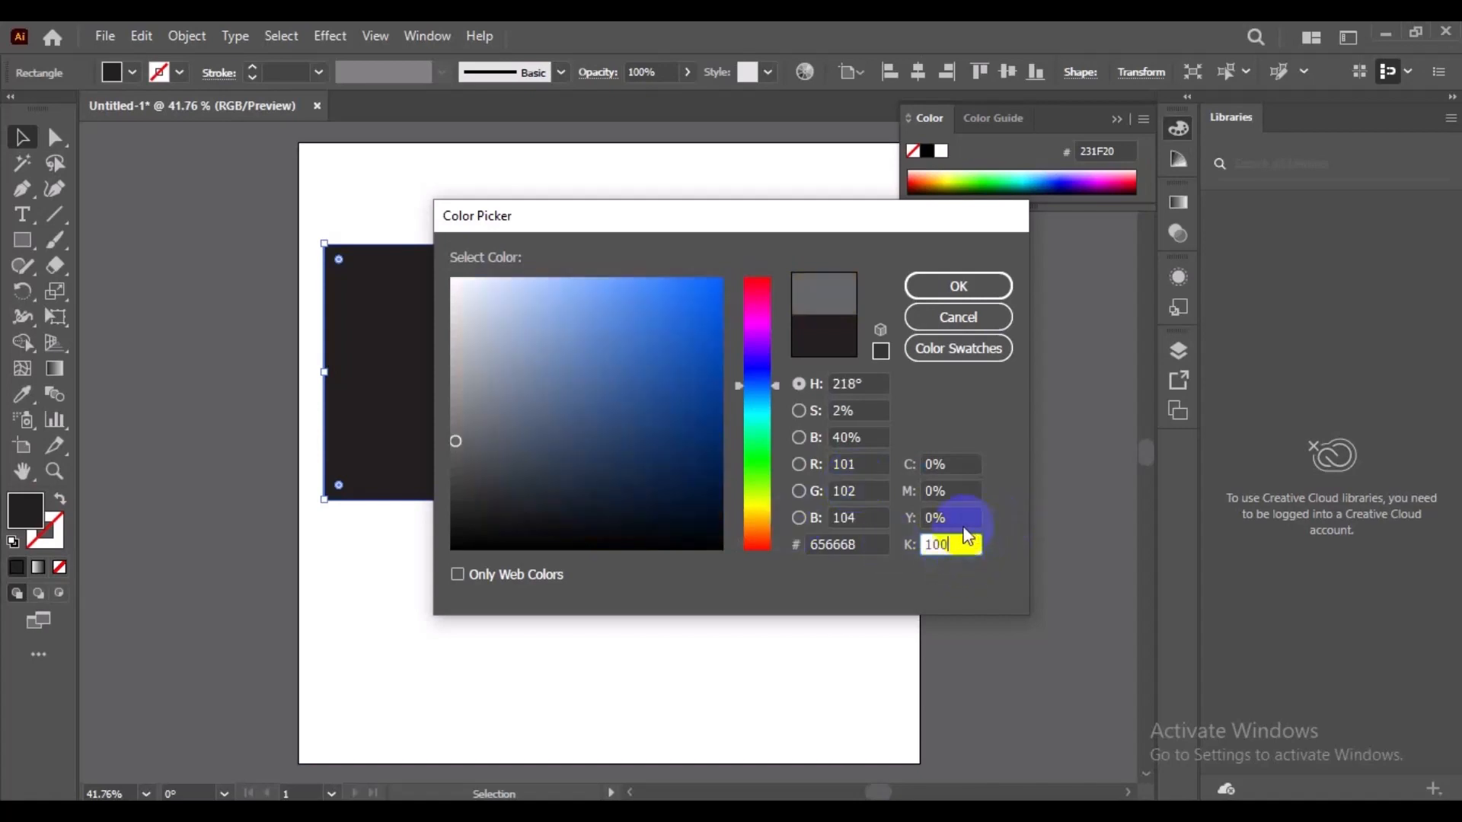
pyautogui.click(975, 546)
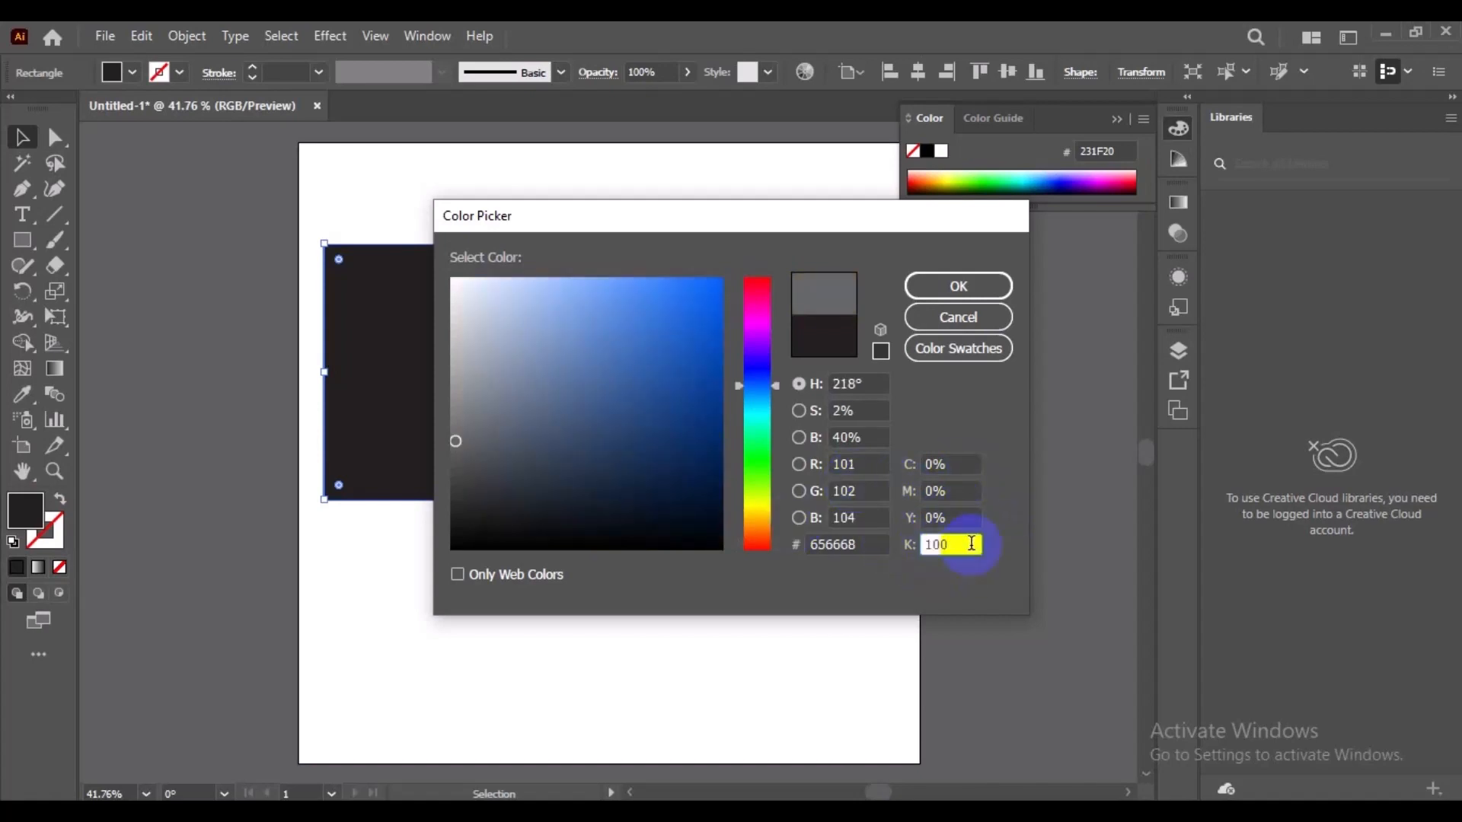
pyautogui.click(962, 282)
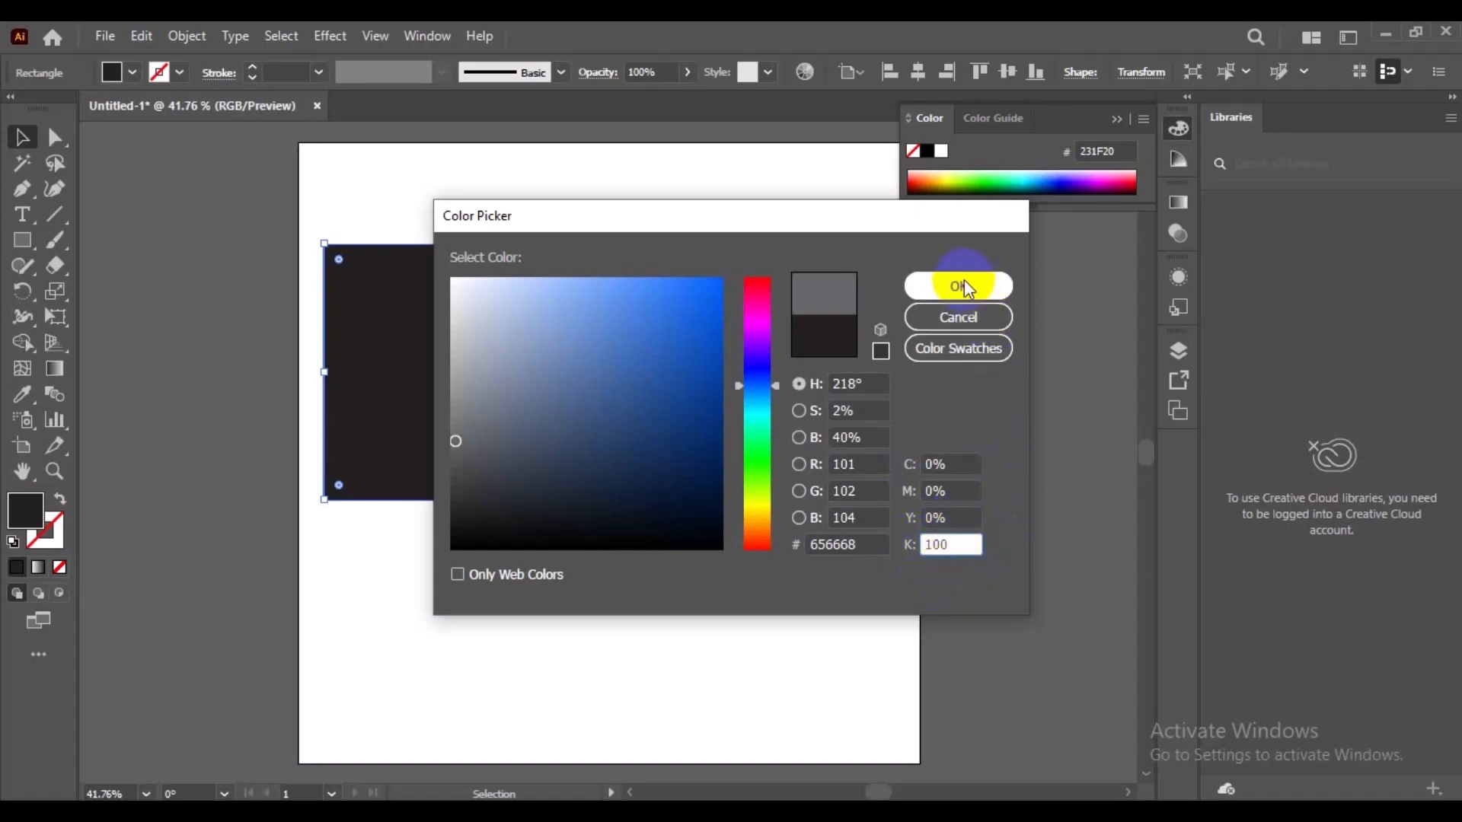
pyautogui.click(689, 629)
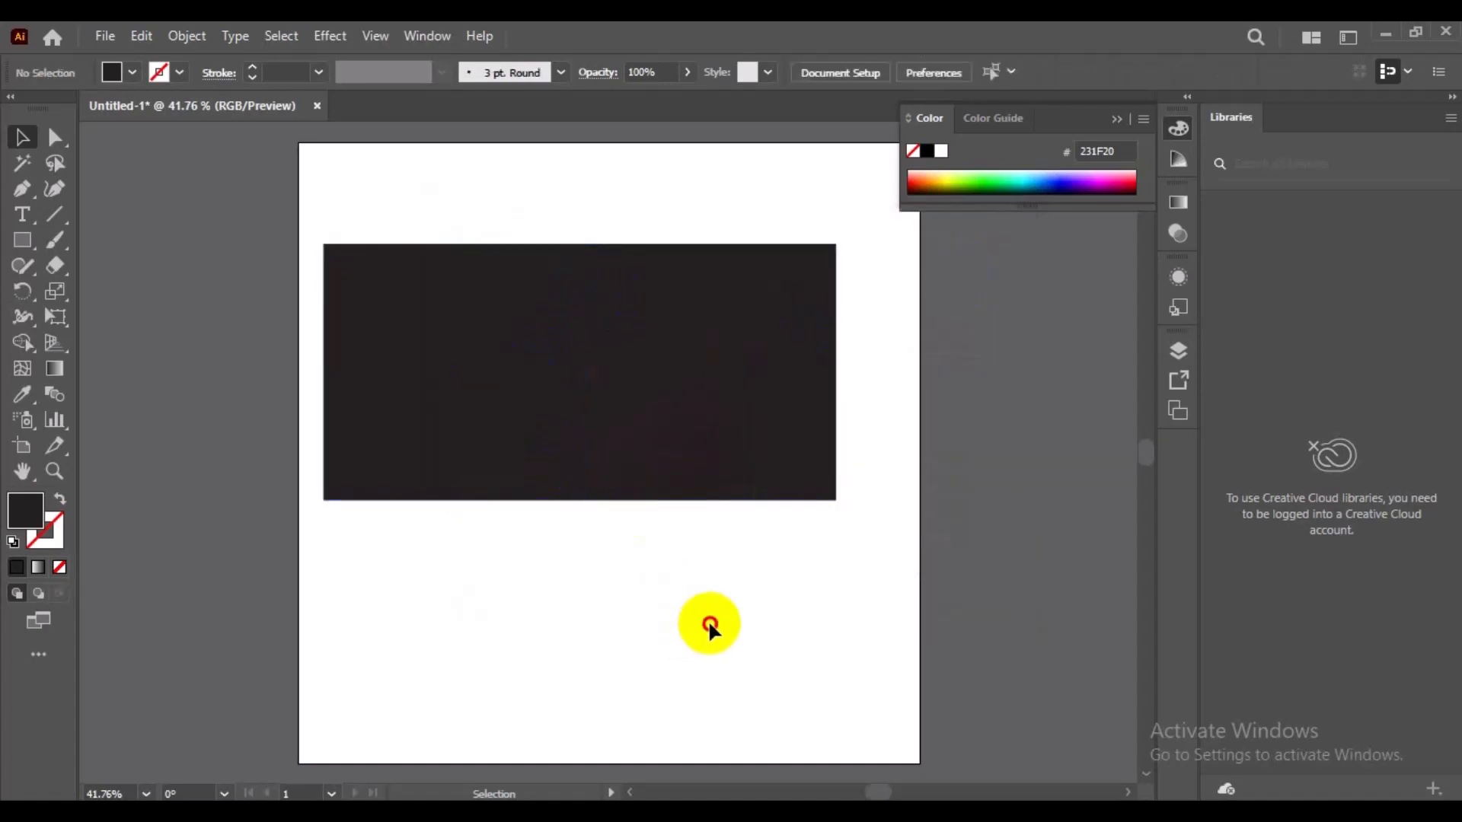
# Step: Set the right square's fill to C 100, M 100, Y 100, K 100 and deselect it
pyautogui.click(610, 376)
pyautogui.click(23, 518)
pyautogui.doubleClick(23, 518)
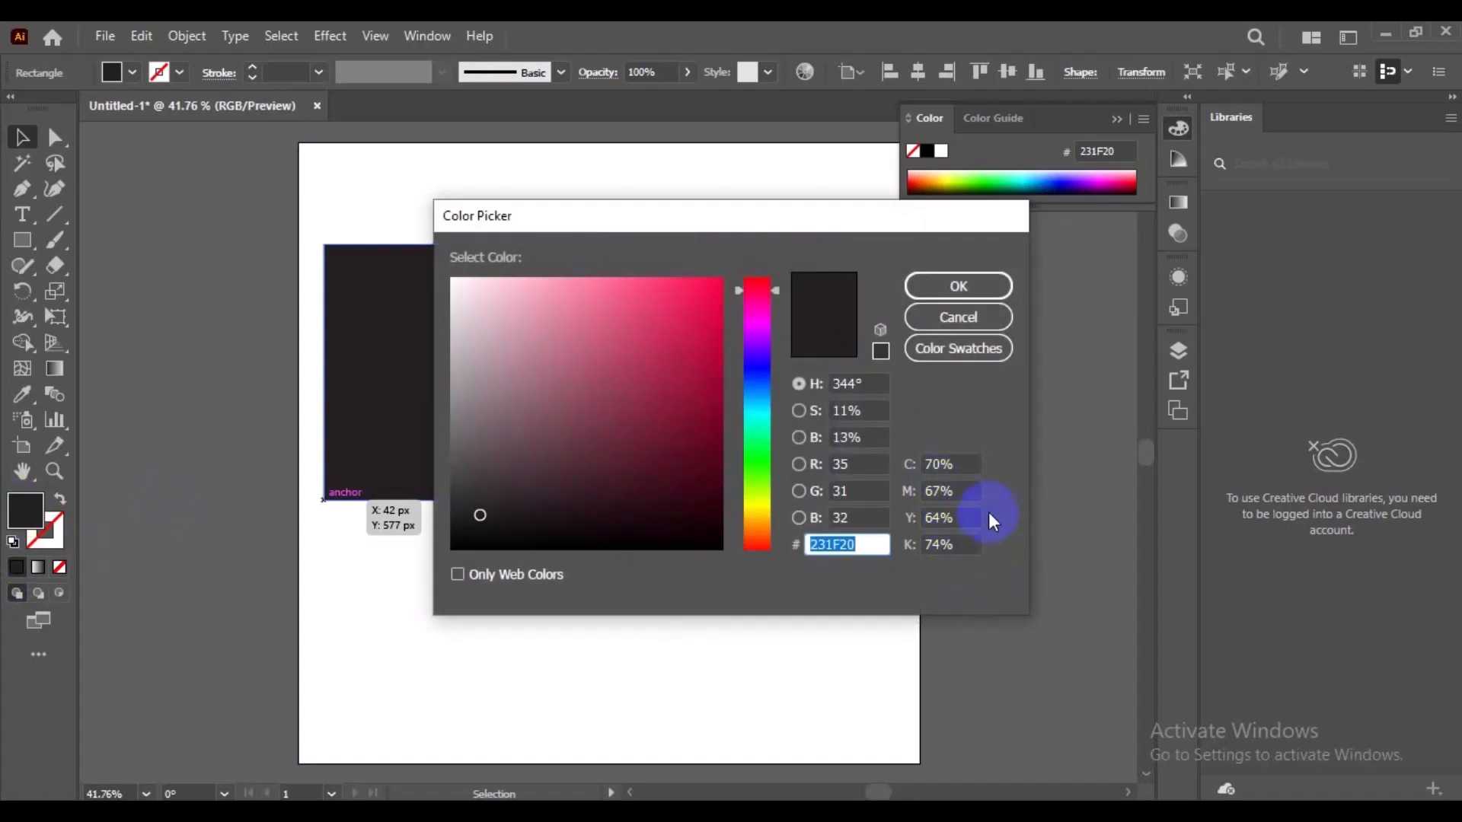
pyautogui.click(959, 464)
pyautogui.write('100')
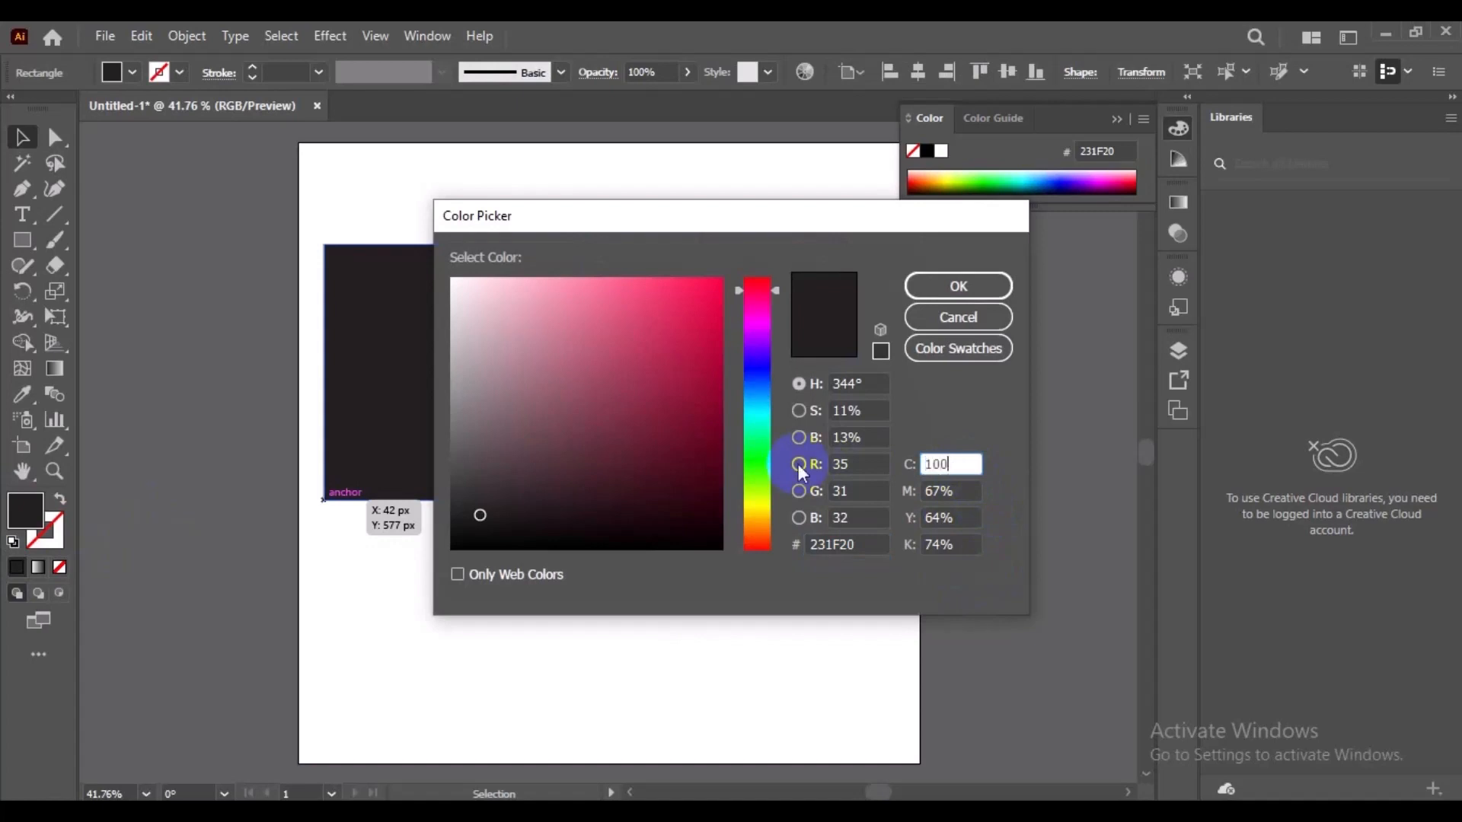
pyautogui.press('Tab')
pyautogui.write('100')
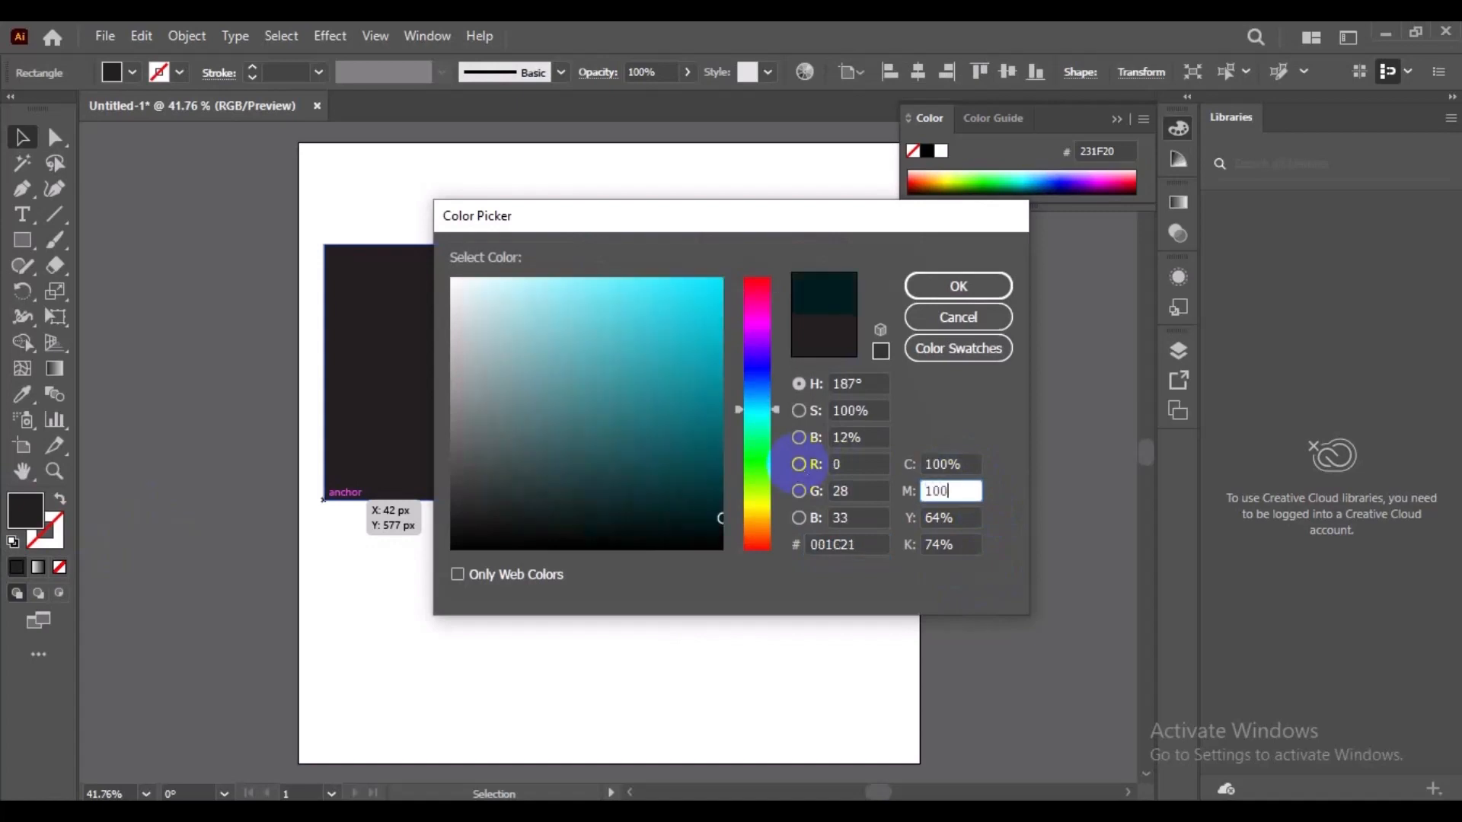
pyautogui.press('Tab')
pyautogui.write('100')
pyautogui.press('Tab')
pyautogui.write('100')
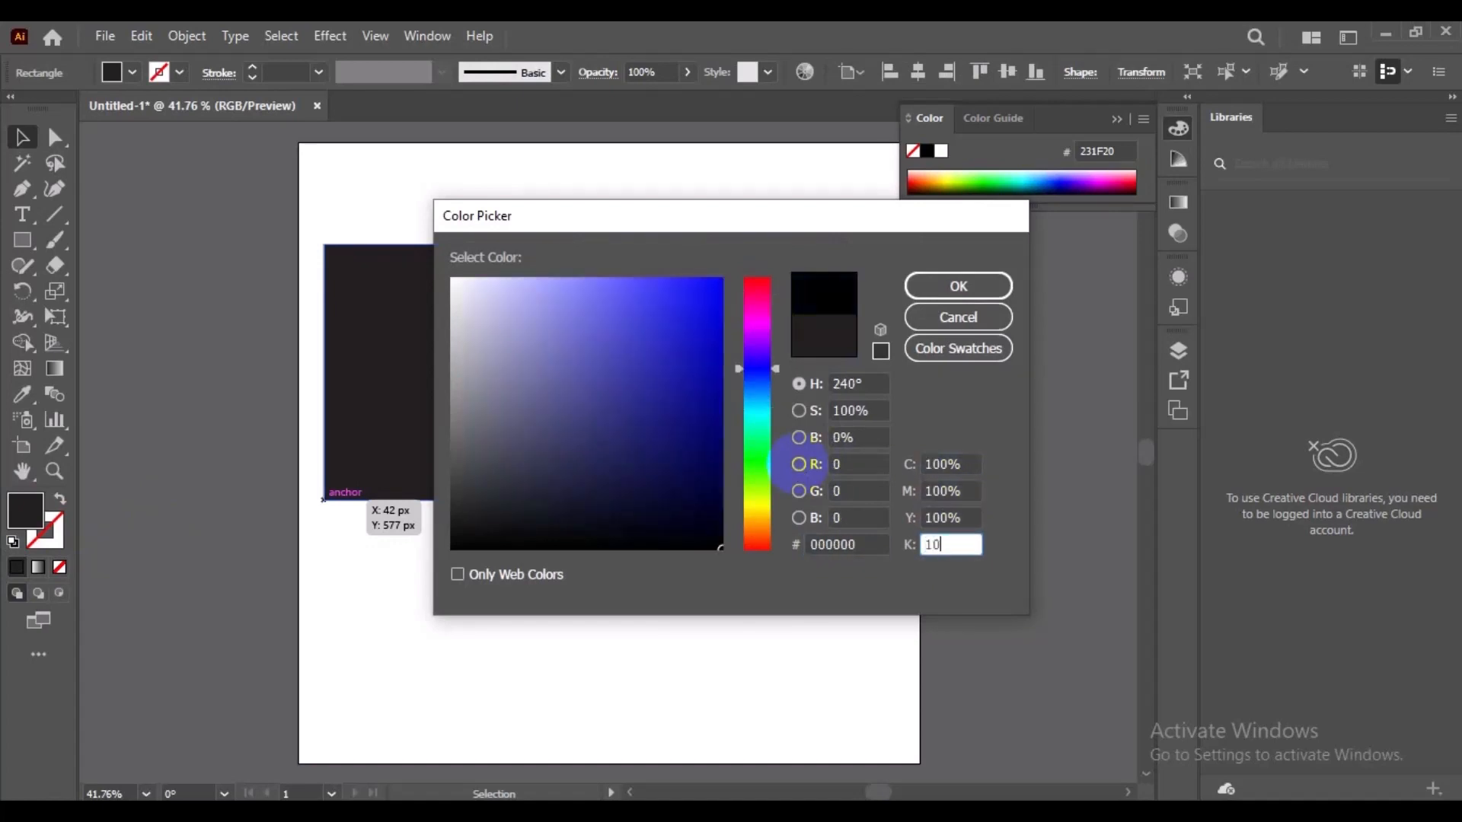
pyautogui.press('Return')
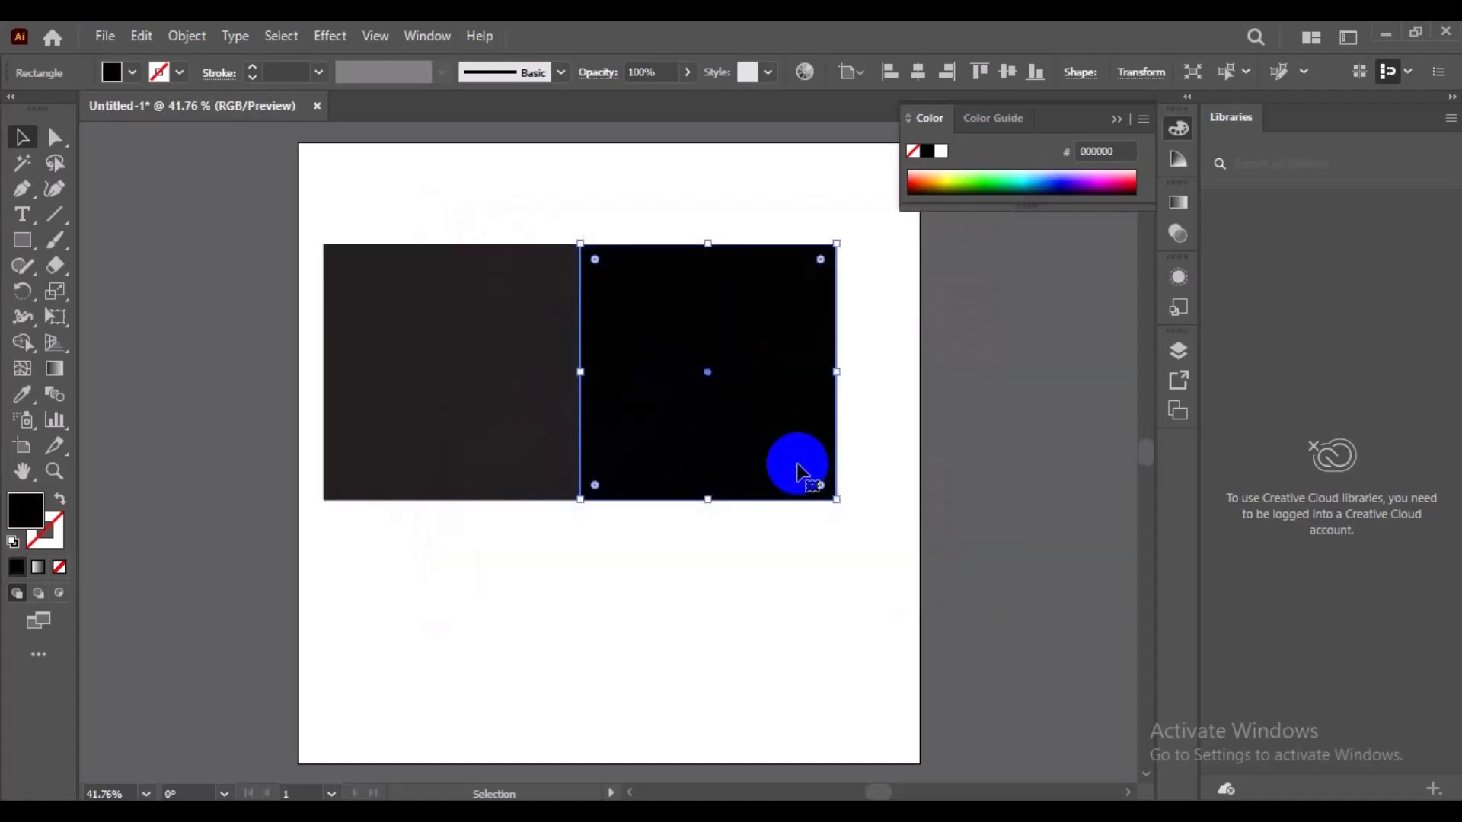
pyautogui.click(654, 551)
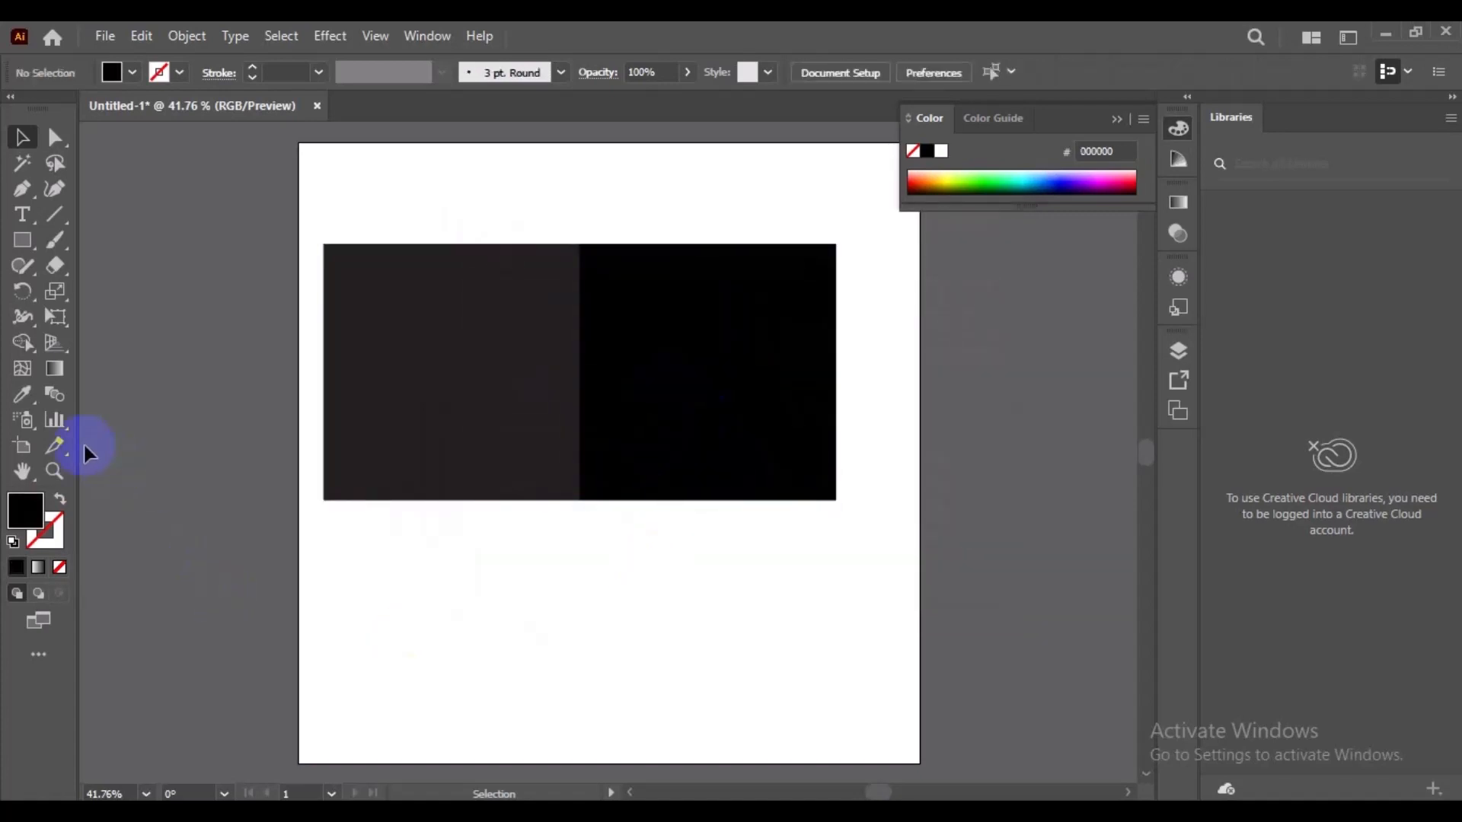
# Step: Compare the fill colours of the two squares up close along their shared edge, selecting each one in turn
pyautogui.click(54, 470)
pyautogui.click(642, 368)
pyautogui.click(624, 412)
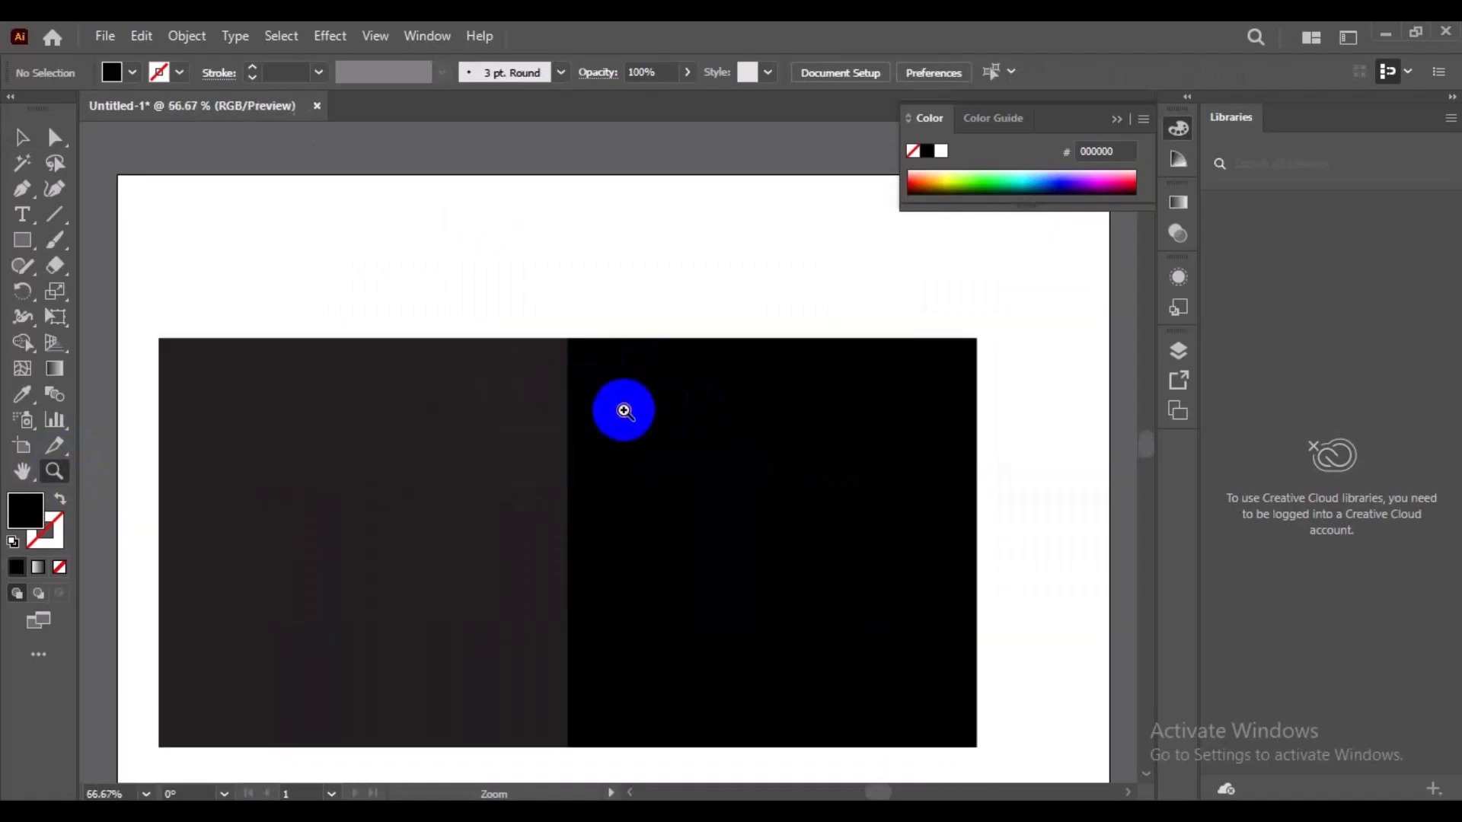
pyautogui.click(606, 505)
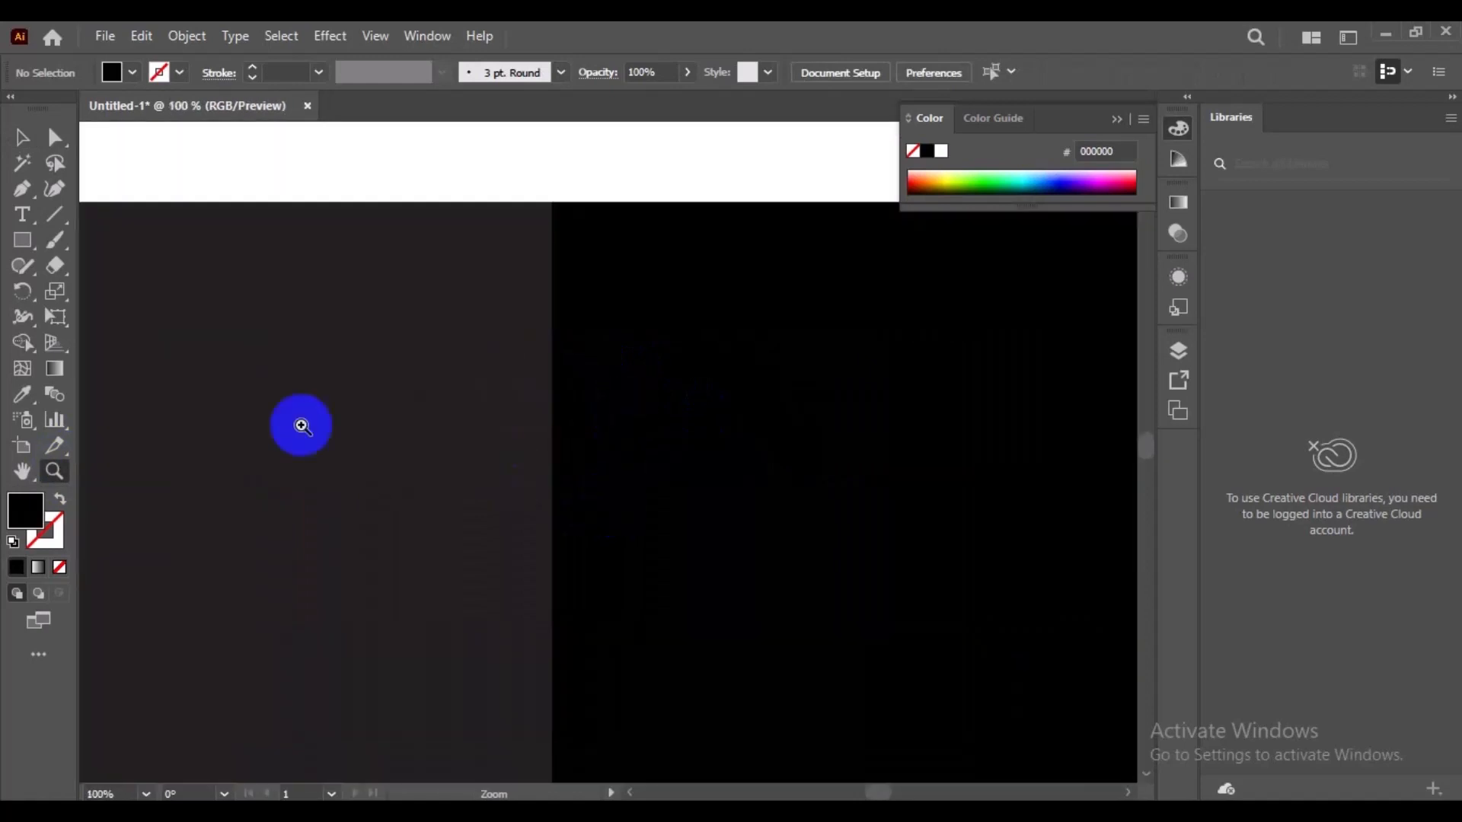
pyautogui.click(22, 138)
pyautogui.click(131, 199)
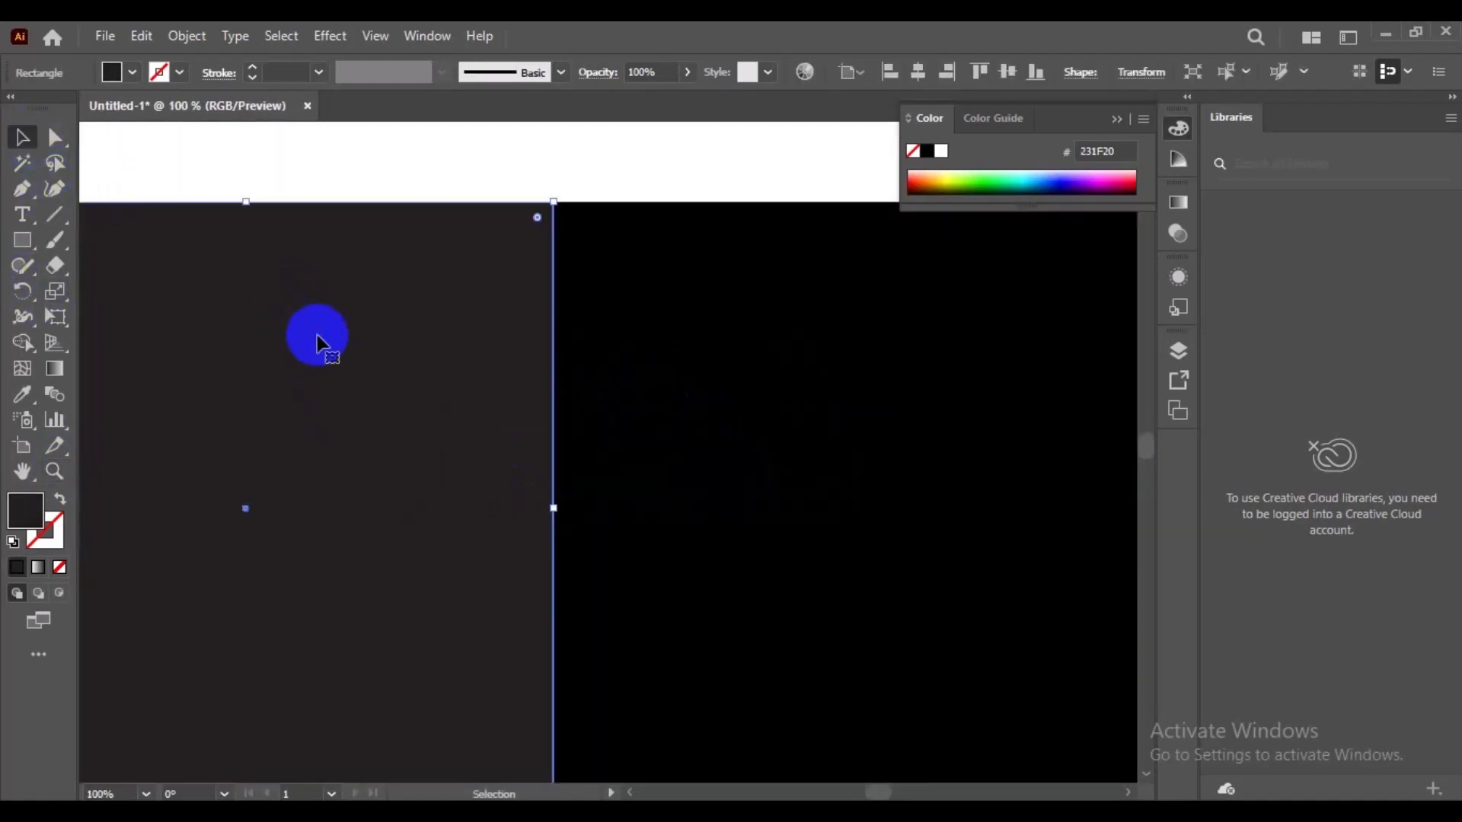
pyautogui.click(699, 438)
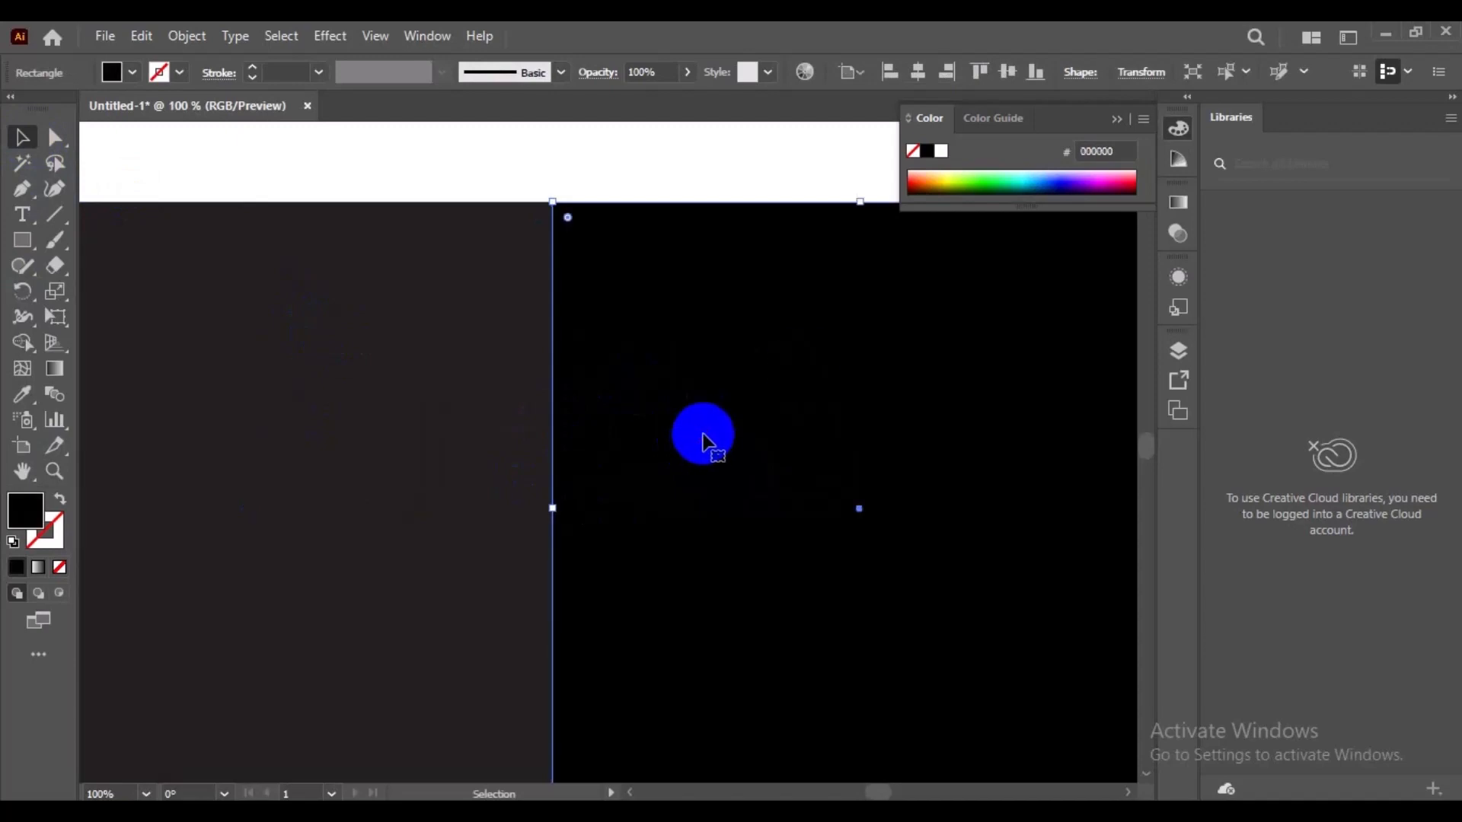
pyautogui.click(483, 175)
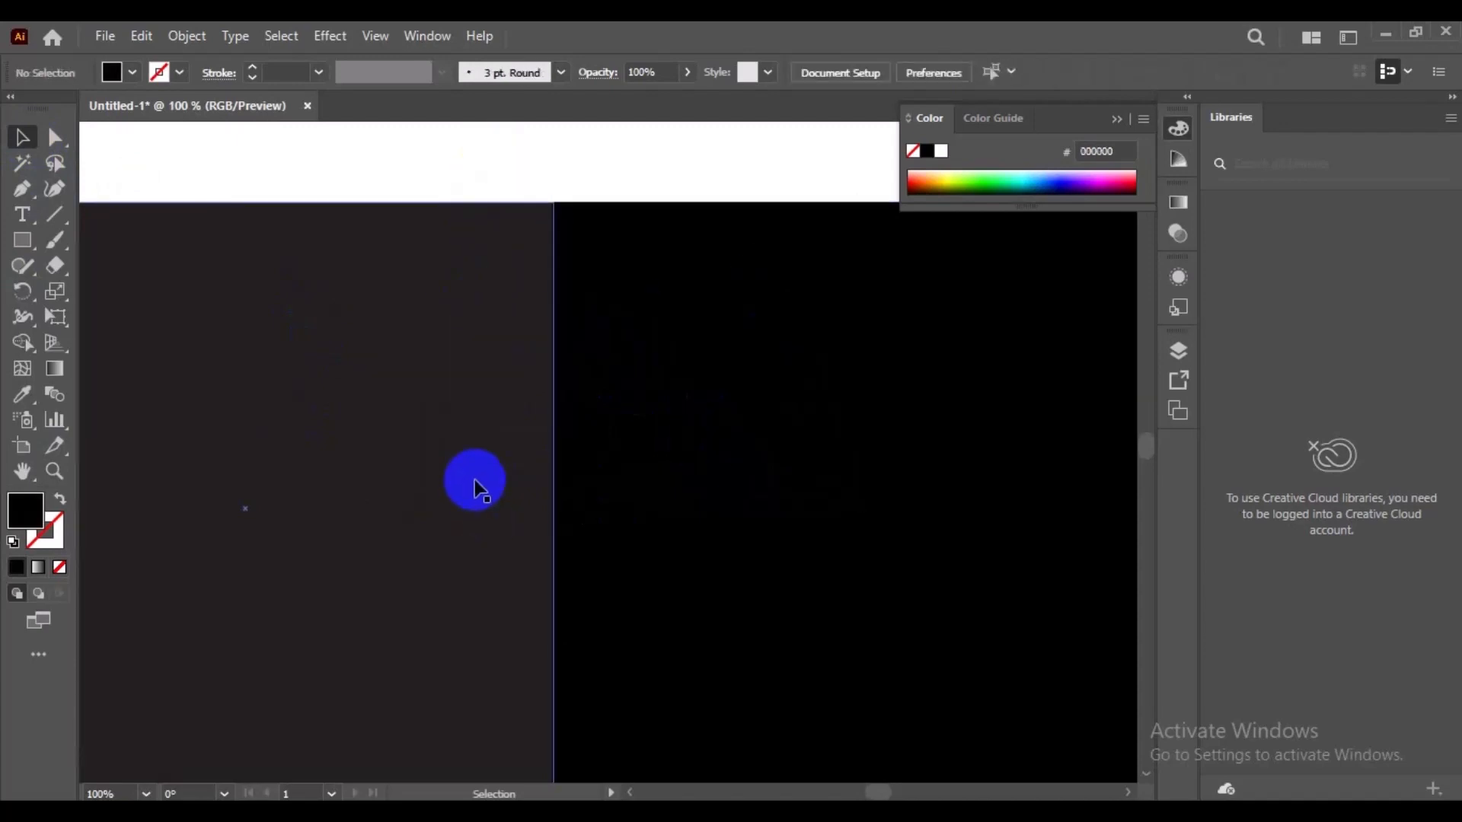
pyautogui.click(442, 324)
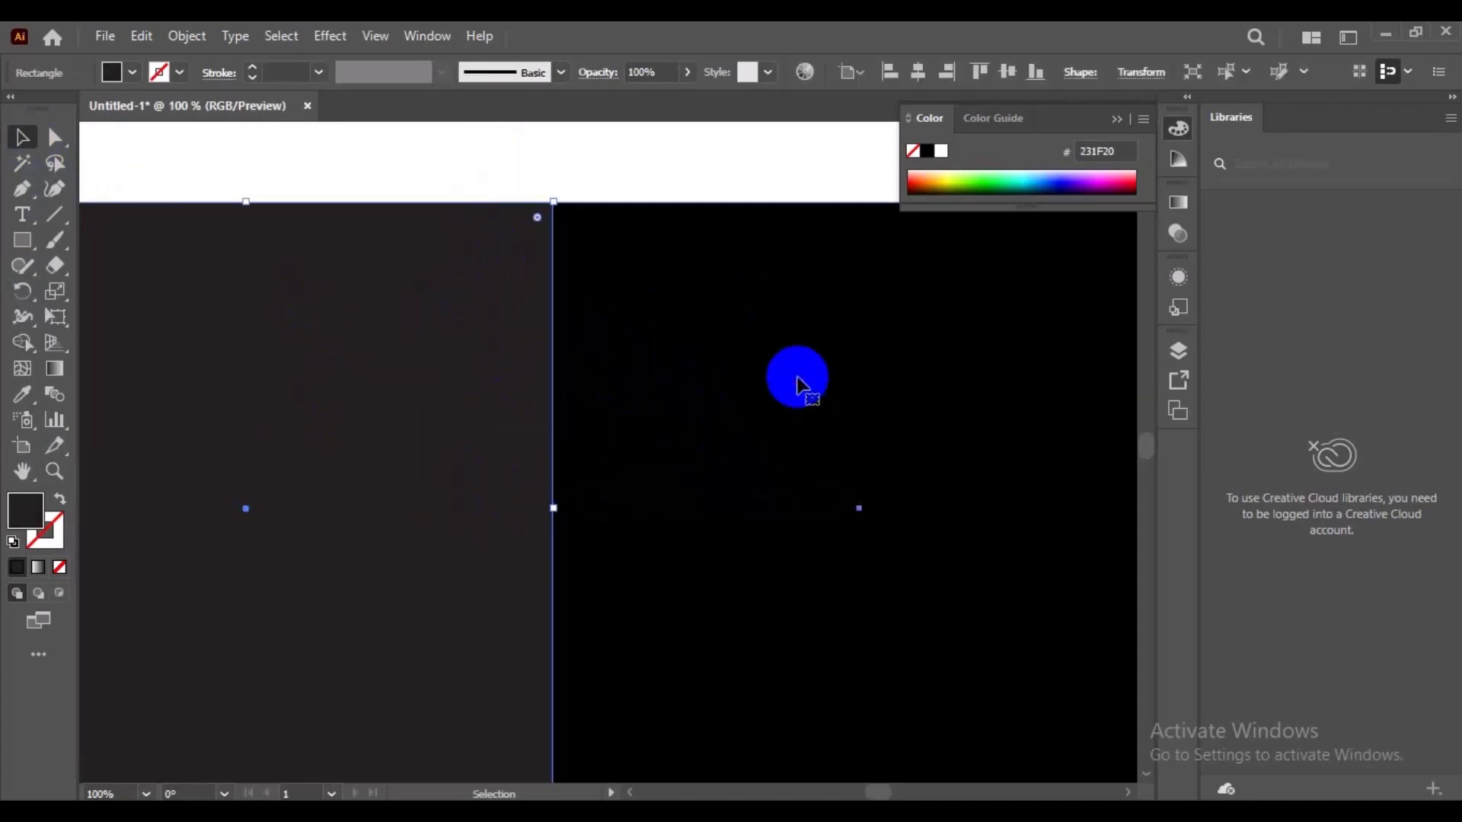
pyautogui.click(749, 349)
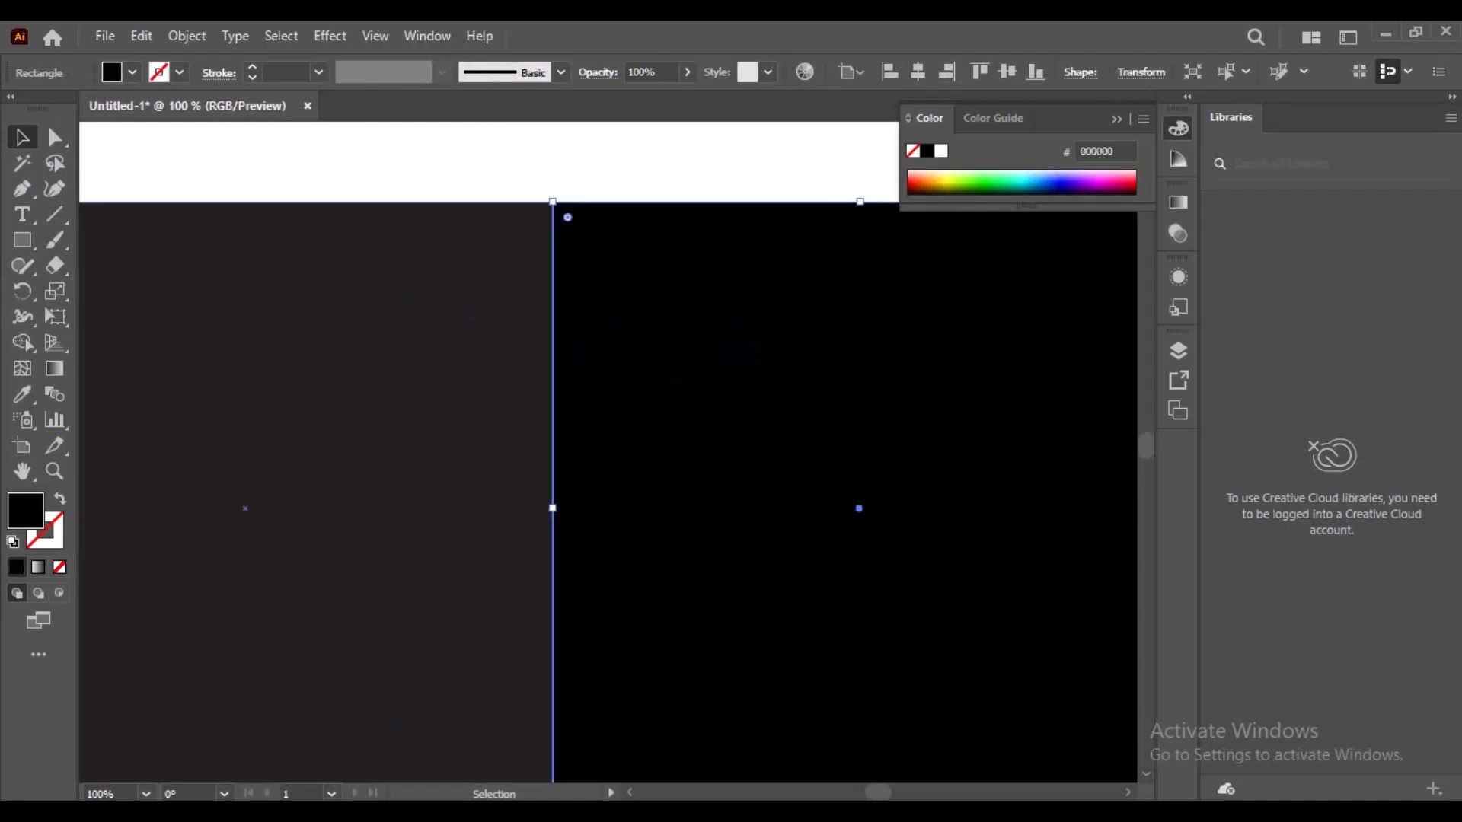
pyautogui.click(653, 364)
pyautogui.hotkey('ctrl', '-')
pyautogui.hotkey('ctrl', '-')
pyautogui.hotkey('ctrl', '-')
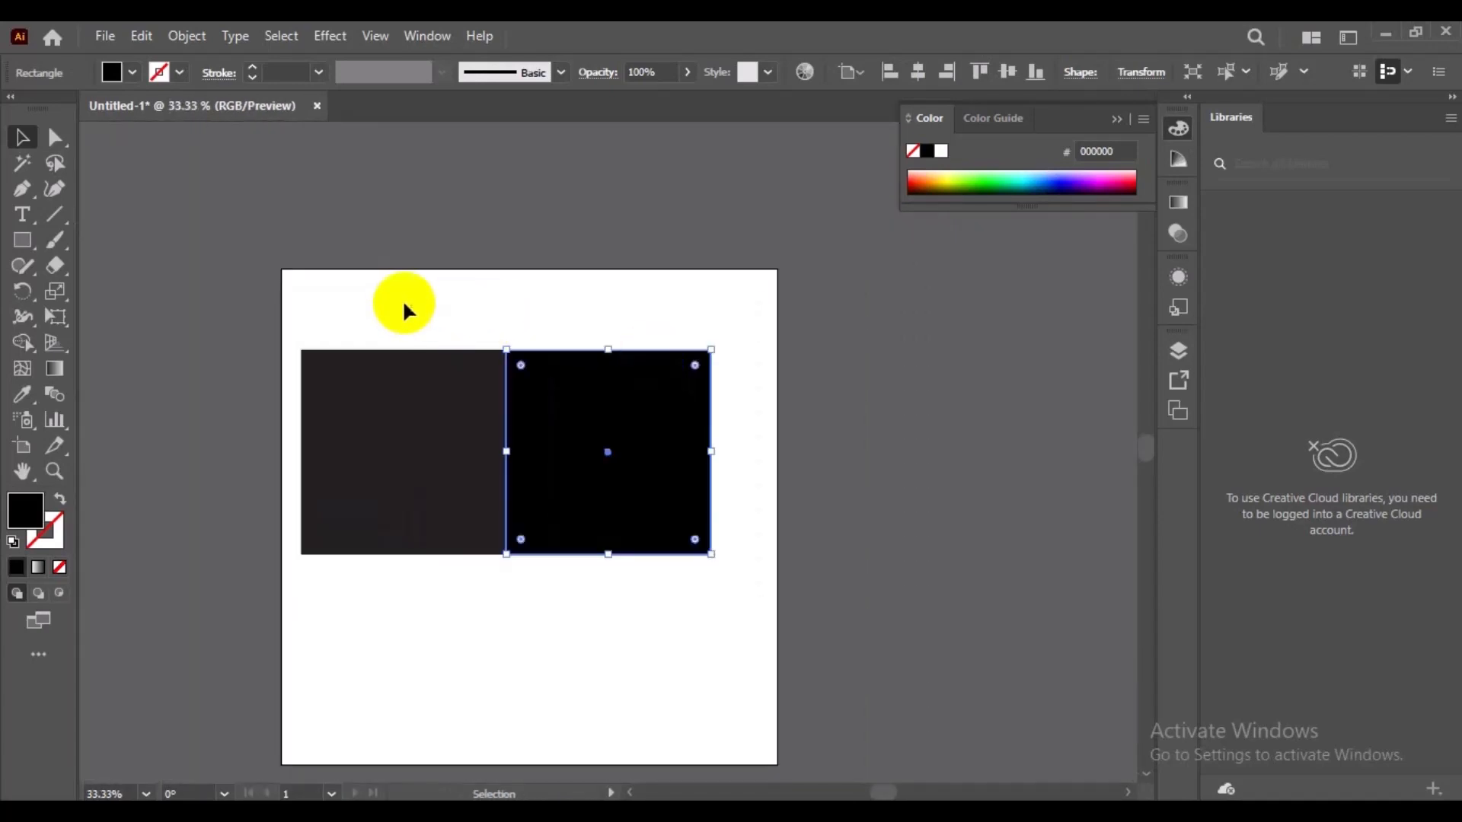
pyautogui.click(396, 306)
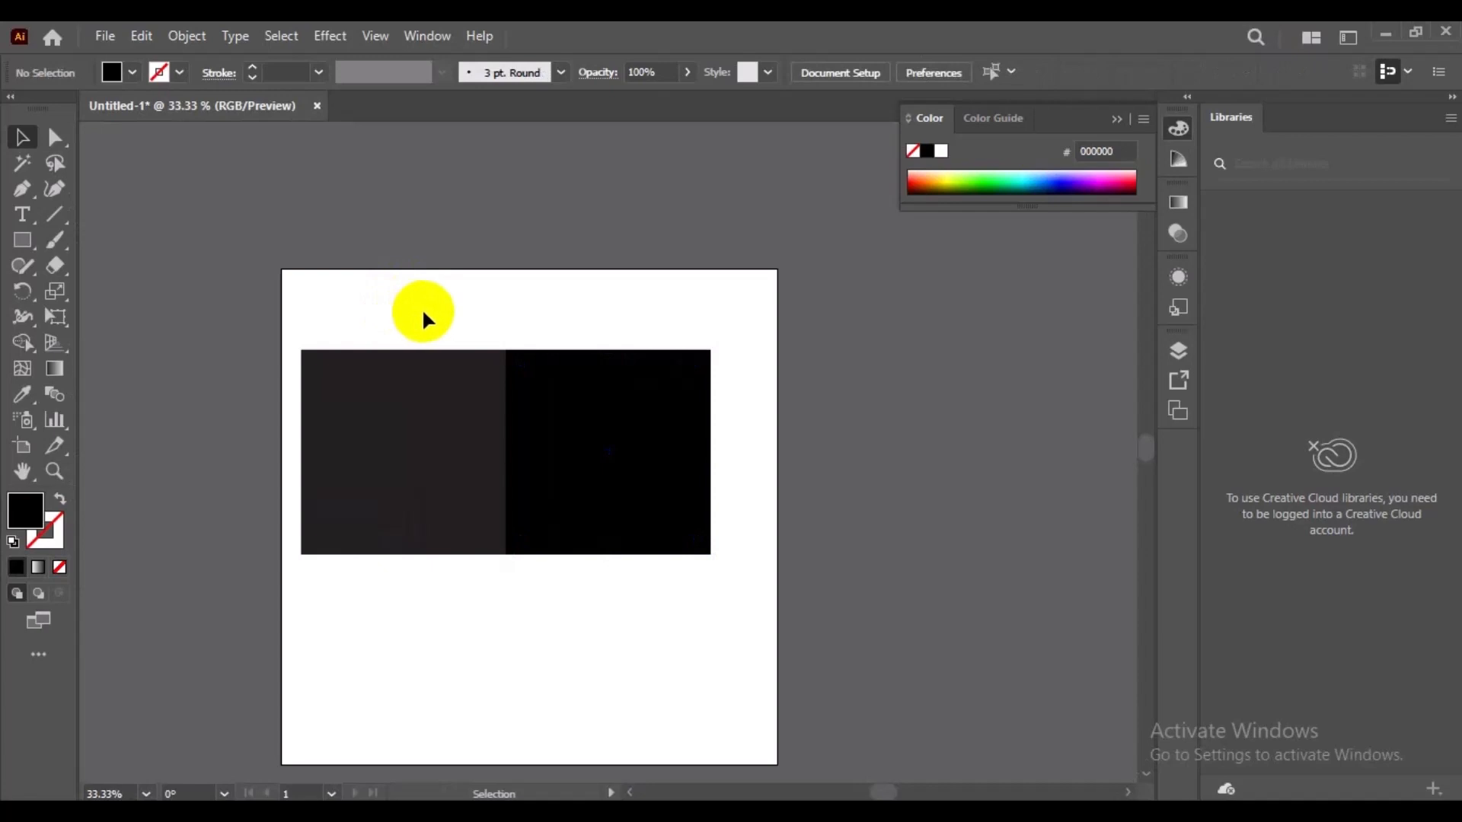
# Step: Delete both black squares from the artboard
pyautogui.moveTo(422, 308); pyautogui.dragTo(525, 420)
pyautogui.press('Delete')
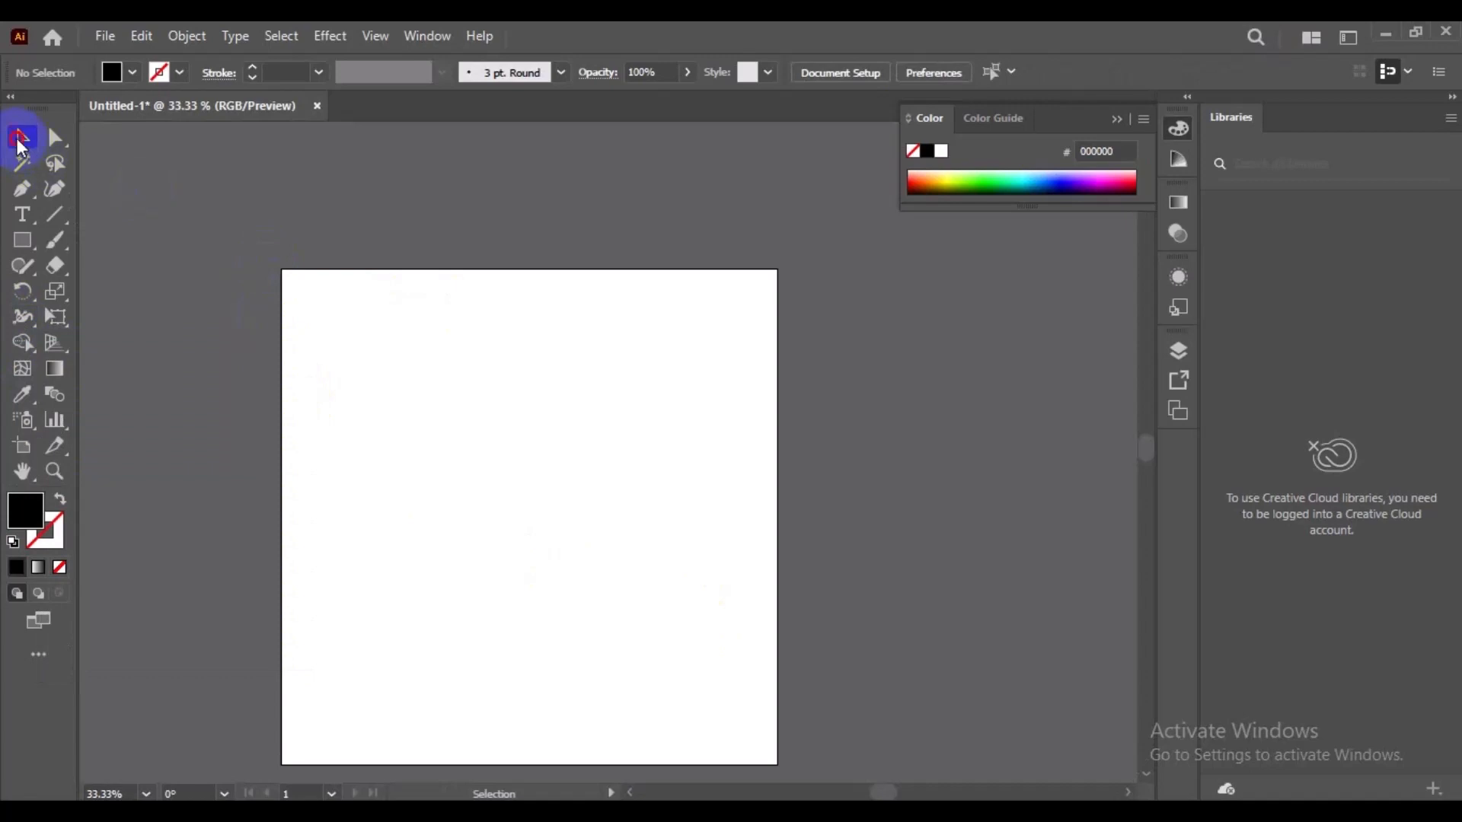
# Step: Draw a wide rectangle across the middle of the artboard and fill it with the white-to-black gradient
pyautogui.click(22, 241)
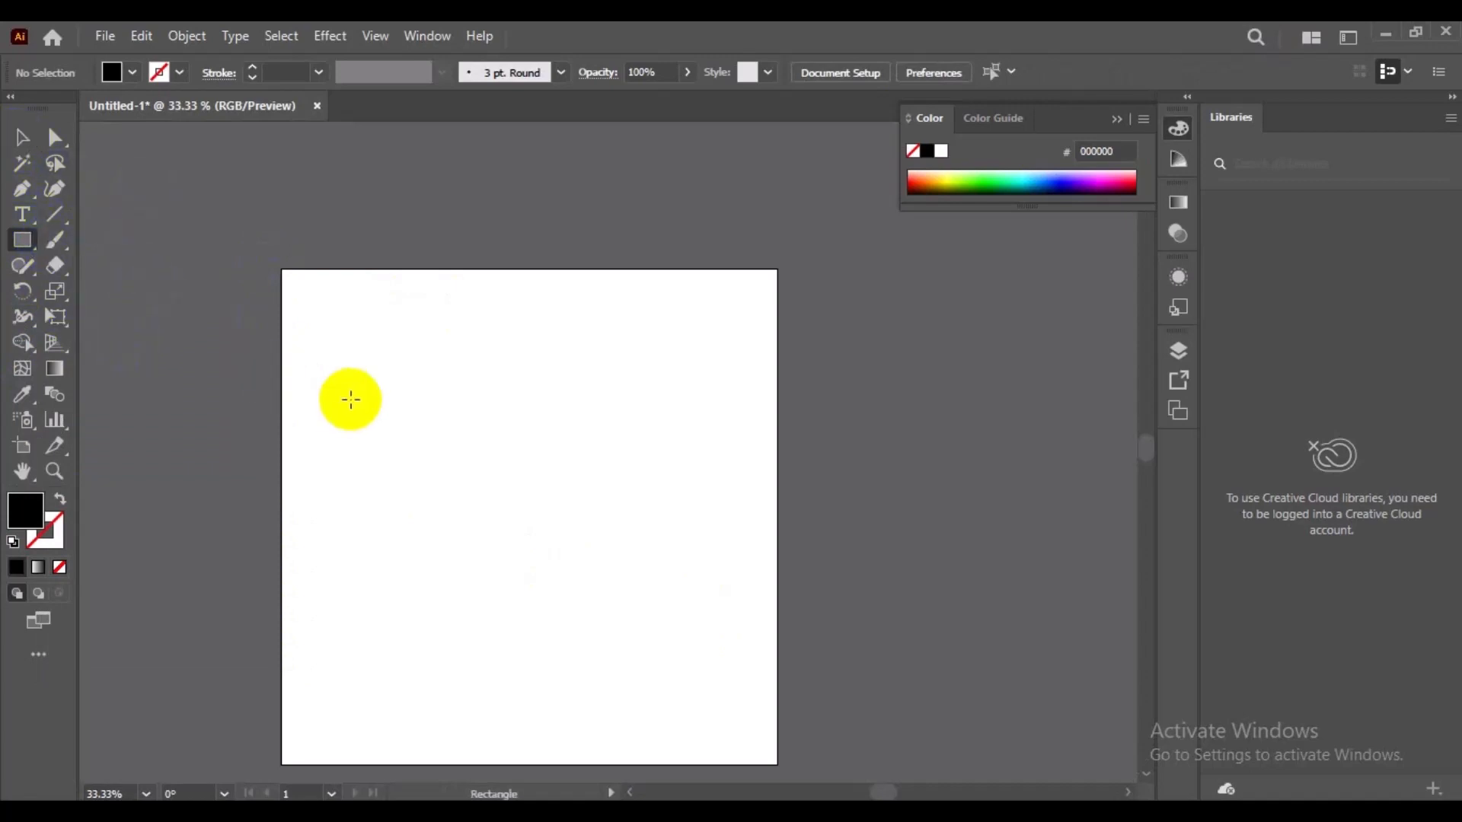
pyautogui.moveTo(339, 364); pyautogui.dragTo(689, 567)
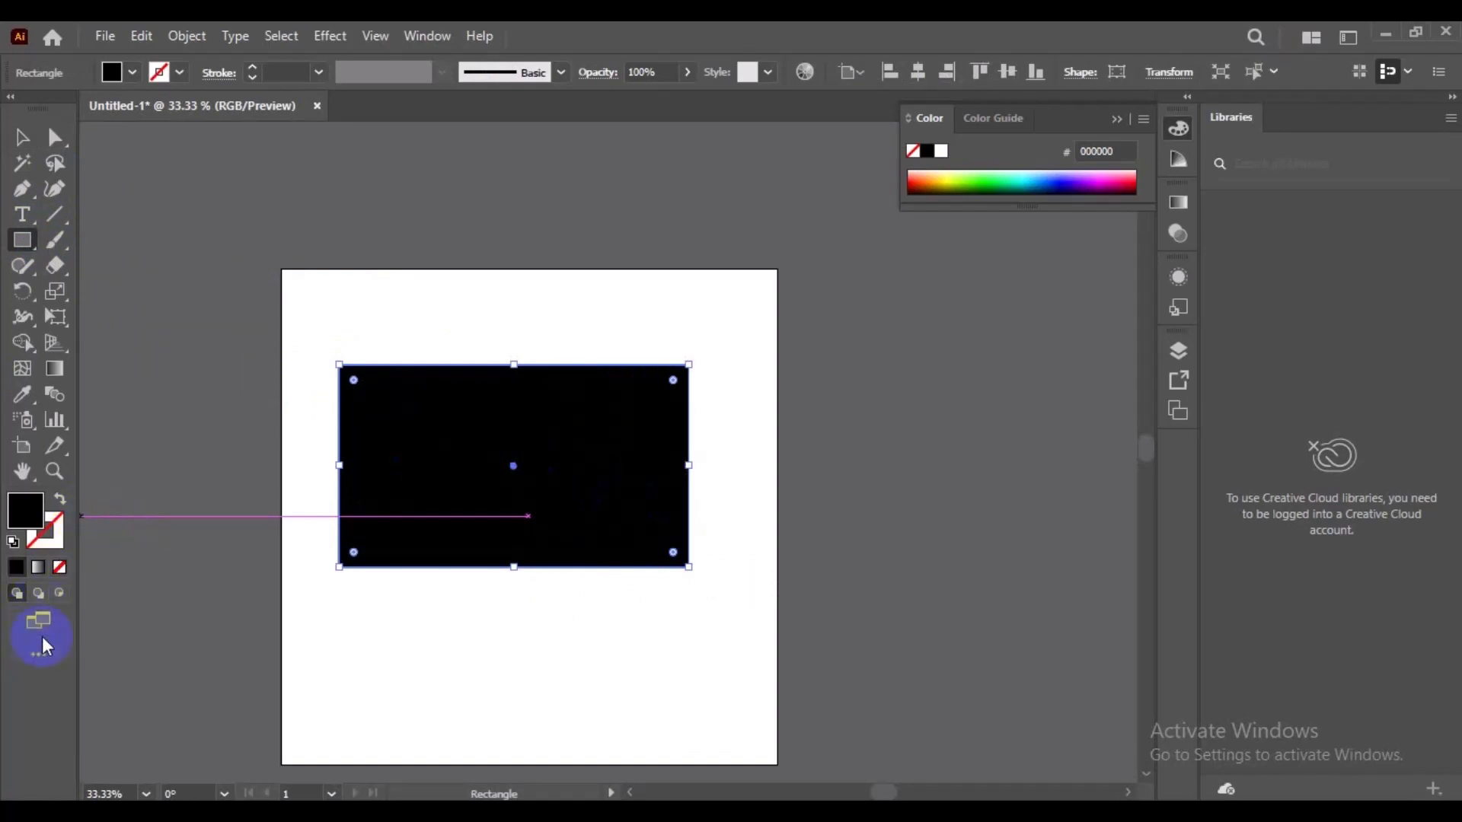
pyautogui.click(40, 569)
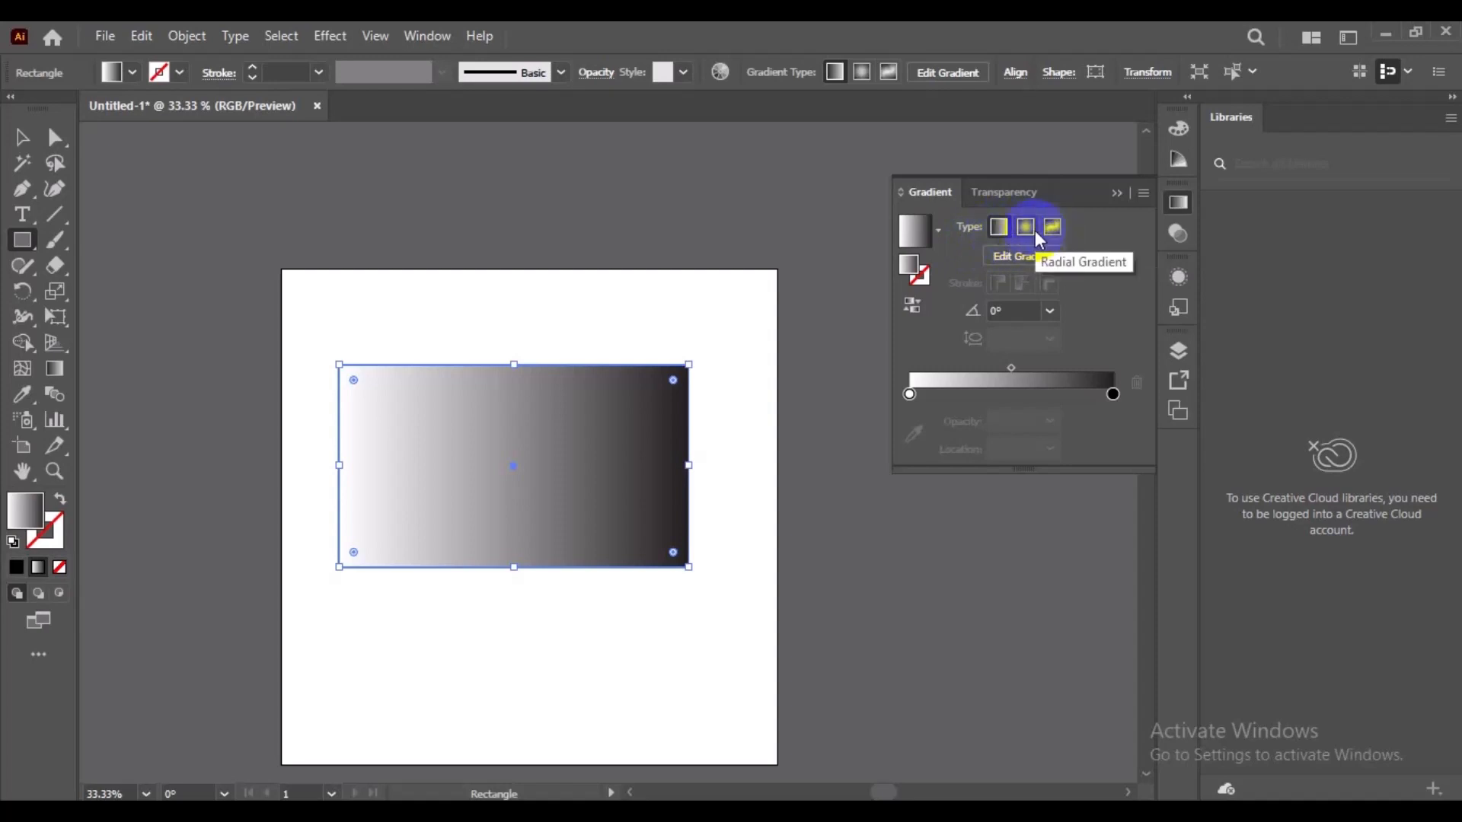
# Step: Switch the rectangle to a freeform gradient and move its upper-right, lower-left and upper-left colour points inward
pyautogui.click(1061, 228)
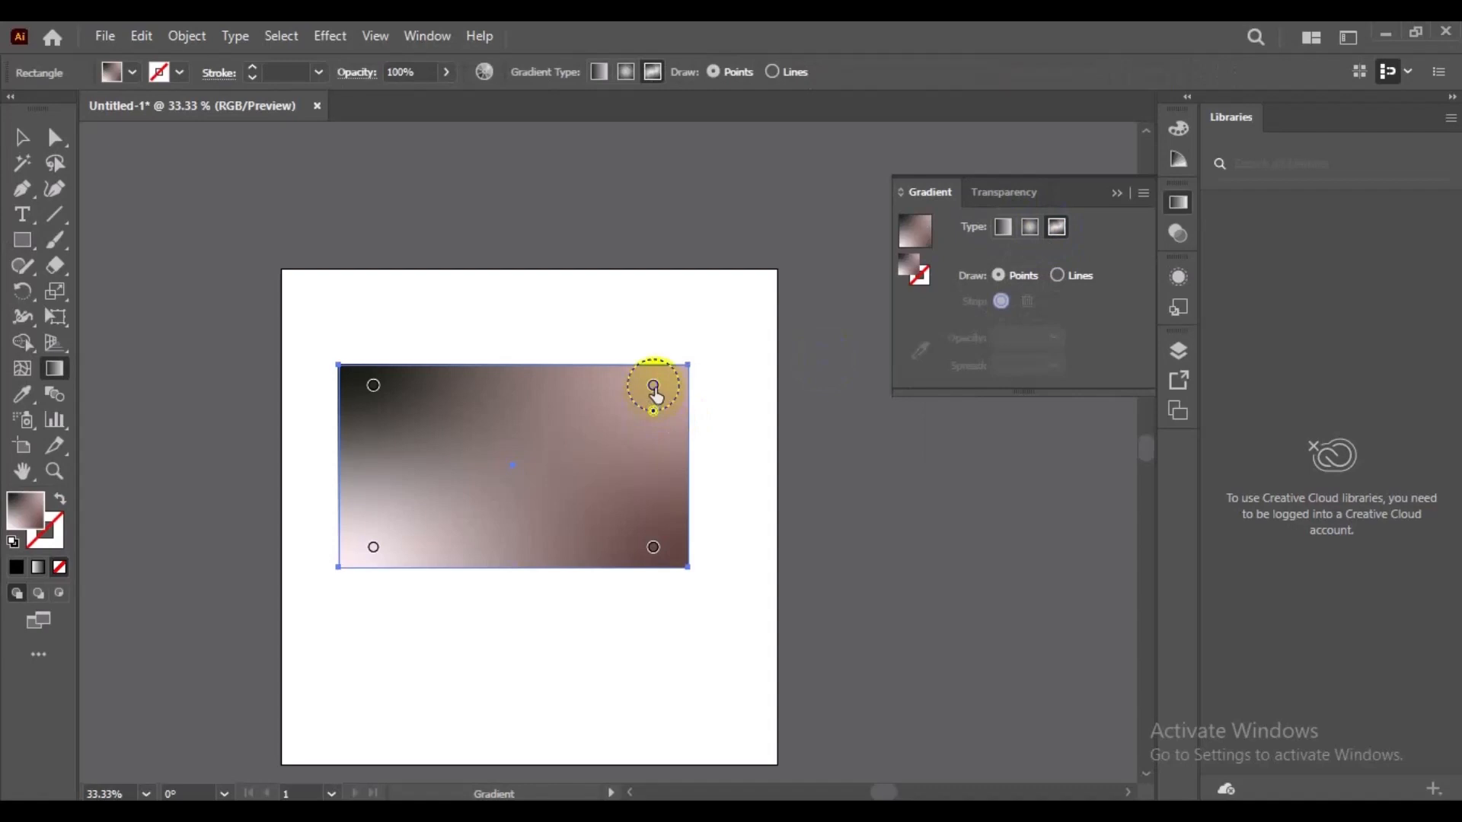
pyautogui.moveTo(656, 401); pyautogui.dragTo(567, 453)
pyautogui.moveTo(373, 546); pyautogui.dragTo(442, 523)
pyautogui.moveTo(396, 405); pyautogui.dragTo(438, 449)
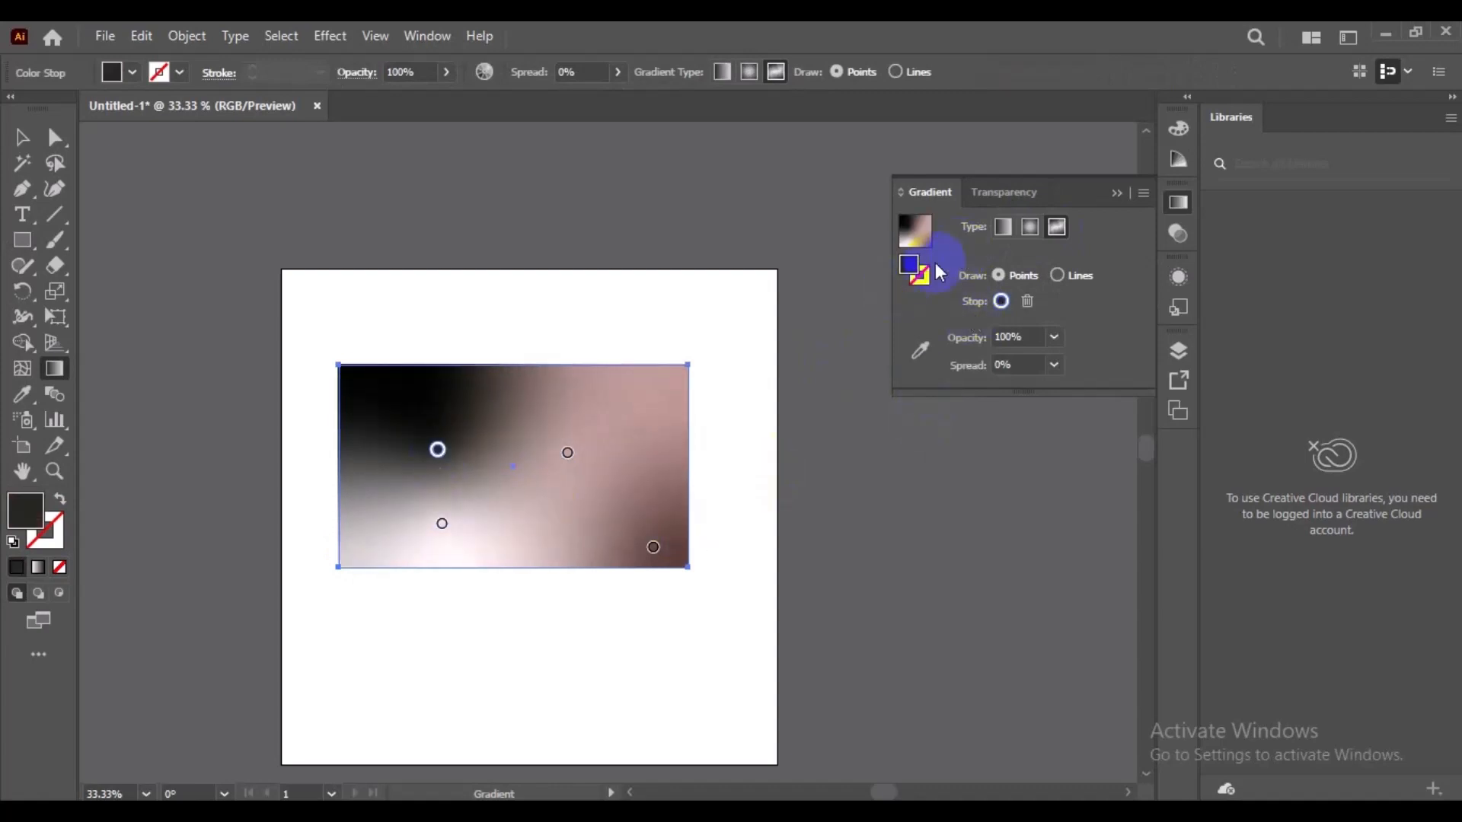
# Step: Make the rectangle's gradient linear, with a blue start stop and a light blue end stop
pyautogui.click(1009, 228)
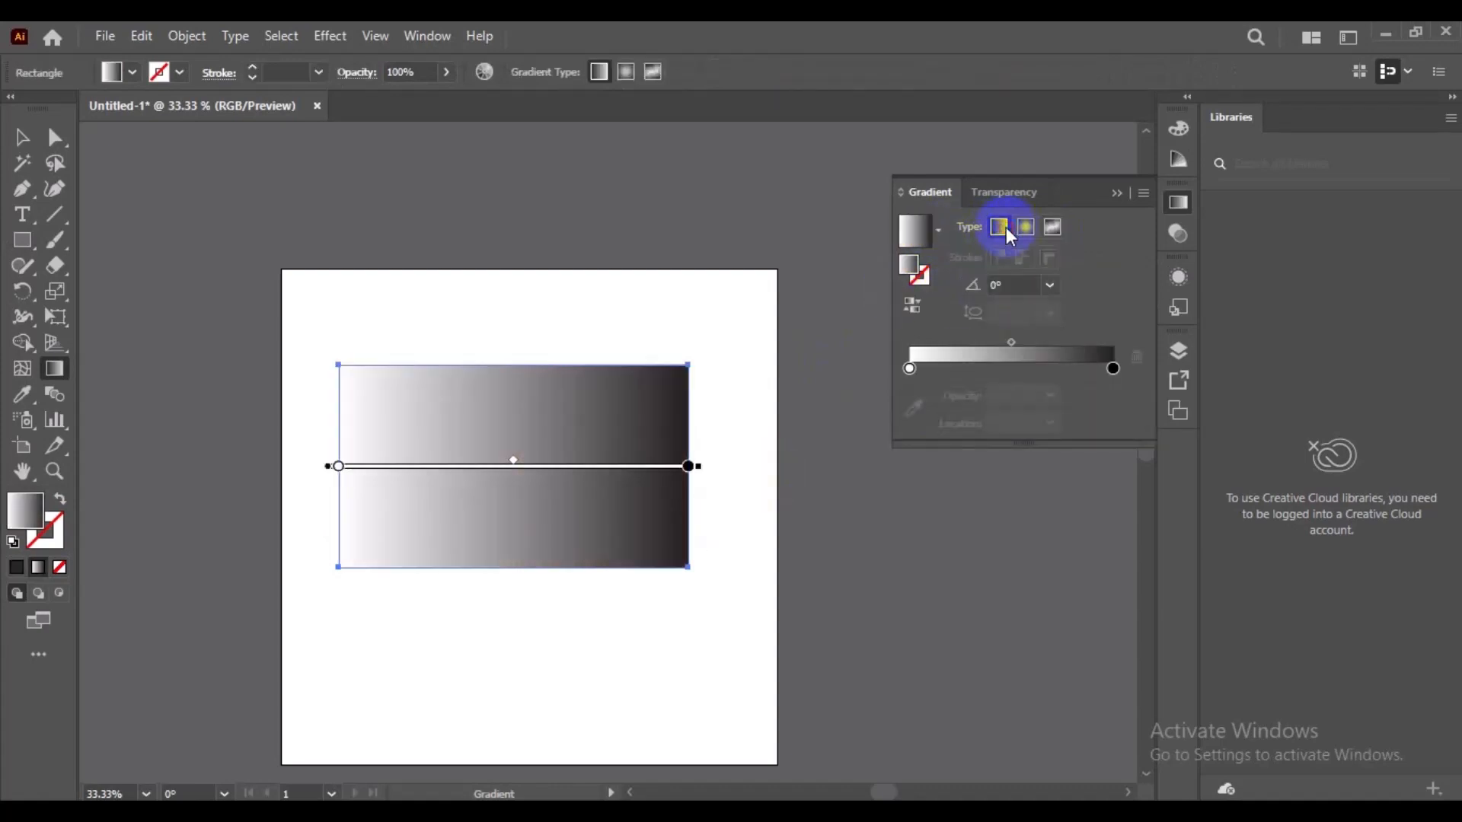
pyautogui.doubleClick(910, 369)
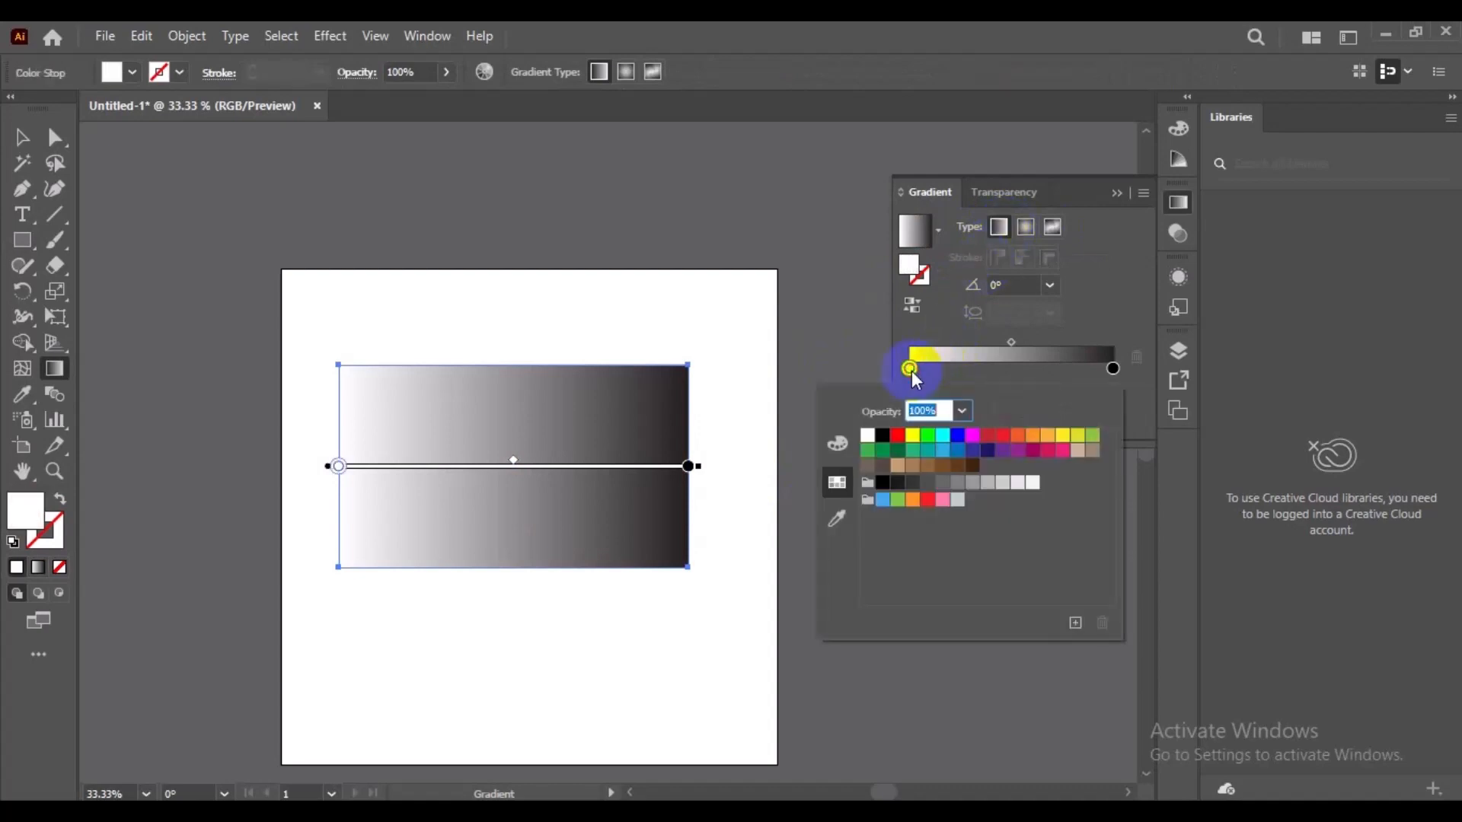
pyautogui.click(973, 451)
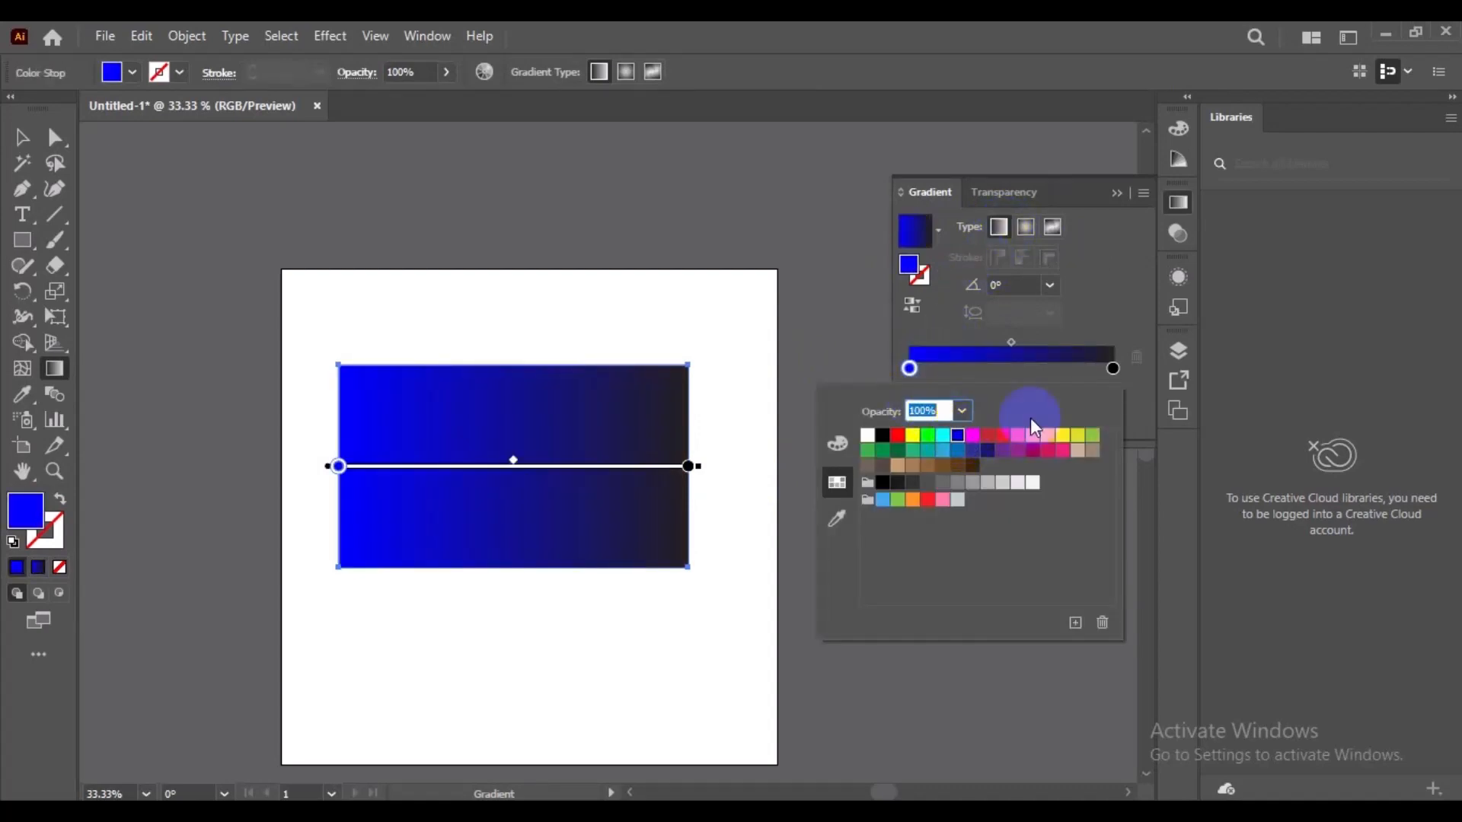
pyautogui.click(1113, 371)
pyautogui.doubleClick(1114, 371)
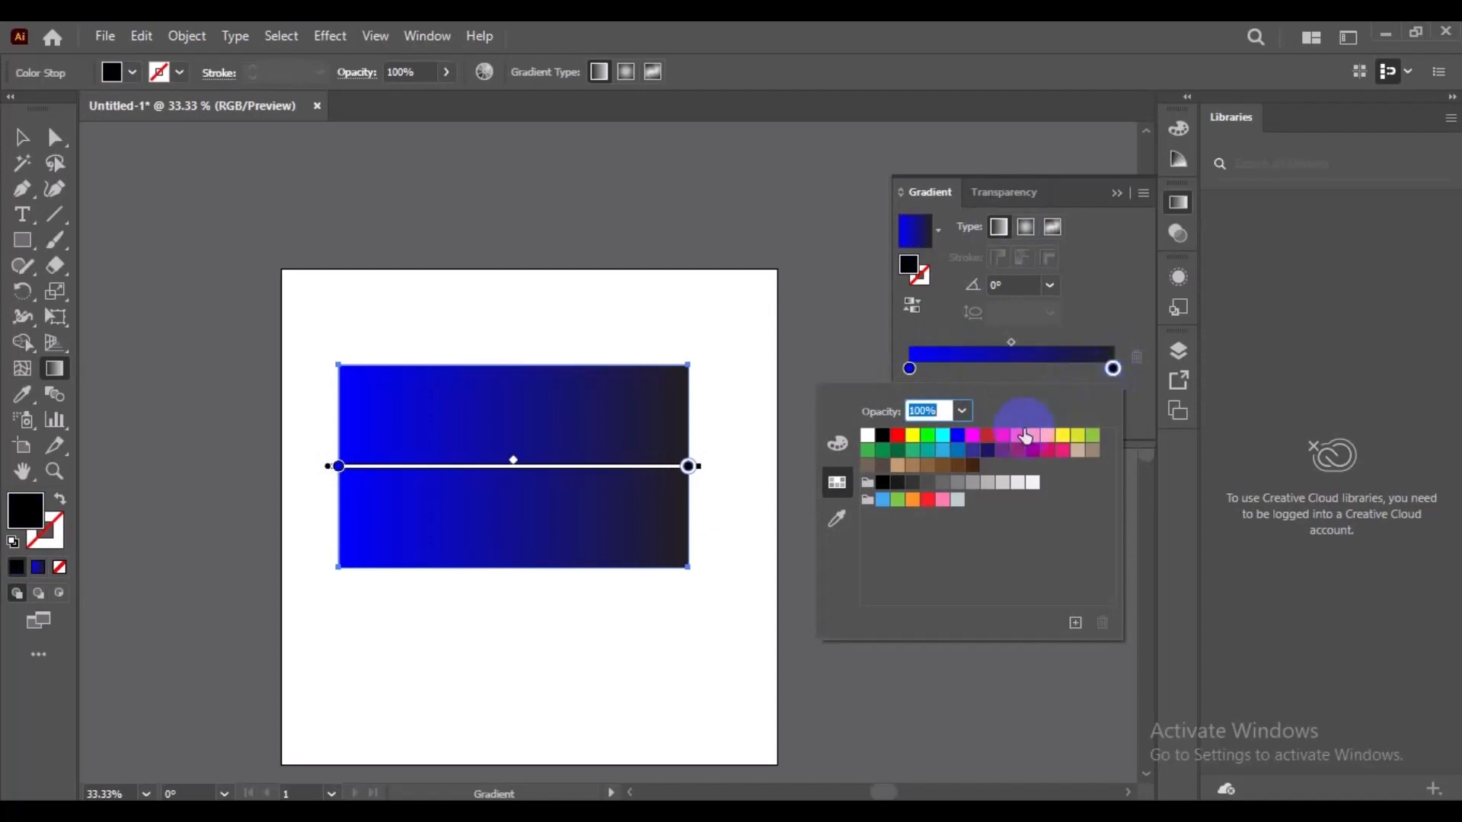
pyautogui.click(943, 454)
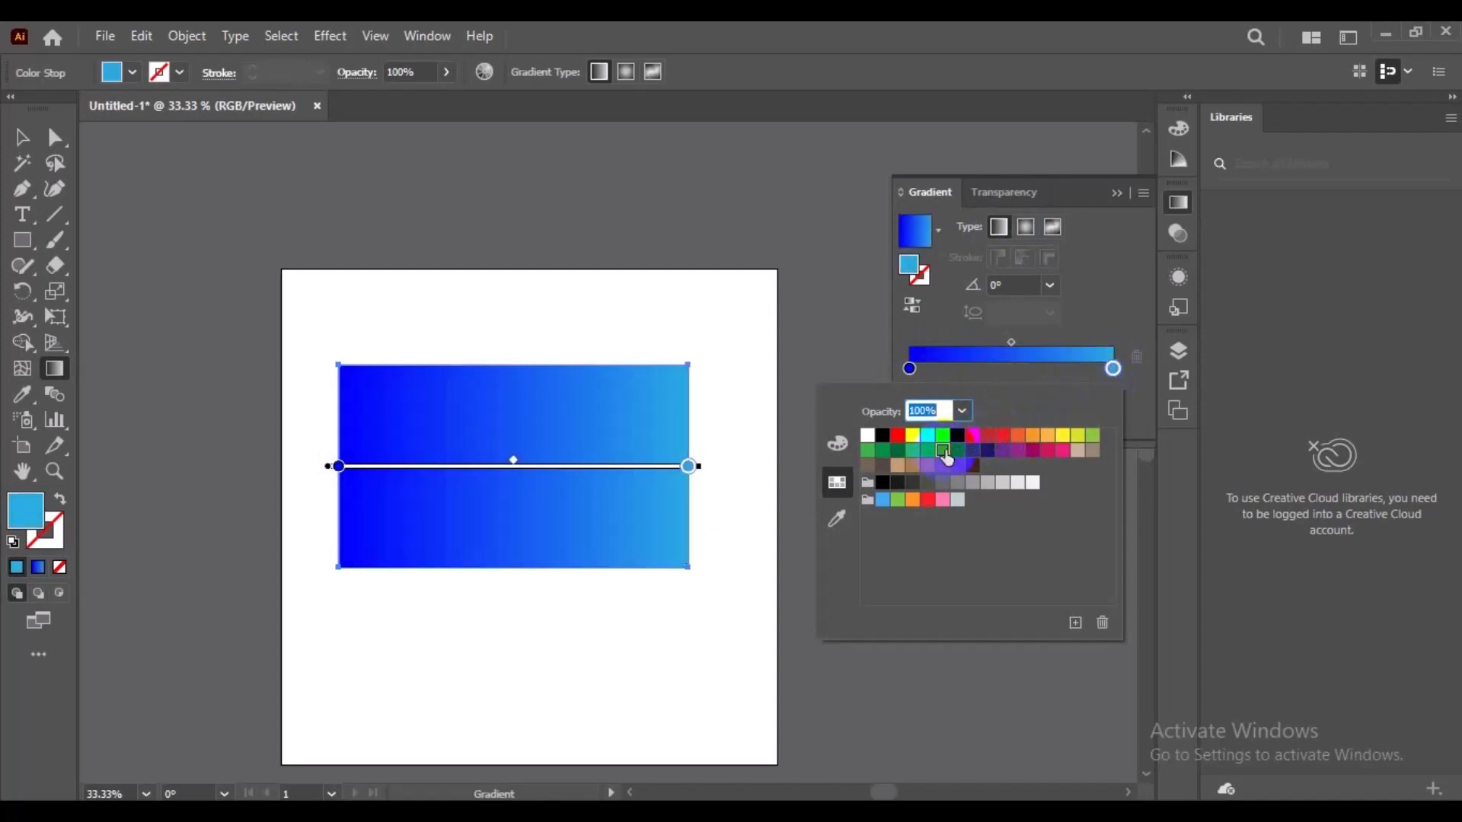
pyautogui.click(719, 414)
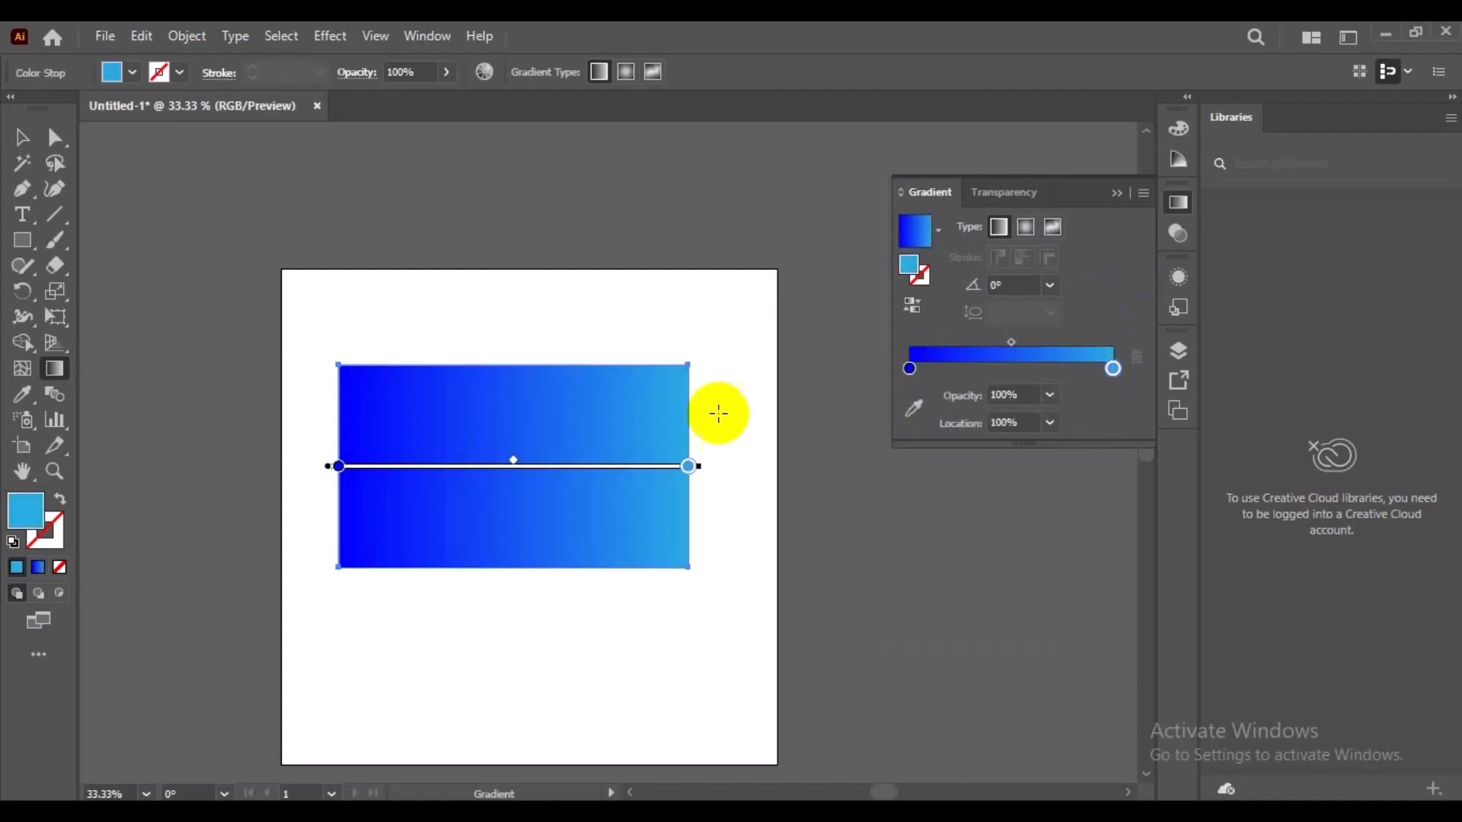
# Step: Try a freeform gradient with a line from the upper-right stop to near the lower-left one, and return to the linear type
pyautogui.click(1055, 227)
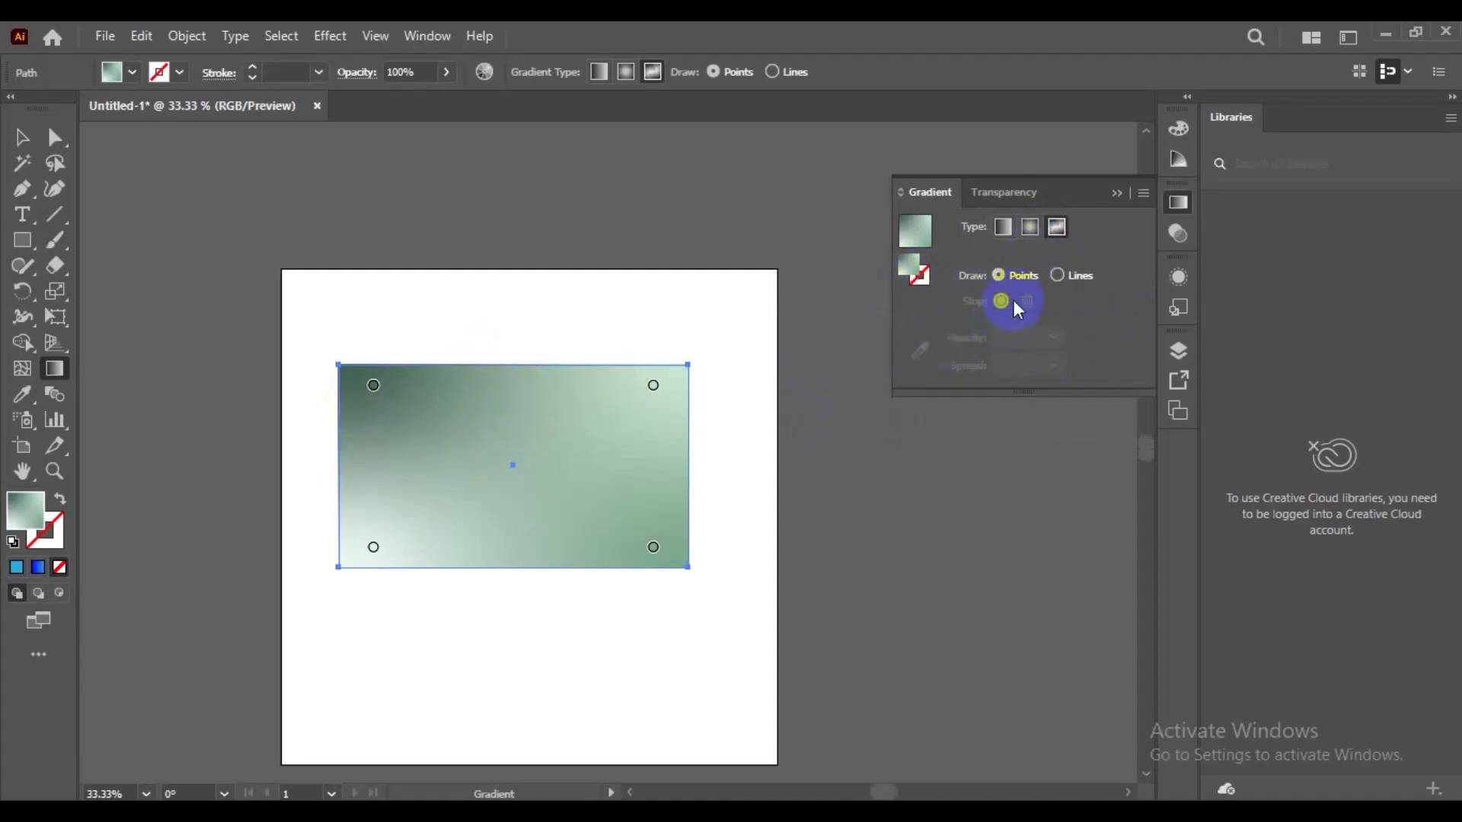
pyautogui.click(1065, 282)
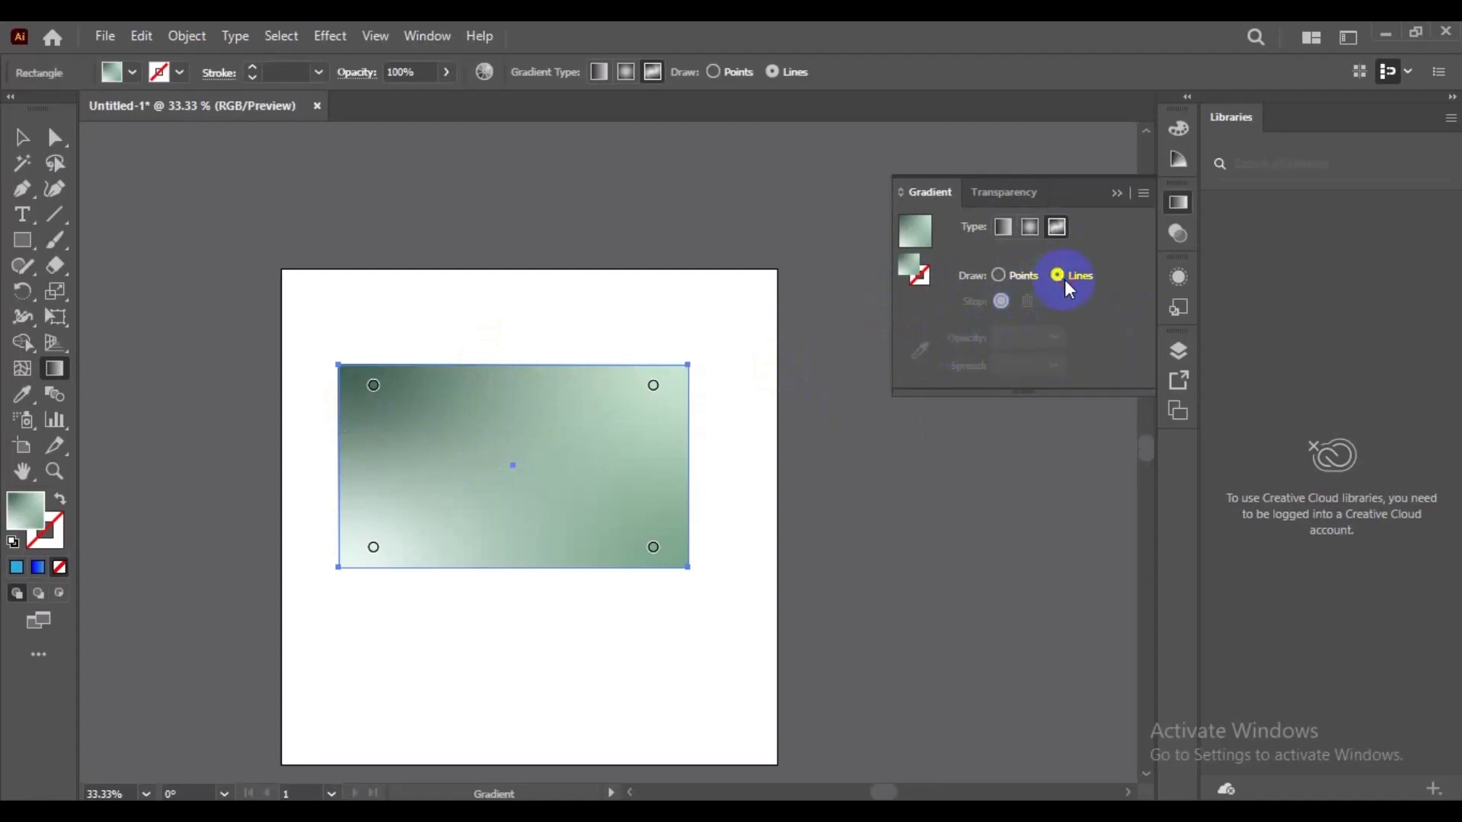
pyautogui.click(654, 386)
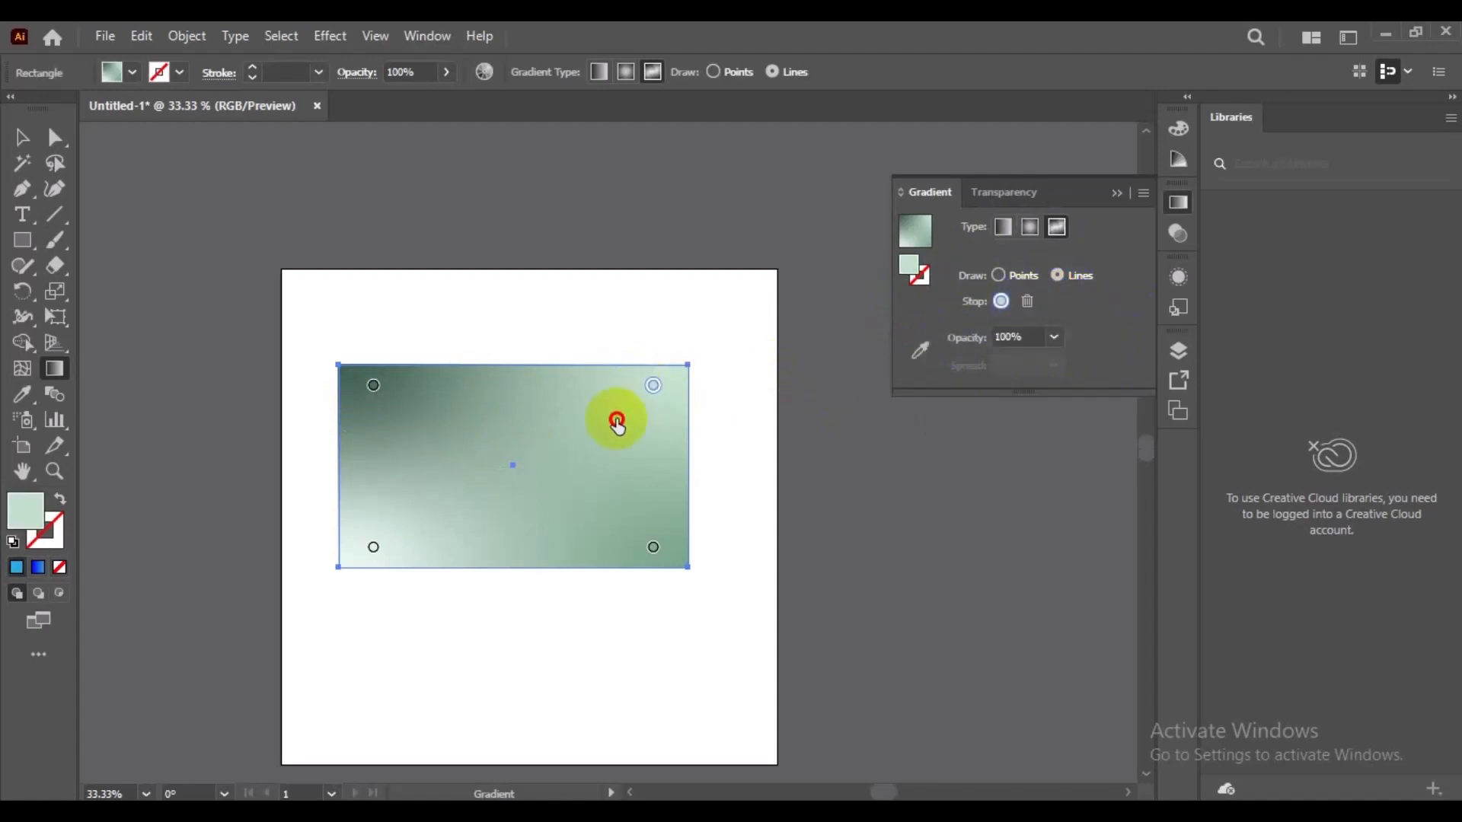
pyautogui.moveTo(617, 423); pyautogui.dragTo(392, 544)
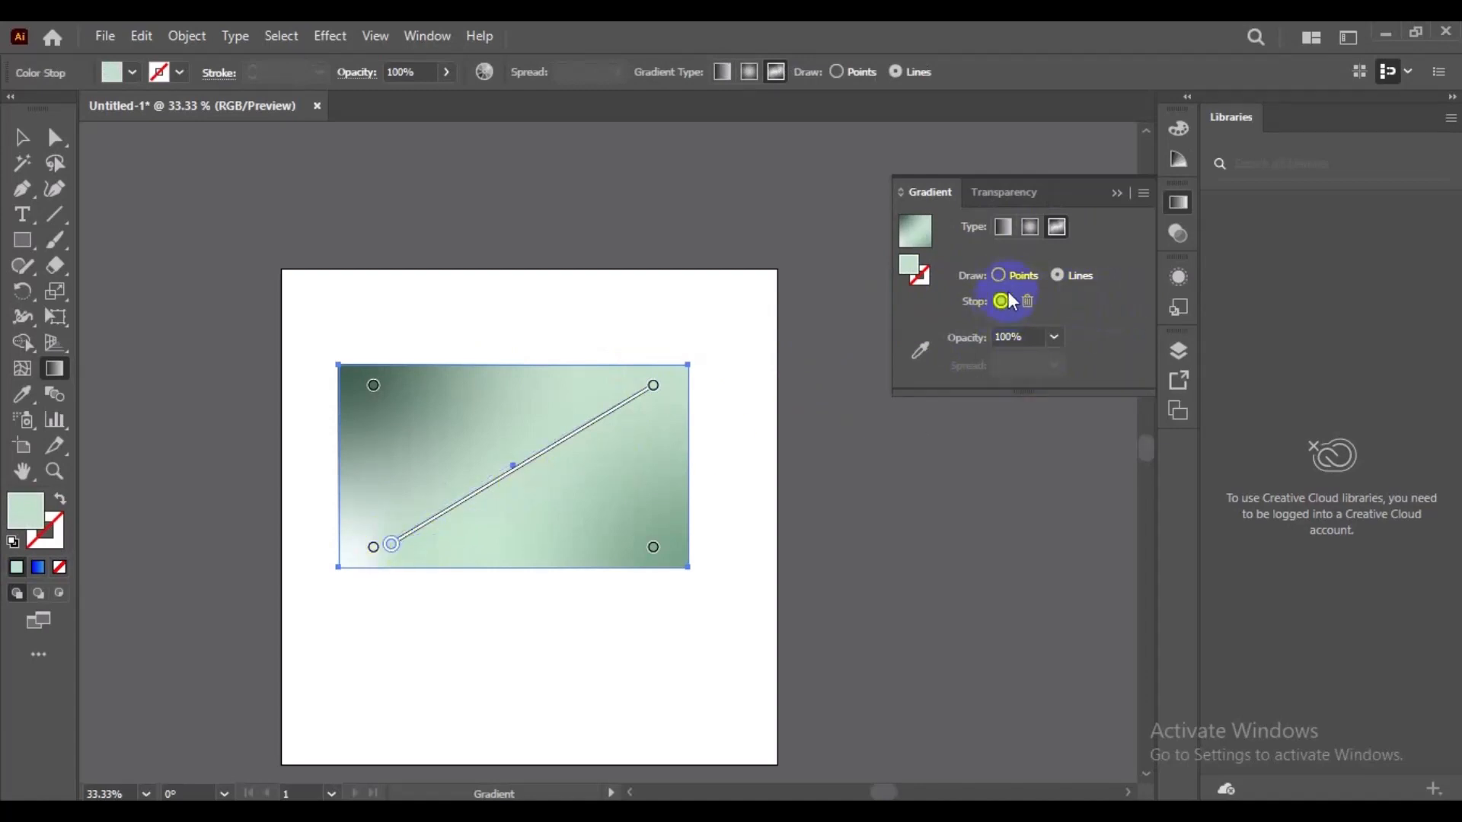
pyautogui.click(1023, 276)
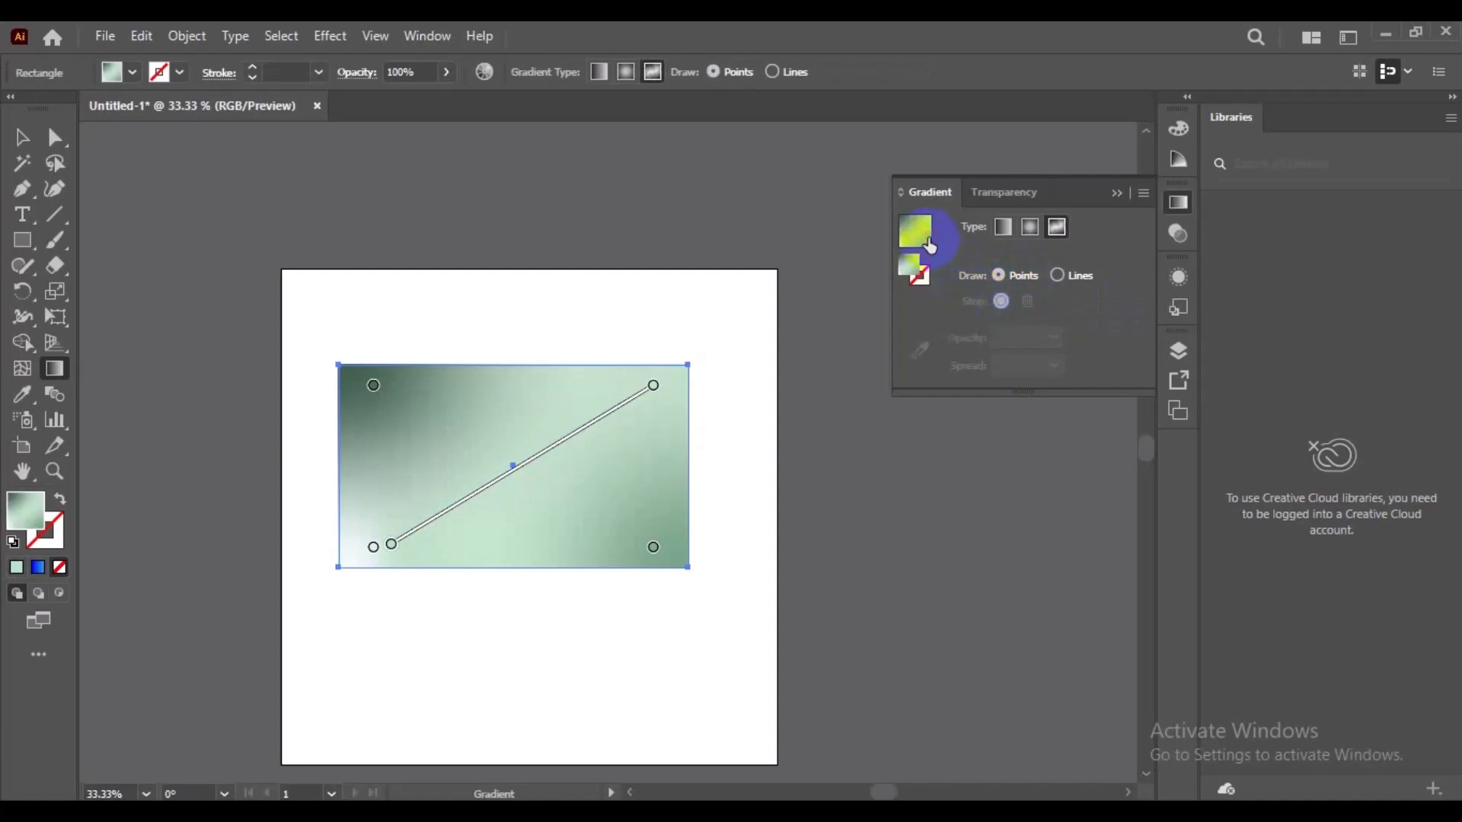
pyautogui.click(1007, 236)
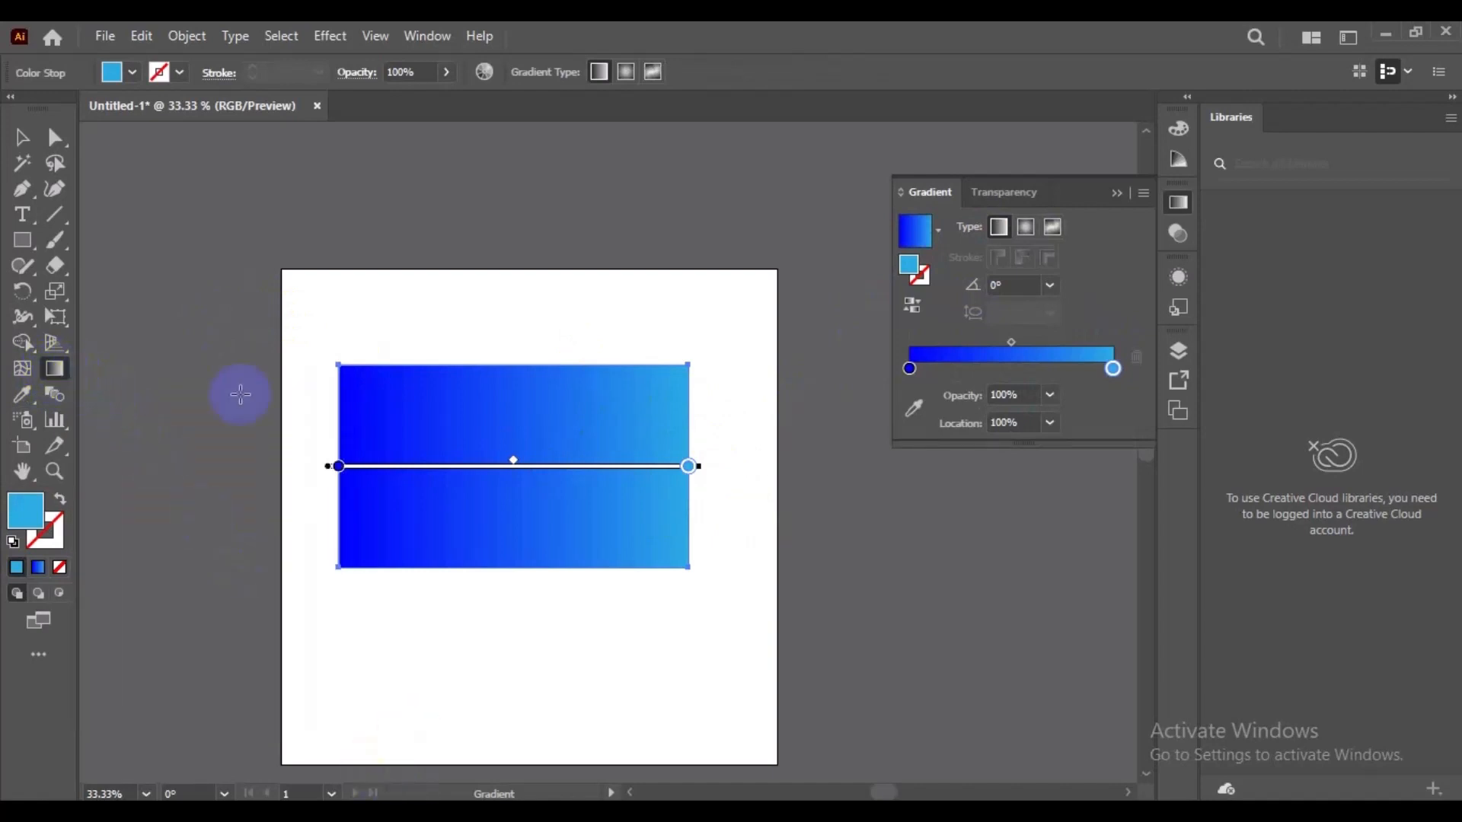
# Step: Redraw the linear gradient's direction several times, ending with a diagonal from below the lower-right corner to the upper-left, at about 142.7°
pyautogui.moveTo(356, 335); pyautogui.dragTo(644, 549)
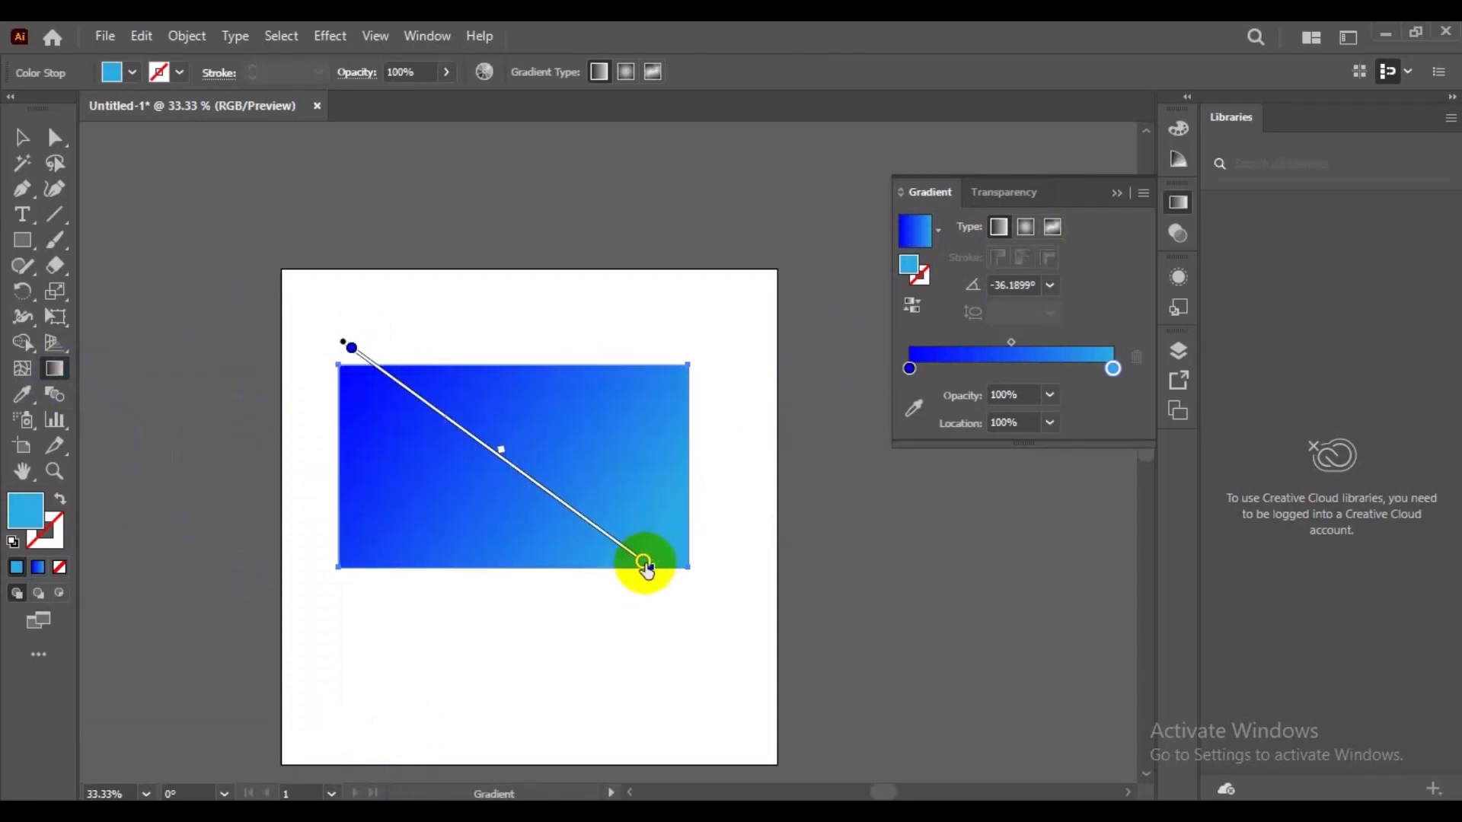
pyautogui.moveTo(297, 610); pyautogui.dragTo(604, 398)
pyautogui.moveTo(718, 328); pyautogui.dragTo(448, 510)
pyautogui.moveTo(401, 731); pyautogui.dragTo(503, 487)
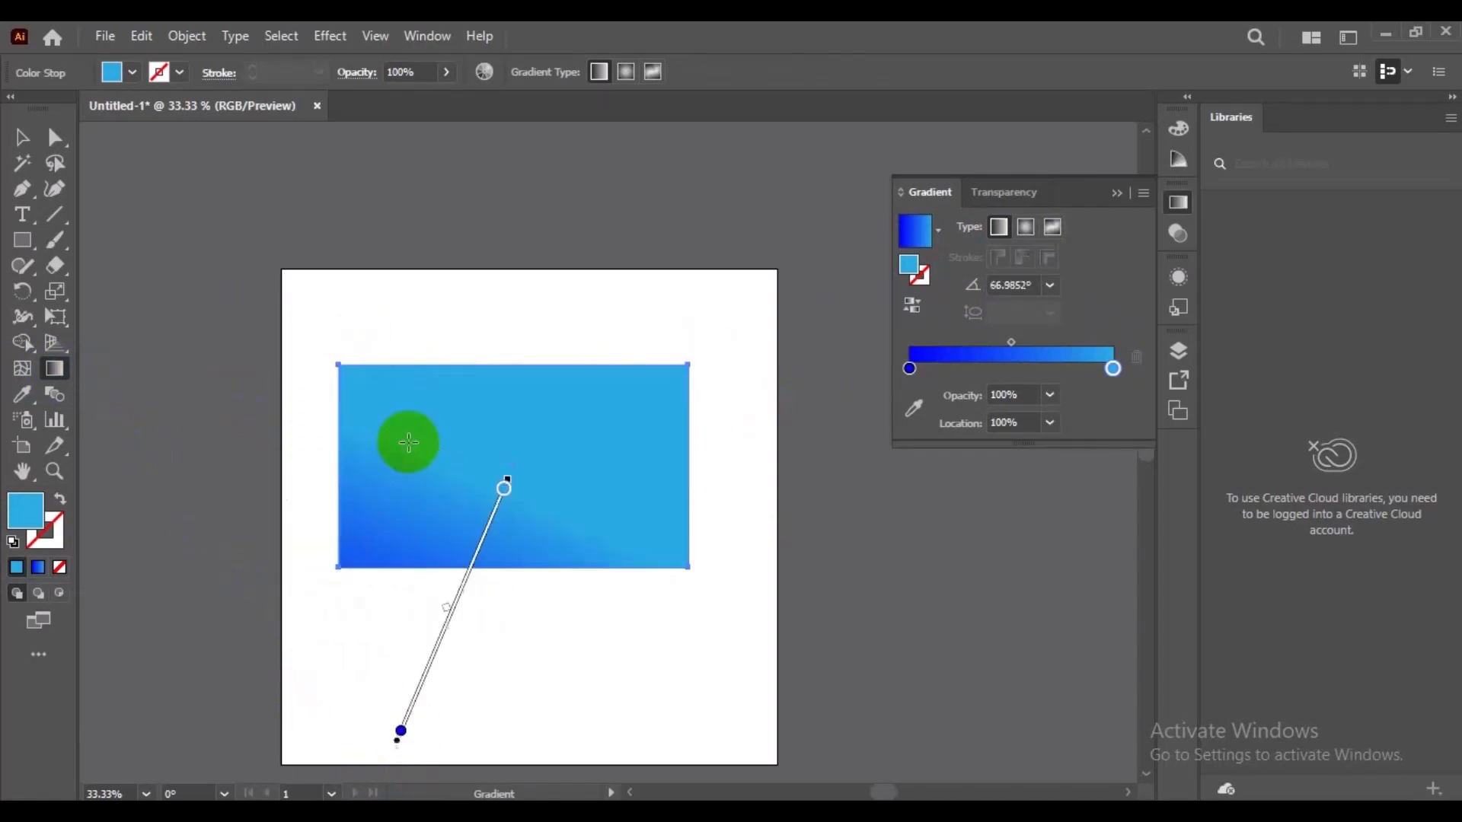
pyautogui.moveTo(278, 401); pyautogui.dragTo(752, 533)
pyautogui.moveTo(712, 617); pyautogui.dragTo(382, 367)
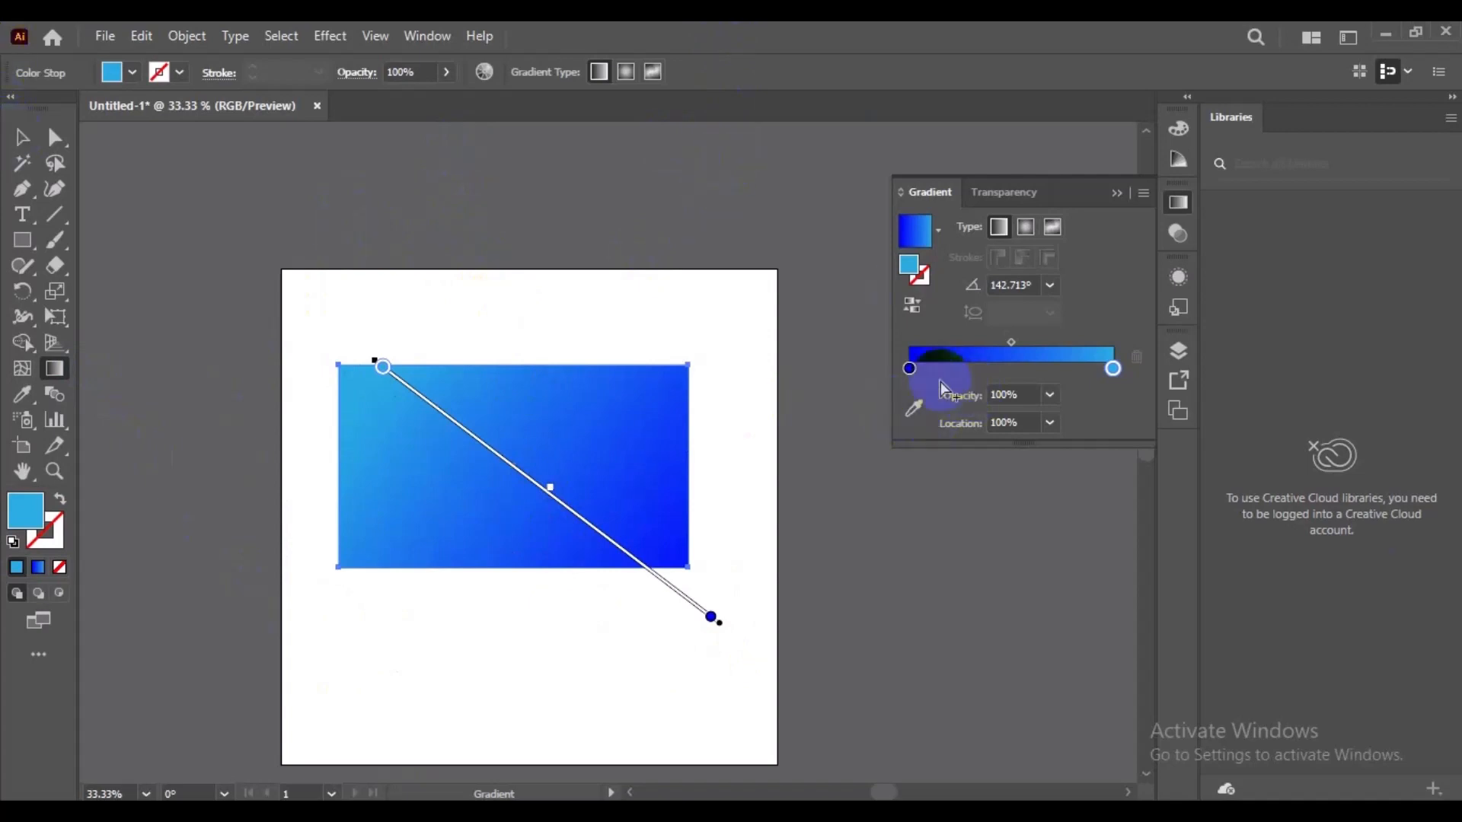
# Step: Add a gradient stop at about 51% and try several swatch colours on it, ending with R=212 G=20 B=90
pyautogui.click(909, 368)
pyautogui.click(909, 369)
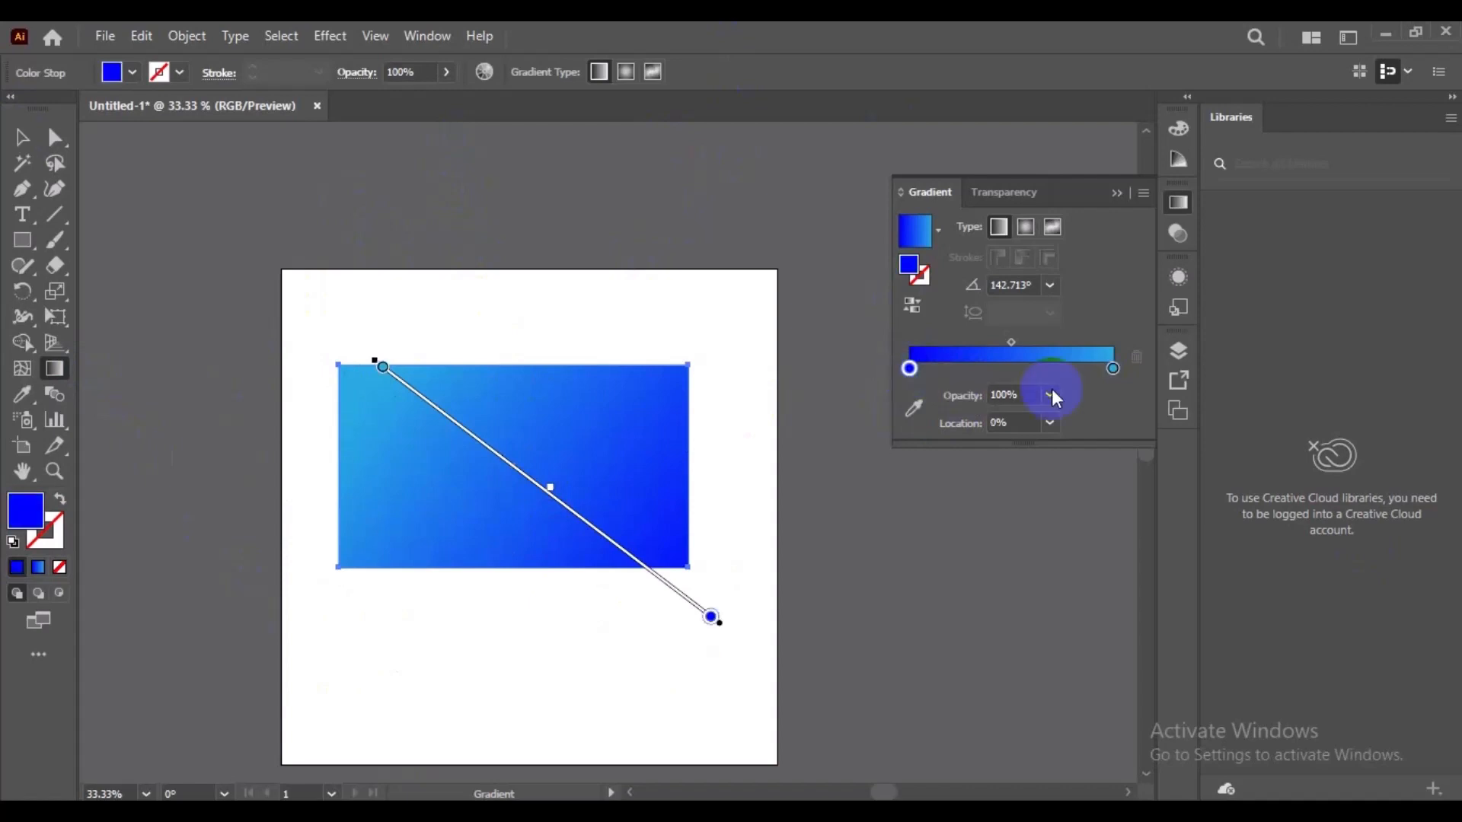
pyautogui.click(1114, 369)
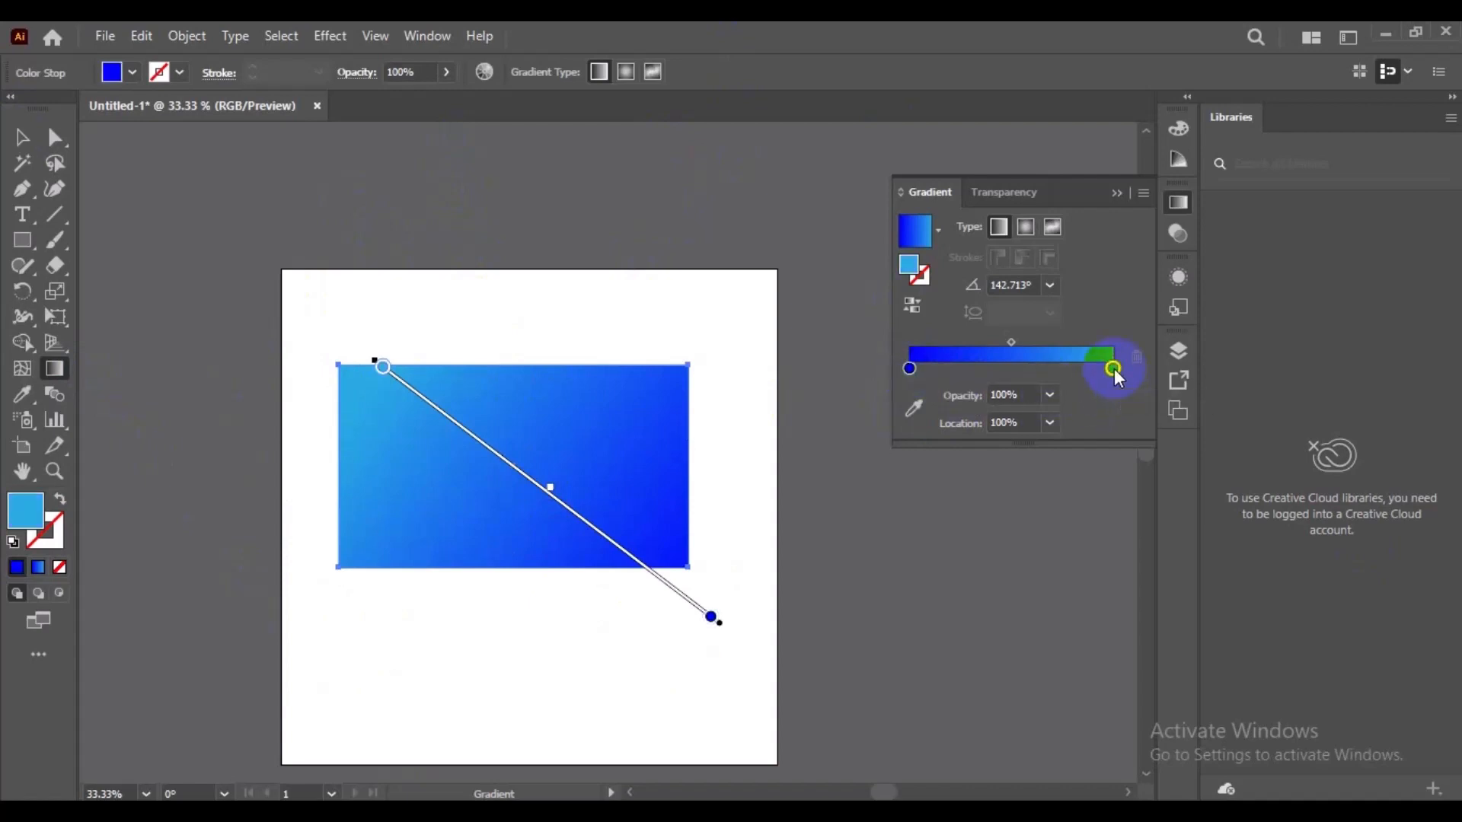
pyautogui.click(1015, 370)
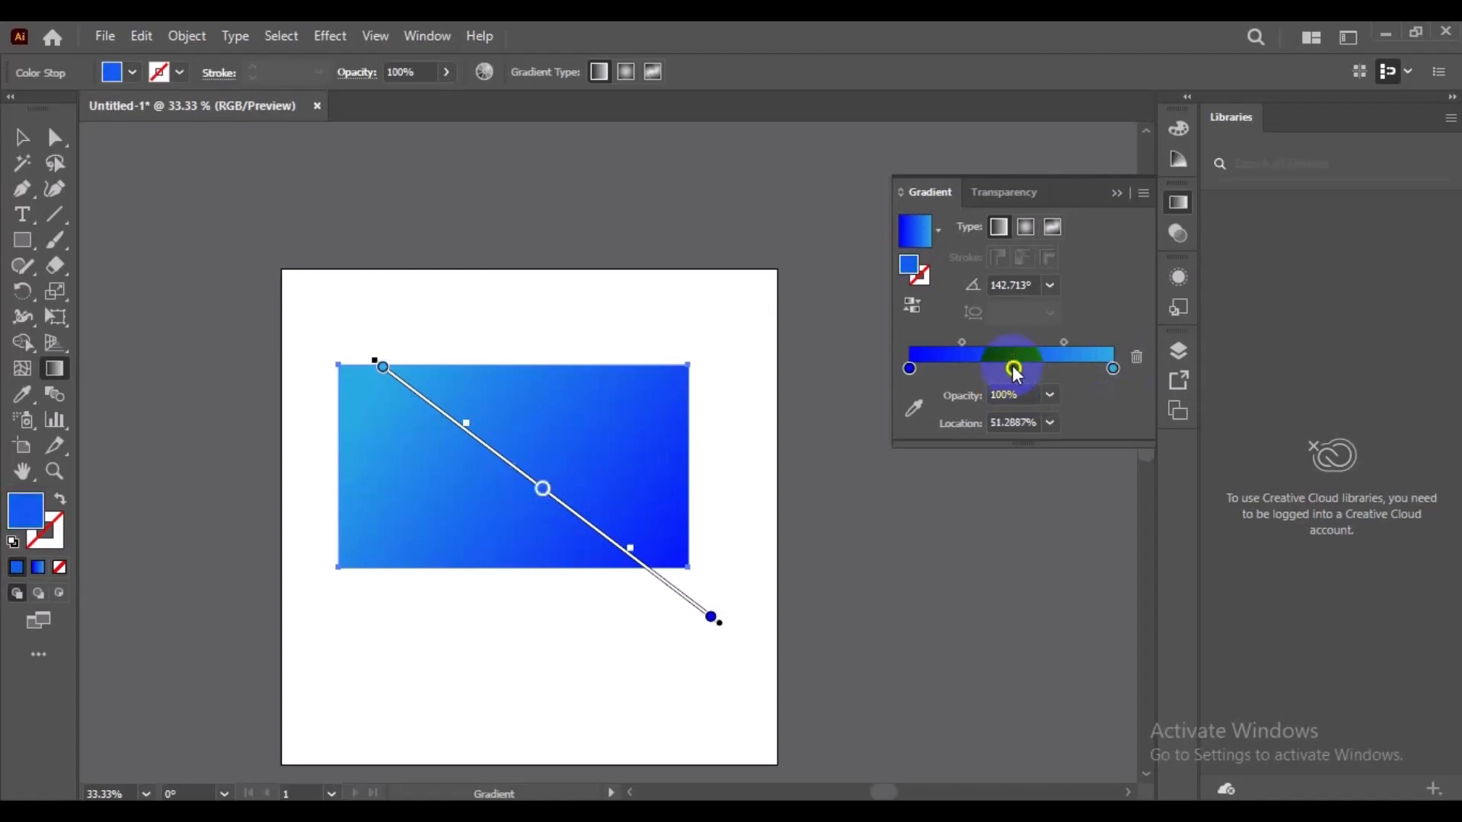
pyautogui.doubleClick(1014, 370)
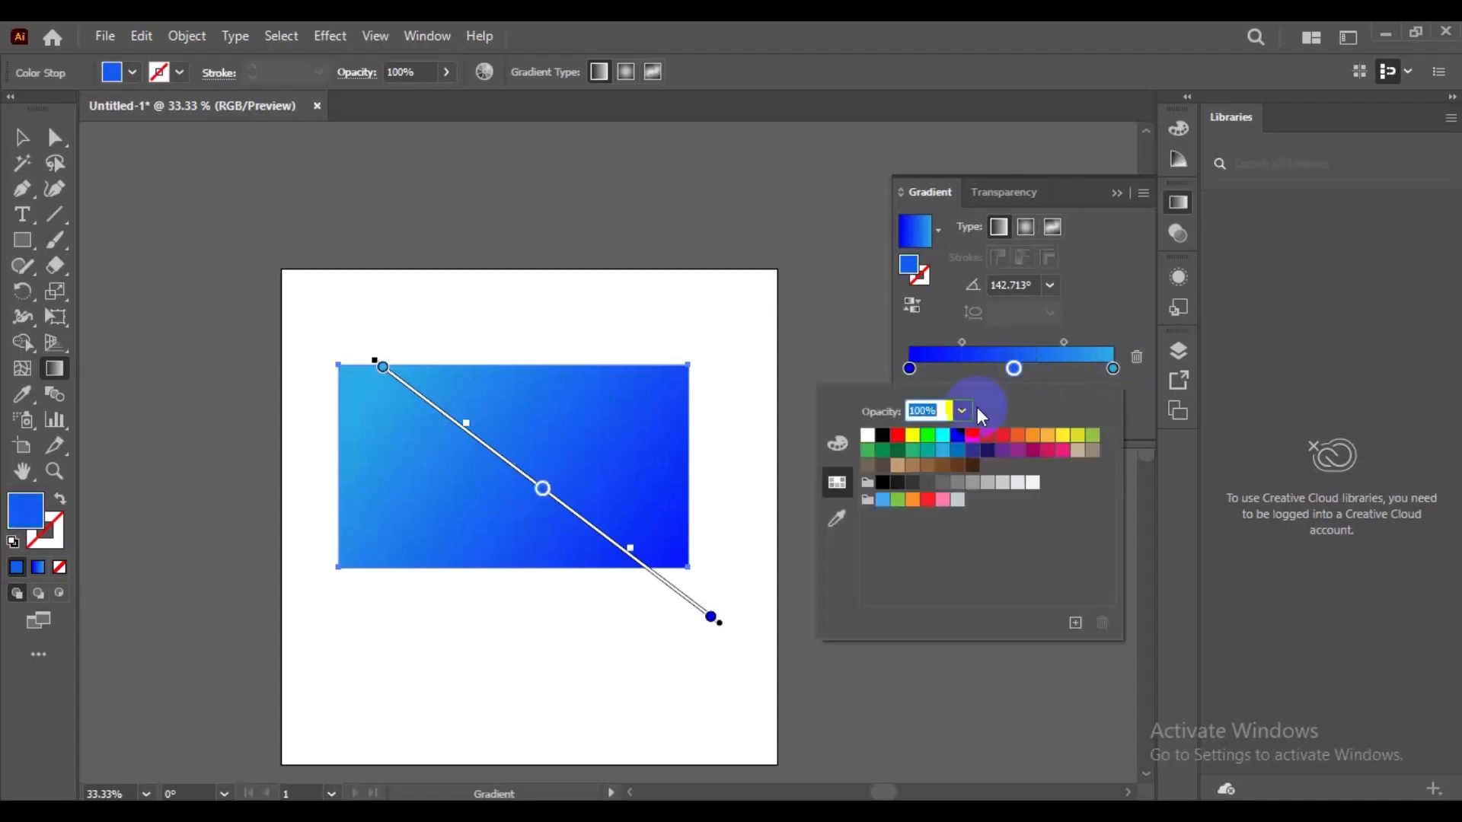
pyautogui.click(930, 452)
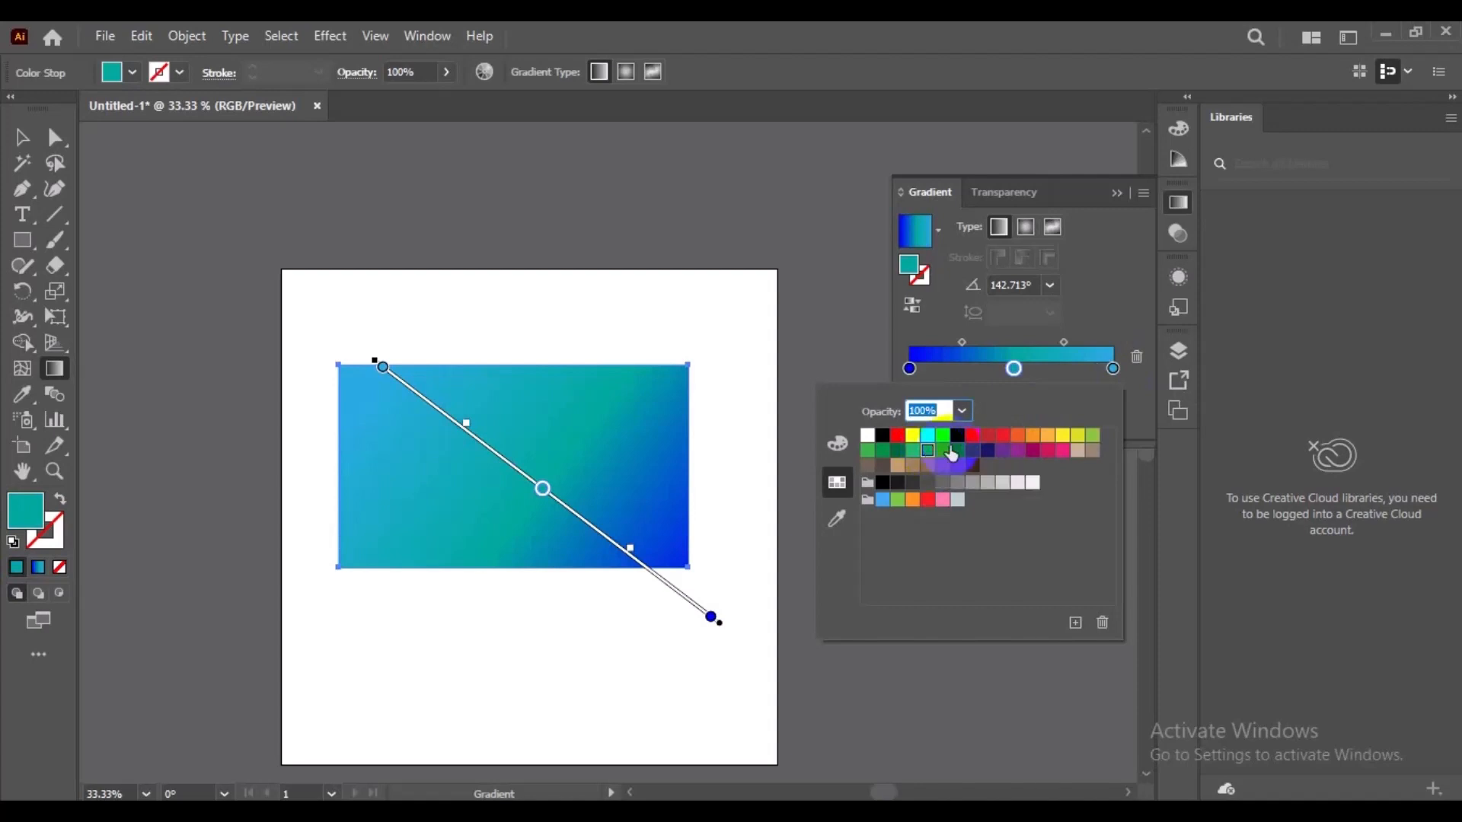
pyautogui.click(973, 437)
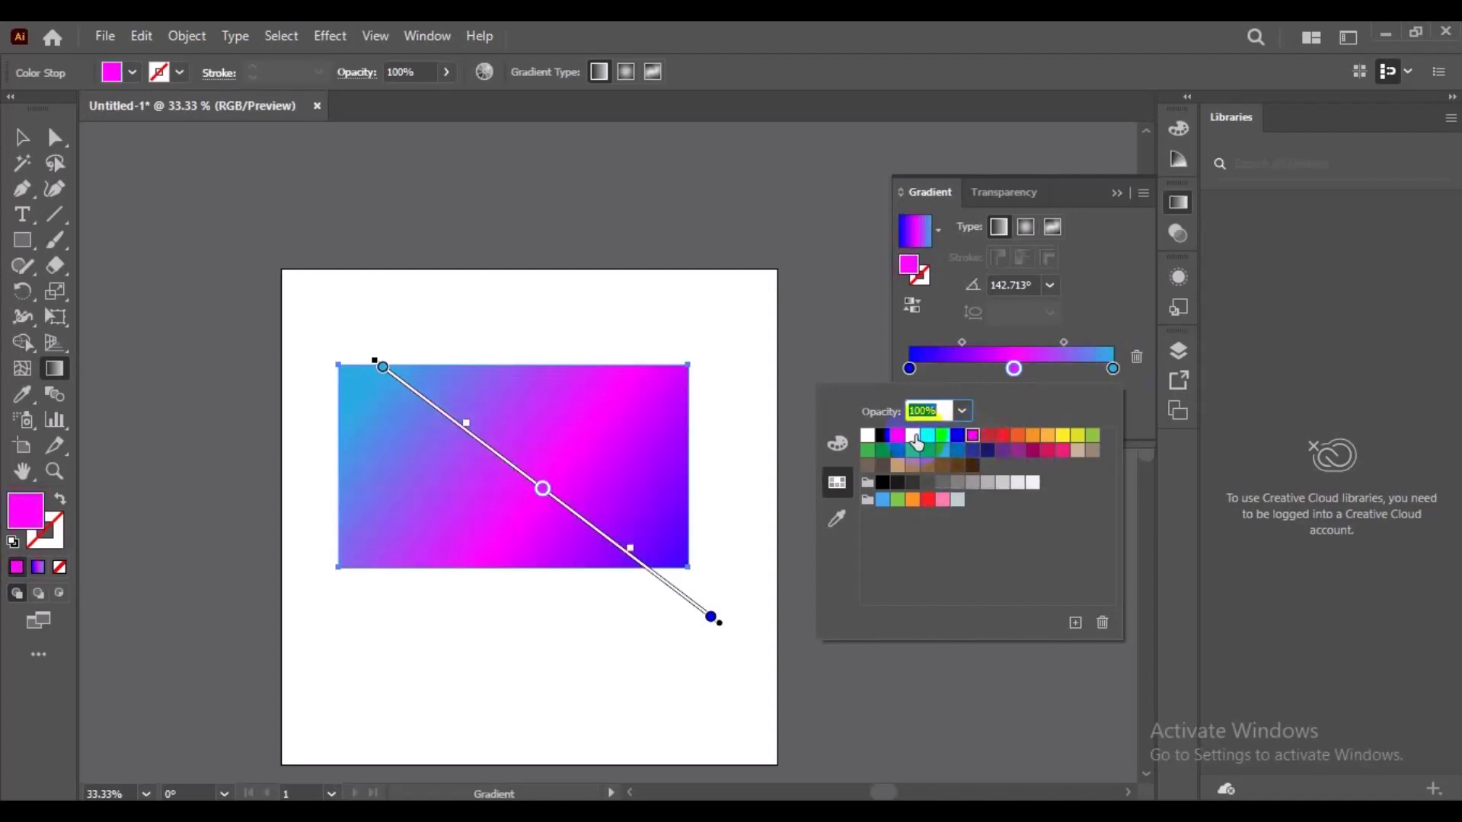
pyautogui.click(912, 435)
pyautogui.click(1017, 436)
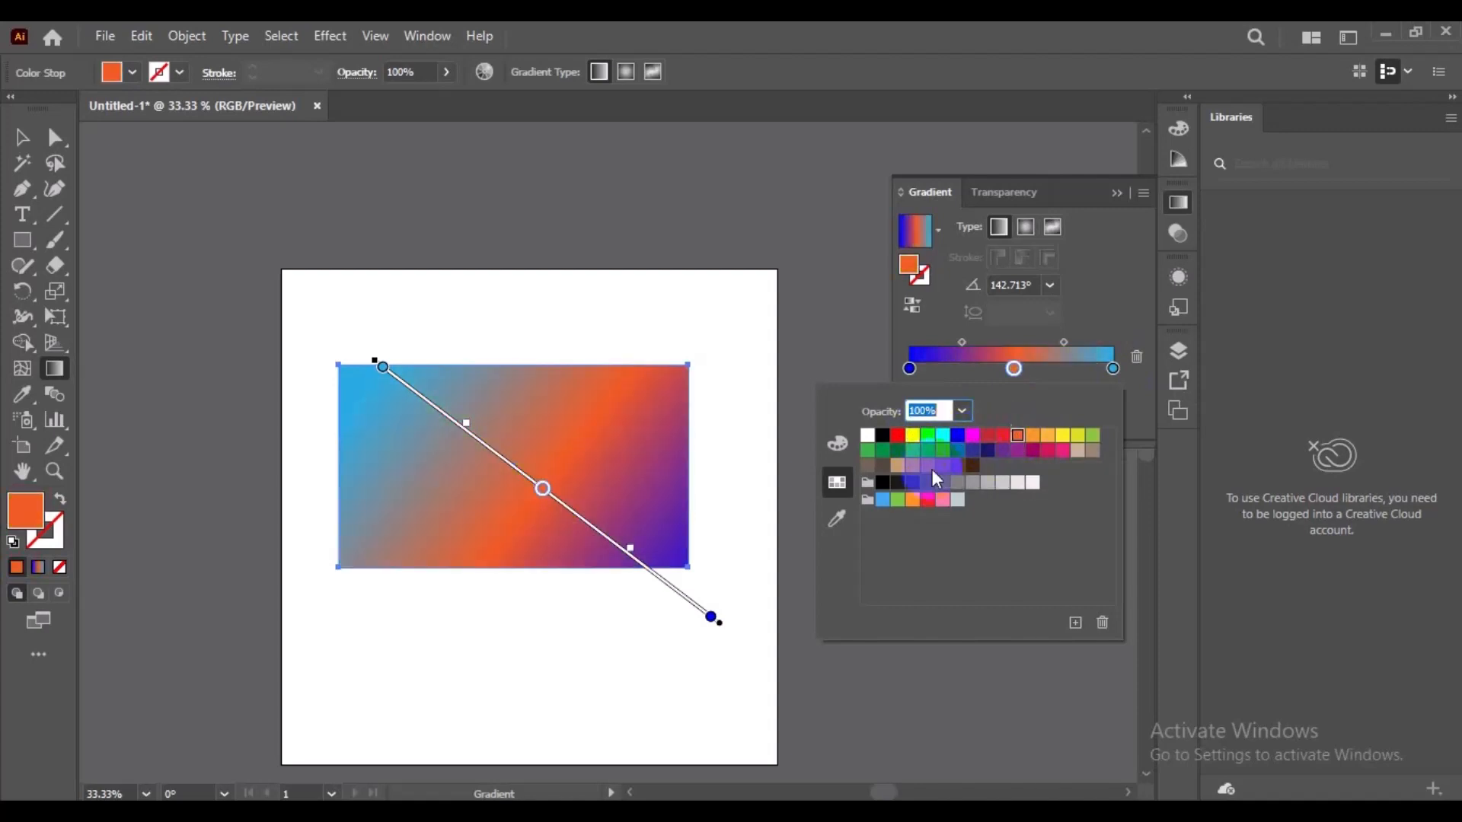
pyautogui.click(1054, 457)
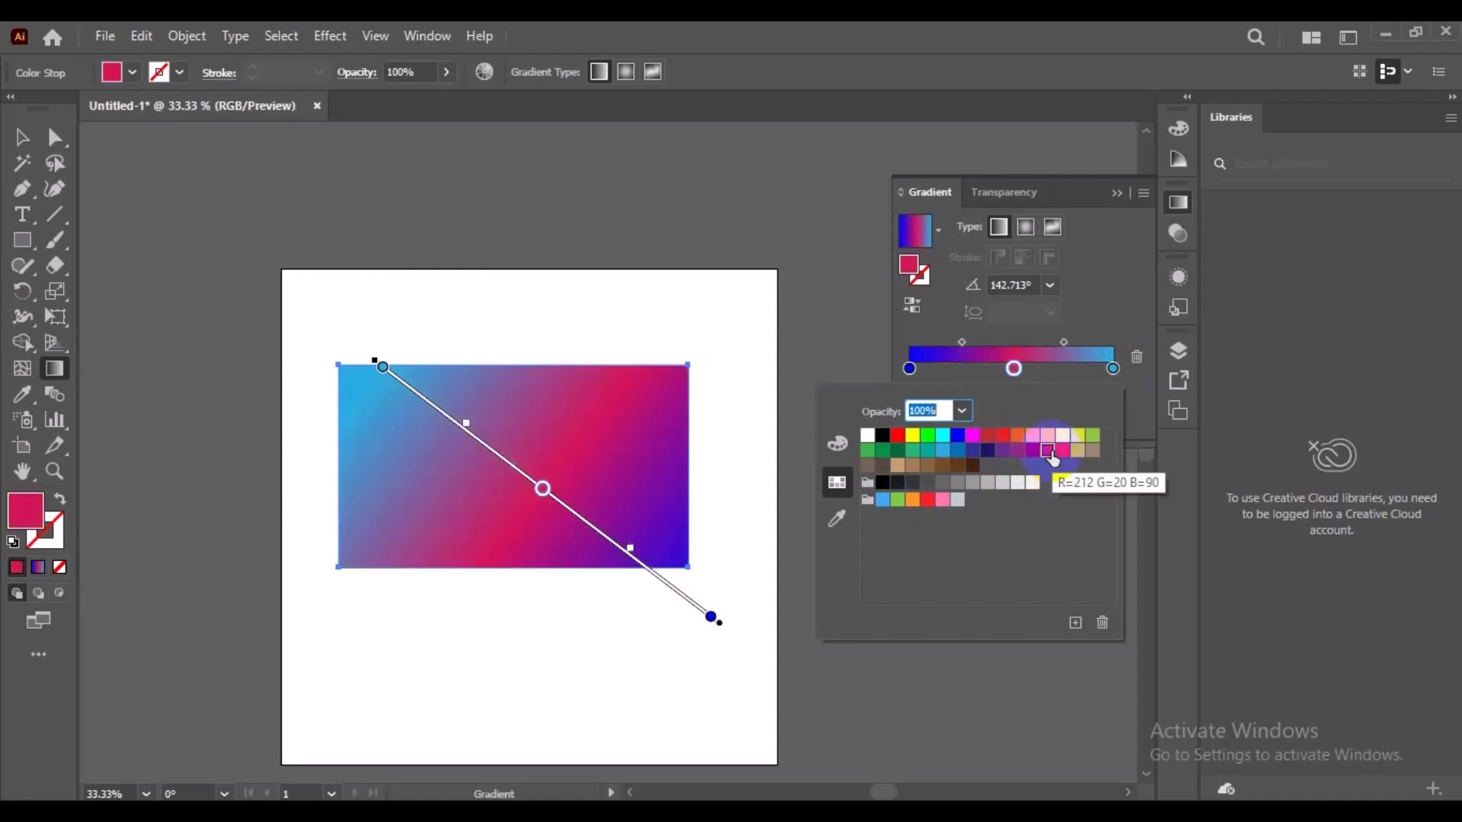
pyautogui.click(303, 555)
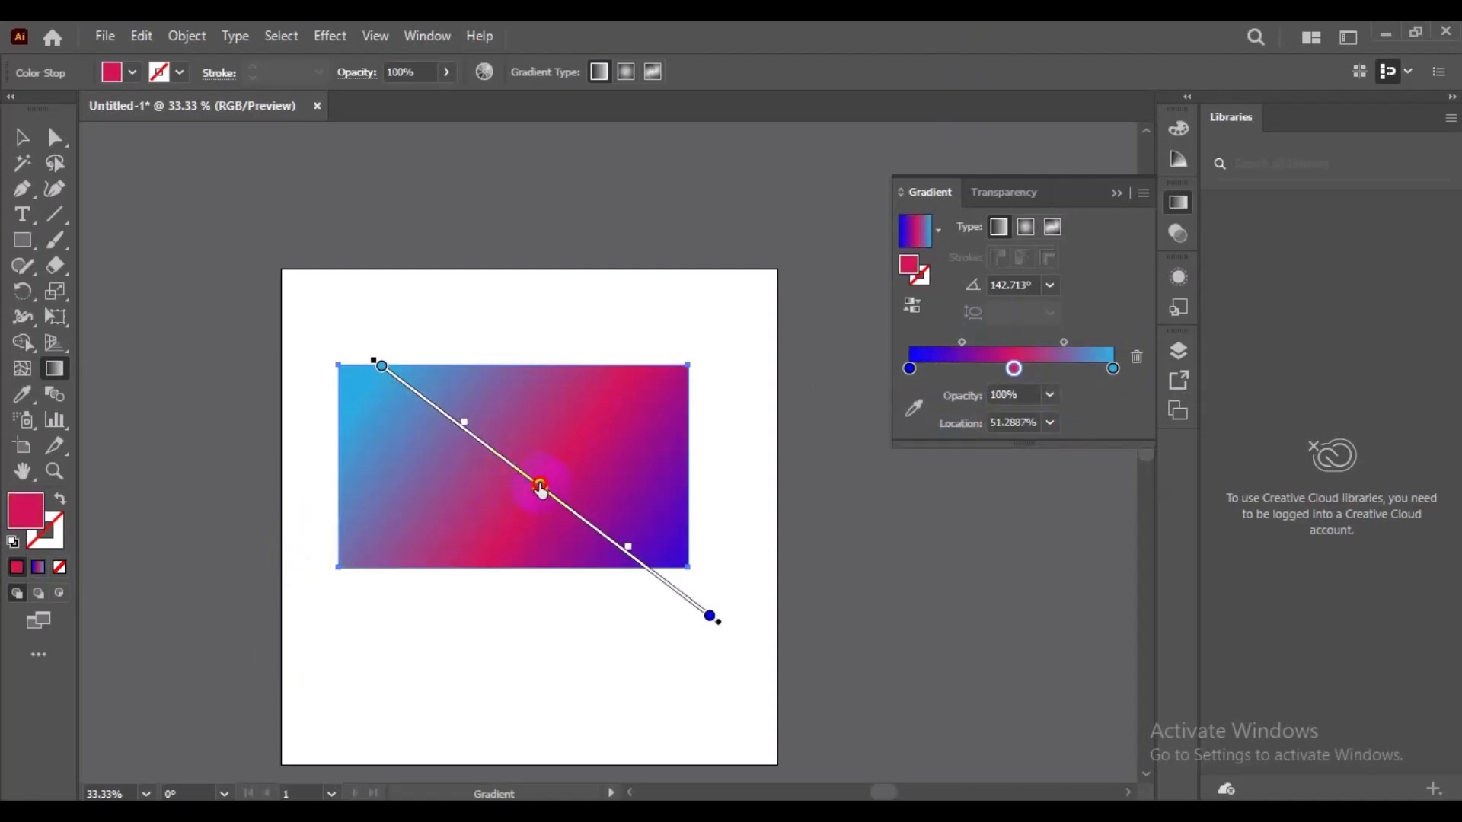
# Step: Shift the middle crimson stop to about 57.5% and move both gradient midpoints outward toward the end stops
pyautogui.moveTo(540, 487); pyautogui.dragTo(580, 514)
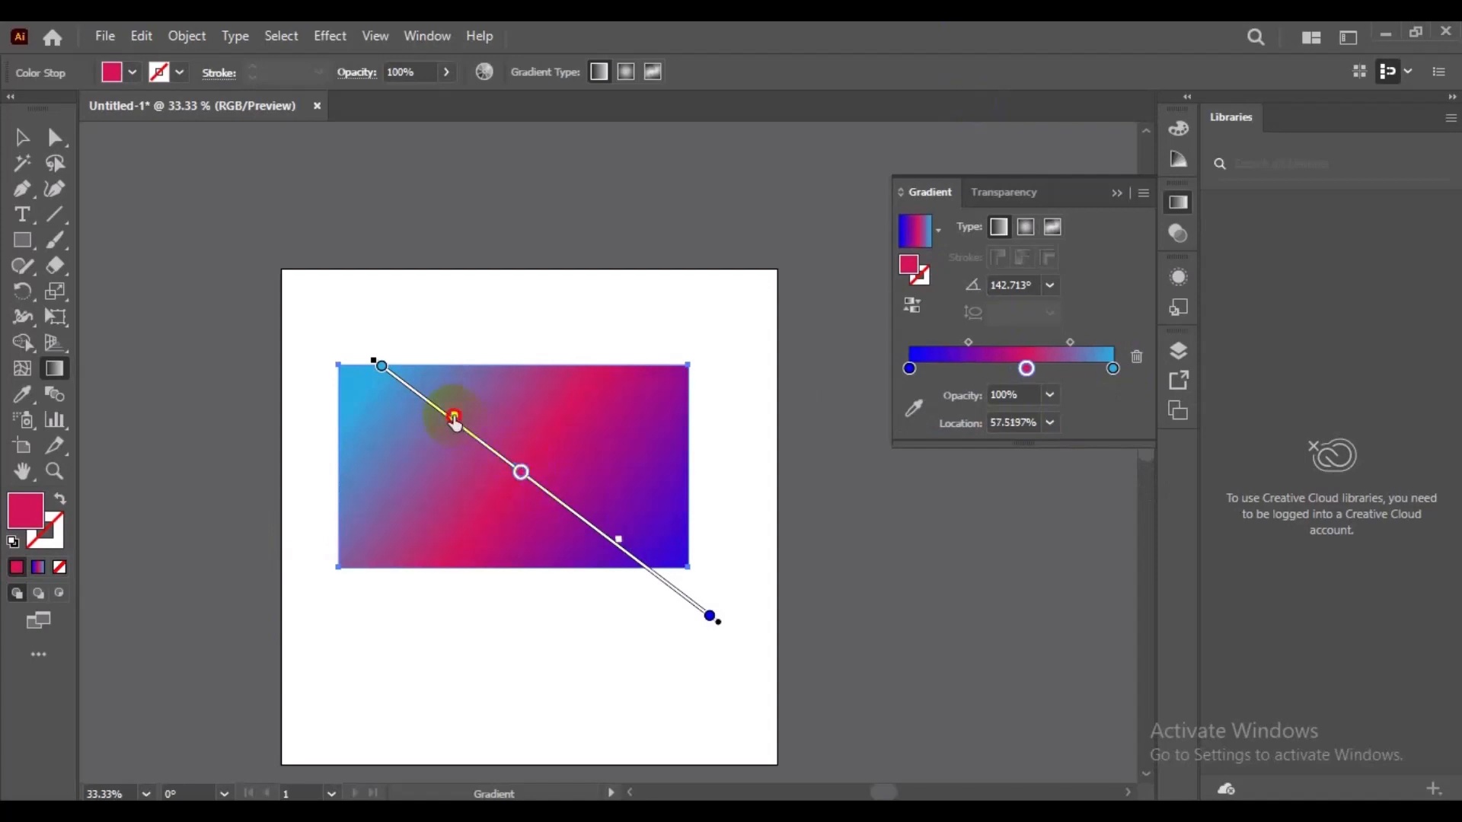
pyautogui.moveTo(455, 419); pyautogui.dragTo(421, 388)
pyautogui.moveTo(619, 542); pyautogui.dragTo(672, 582)
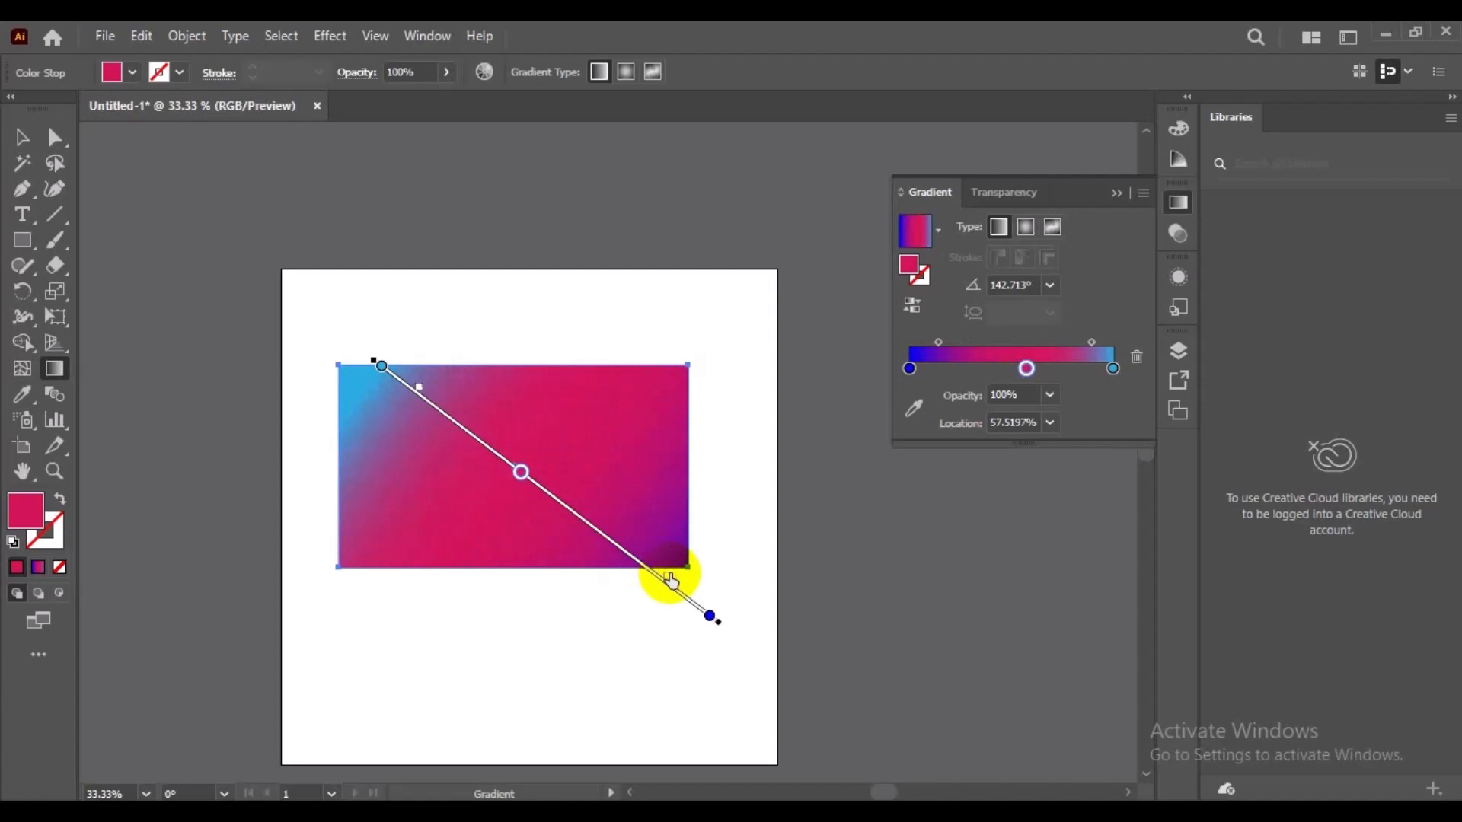
# Step: Compare the freeform and radial gradient types on the rectangle, and finish with the linear type at 0°
pyautogui.click(1053, 227)
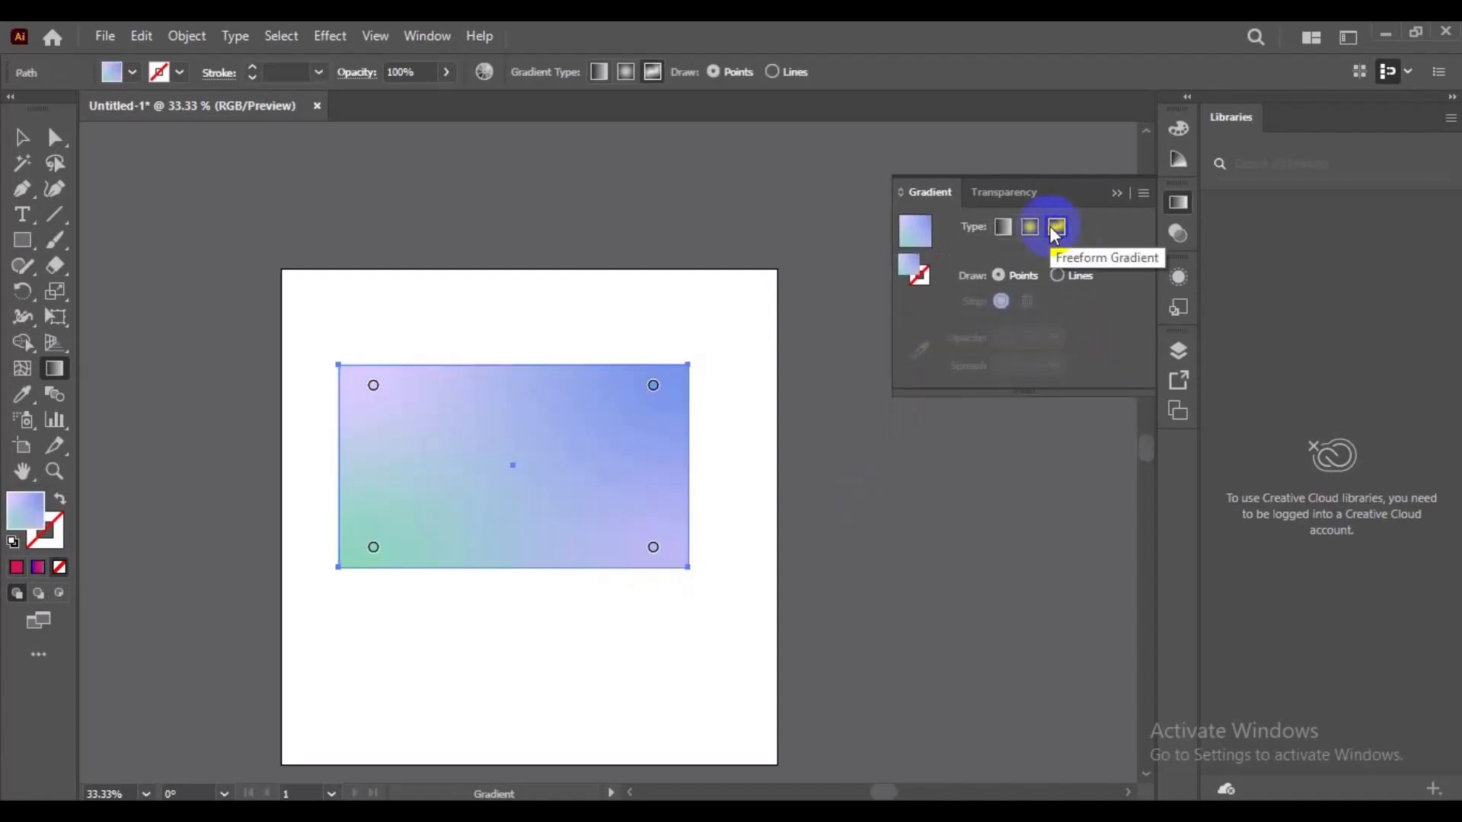
pyautogui.click(998, 227)
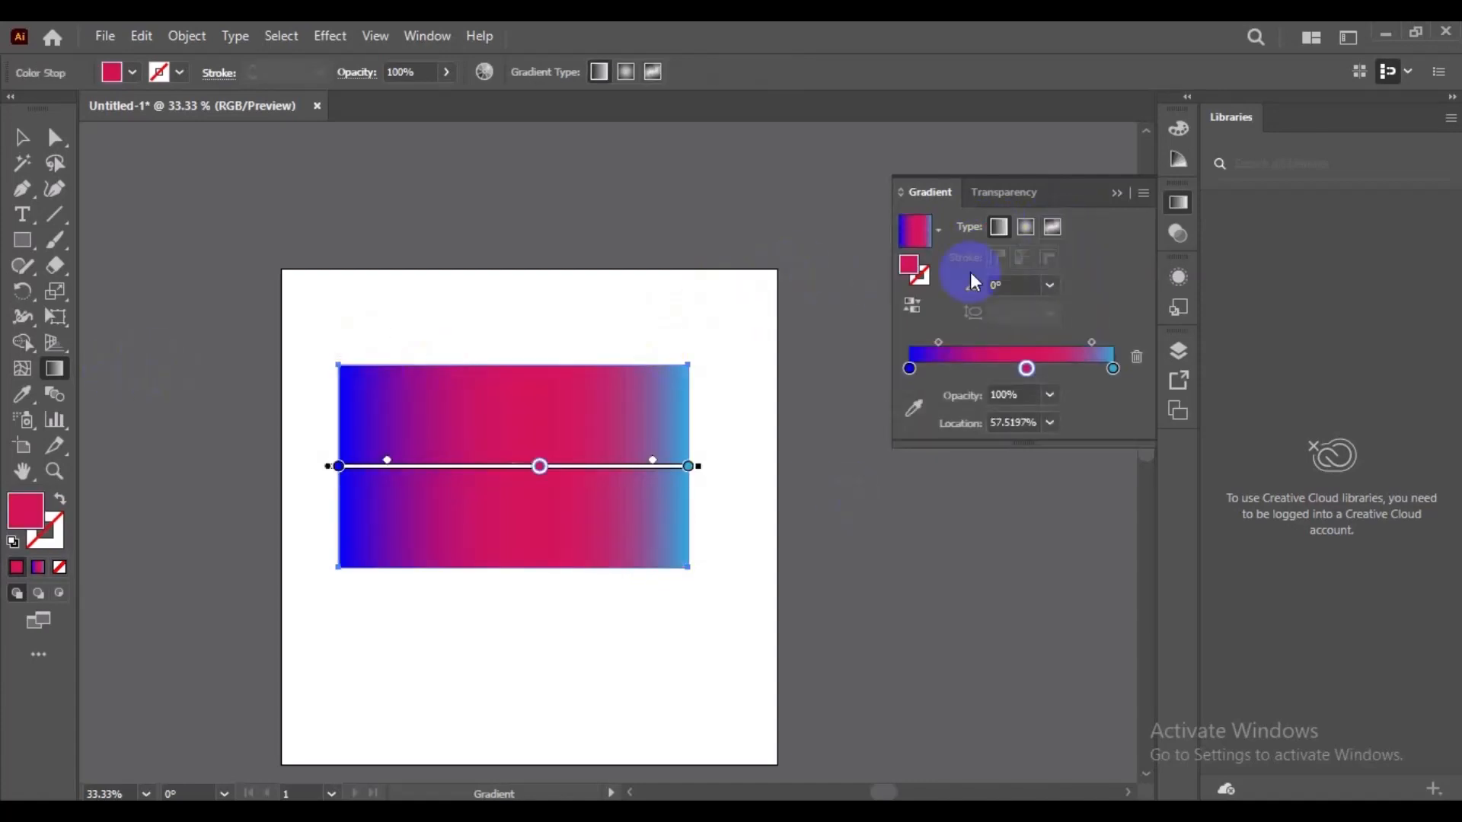
pyautogui.click(1026, 227)
pyautogui.click(998, 227)
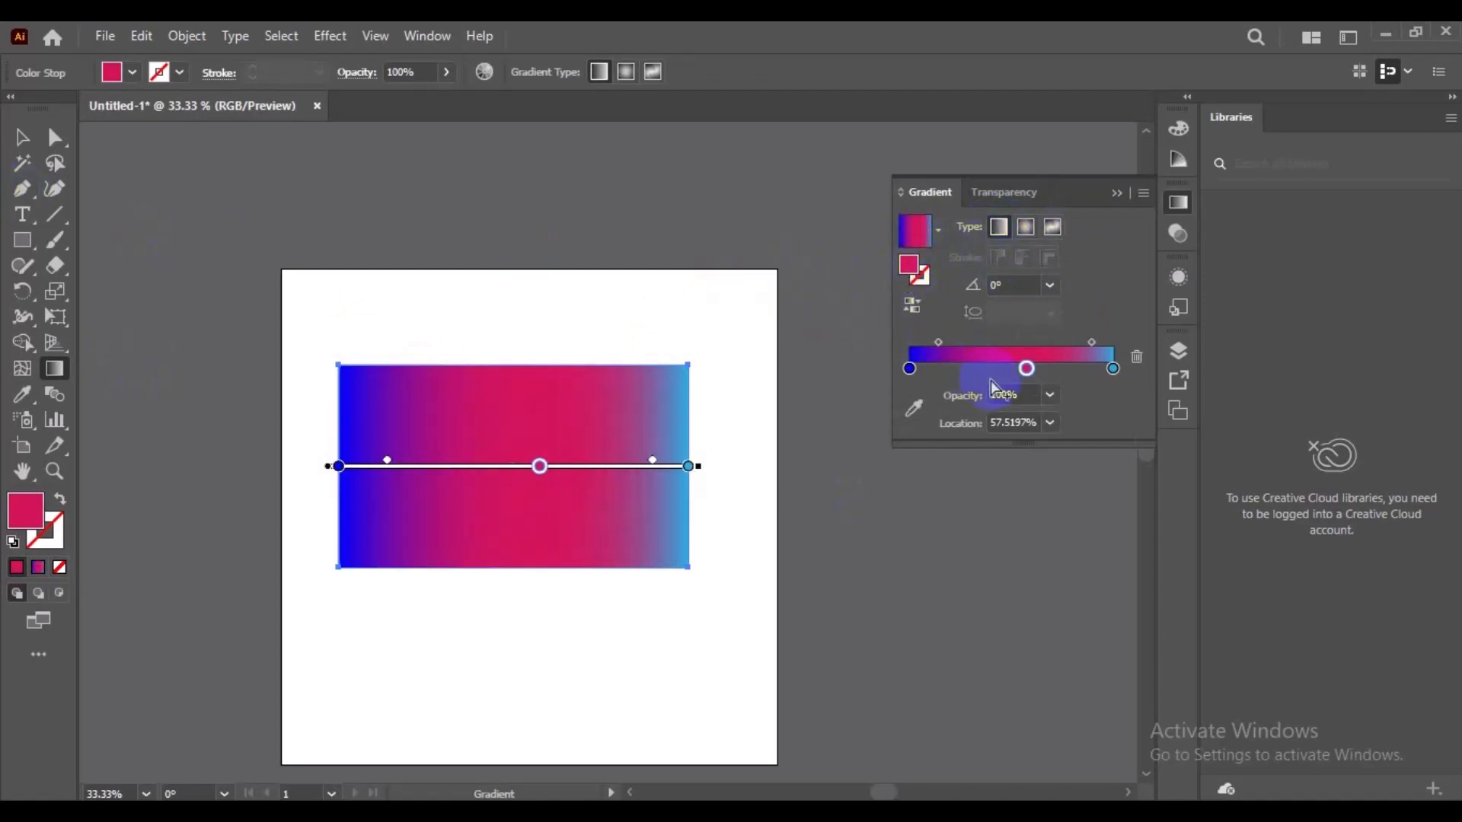
# Step: Remove the middle crimson stop from the rectangle's gradient and move the rectangle up to the artboard's upper edge
pyautogui.click(1026, 370)
pyautogui.moveTo(1027, 370); pyautogui.dragTo(1015, 427)
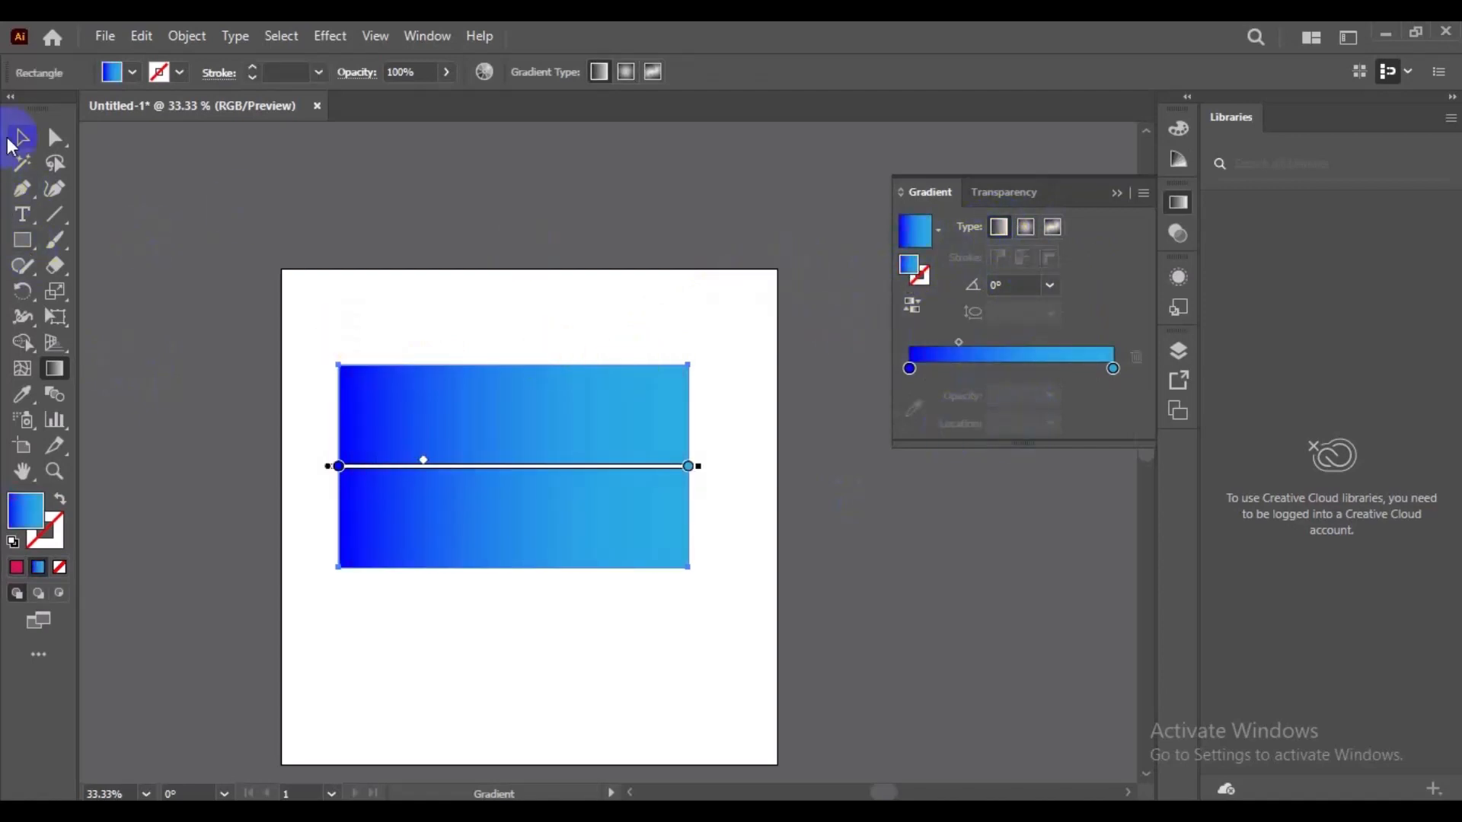
pyautogui.click(19, 137)
pyautogui.moveTo(601, 506); pyautogui.dragTo(601, 418)
# Step: Paste the yellow, red and navy gradient image and place it above the artboard as a colour reference
pyautogui.hotkey('ctrl', 'v')
pyautogui.moveTo(683, 479); pyautogui.dragTo(616, 228)
pyautogui.press('space')
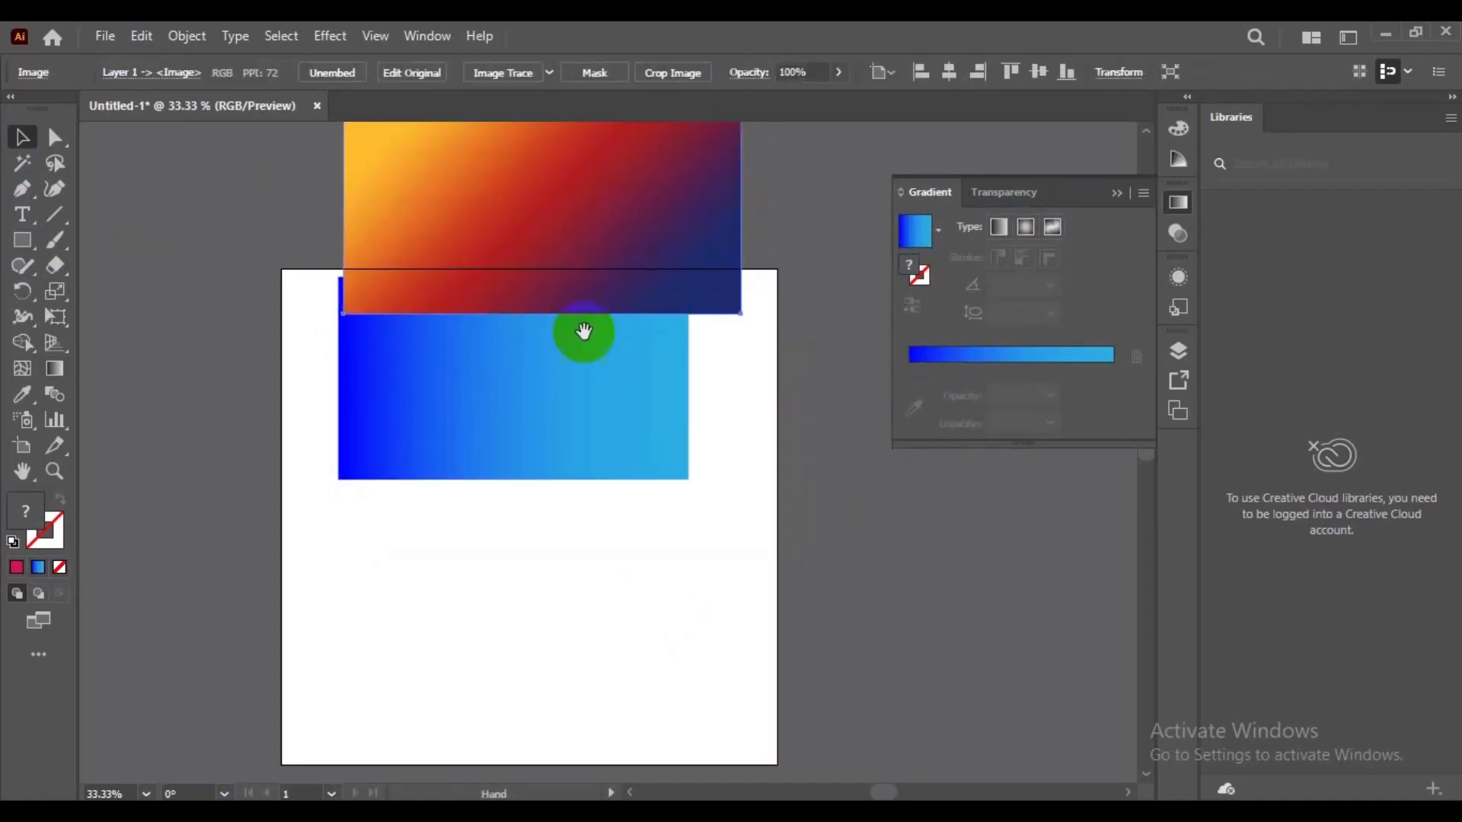
pyautogui.moveTo(590, 450); pyautogui.dragTo(600, 568)
pyautogui.moveTo(632, 333); pyautogui.dragTo(597, 238)
pyautogui.scroll(3, 424, 327)
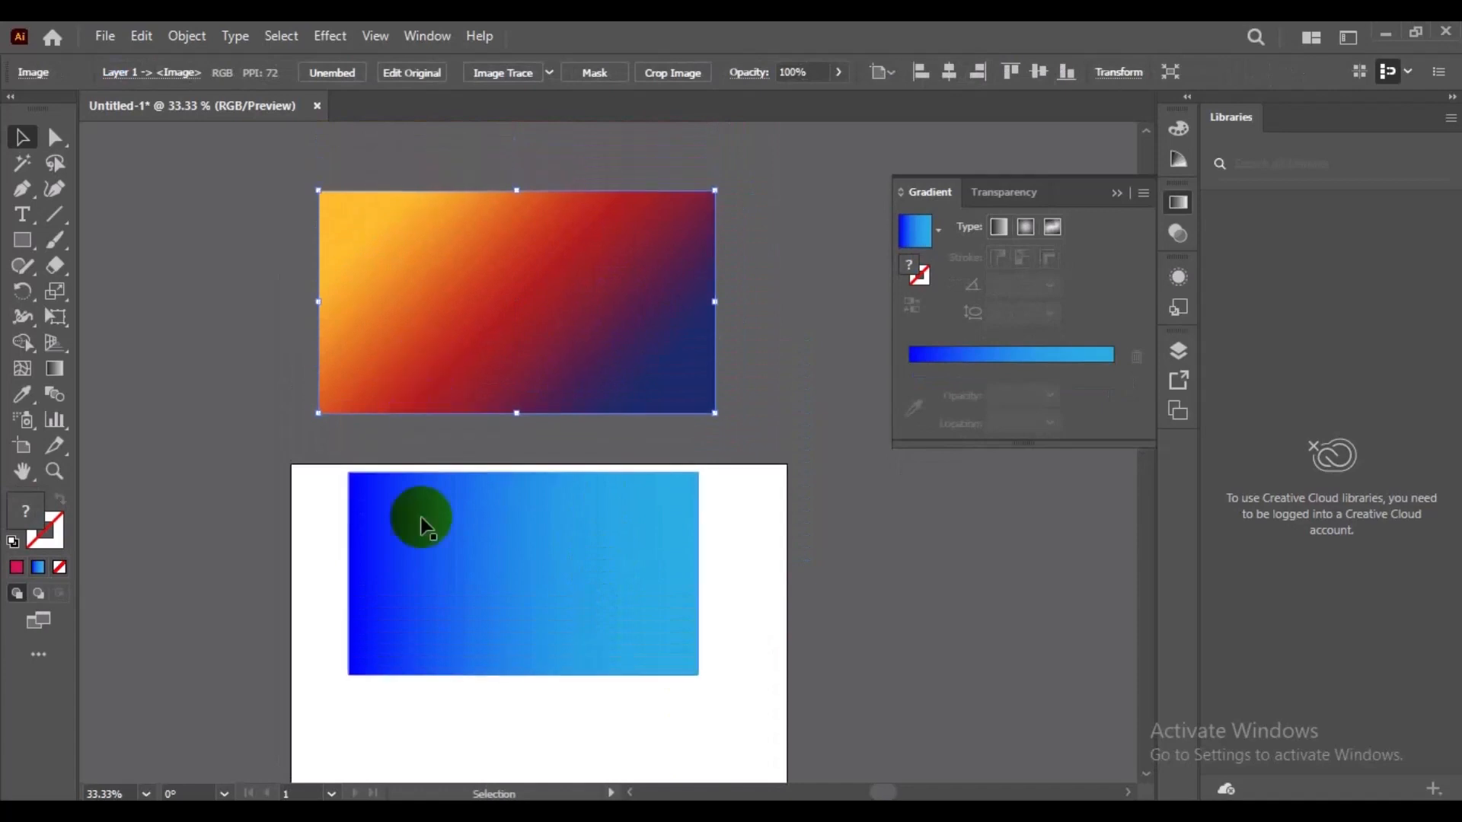
# Step: Redraw the rectangle's linear gradient several times, ending with a diagonal from its lower-right to its upper-left corner, at about 150.4°
pyautogui.click(385, 541)
pyautogui.click(55, 369)
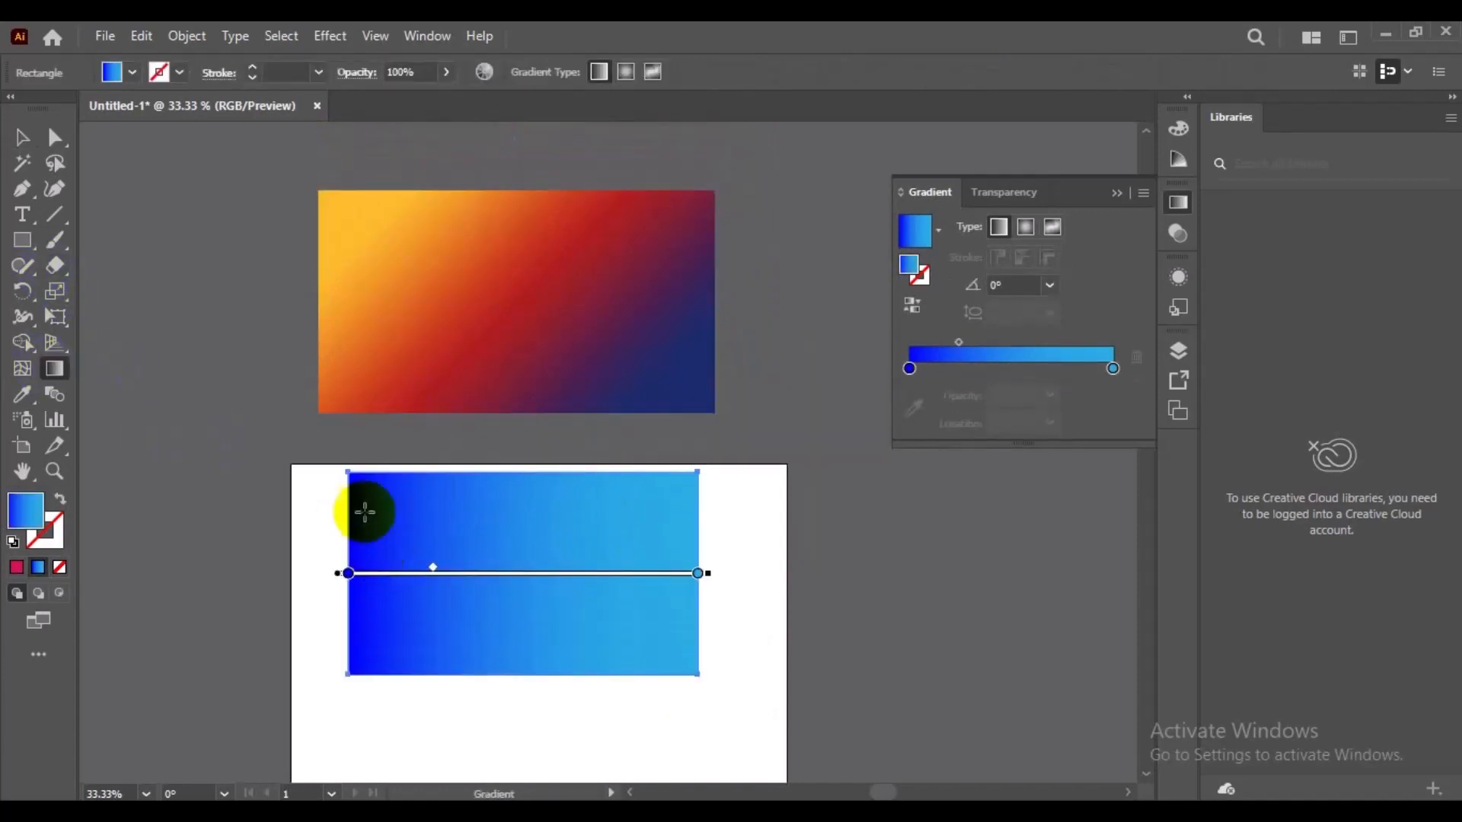
pyautogui.moveTo(340, 469); pyautogui.dragTo(678, 674)
pyautogui.moveTo(761, 713); pyautogui.dragTo(321, 475)
pyautogui.moveTo(604, 698); pyautogui.dragTo(332, 487)
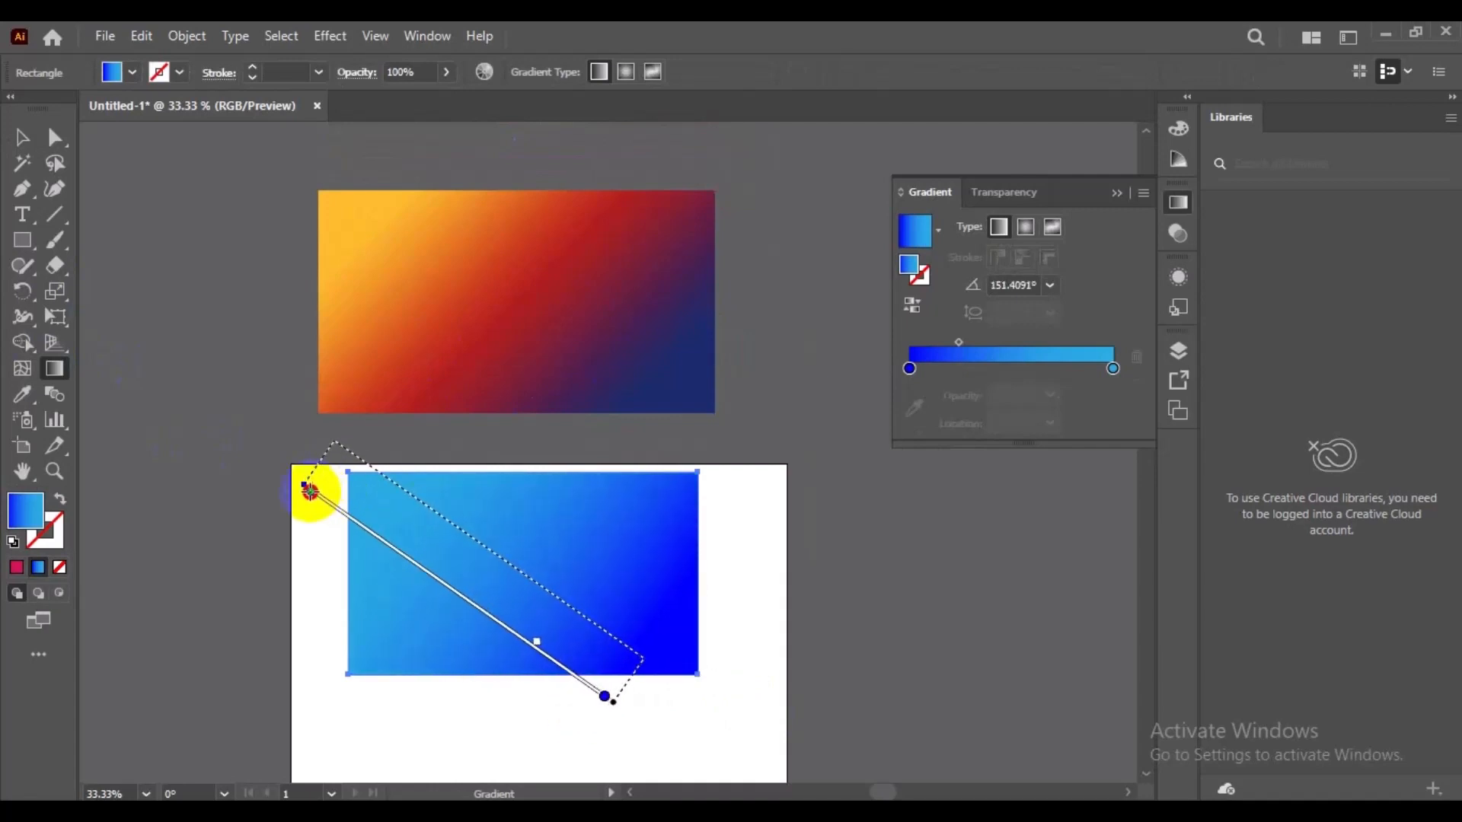
pyautogui.moveTo(696, 673); pyautogui.dragTo(348, 476)
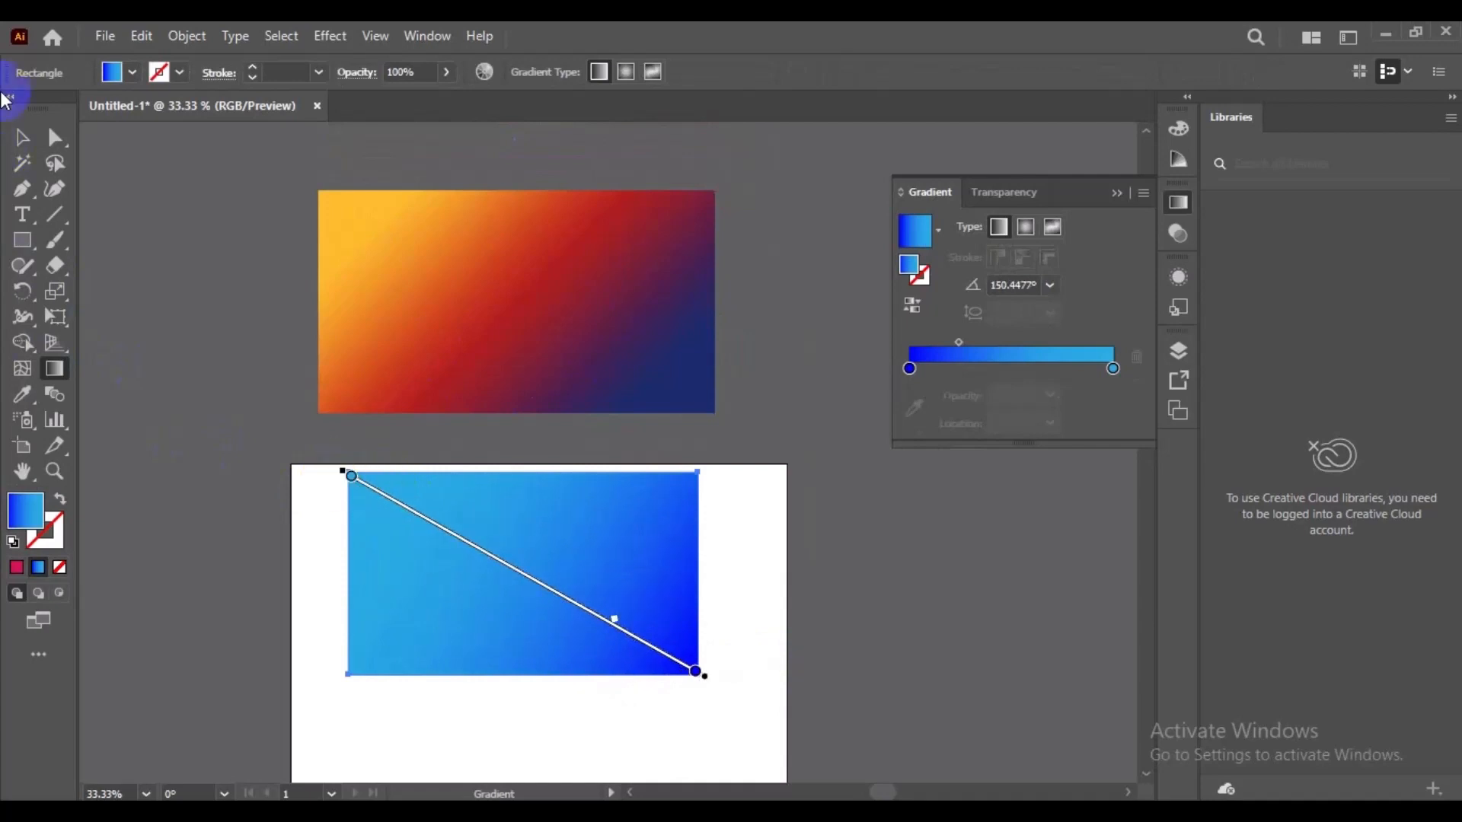
# Step: Sample the reference image's yellow for the gradient's 100% stop and its navy for the 0% stop with the Eyedropper
pyautogui.click(22, 137)
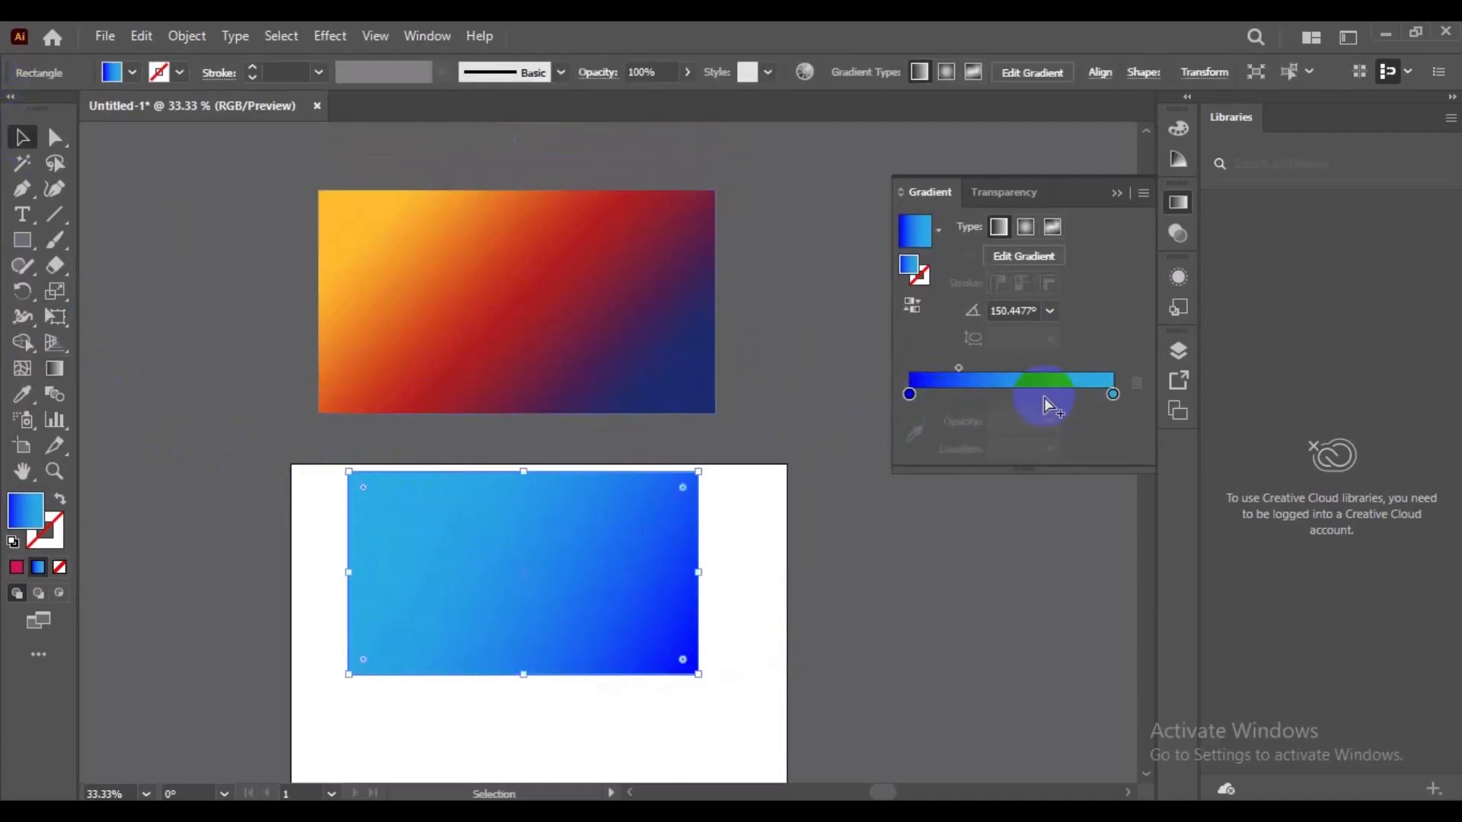
pyautogui.click(1113, 394)
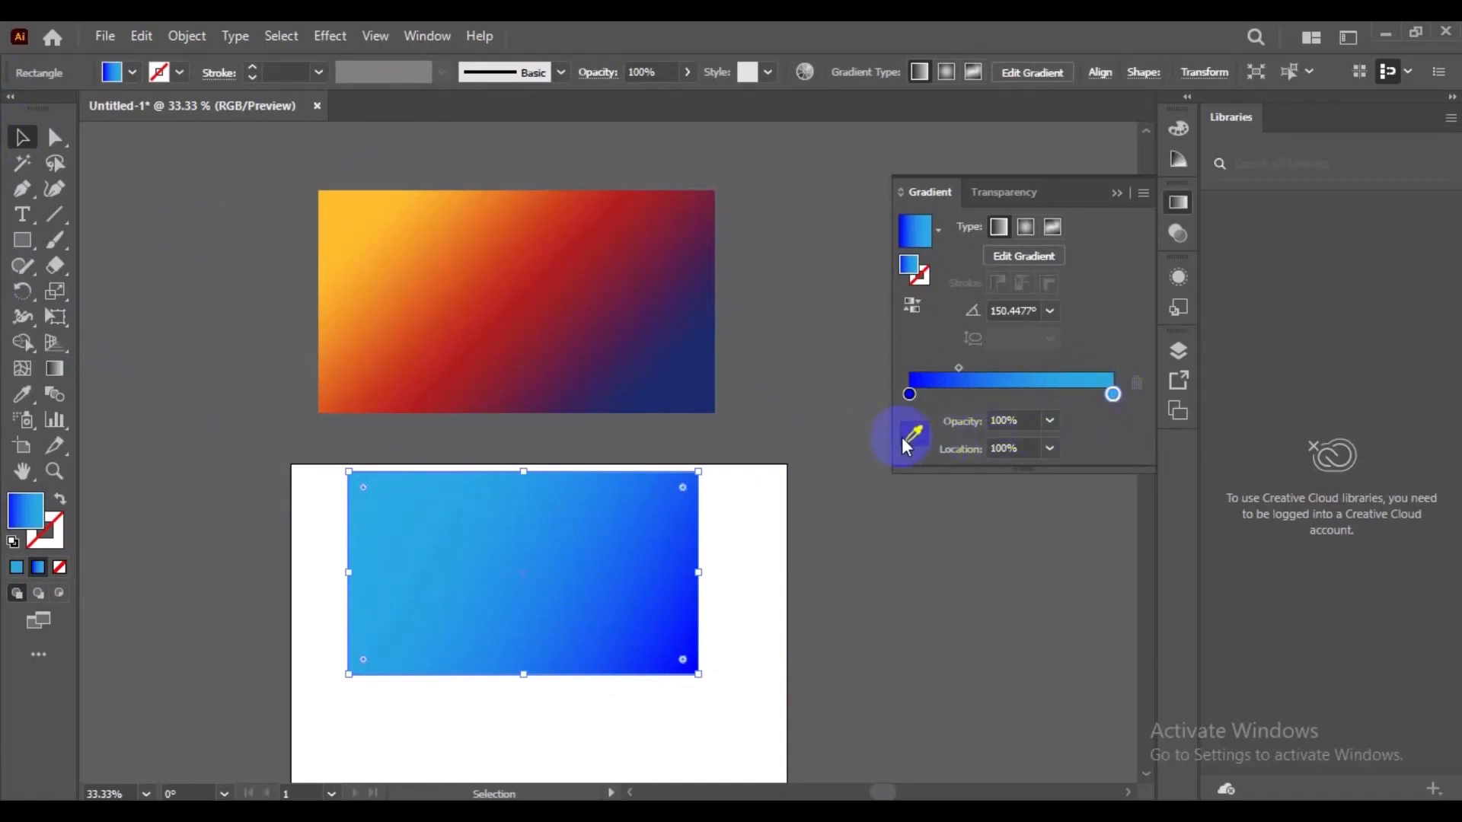
pyautogui.click(23, 403)
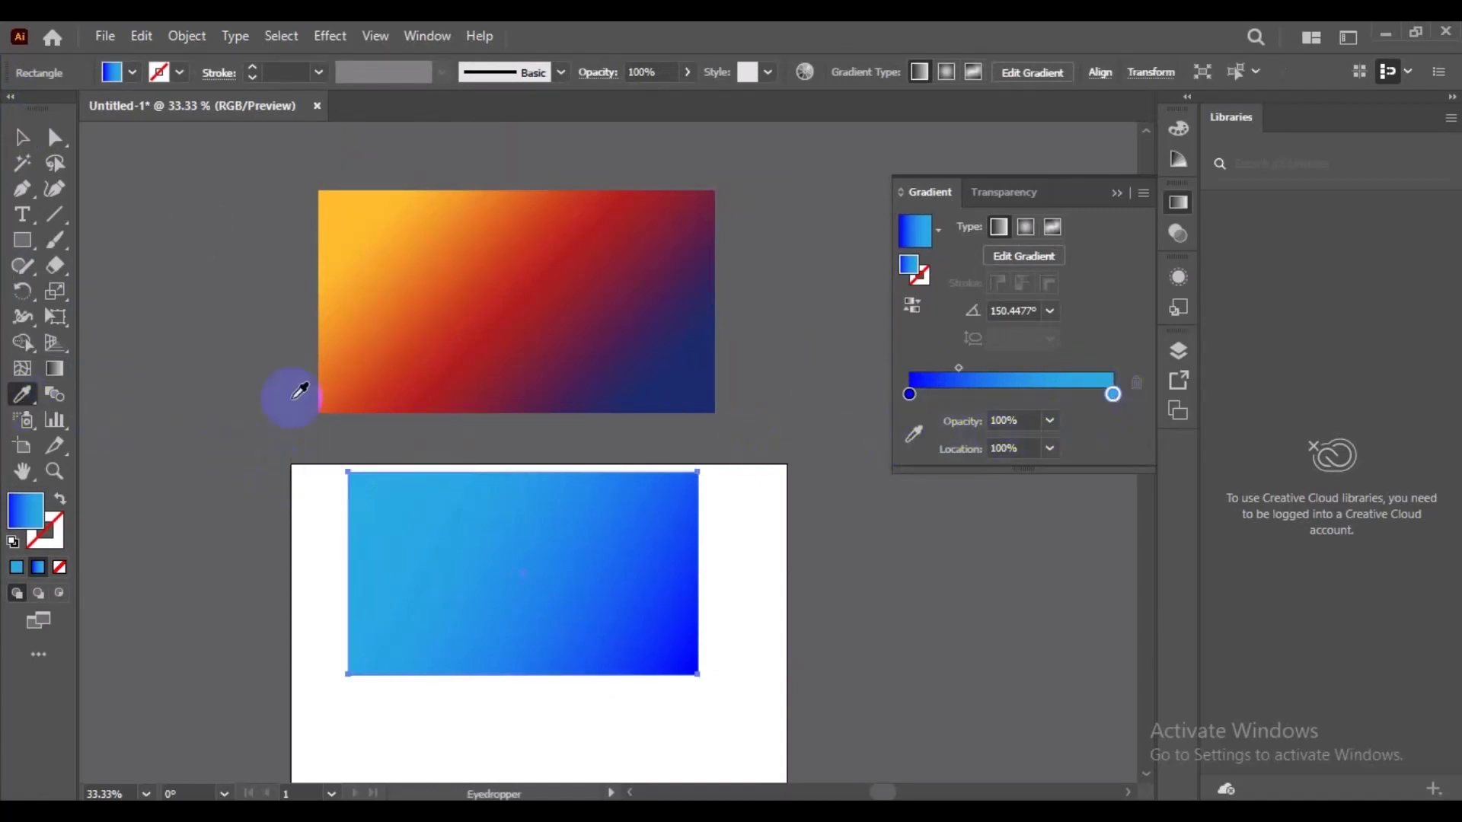
pyautogui.click(329, 194)
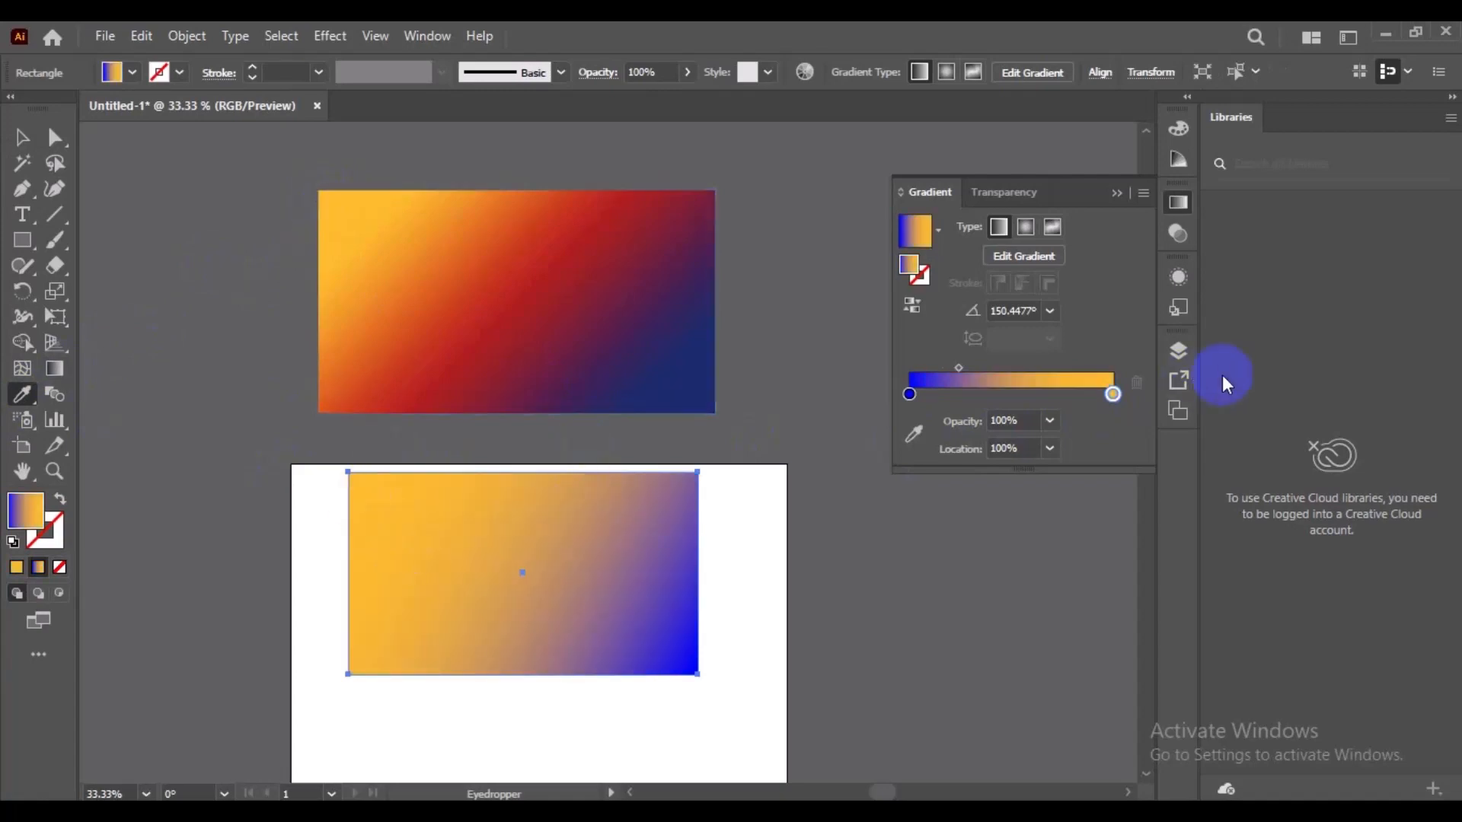
pyautogui.click(909, 395)
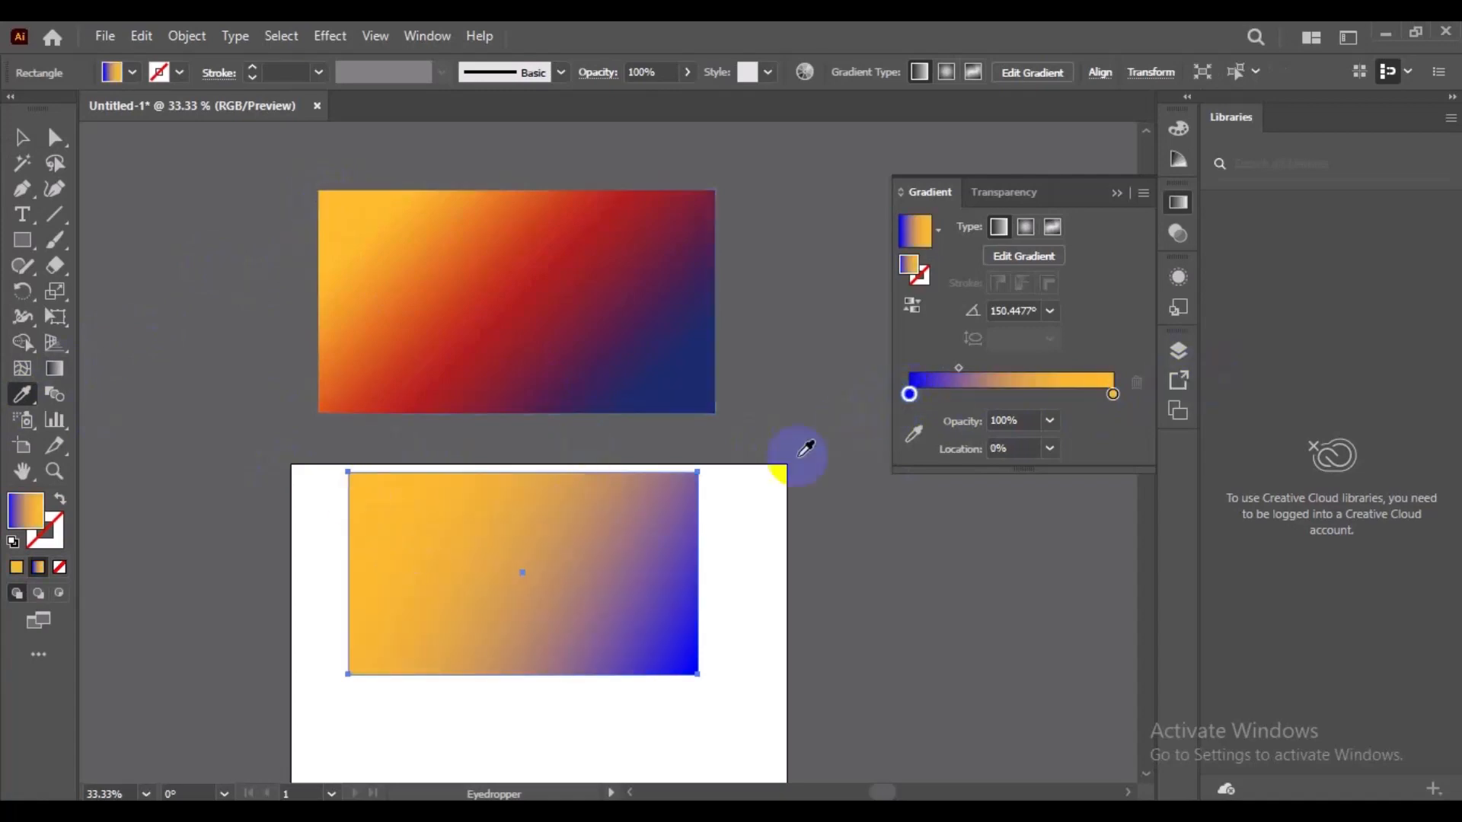
pyautogui.keyDown('shift'); pyautogui.click(709, 406); pyautogui.keyUp('shift')
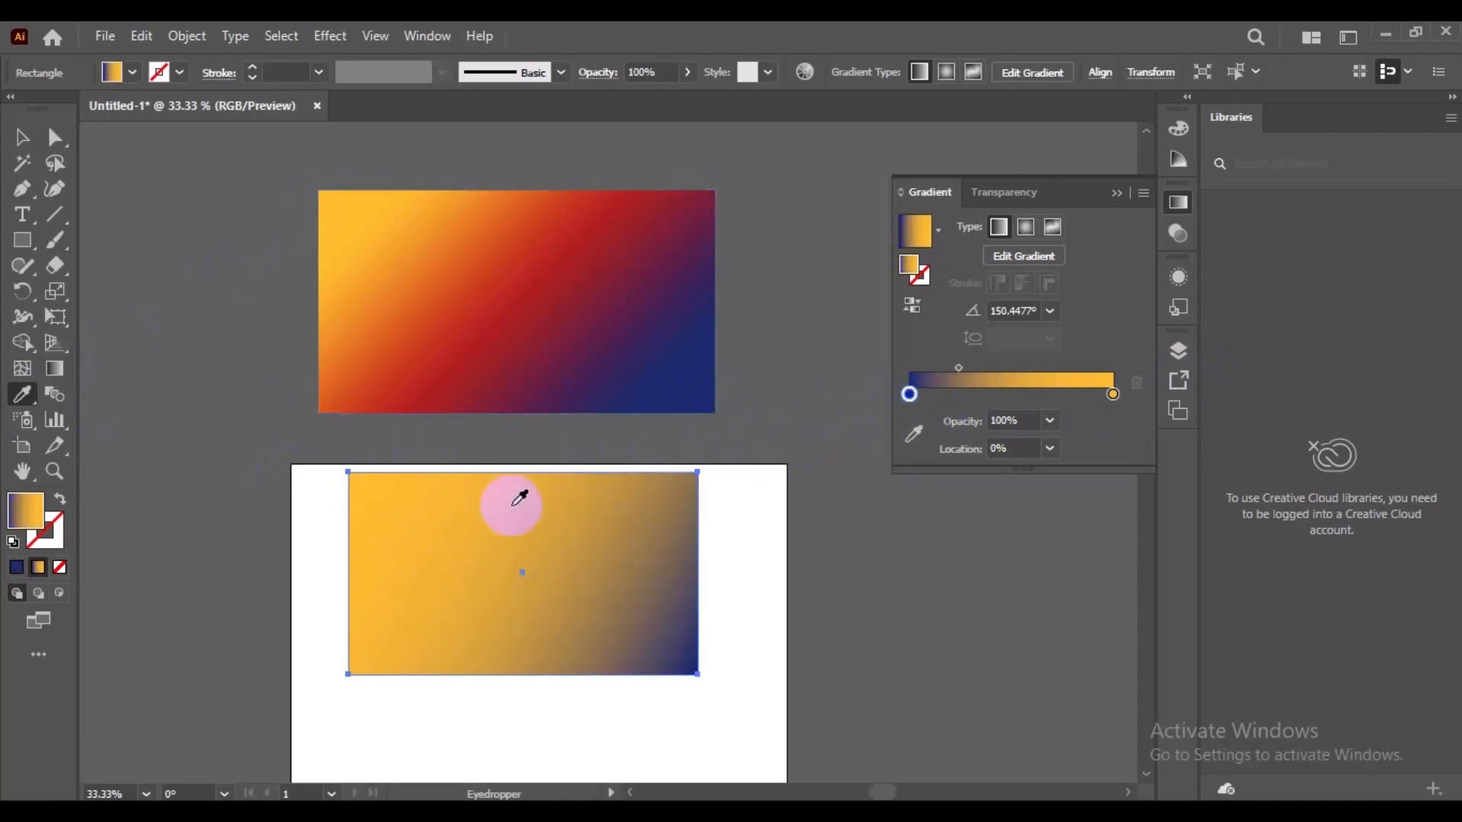
# Step: Shift the gradient midpoint toward the centre, the yellow stop to about 76.8% and the navy stop to about 12.4%
pyautogui.click(21, 137)
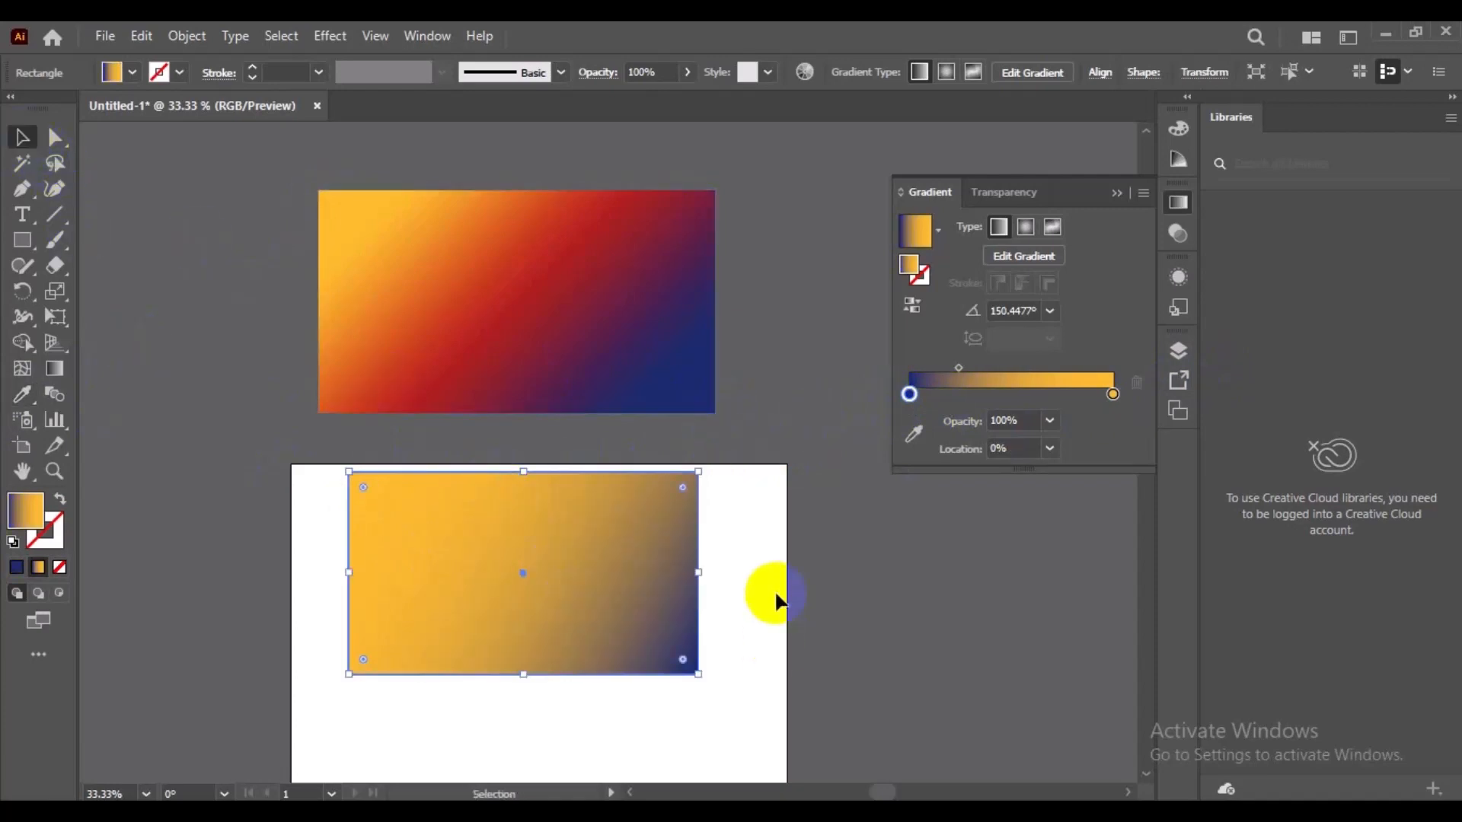
pyautogui.click(58, 375)
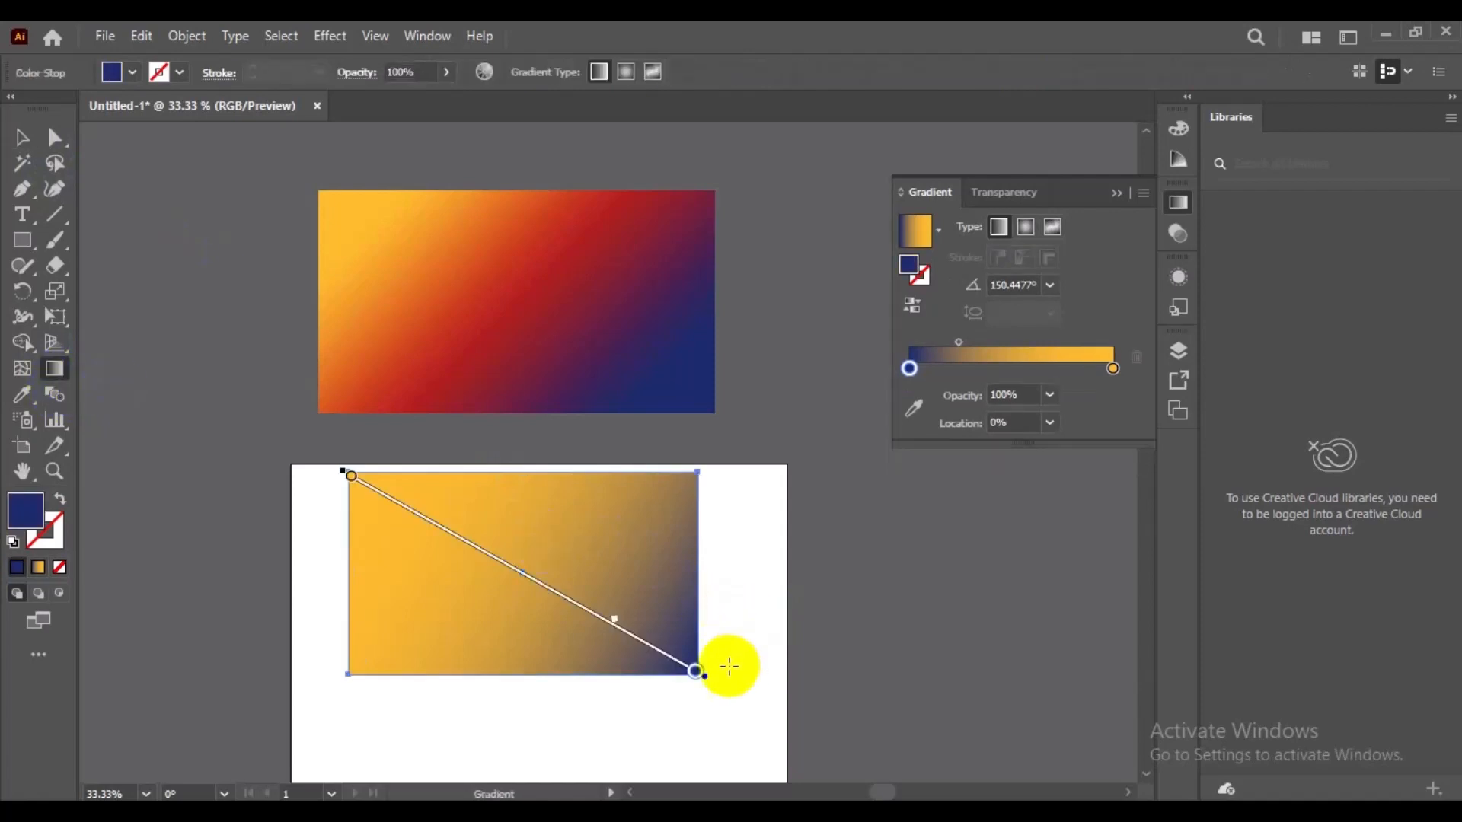
pyautogui.moveTo(618, 627)
pyautogui.mouseDown()
pyautogui.moveTo(486, 556)
pyautogui.moveTo(620, 601)
pyautogui.moveTo(519, 573)
pyautogui.mouseUp()
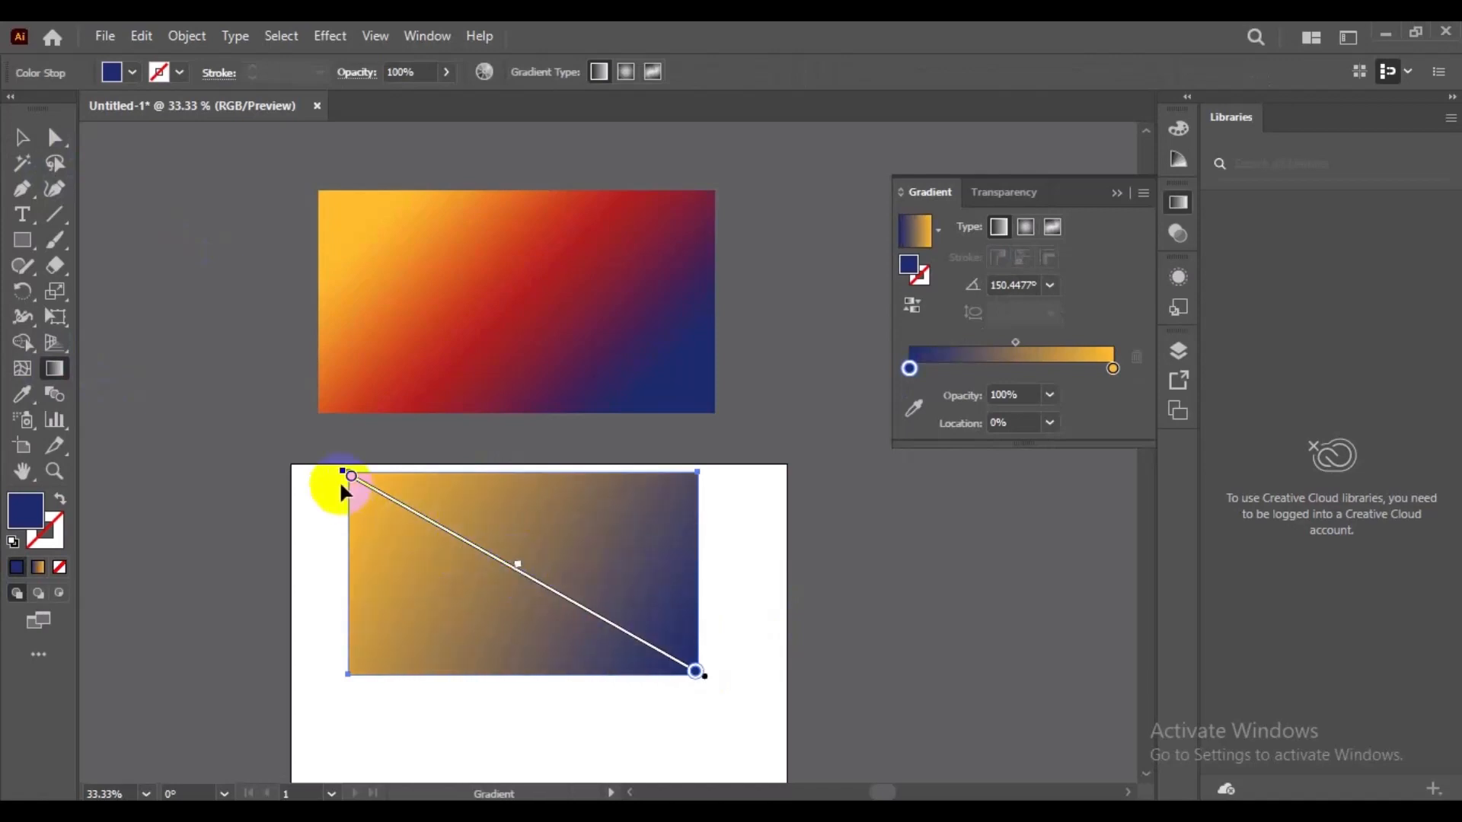
pyautogui.moveTo(352, 477)
pyautogui.mouseDown()
pyautogui.moveTo(460, 522)
pyautogui.moveTo(431, 521)
pyautogui.mouseUp()
pyautogui.moveTo(564, 599); pyautogui.dragTo(550, 588)
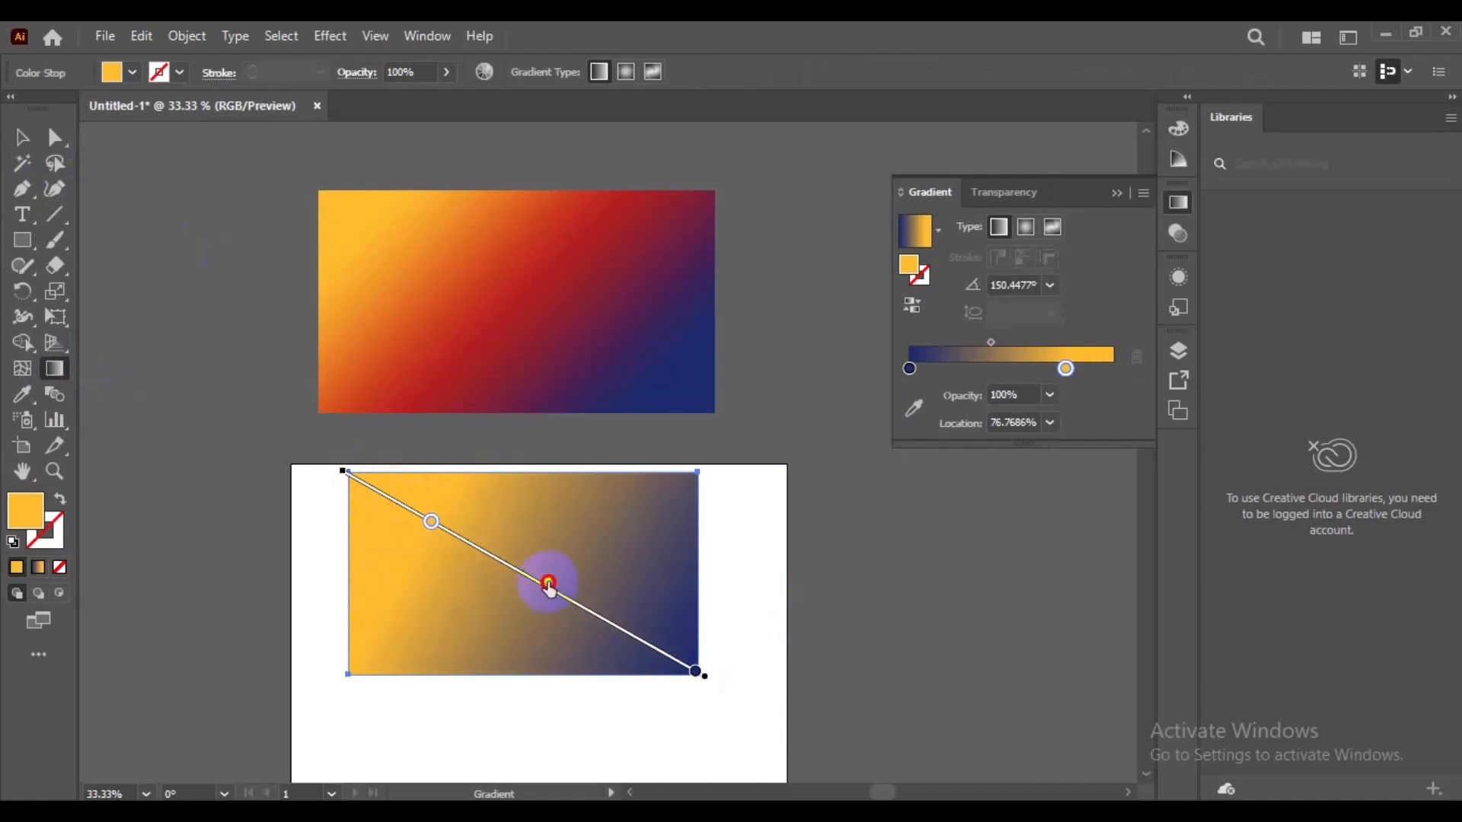
pyautogui.moveTo(697, 673)
pyautogui.mouseDown()
pyautogui.moveTo(597, 620)
pyautogui.moveTo(653, 647)
pyautogui.mouseUp()
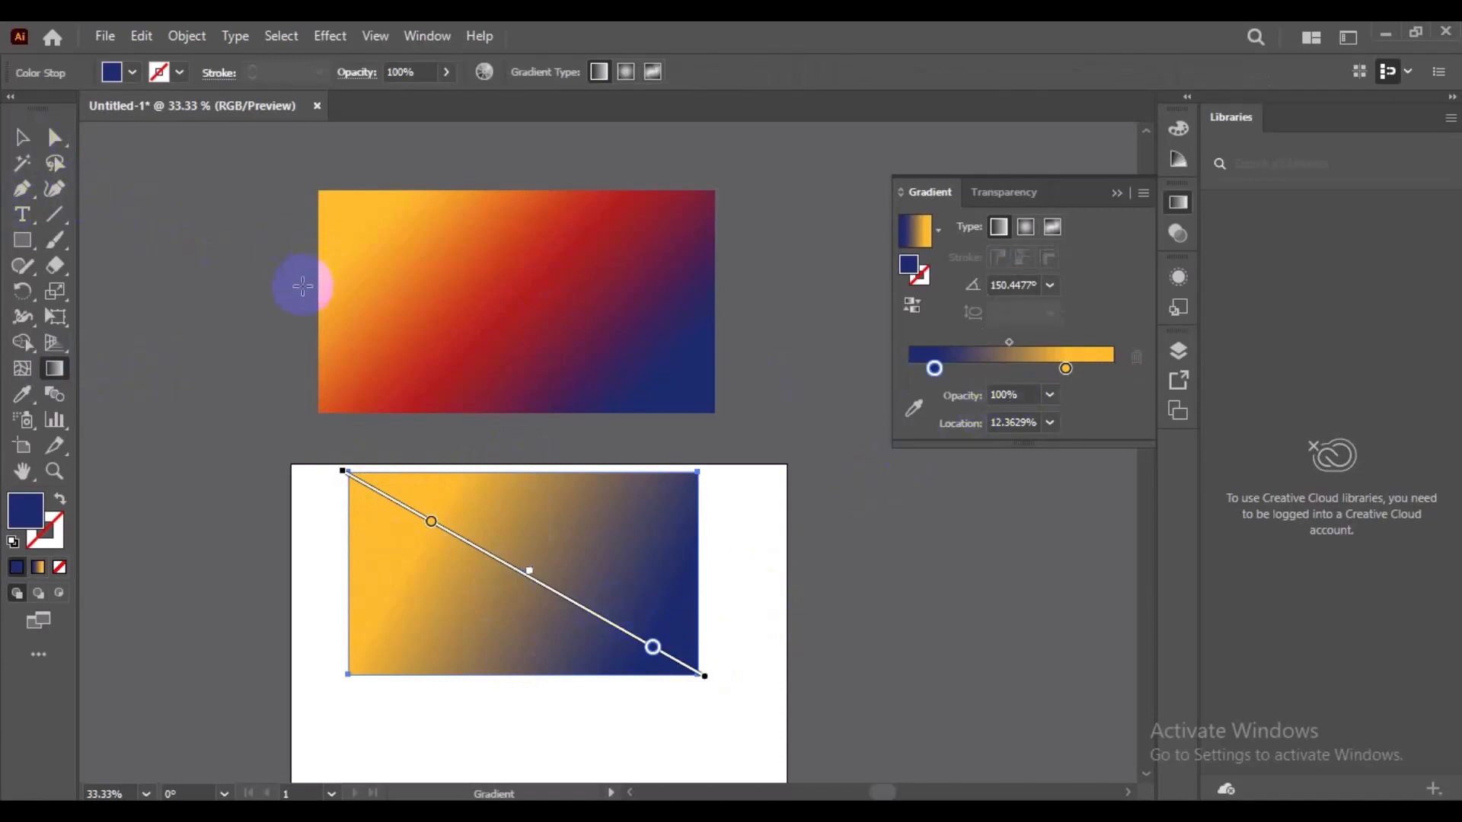
# Step: Add an extra gradient stop at about 15.7%, and delete the gradient rectangle from the artboard
pyautogui.click(943, 371)
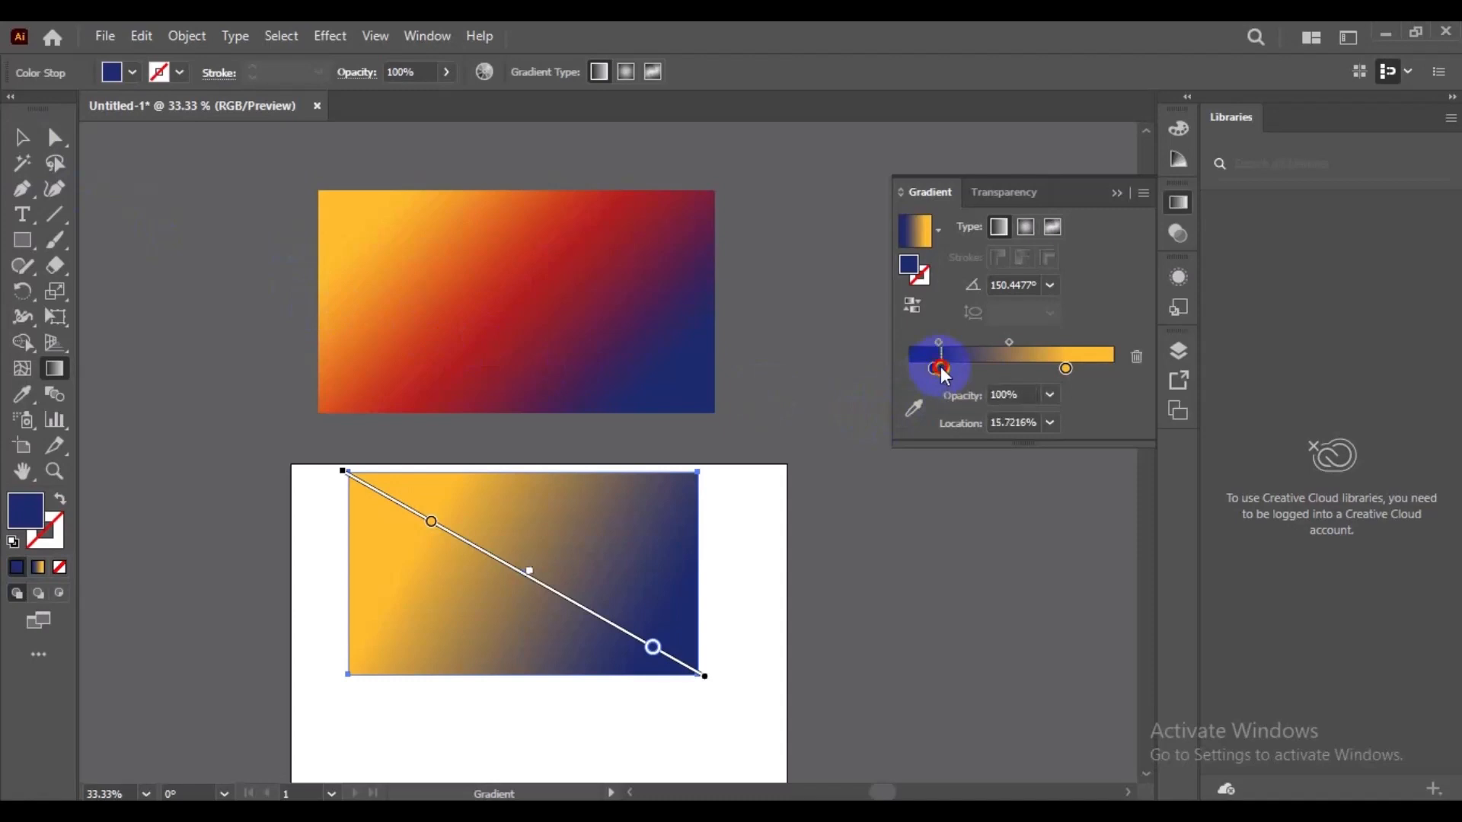
pyautogui.click(25, 398)
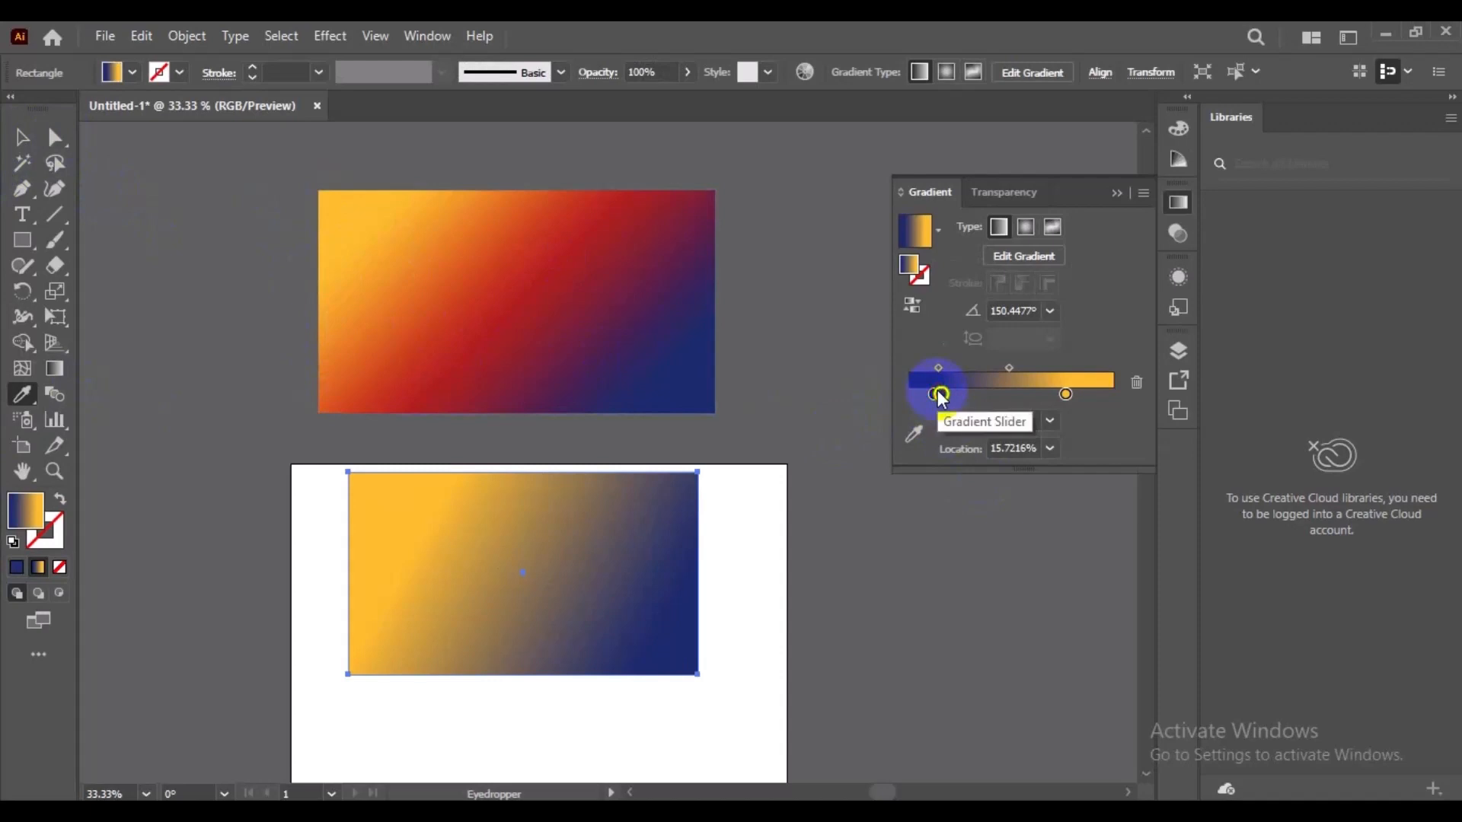
pyautogui.press('Delete')
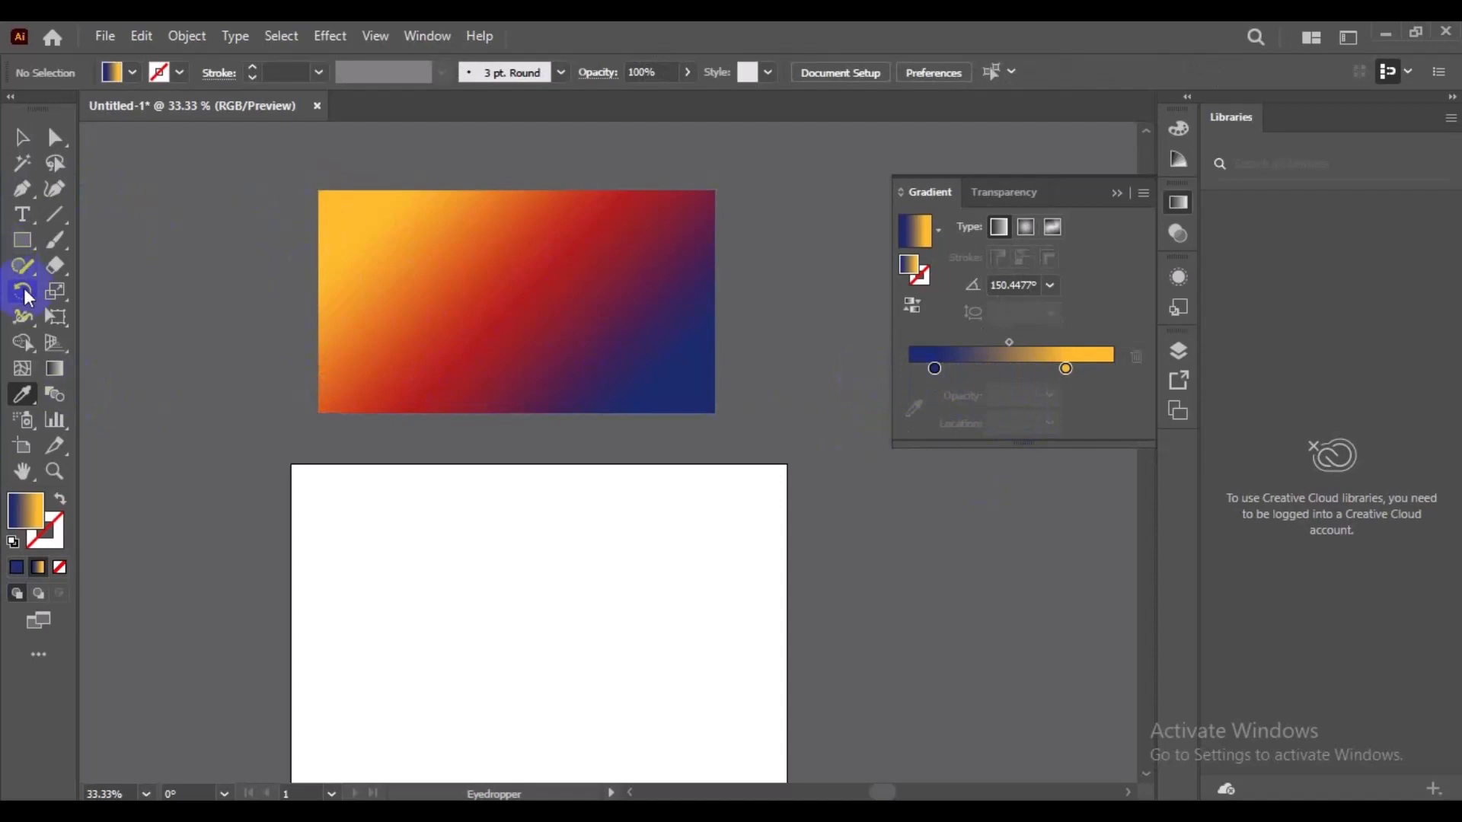
# Step: Switch briefly to the gradient search window in Chrome, return to Illustrator and delete the reference image above the artboard
pyautogui.moveTo(122, 812)
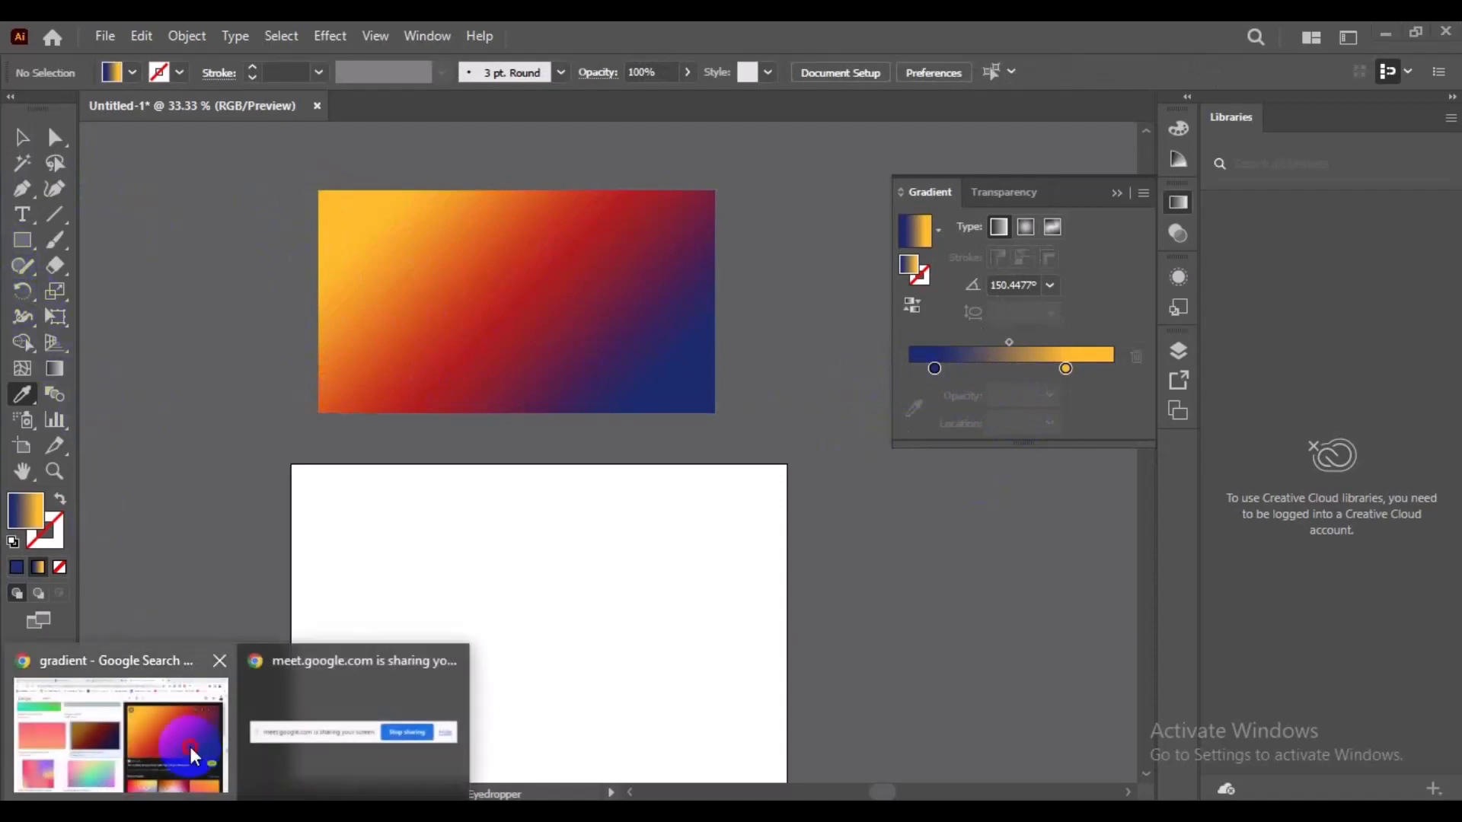
pyautogui.click(189, 751)
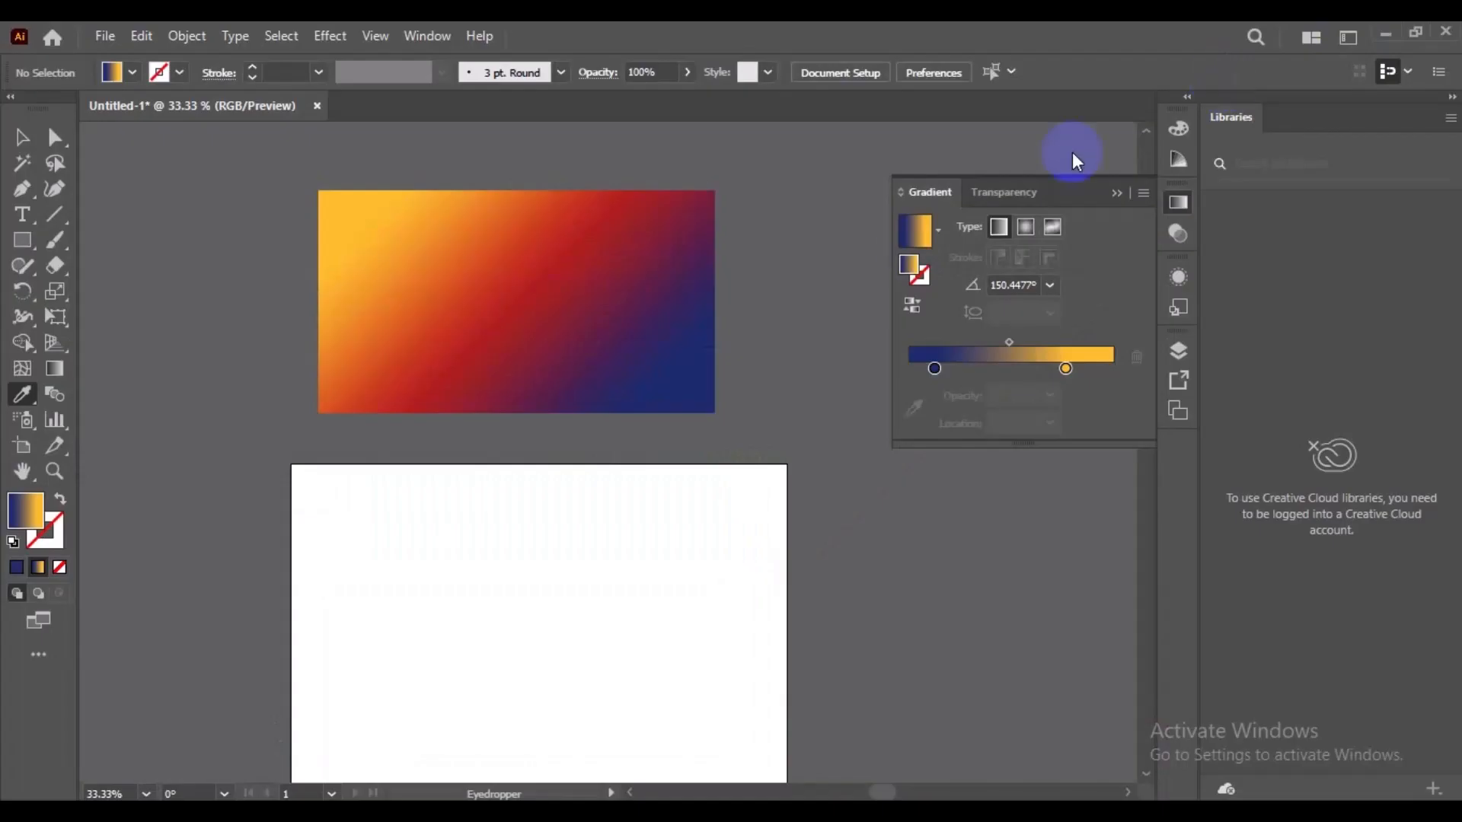
pyautogui.click(523, 369)
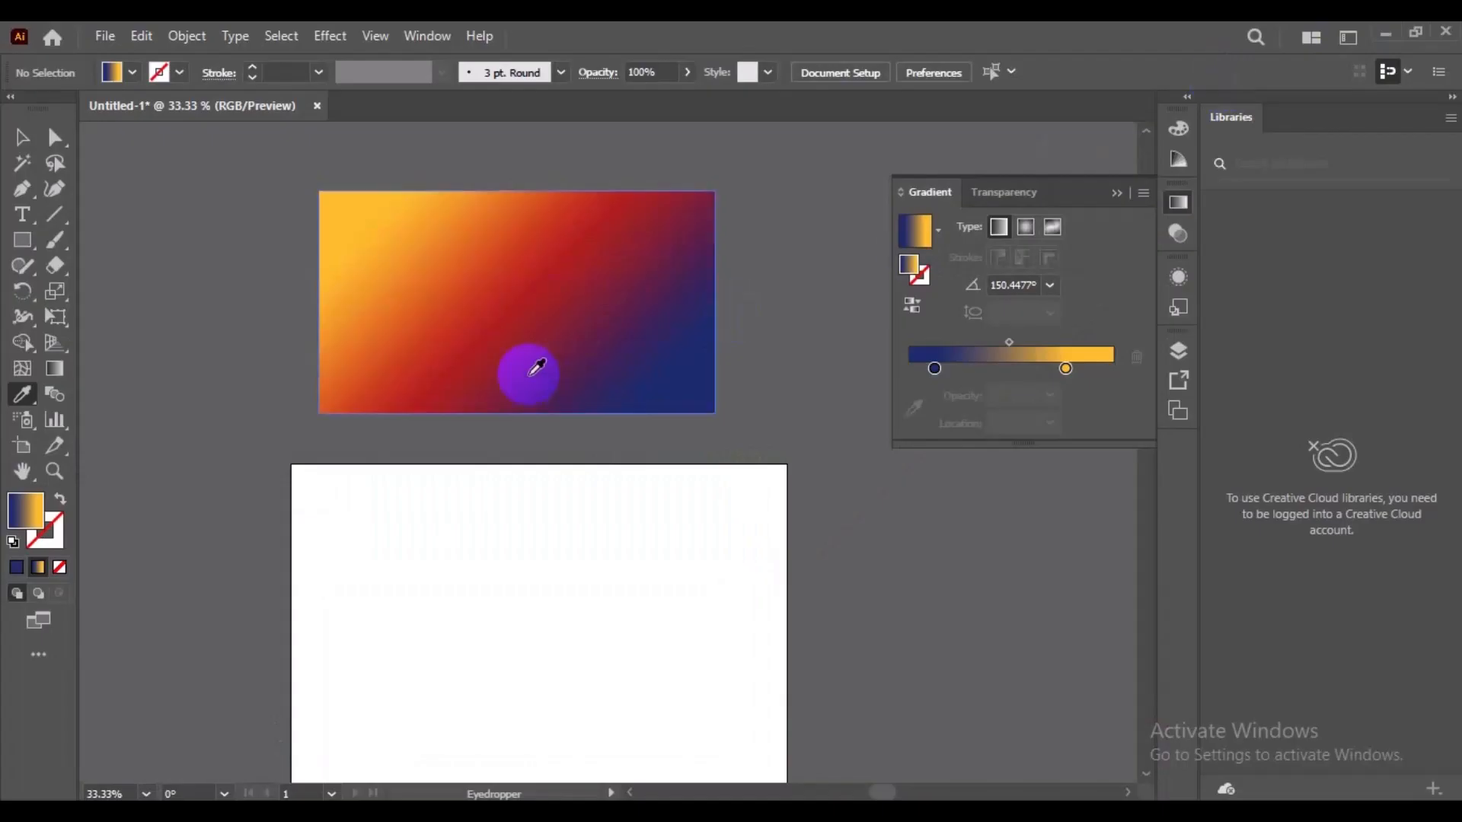
pyautogui.click(19, 137)
pyautogui.click(655, 333)
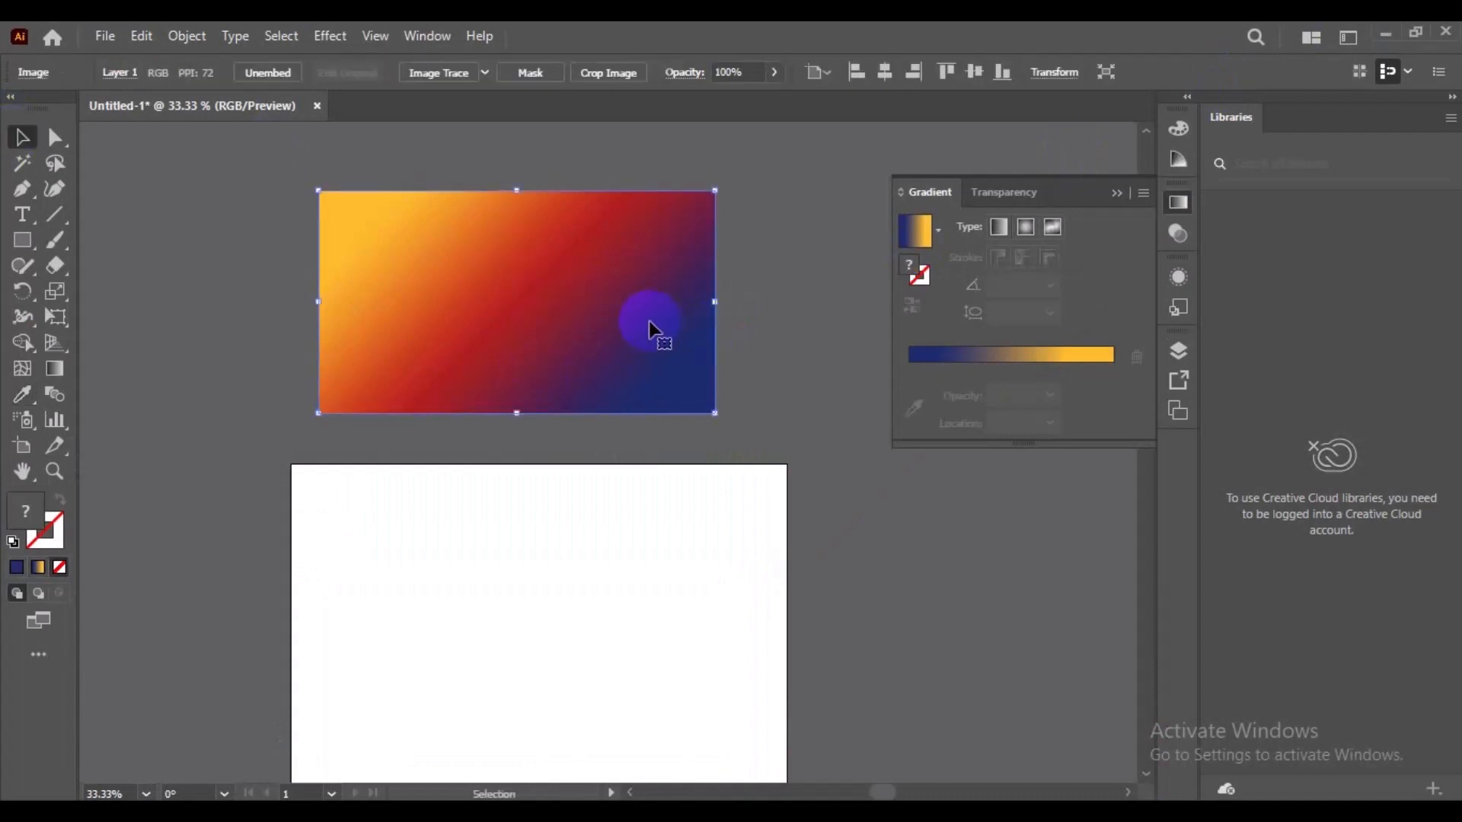
pyautogui.press('Delete')
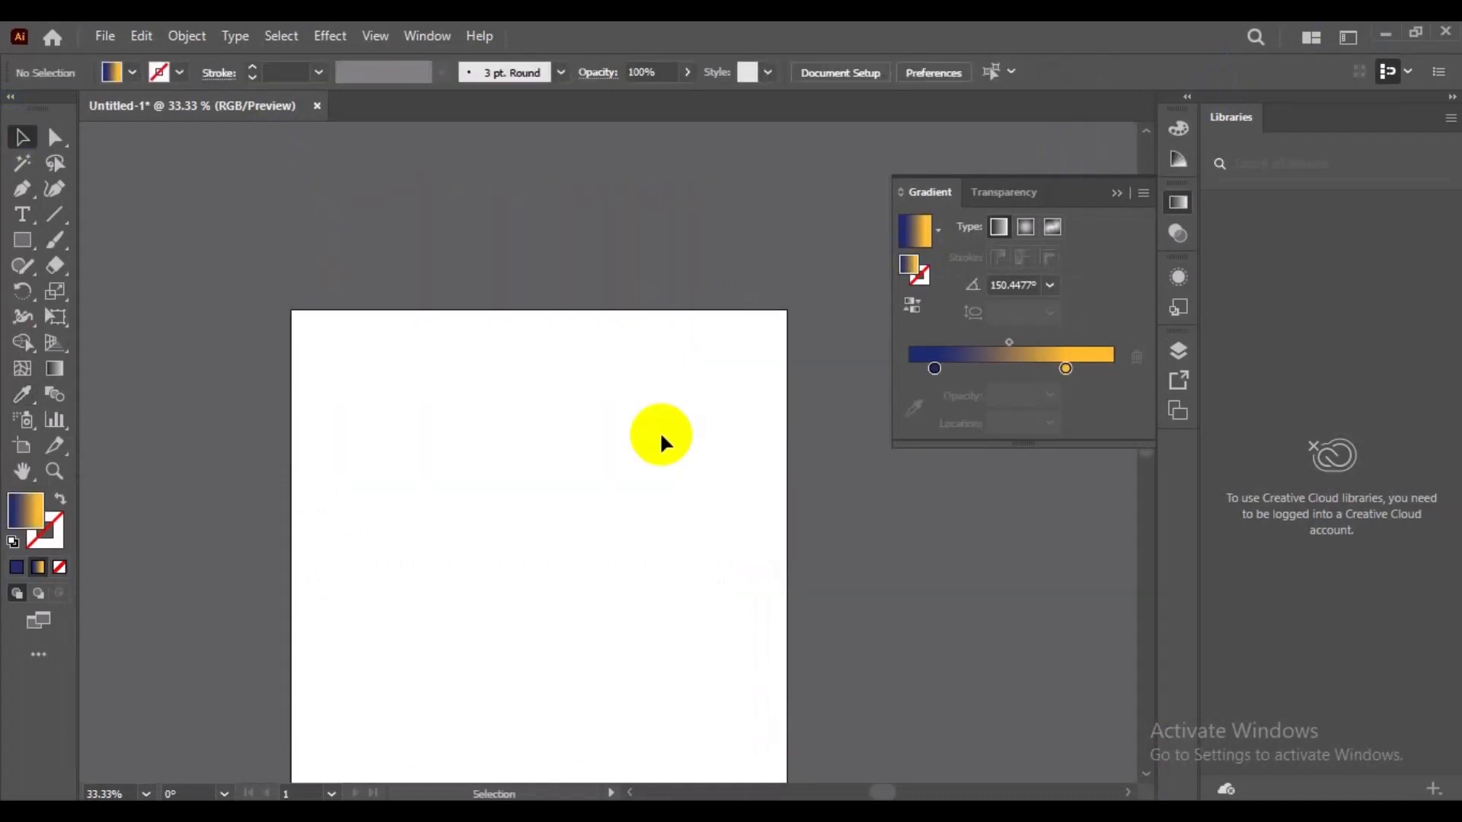
# Step: Draw a wide, low rectangle across the upper part of the artboard and give it the solid navy fill 222D6B
pyautogui.click(15, 242)
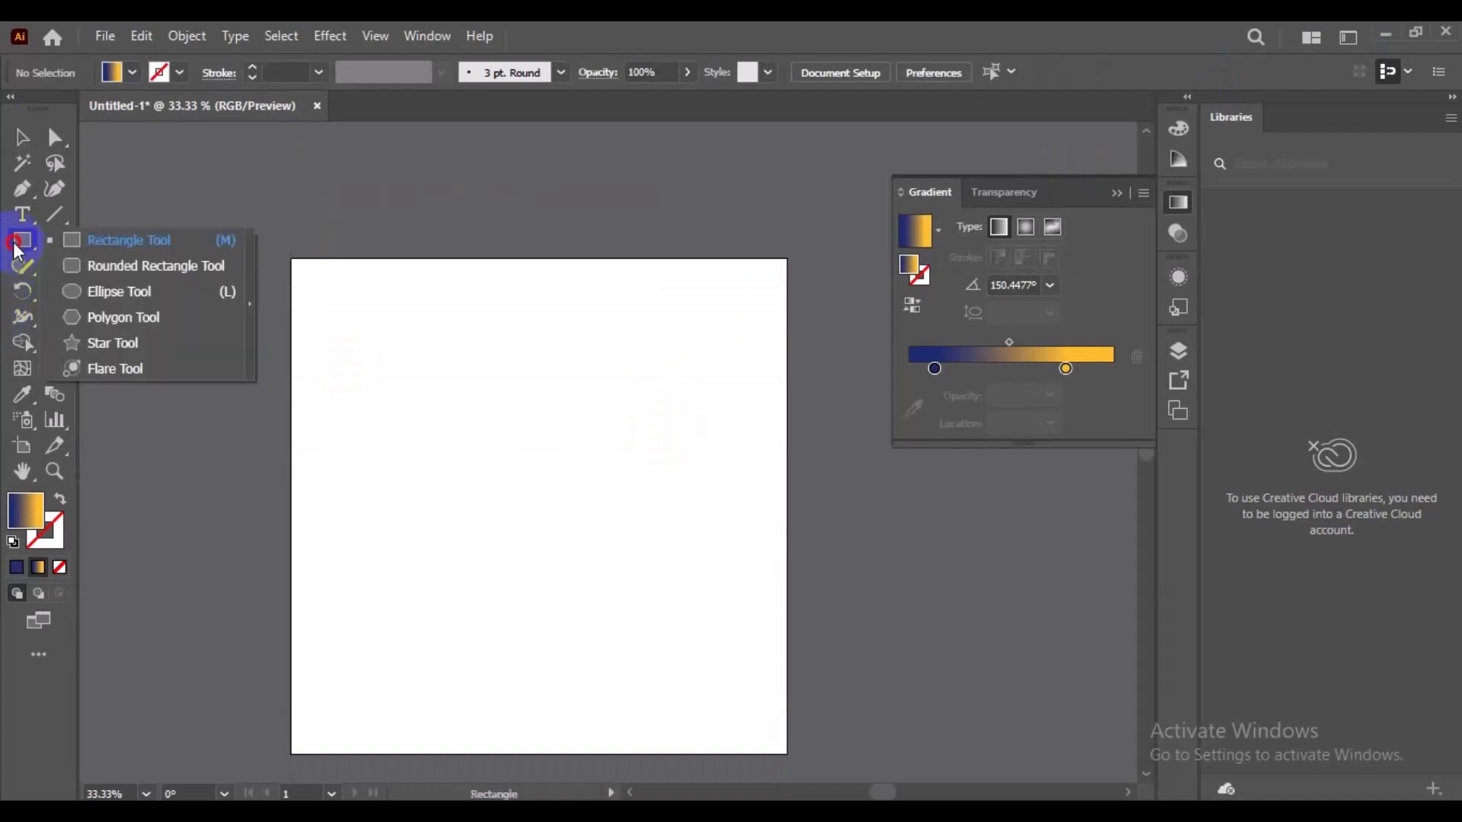
pyautogui.click(129, 241)
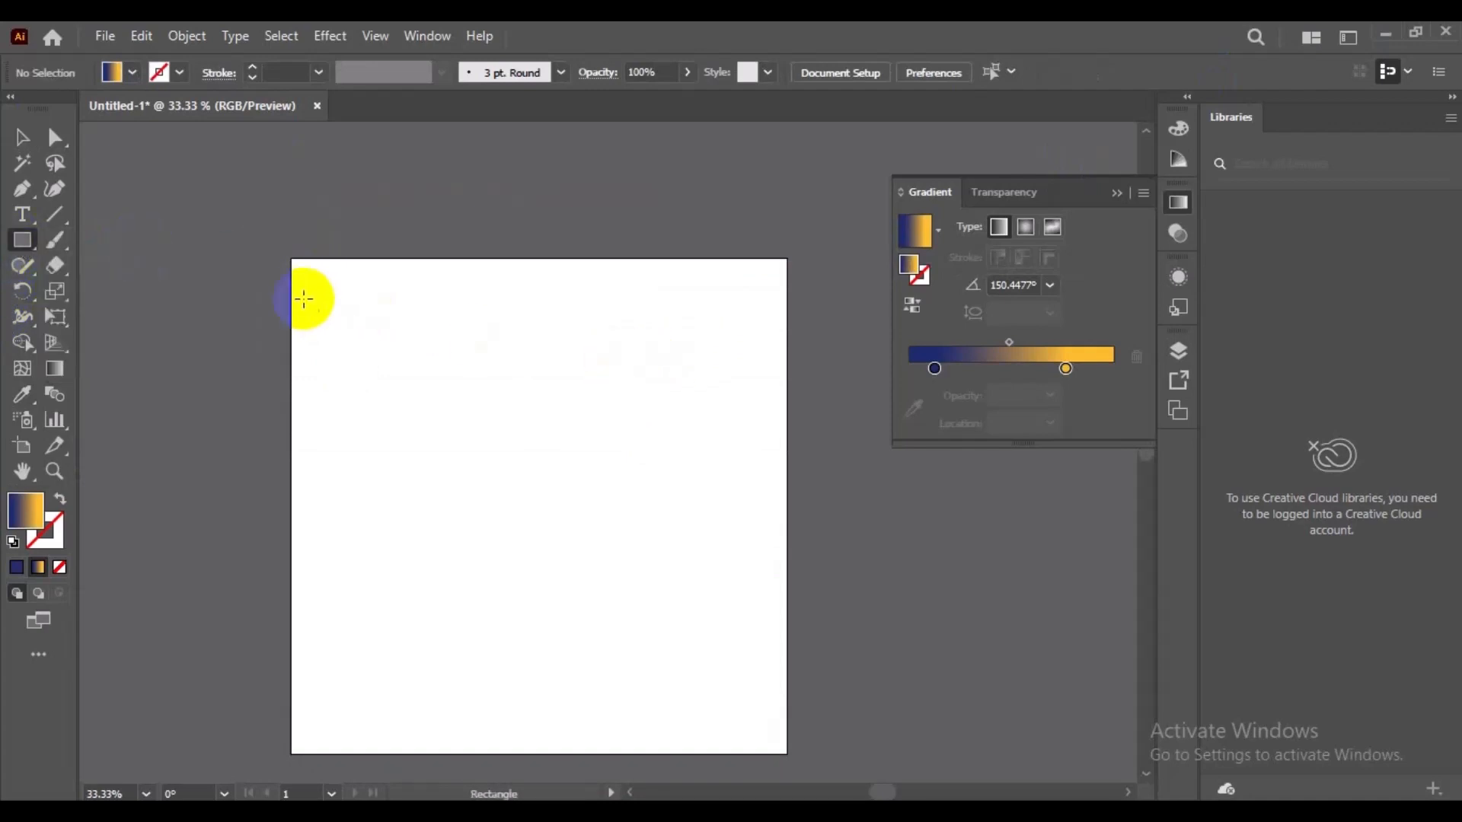
pyautogui.moveTo(319, 297); pyautogui.dragTo(748, 363)
pyautogui.click(16, 567)
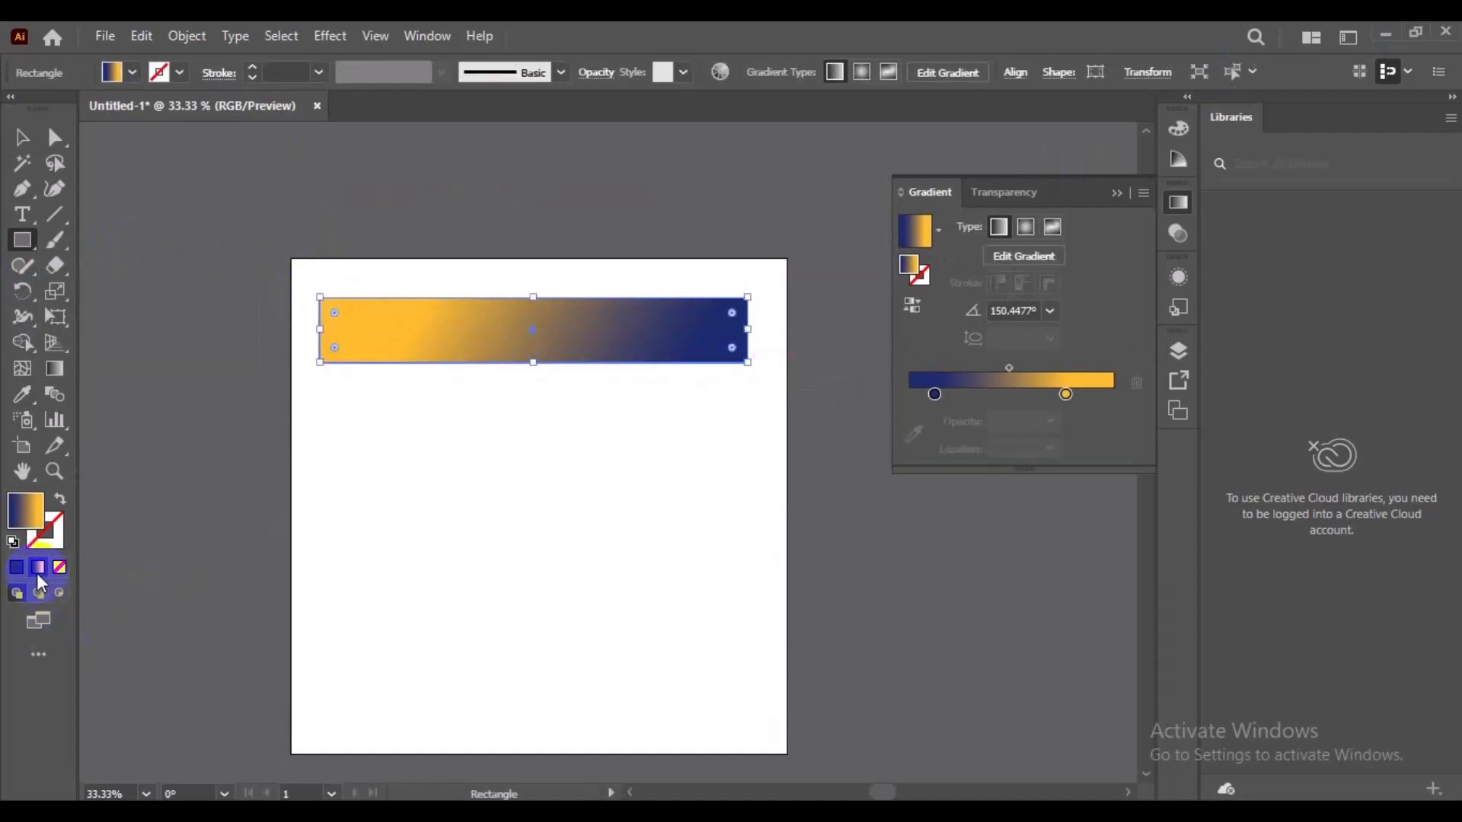
# Step: Reduce the navy rectangle to a thin bar, copy it below and repeat the duplication to make five evenly spaced bars
pyautogui.click(20, 139)
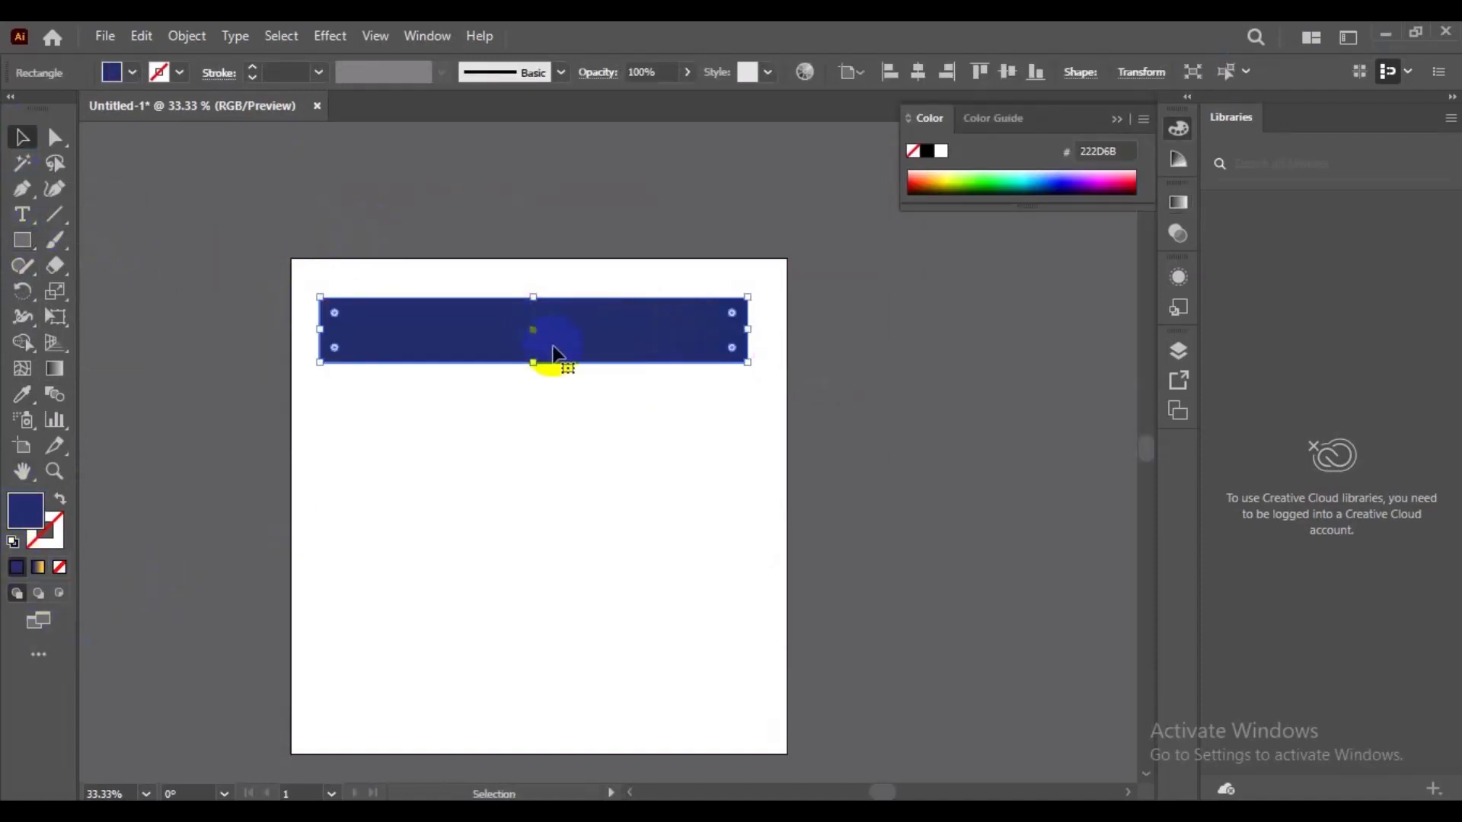
pyautogui.moveTo(533, 362); pyautogui.dragTo(564, 355)
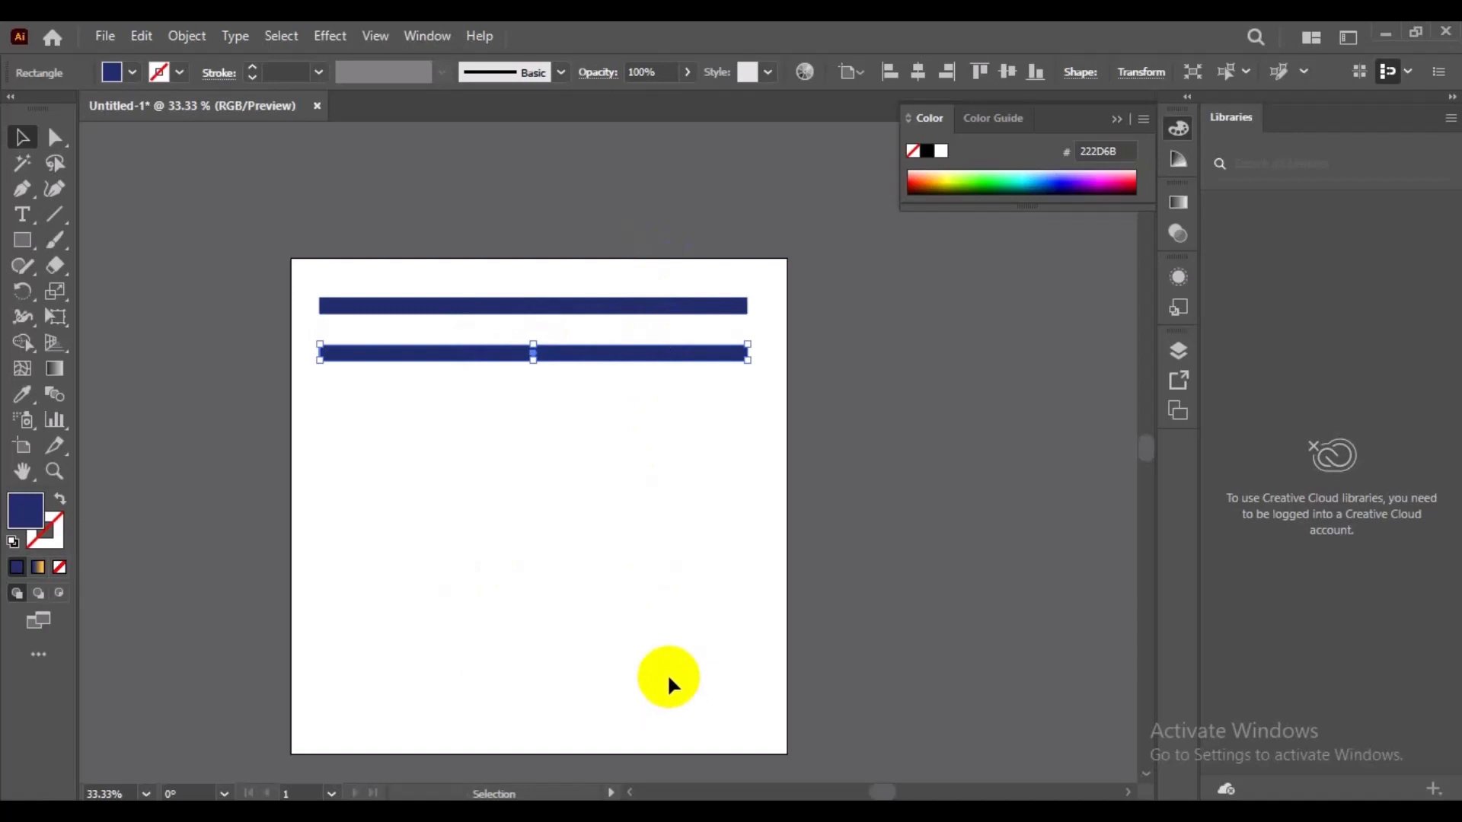
pyautogui.hotkey('ctrl', 'd')
pyautogui.hotkey('ctrl', 'd')
pyautogui.hotkey('ctrl', 'd')
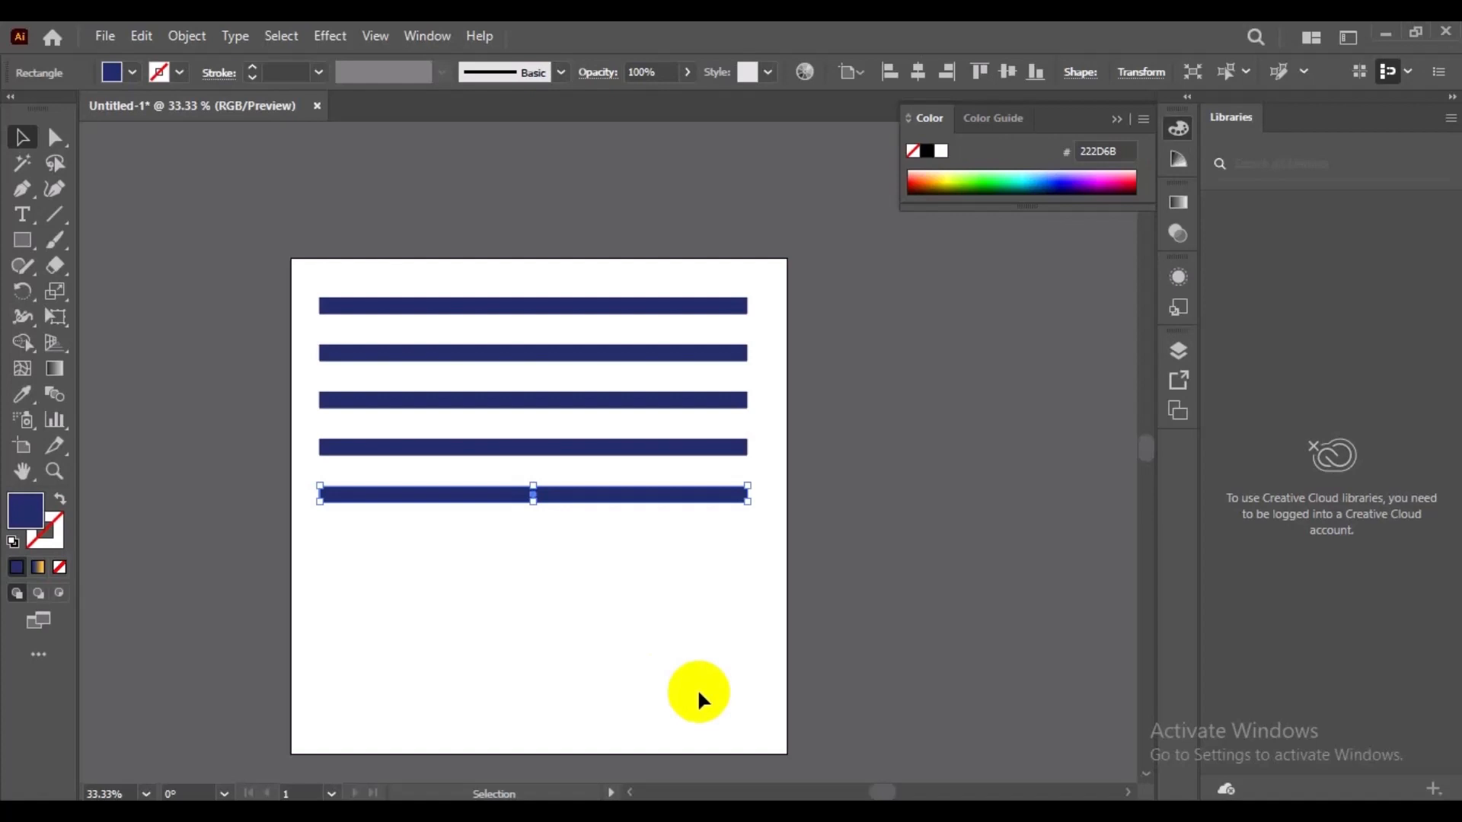
pyautogui.press('a')
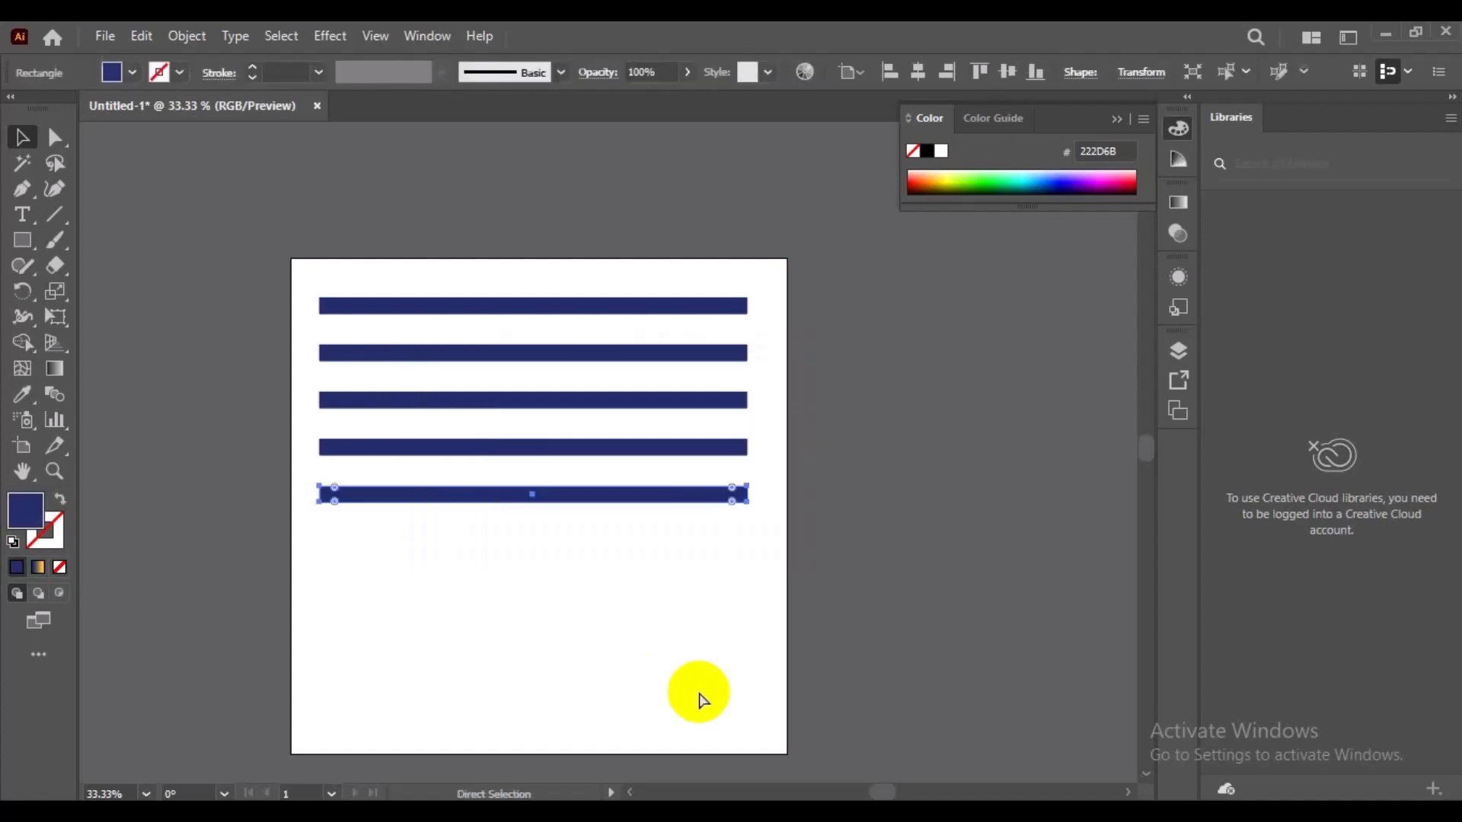
pyautogui.press('v')
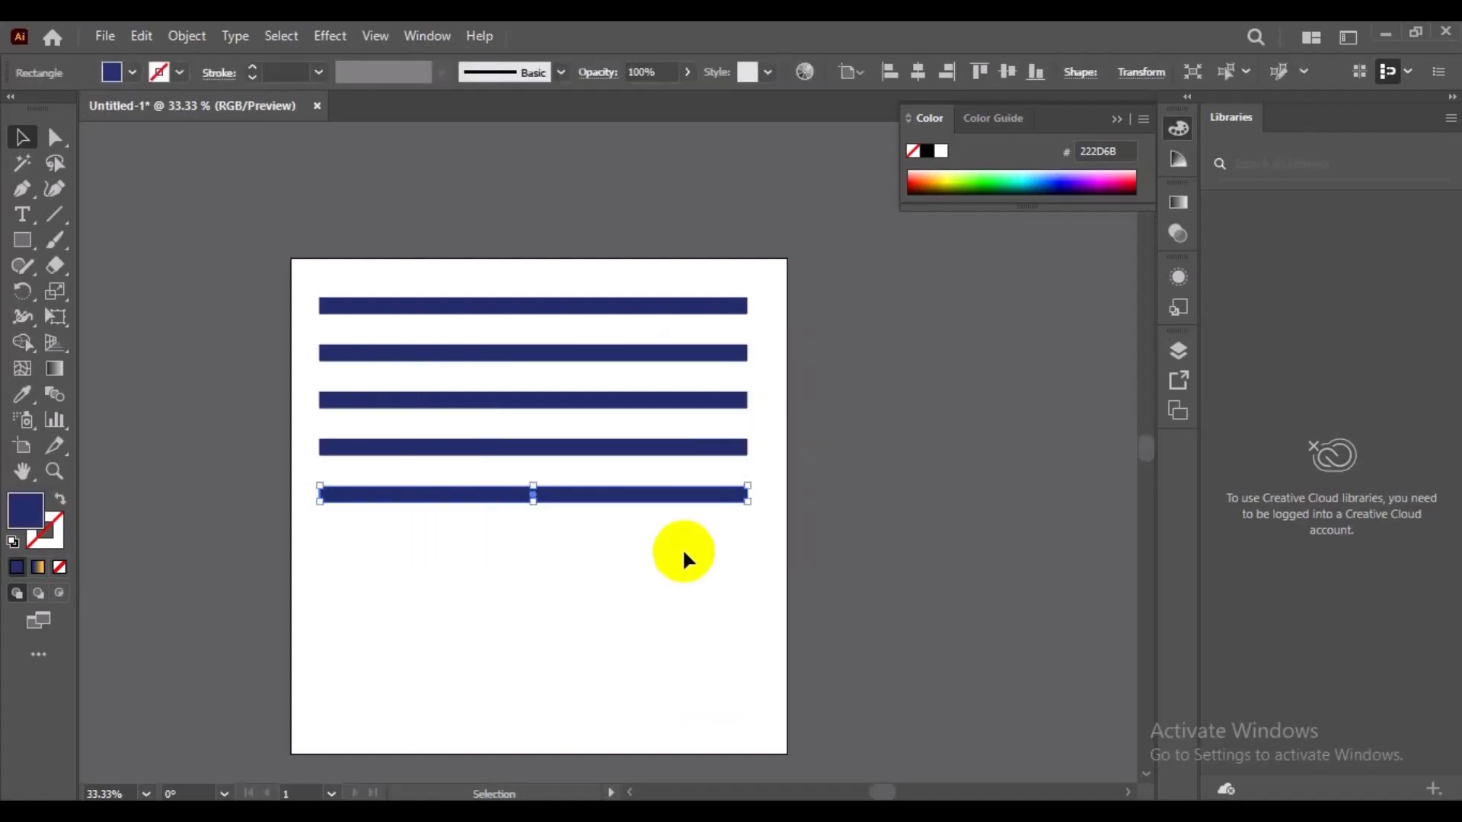
pyautogui.press('a')
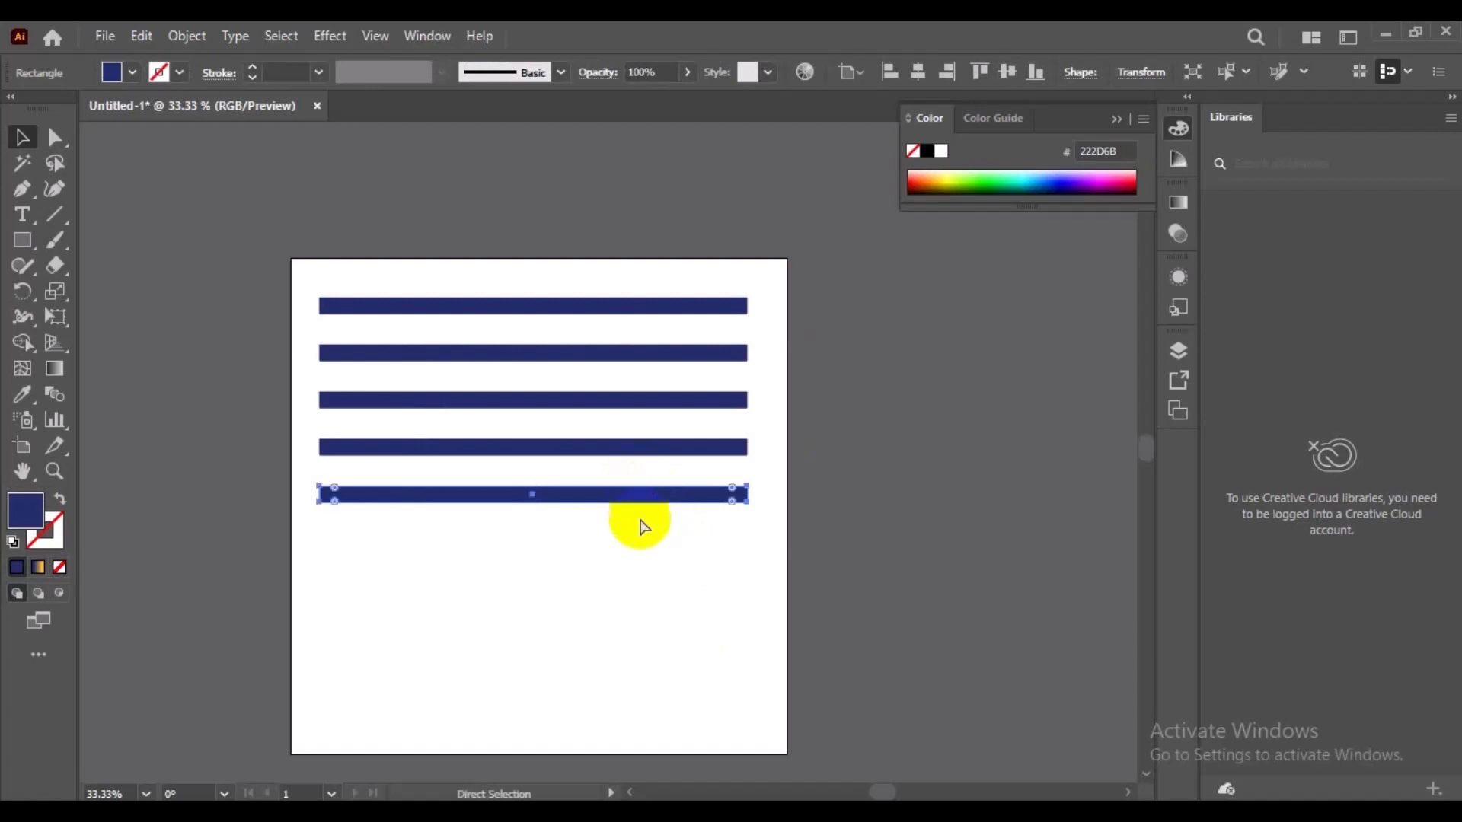
pyautogui.hotkey('ctrl', 'v')
pyautogui.hotkey('ctrl', 'z')
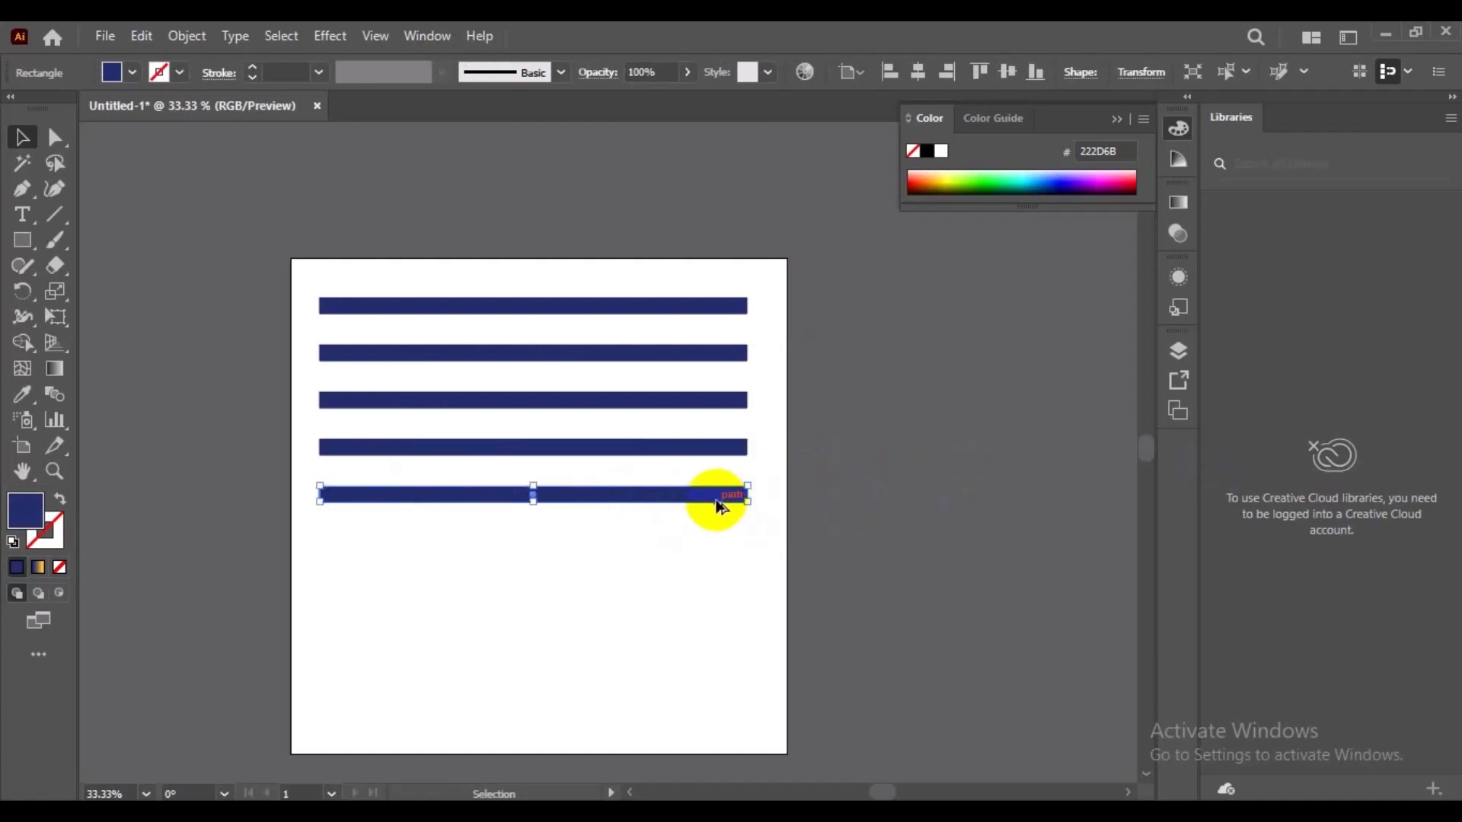
# Step: Undo the last bar copies and repeat the duplication until nine evenly spaced horizontal bars run down the artboard
pyautogui.press('a')
pyautogui.hotkey('ctrl', 'z')
pyautogui.hotkey('ctrl', 'z')
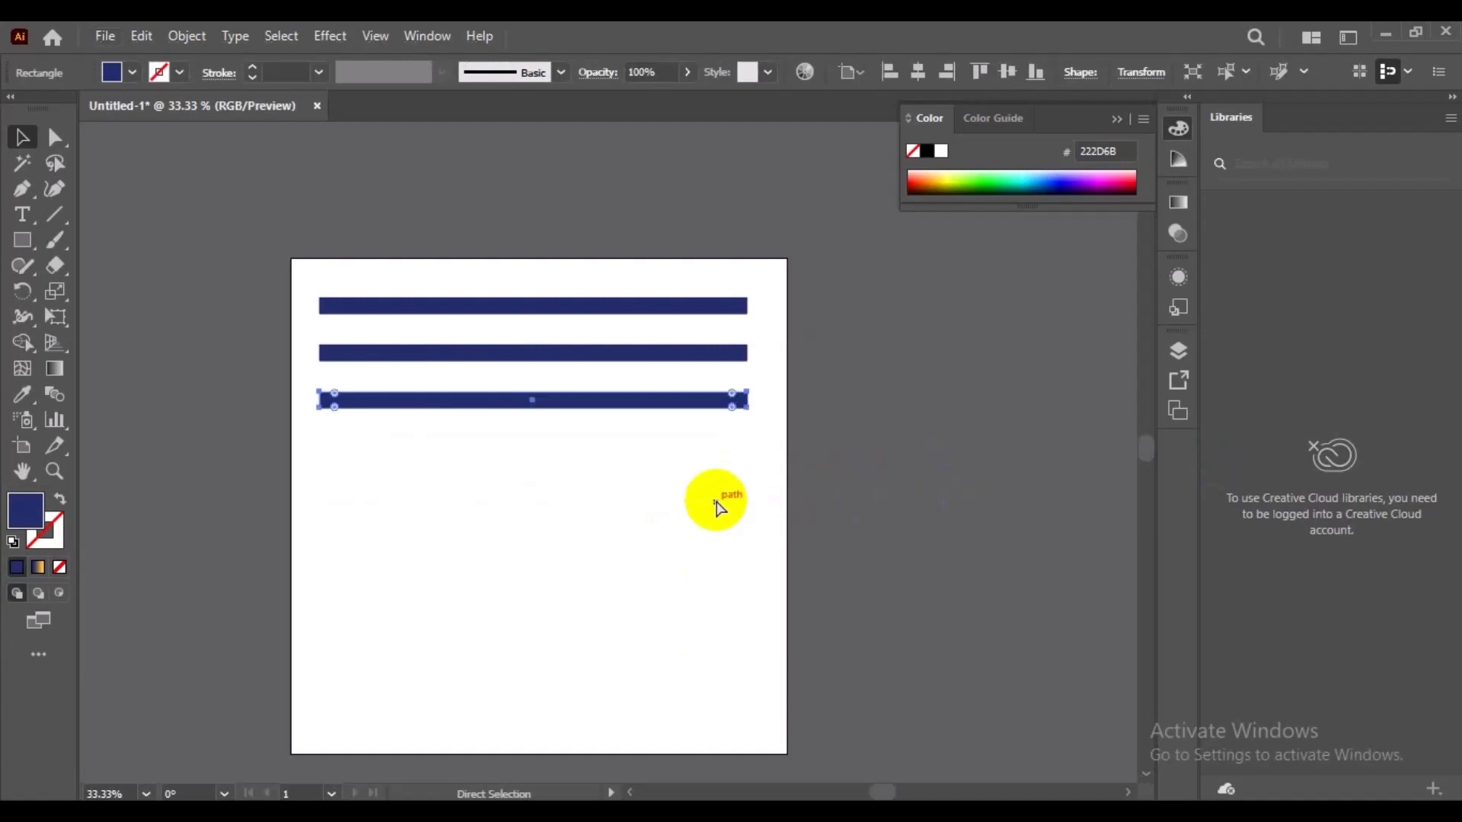
pyautogui.hotkey('ctrl', 'd')
pyautogui.hotkey('ctrl', 'd')
pyautogui.hotkey('ctrl', 'd')
pyautogui.hotkey('ctrl', 'd')
pyautogui.hotkey('ctrl', 'd')
pyautogui.hotkey('ctrl', 'd')
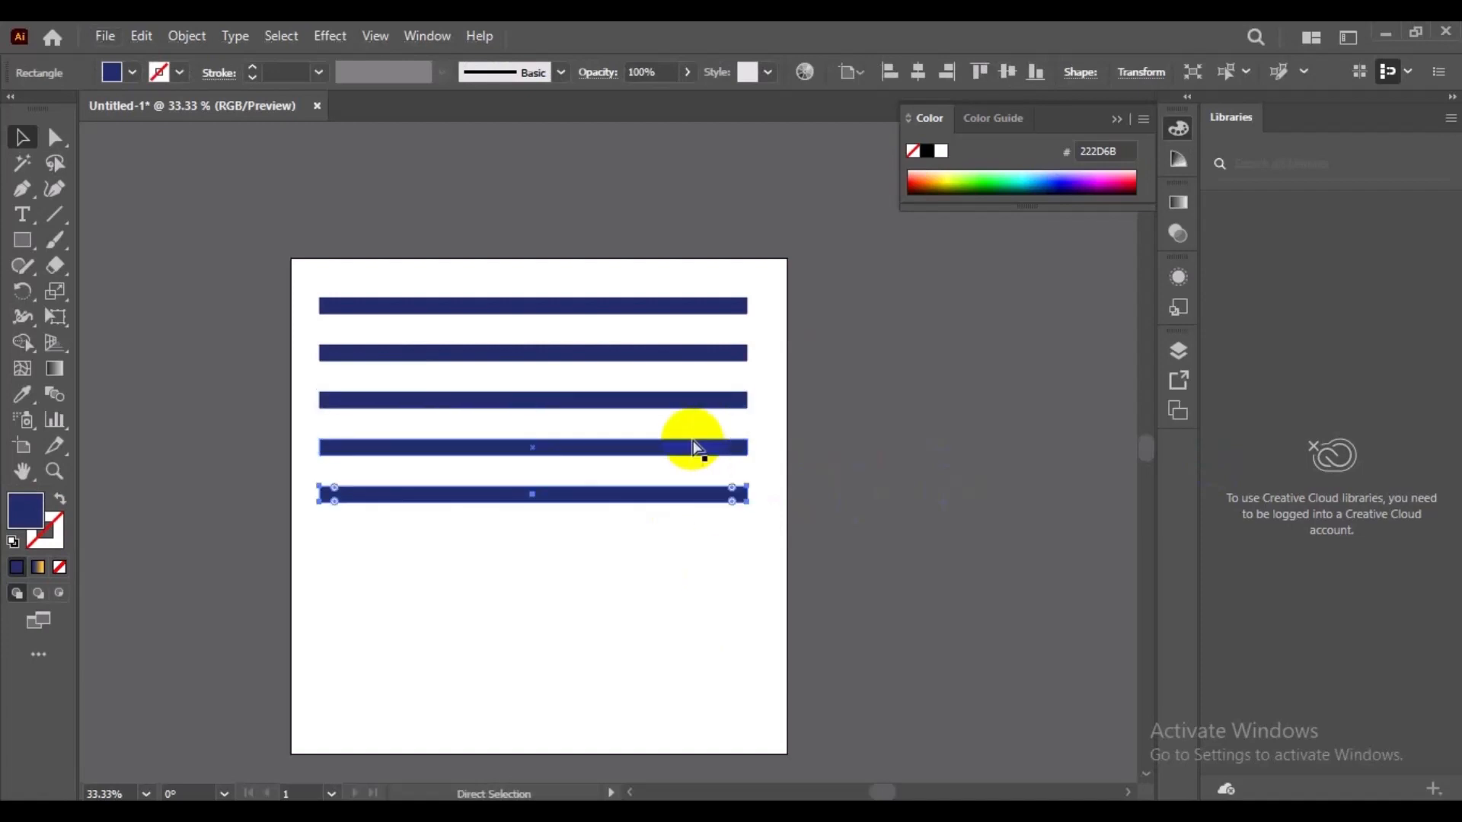
pyautogui.click(824, 501)
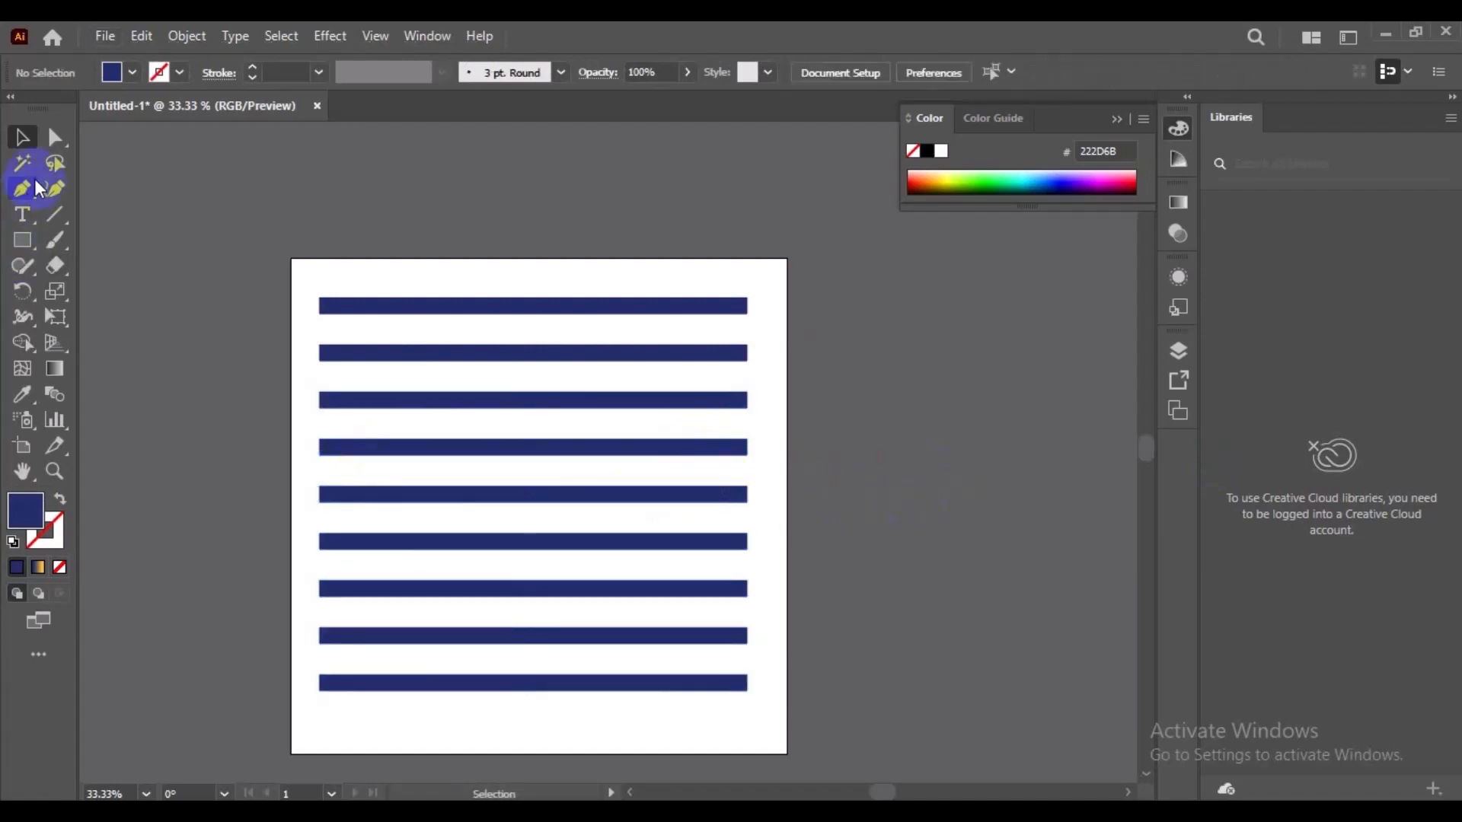
# Step: Draw a thin, tall navy bar across the horizontal ones, copy it sideways and repeat the duplication to make seven vertical bars
pyautogui.click(23, 240)
pyautogui.moveTo(360, 268); pyautogui.dragTo(362, 667)
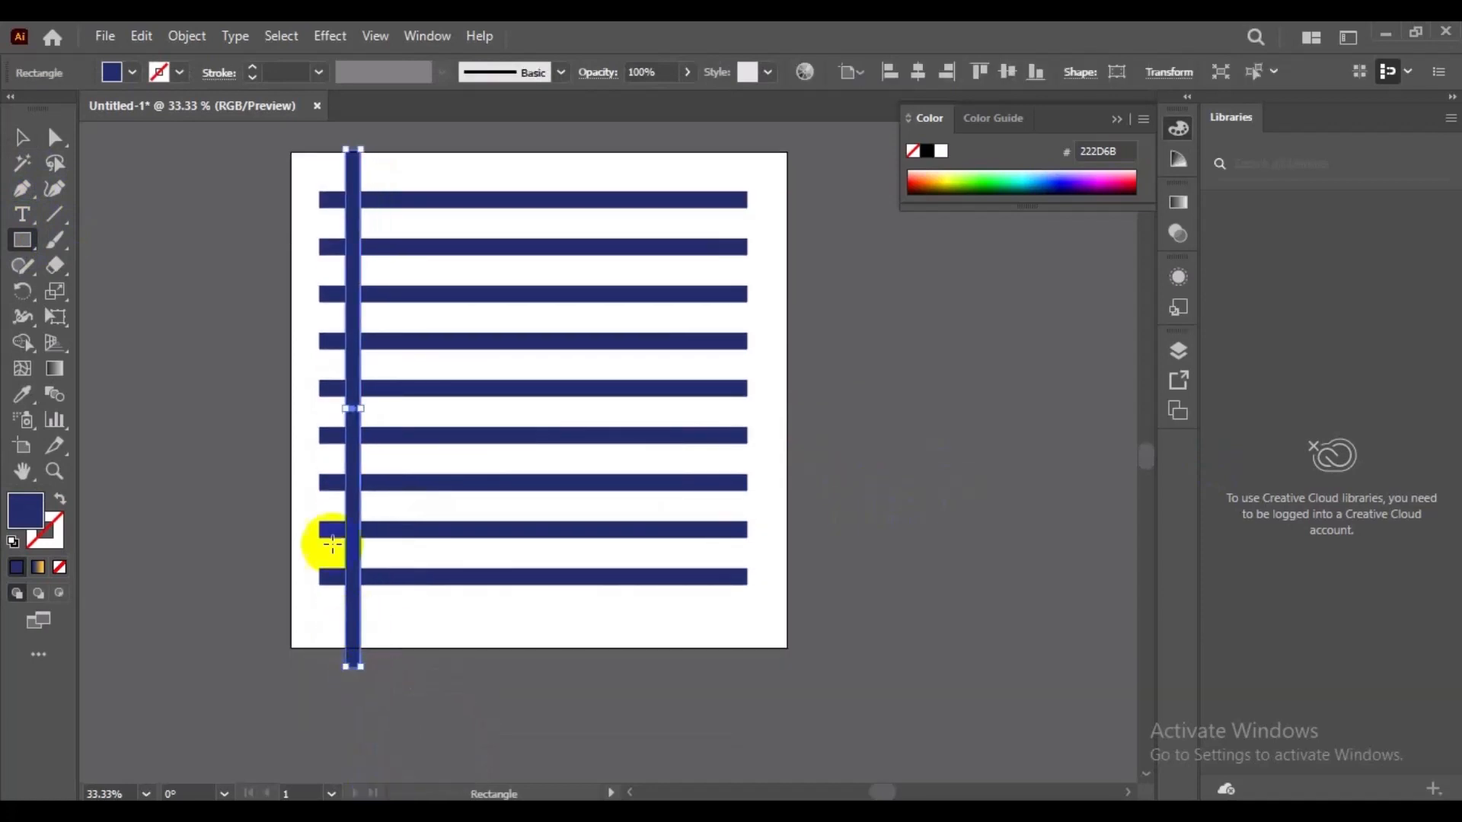
pyautogui.press('v')
pyautogui.moveTo(345, 554); pyautogui.dragTo(412, 568)
pyautogui.hotkey('ctrl', 'd')
pyautogui.hotkey('ctrl', 'd')
pyautogui.hotkey('ctrl', 'd')
pyautogui.hotkey('ctrl', 'd')
pyautogui.hotkey('ctrl', 'd')
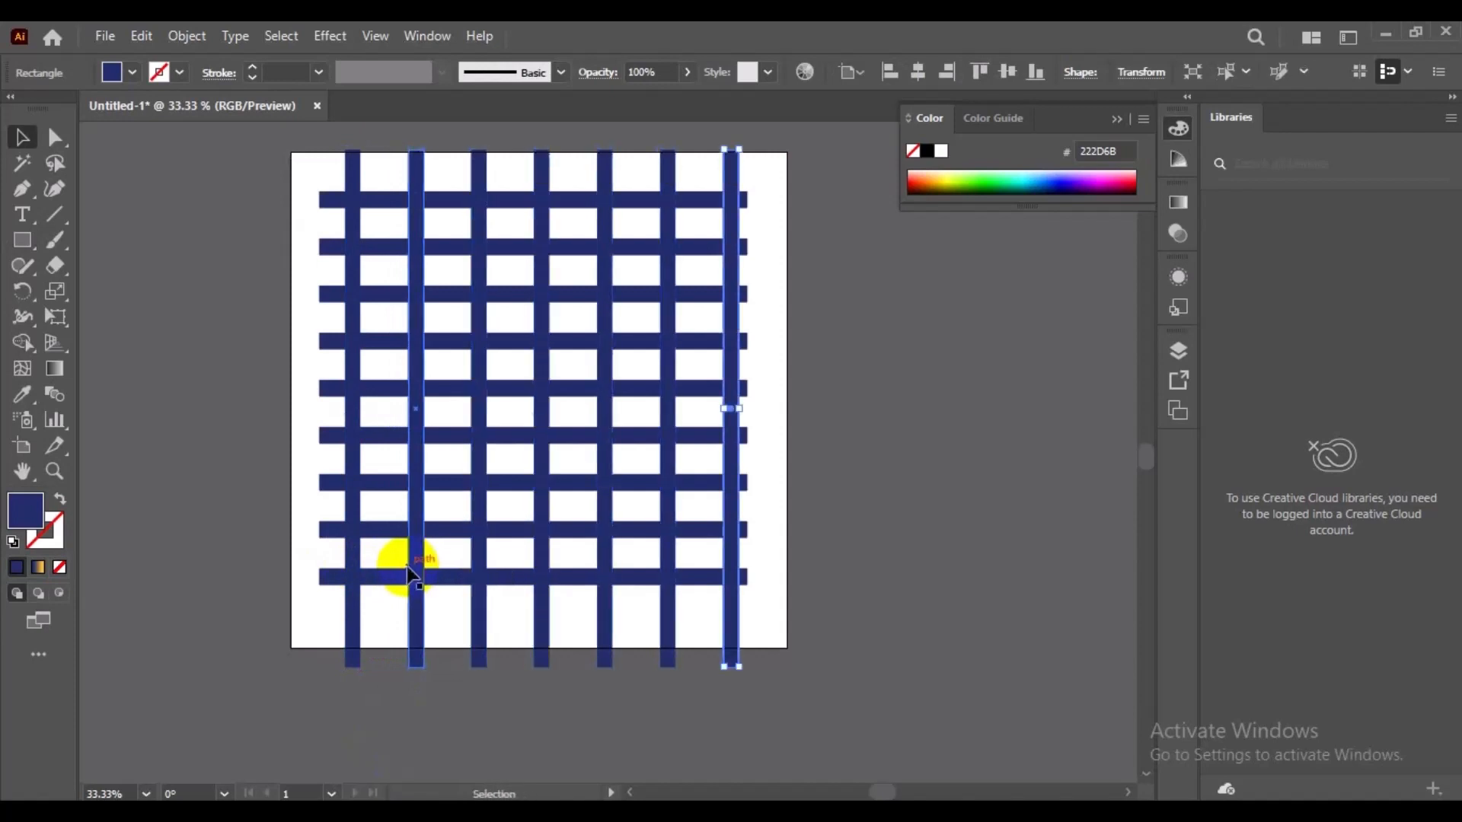
# Step: Undo the last vertical copy and move the six vertical bars so they sit centred over the horizontal bars
pyautogui.hotkey('ctrl', 'z')
pyautogui.click(1073, 557)
pyautogui.moveTo(976, 593); pyautogui.dragTo(383, 636)
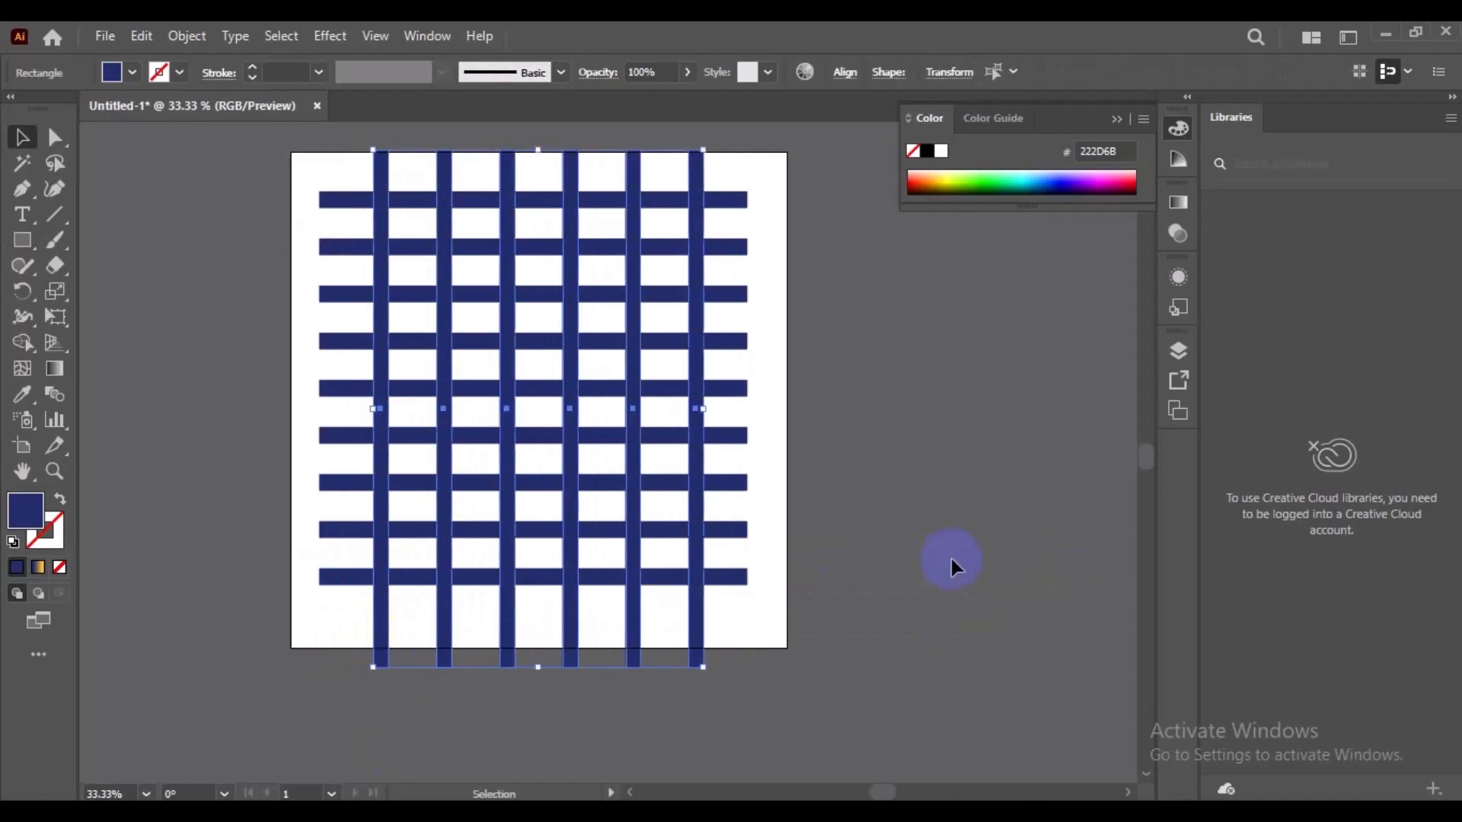
pyautogui.click(952, 559)
pyautogui.scroll(3, 952, 559)
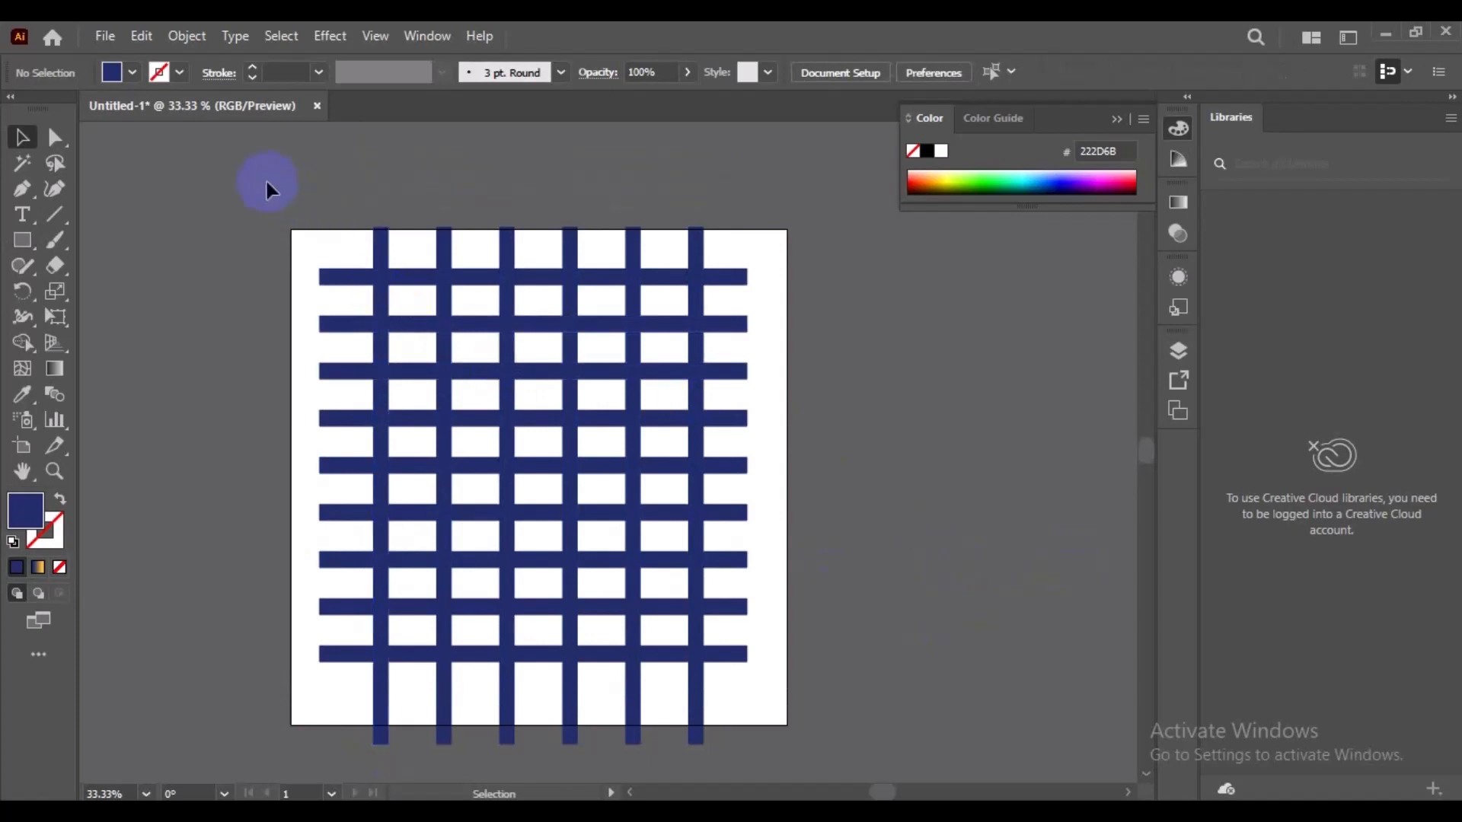
# Step: Delete the whole grid of bars and draw a navy circle in the artboard's upper-left area
pyautogui.moveTo(265, 178); pyautogui.dragTo(916, 746)
pyautogui.press('Delete')
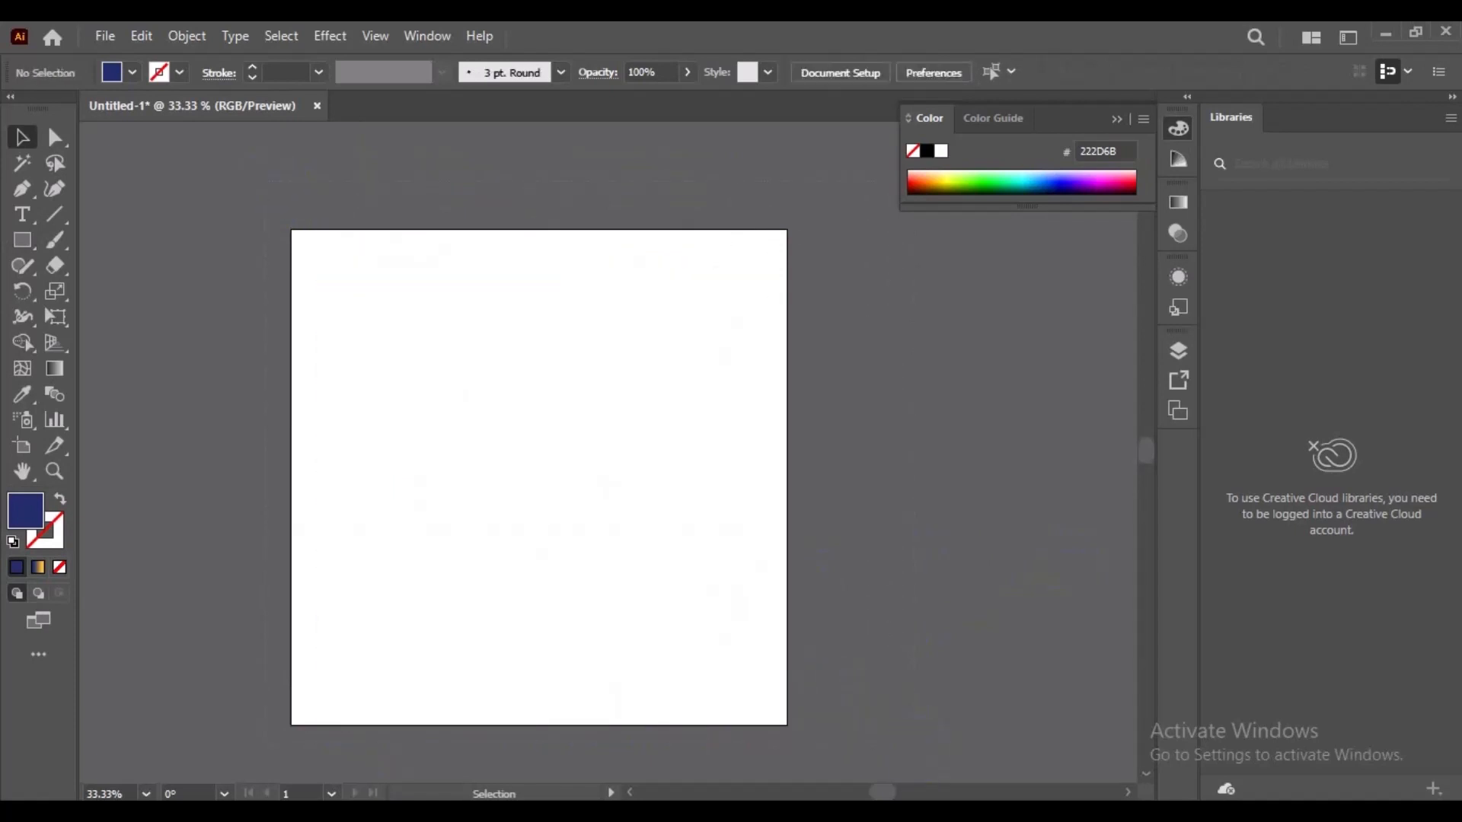
pyautogui.moveTo(22, 241); pyautogui.dragTo(115, 299)
pyautogui.moveTo(329, 294); pyautogui.dragTo(472, 404)
pyautogui.press('v')
pyautogui.hotkey('ctrl', 'z')
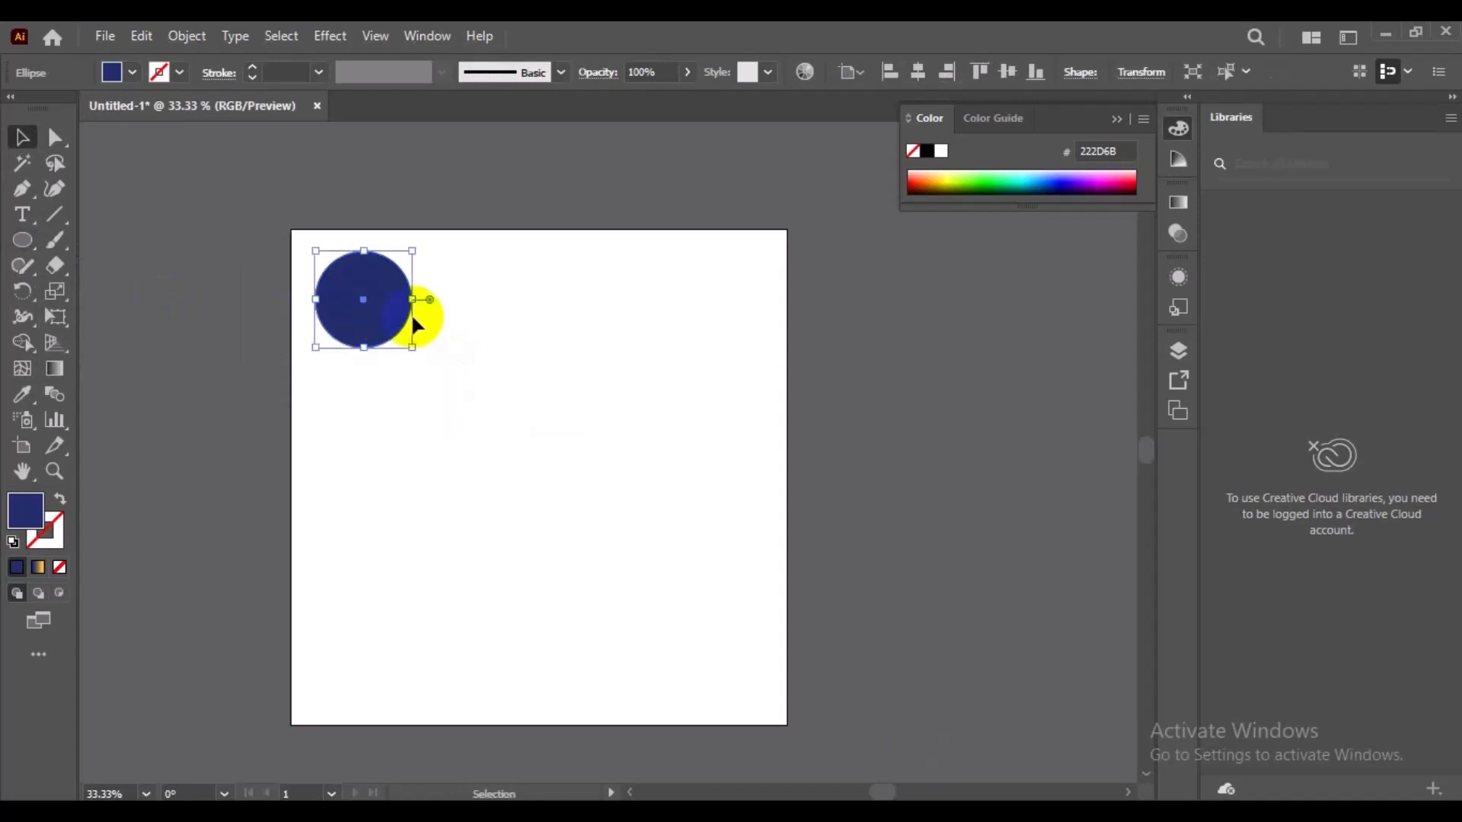
# Step: Shrink the circle to about 71 px and place it close to the artboard's upper-left corner
pyautogui.moveTo(412, 252); pyautogui.dragTo(412, 275)
pyautogui.hotkey('ctrl', '=')
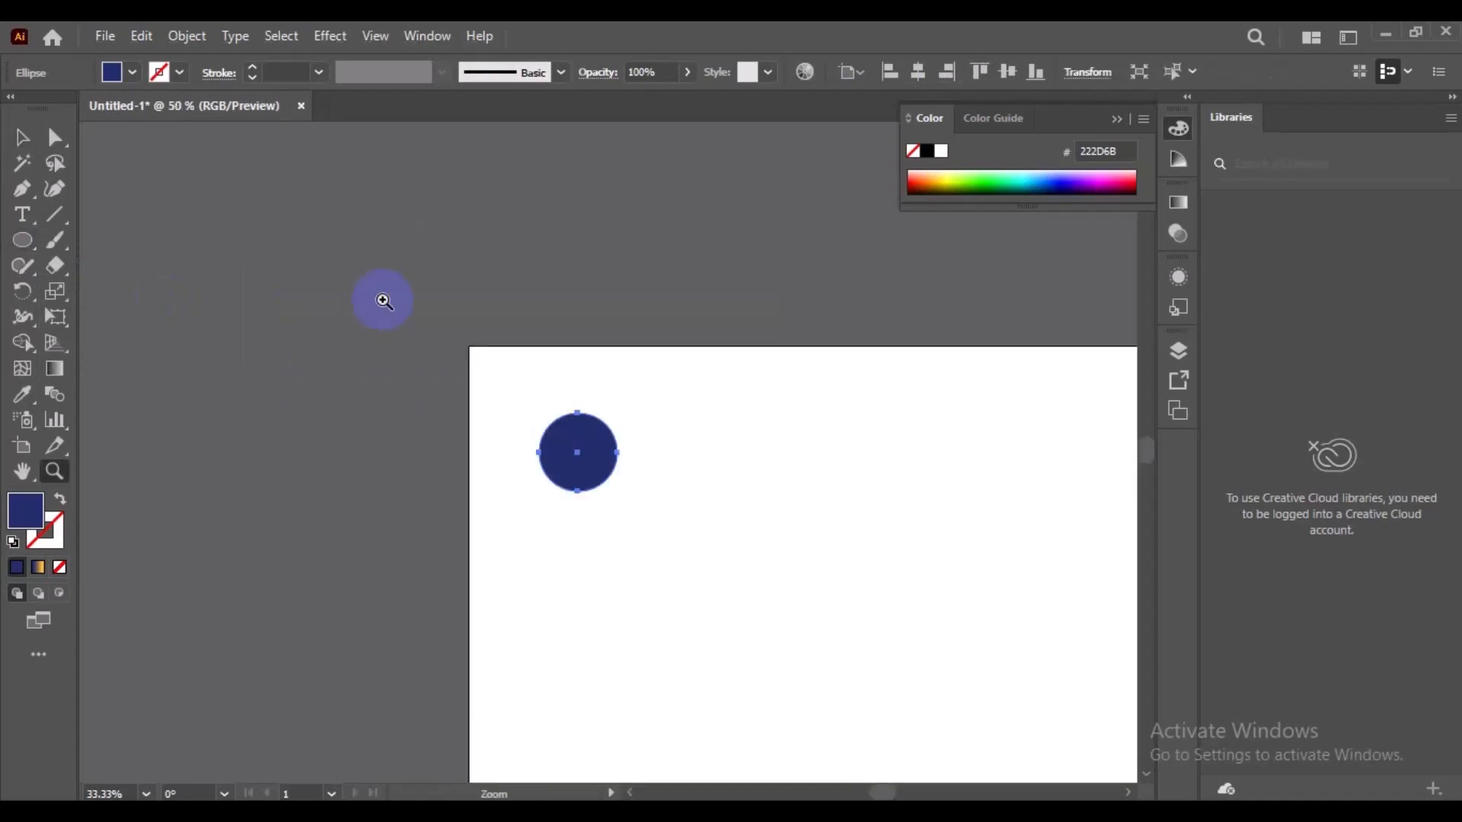
pyautogui.moveTo(621, 414); pyautogui.dragTo(550, 403)
# Step: Copy the circle diagonally downward and repeat the duplication to form a diagonal row of twelve circles
pyautogui.press('space')
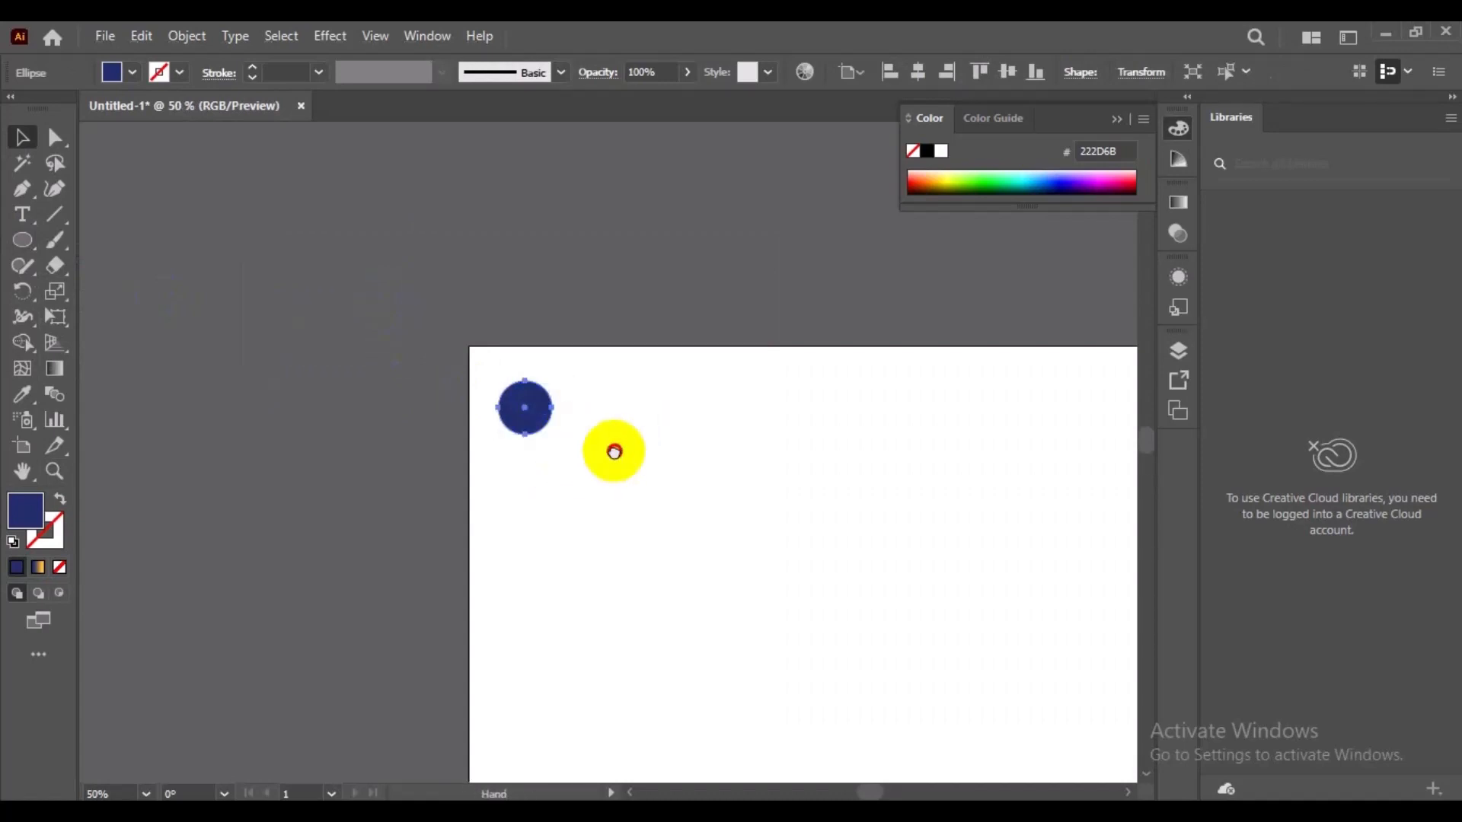
pyautogui.moveTo(615, 451); pyautogui.dragTo(455, 327)
pyautogui.hotkey('ctrl', 'd')
pyautogui.hotkey('ctrl', 'd')
pyautogui.hotkey('ctrl', 'd')
pyautogui.hotkey('ctrl', 'd')
pyautogui.hotkey('ctrl', 'd')
pyautogui.hotkey('ctrl', 'd')
pyautogui.hotkey('ctrl', 'd')
pyautogui.hotkey('ctrl', 'd')
pyautogui.hotkey('ctrl', 'd')
pyautogui.hotkey('ctrl', 'd')
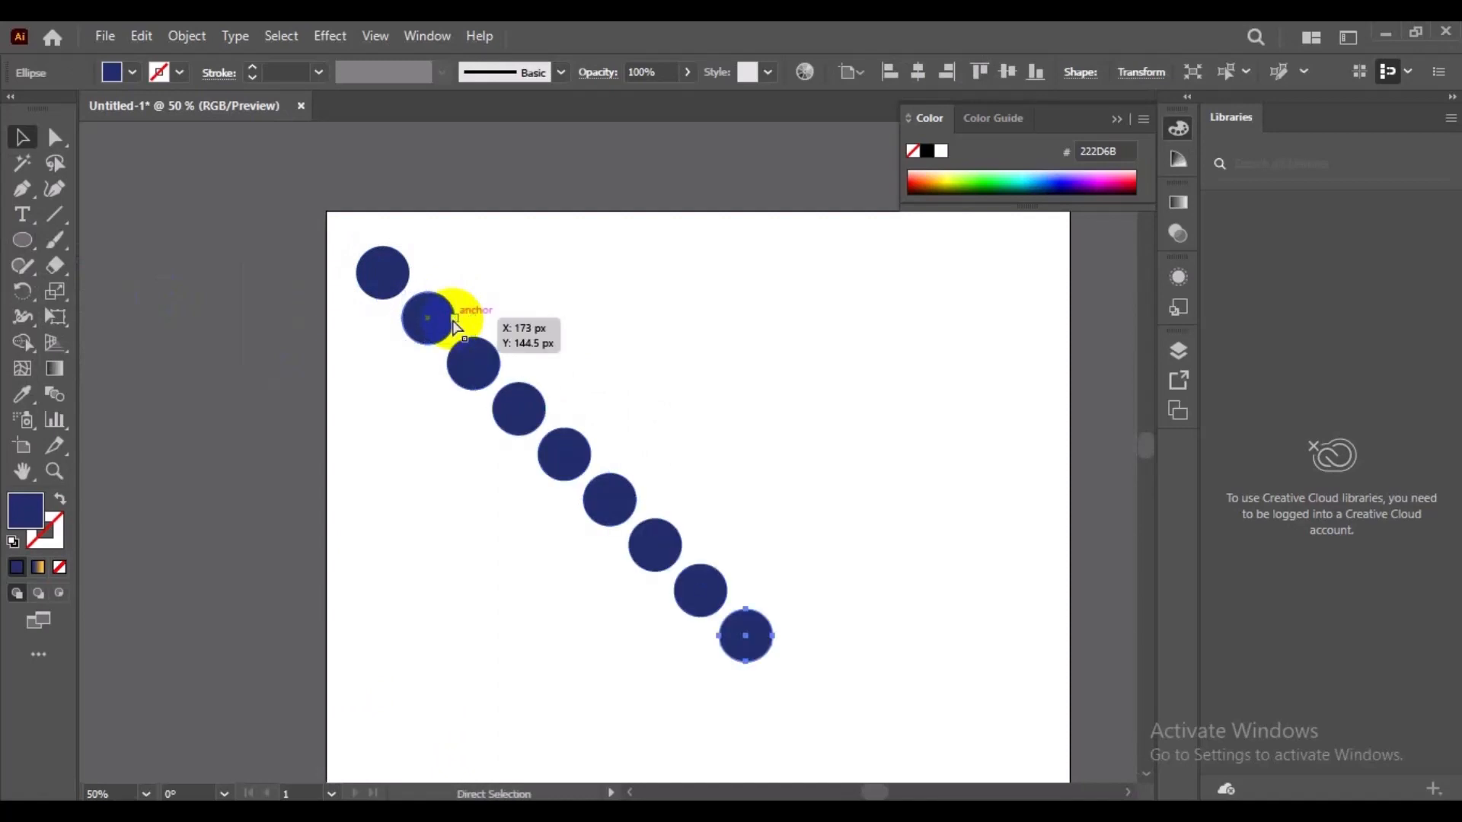
pyautogui.hotkey('ctrl', '-')
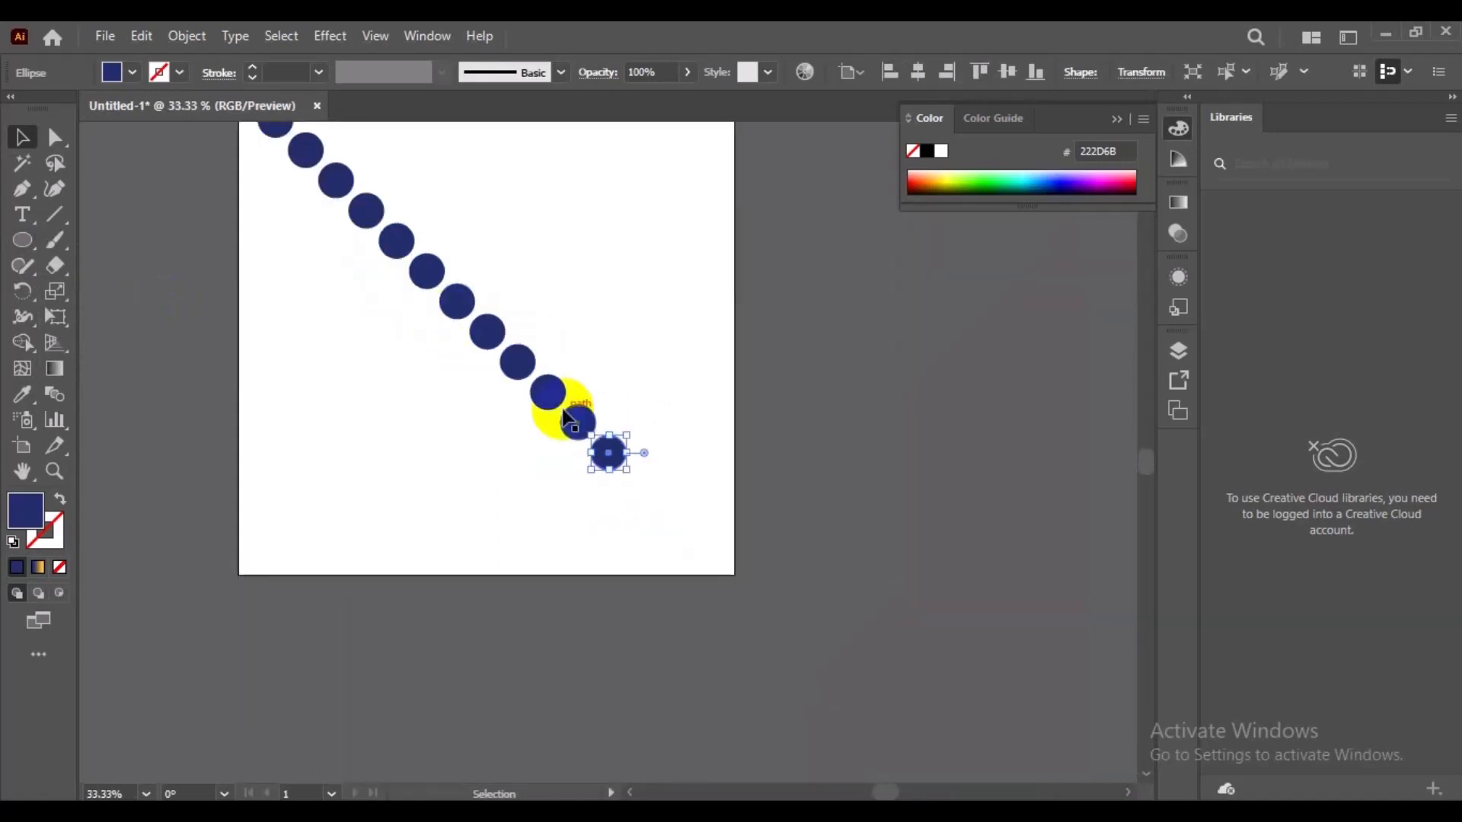
pyautogui.scroll(3, 575, 418)
# Step: Scale the whole diagonal row down to circles of about 29 px and copy the row just above itself
pyautogui.click(216, 190)
pyautogui.hotkey('ctrl', 'a')
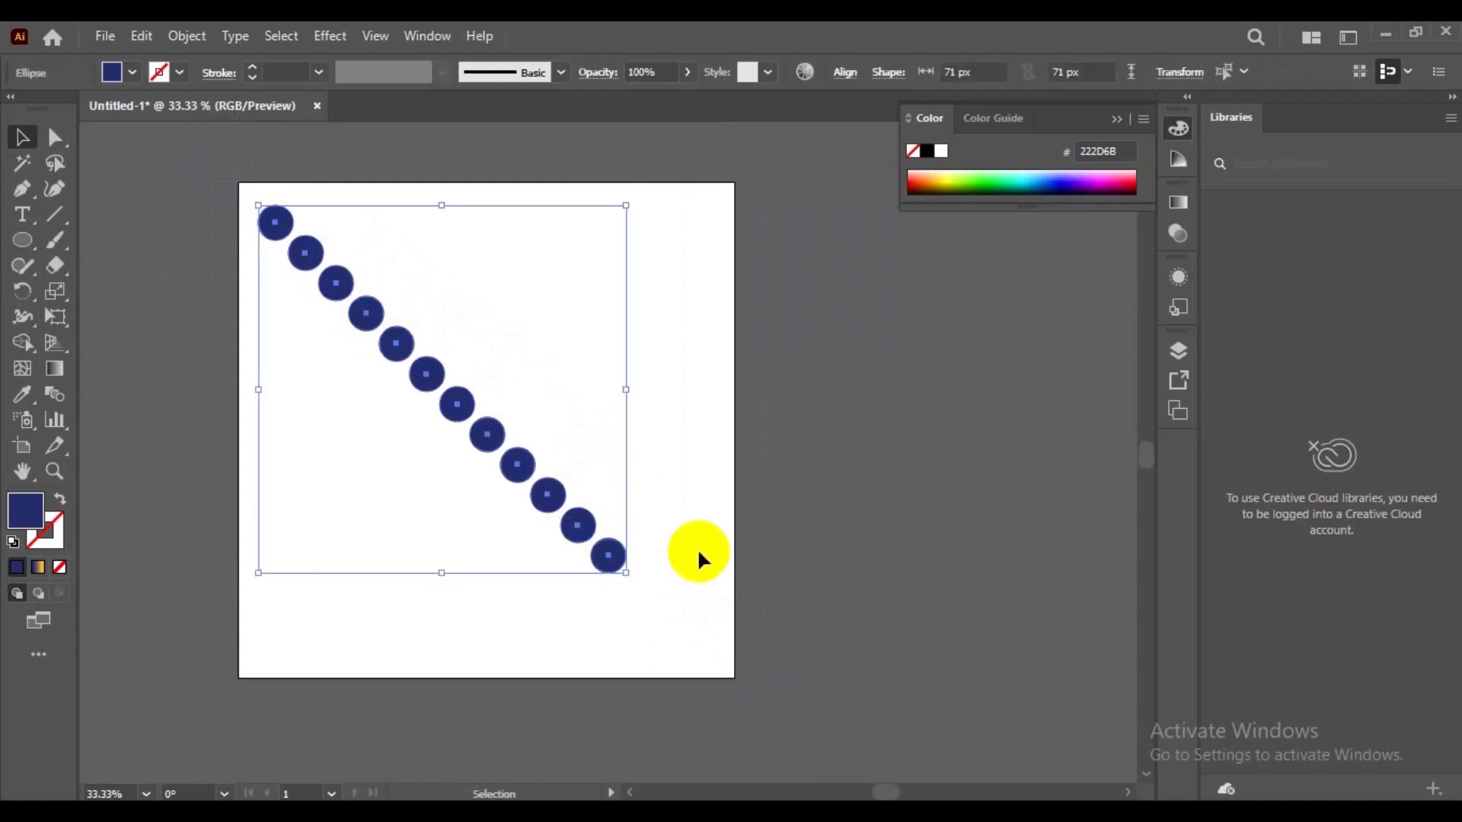
pyautogui.moveTo(621, 204); pyautogui.dragTo(518, 314)
pyautogui.moveTo(447, 393); pyautogui.dragTo(386, 373)
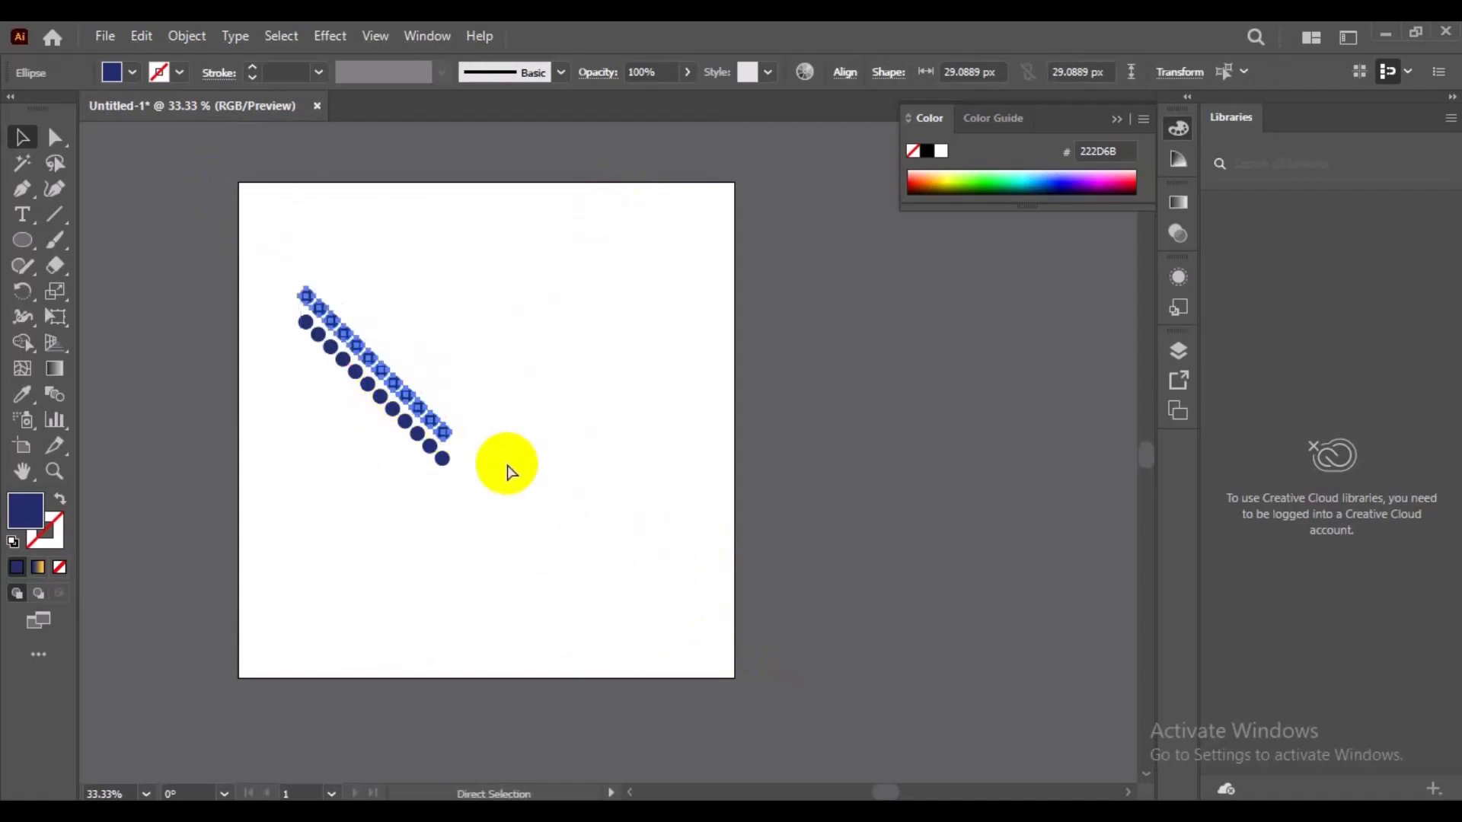
# Step: Repeat the row duplication to build a slanted block of eight dotted rows
pyautogui.hotkey('ctrl', 'd')
pyautogui.hotkey('ctrl', 'd')
pyautogui.hotkey('ctrl', 'd')
pyautogui.hotkey('ctrl', 'd')
pyautogui.hotkey('ctrl', 'd')
pyautogui.hotkey('ctrl', 'd')
pyautogui.scroll(3, 573, 459)
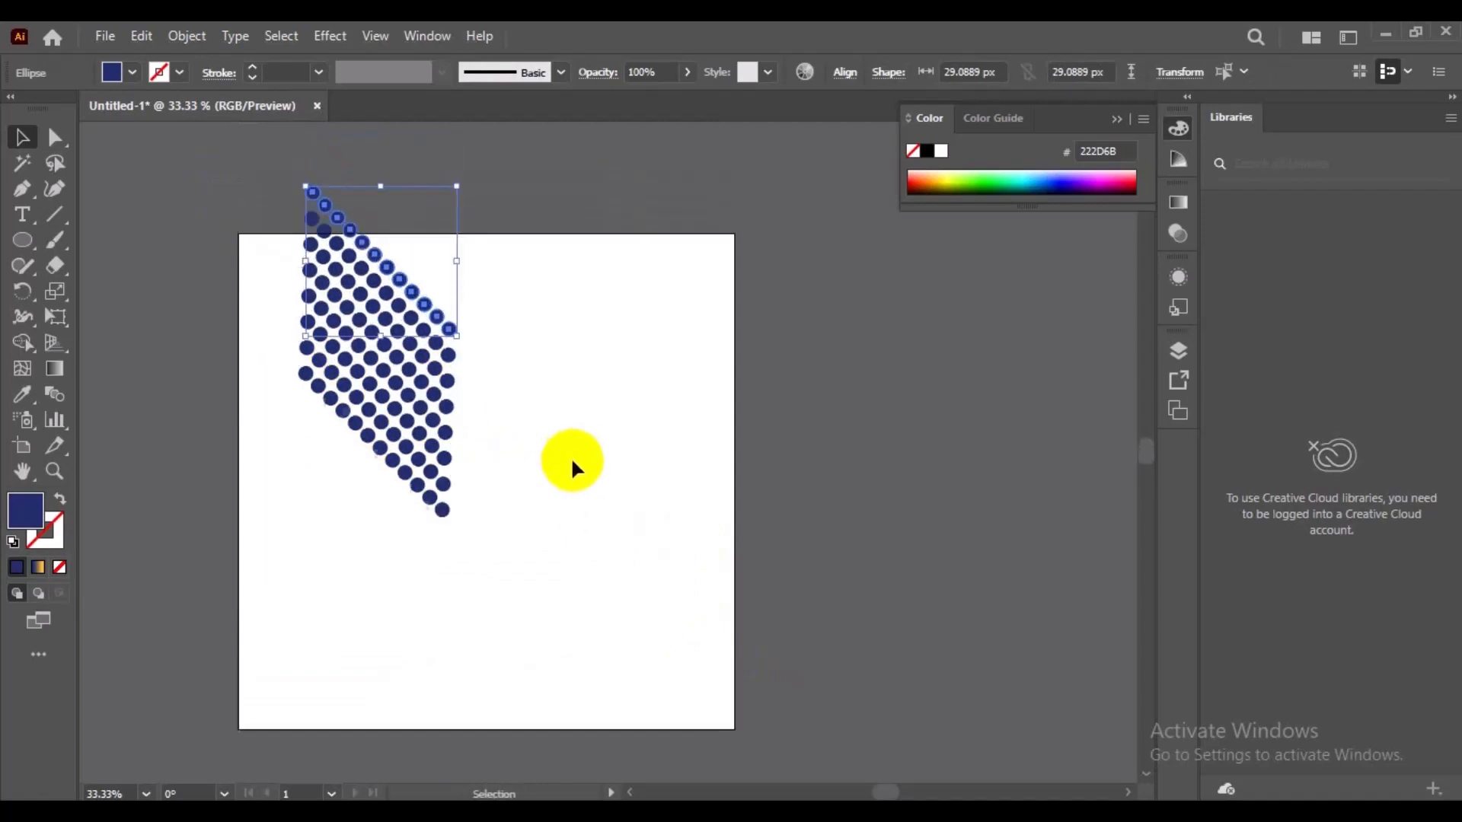
# Step: Shrink the dotted block, copy it sideways and repeat the duplication to make five evenly spaced blocks across the artboard
pyautogui.click(600, 565)
pyautogui.moveTo(593, 589); pyautogui.dragTo(208, 208)
pyautogui.moveTo(379, 308); pyautogui.dragTo(386, 452)
pyautogui.moveTo(467, 315); pyautogui.dragTo(429, 383)
pyautogui.moveTo(396, 481); pyautogui.dragTo(377, 402)
pyautogui.hotkey('ctrl', 'd')
pyautogui.hotkey('ctrl', 'd')
pyautogui.hotkey('ctrl', 'd')
pyautogui.click(644, 647)
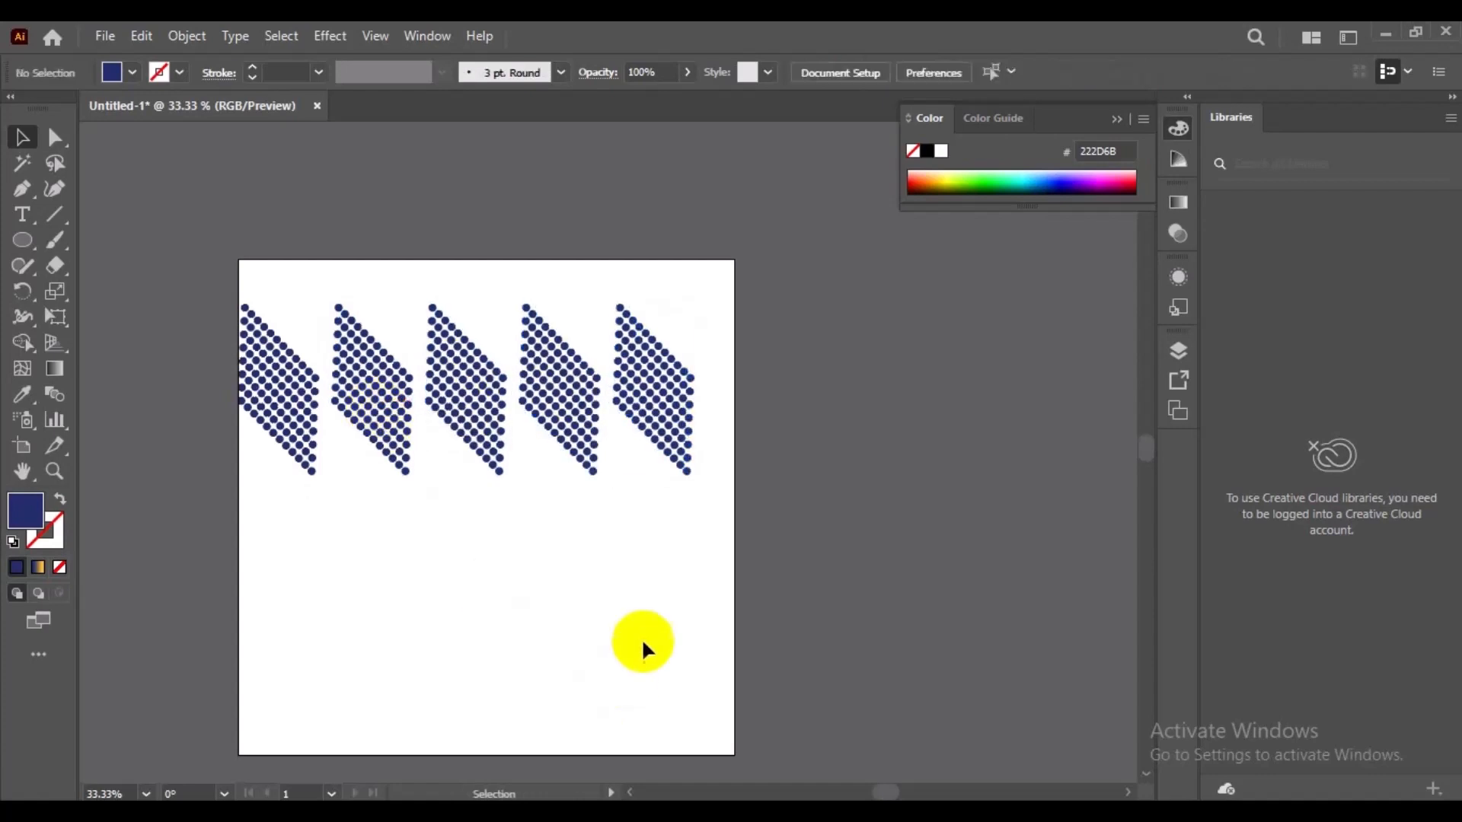
# Step: Delete the dotted blocks and draw a short vertical line in the upper middle of the artboard
pyautogui.moveTo(712, 479); pyautogui.dragTo(209, 302)
pyautogui.press('Delete')
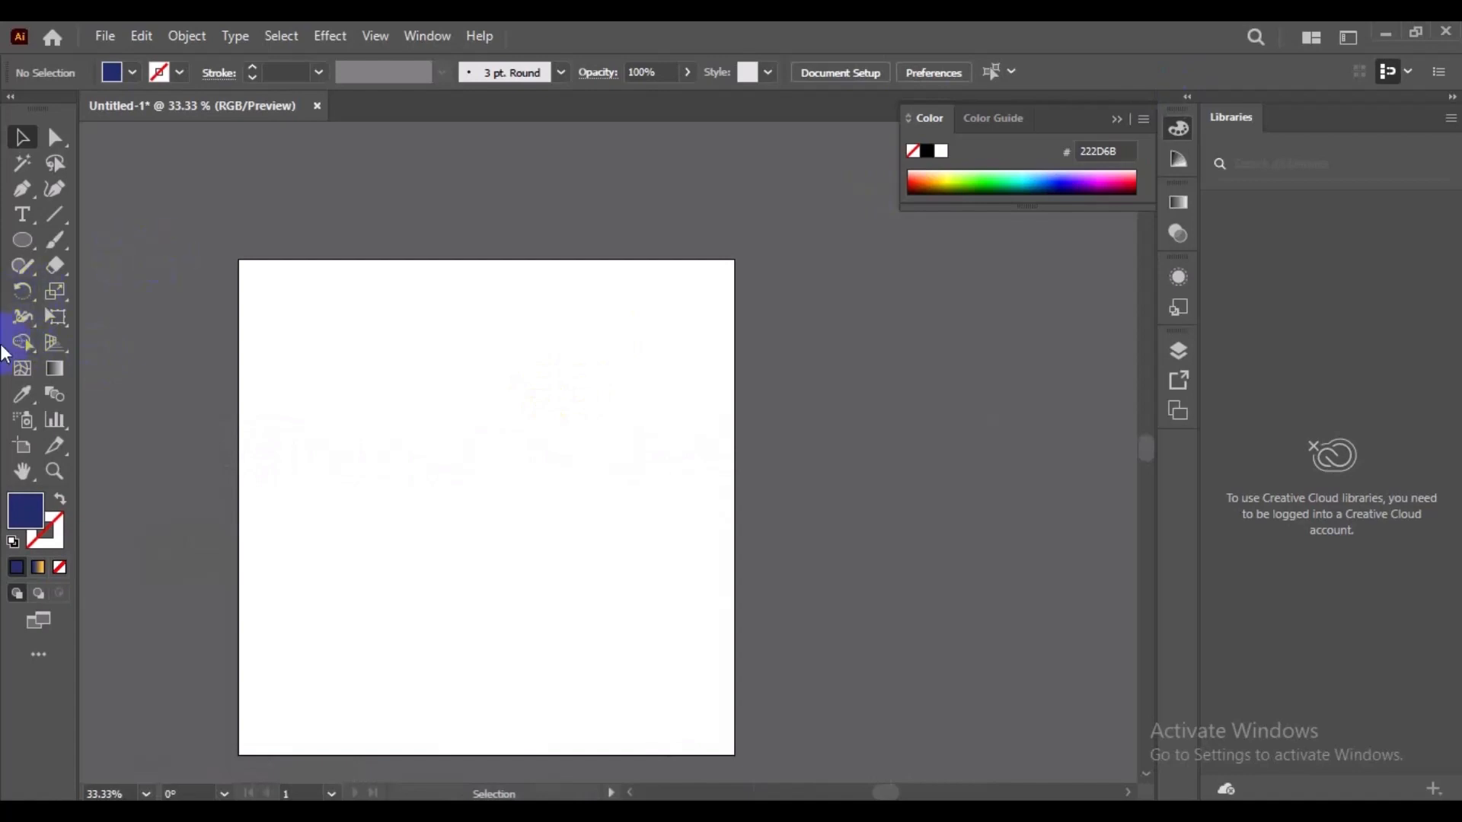
pyautogui.moveTo(23, 291); pyautogui.dragTo(149, 297)
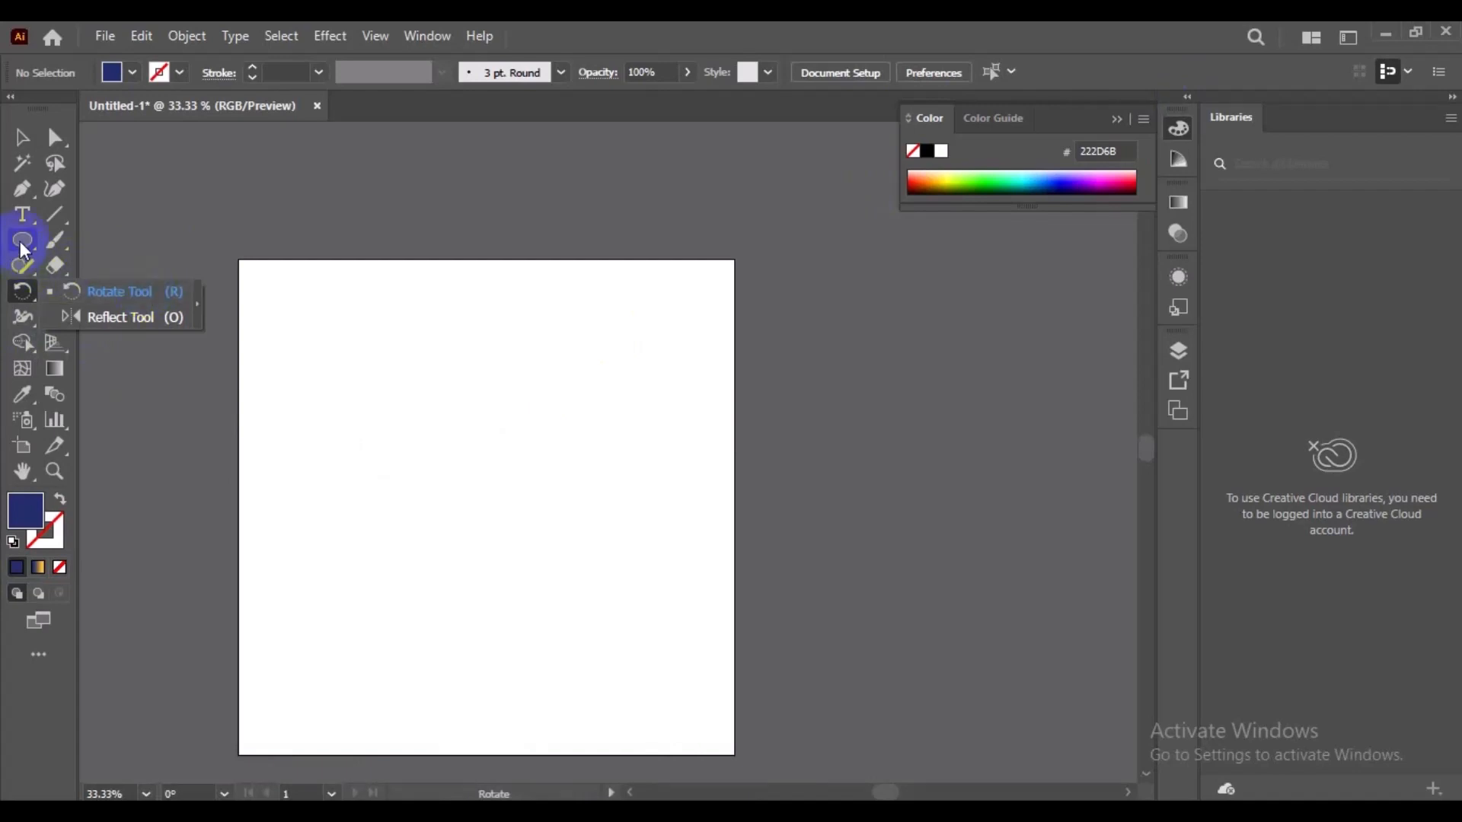
pyautogui.moveTo(23, 240); pyautogui.dragTo(84, 241)
pyautogui.hotkey('ctrl', '+')
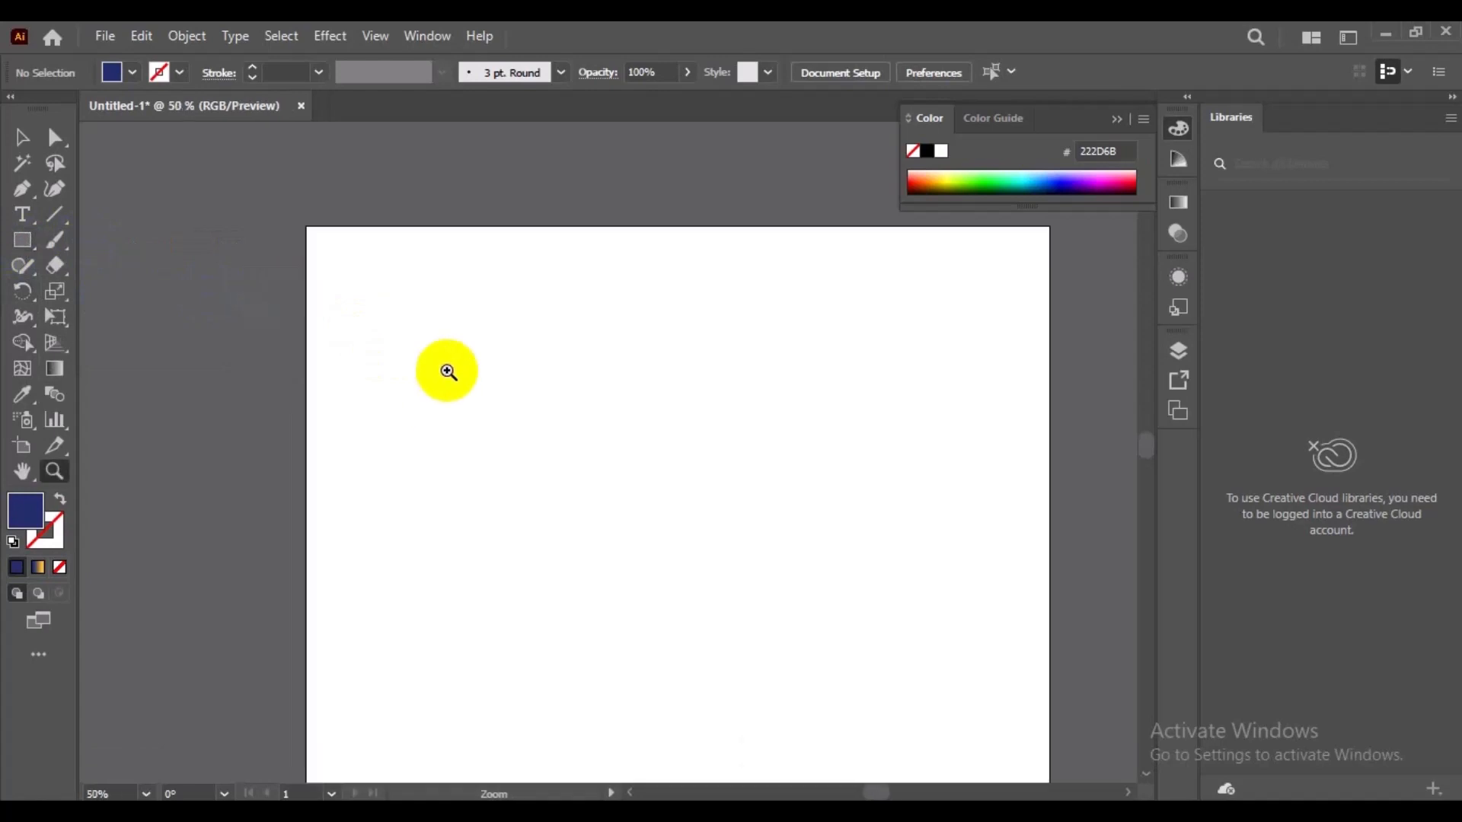
pyautogui.press('v')
pyautogui.click(55, 214)
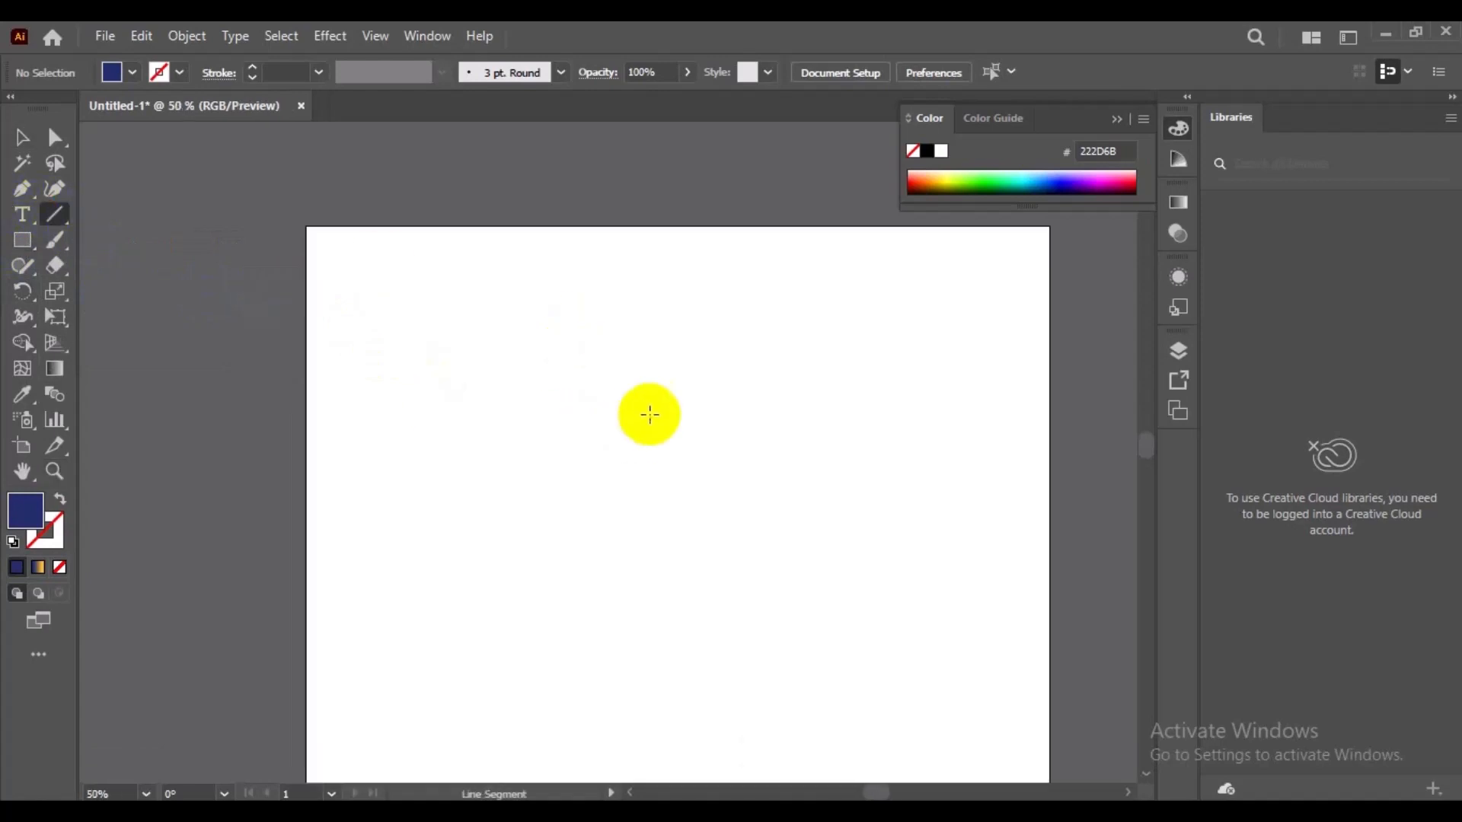
pyautogui.moveTo(648, 328); pyautogui.dragTo(668, 516)
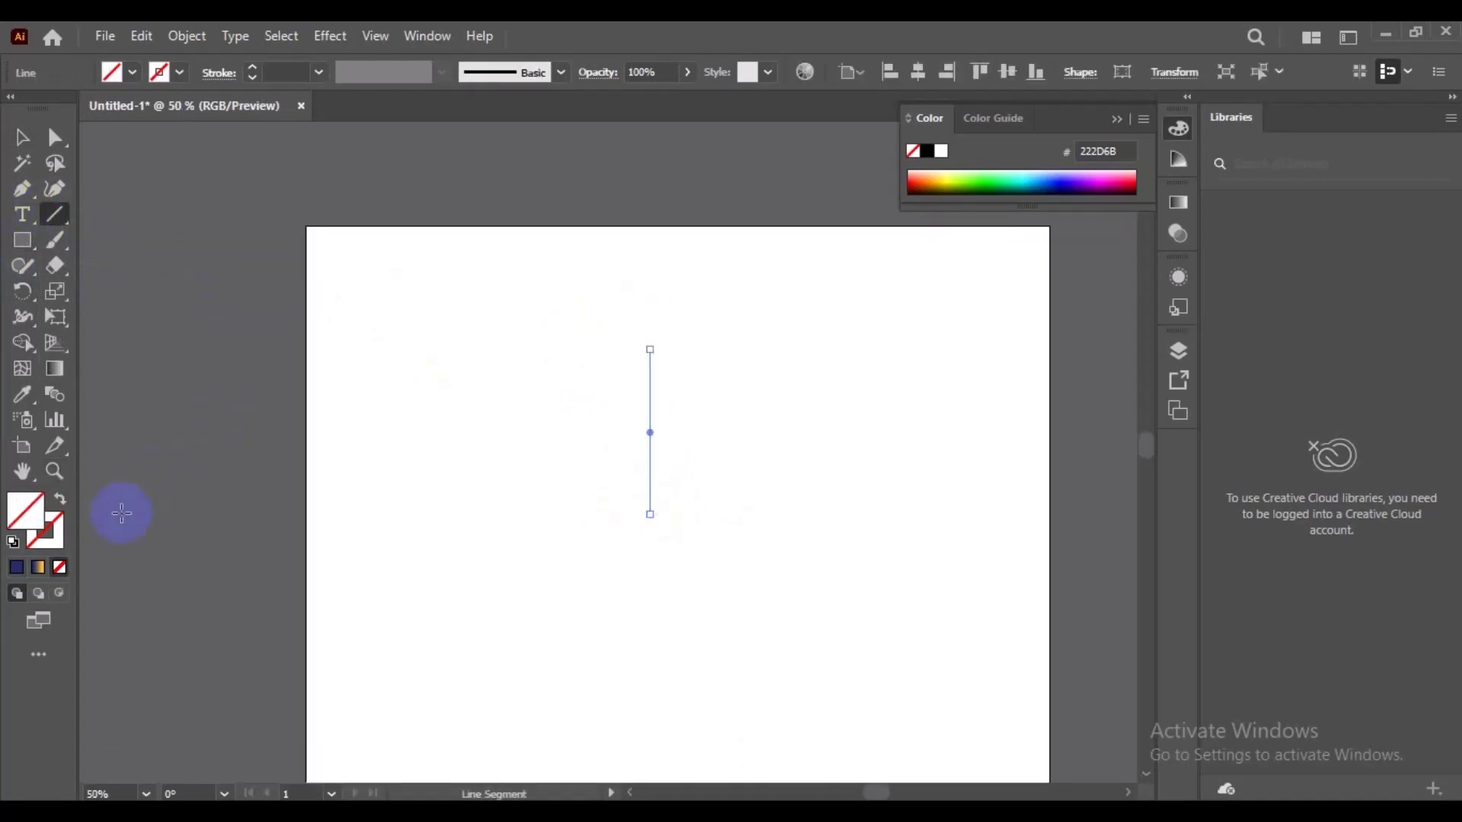
# Step: Give the line a black 26 pt stroke with the tapering Width Profile 4
pyautogui.click(56, 541)
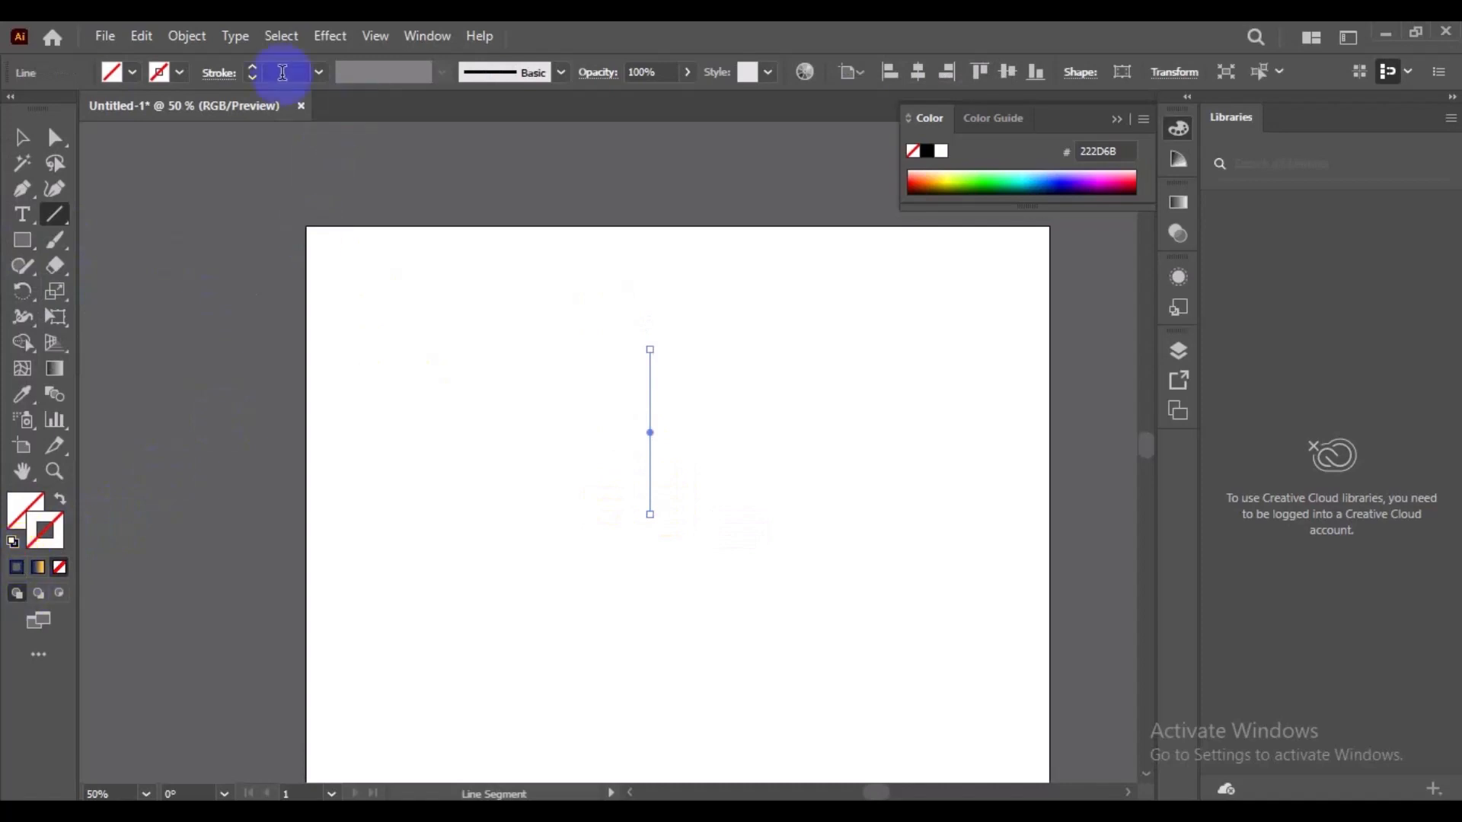
pyautogui.click(286, 72)
pyautogui.scroll(5, 286, 73)
pyautogui.scroll(3, 286, 72)
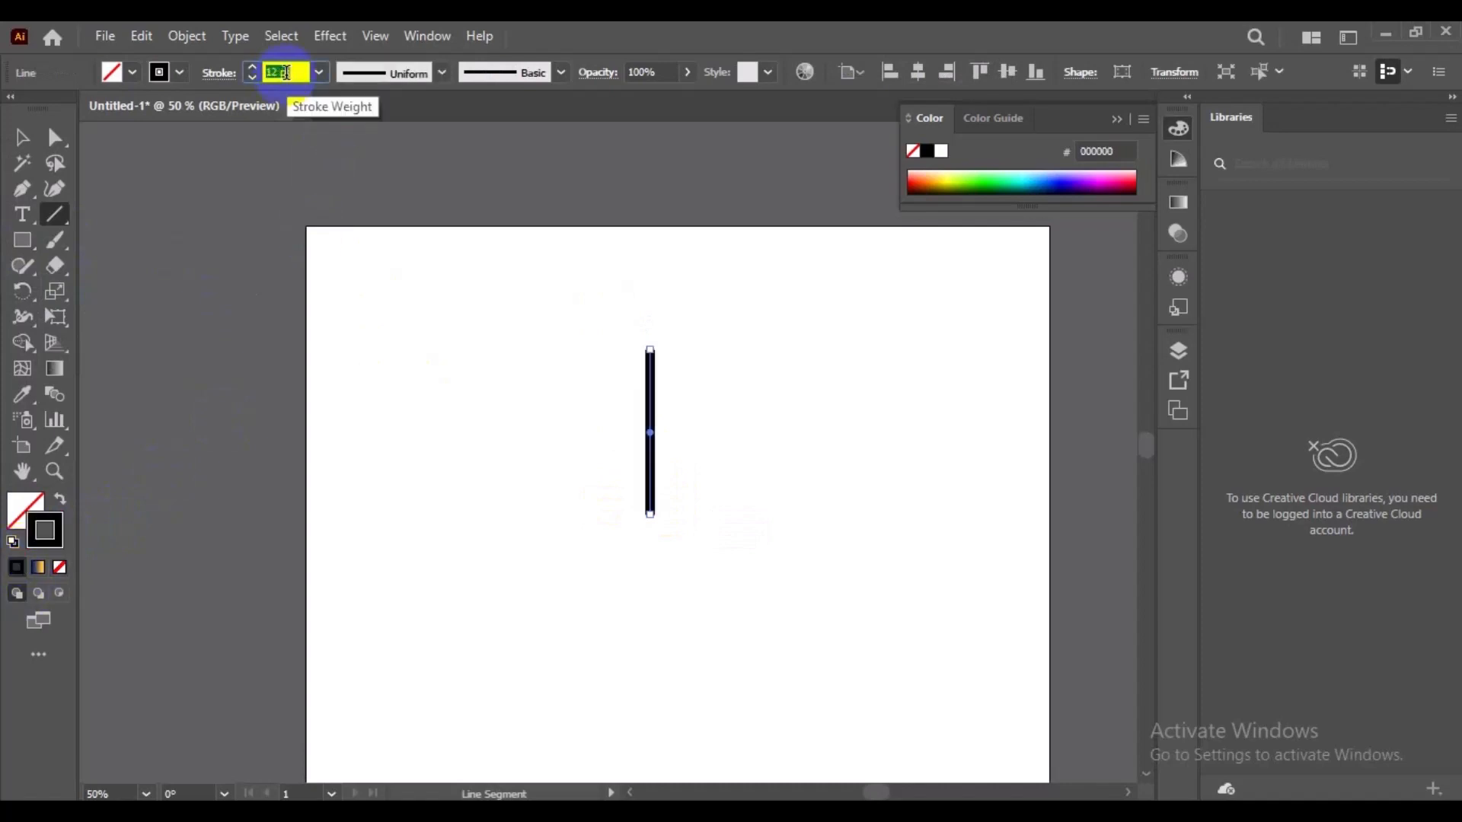
pyautogui.click(376, 78)
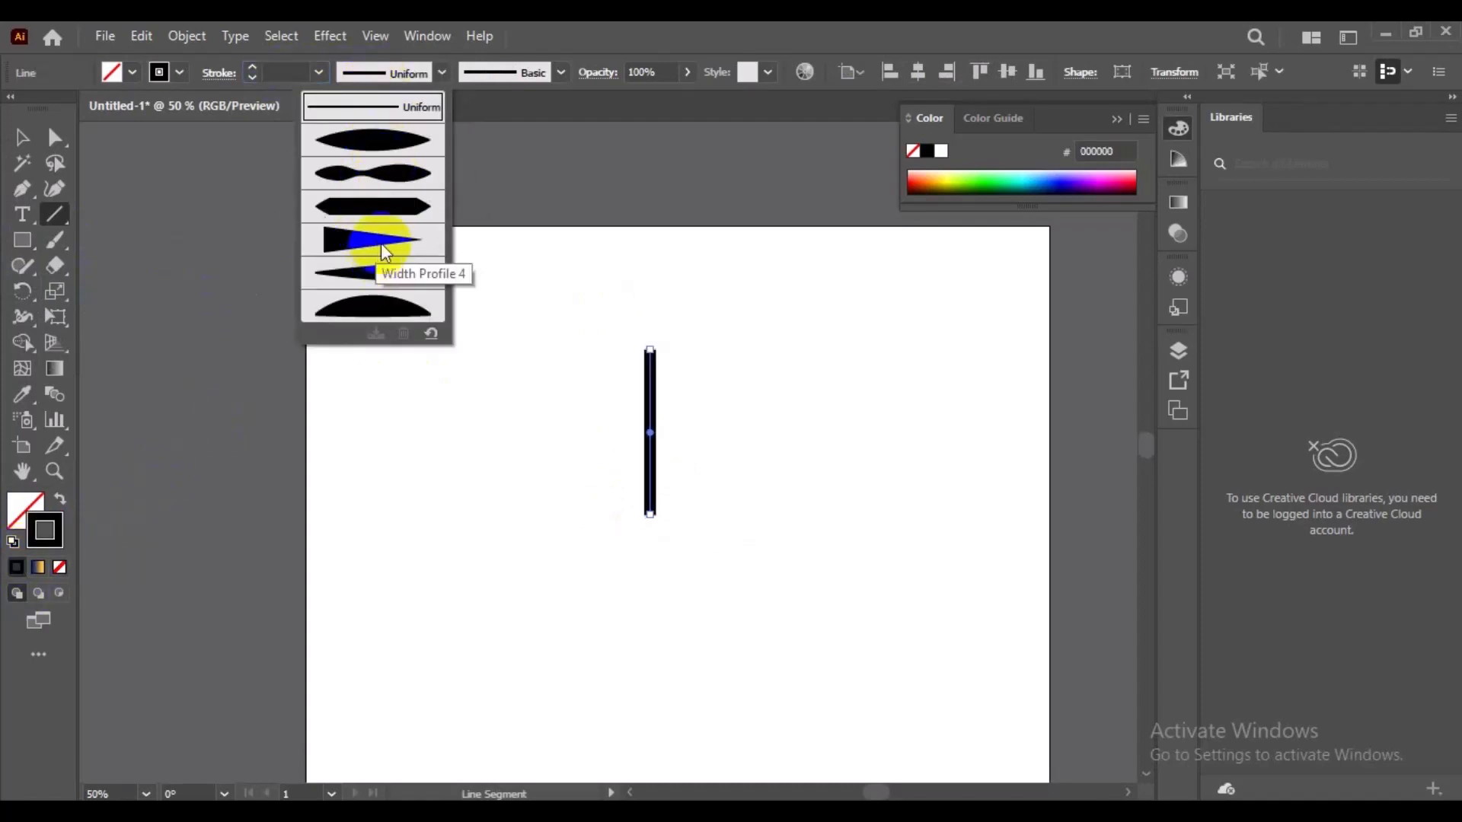
pyautogui.click(381, 241)
pyautogui.click(296, 70)
pyautogui.scroll(11, 296, 70)
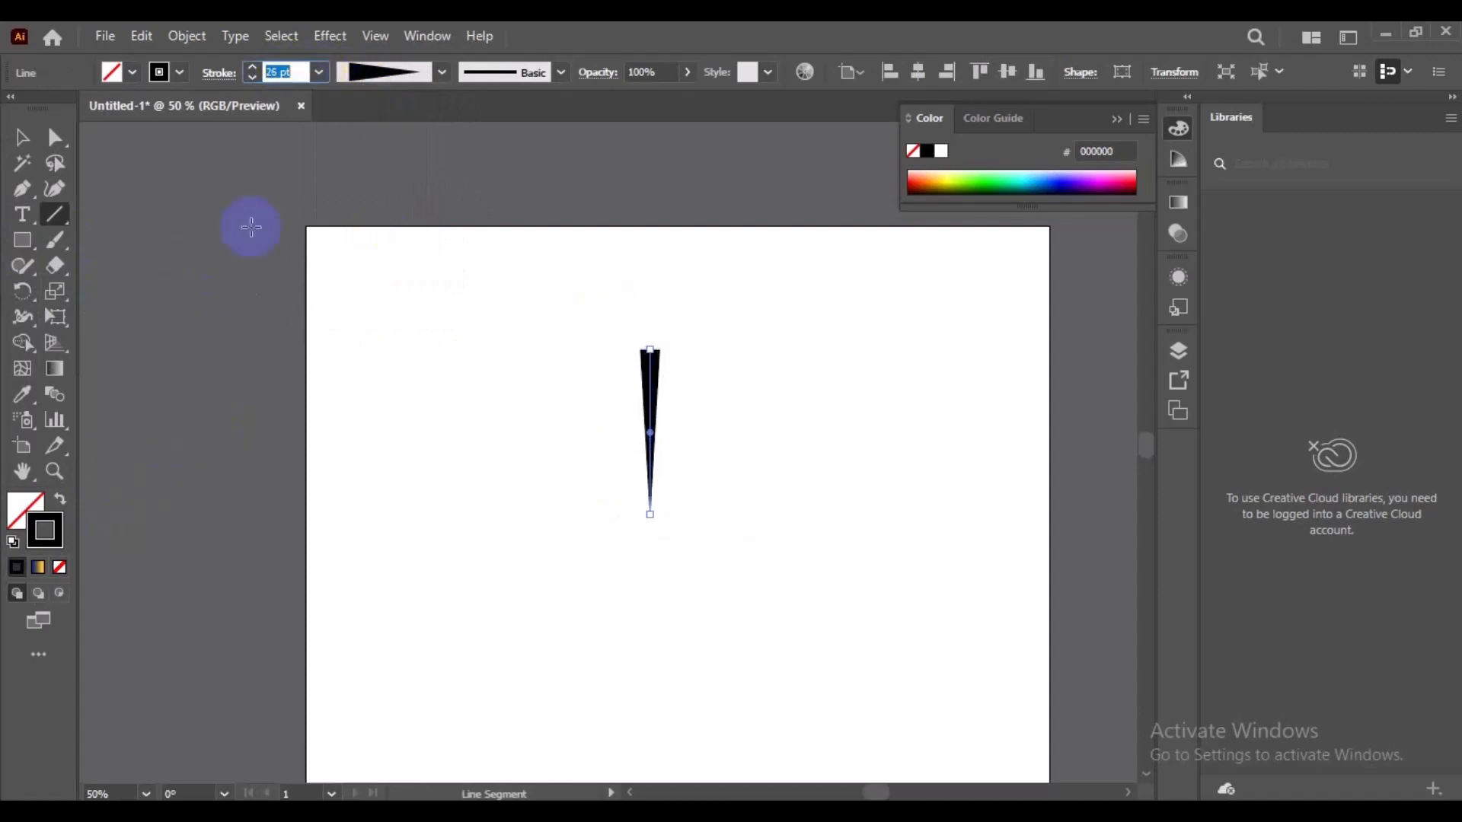
# Step: Change the line's stroke colour to red E20E32
pyautogui.doubleClick(44, 531)
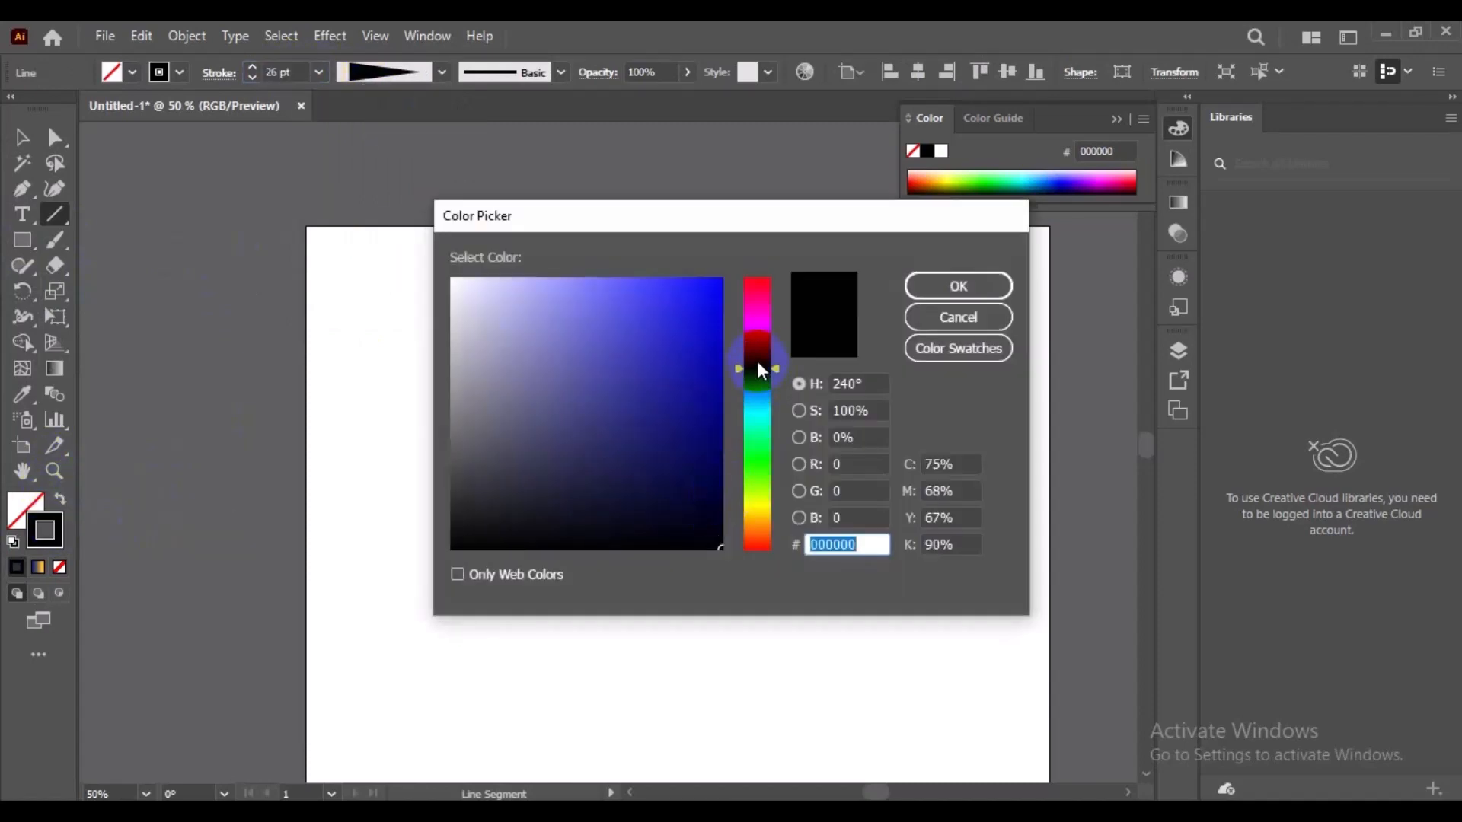
pyautogui.moveTo(757, 361); pyautogui.dragTo(701, 304)
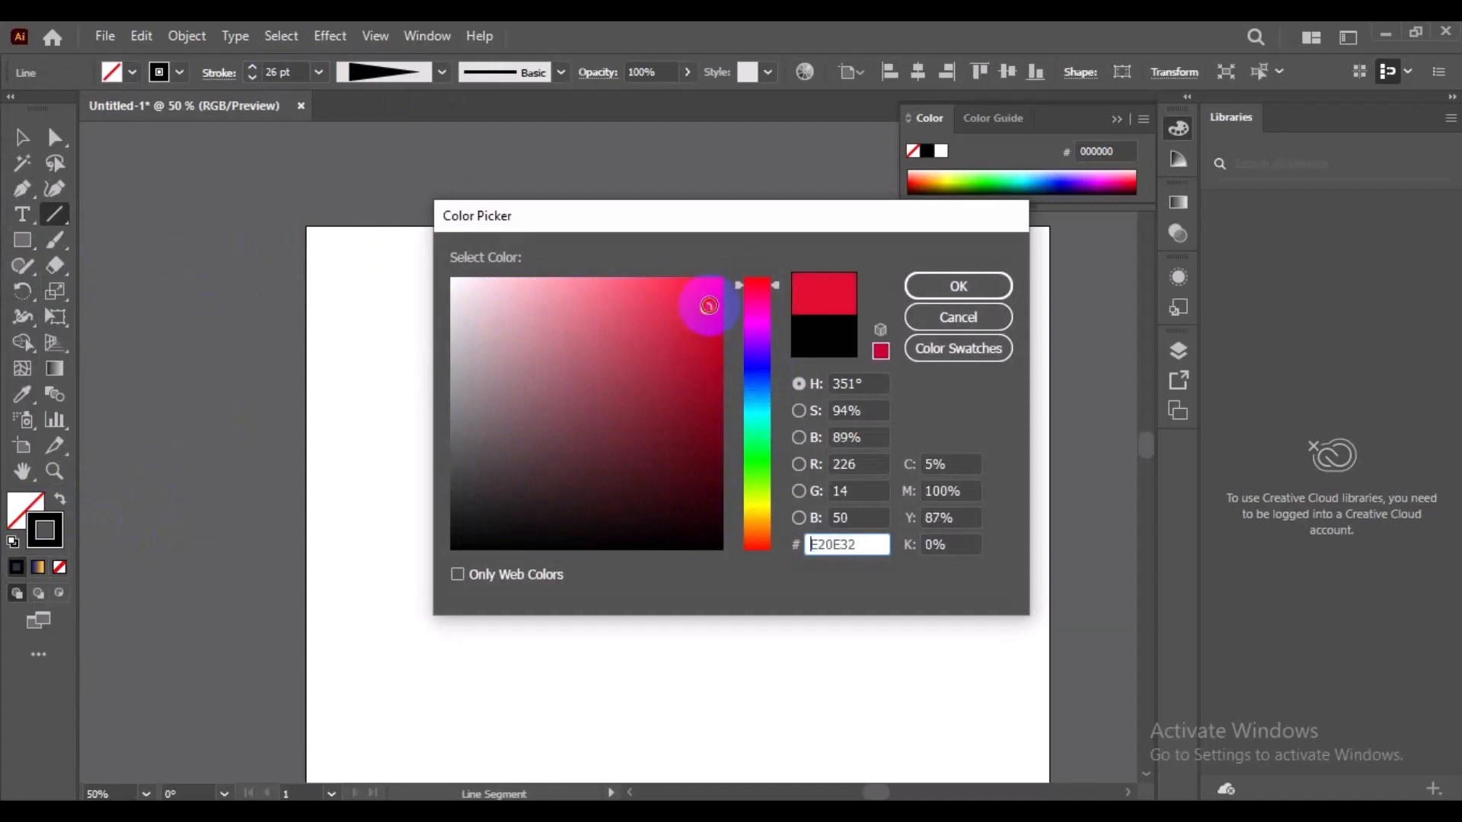
pyautogui.click(939, 285)
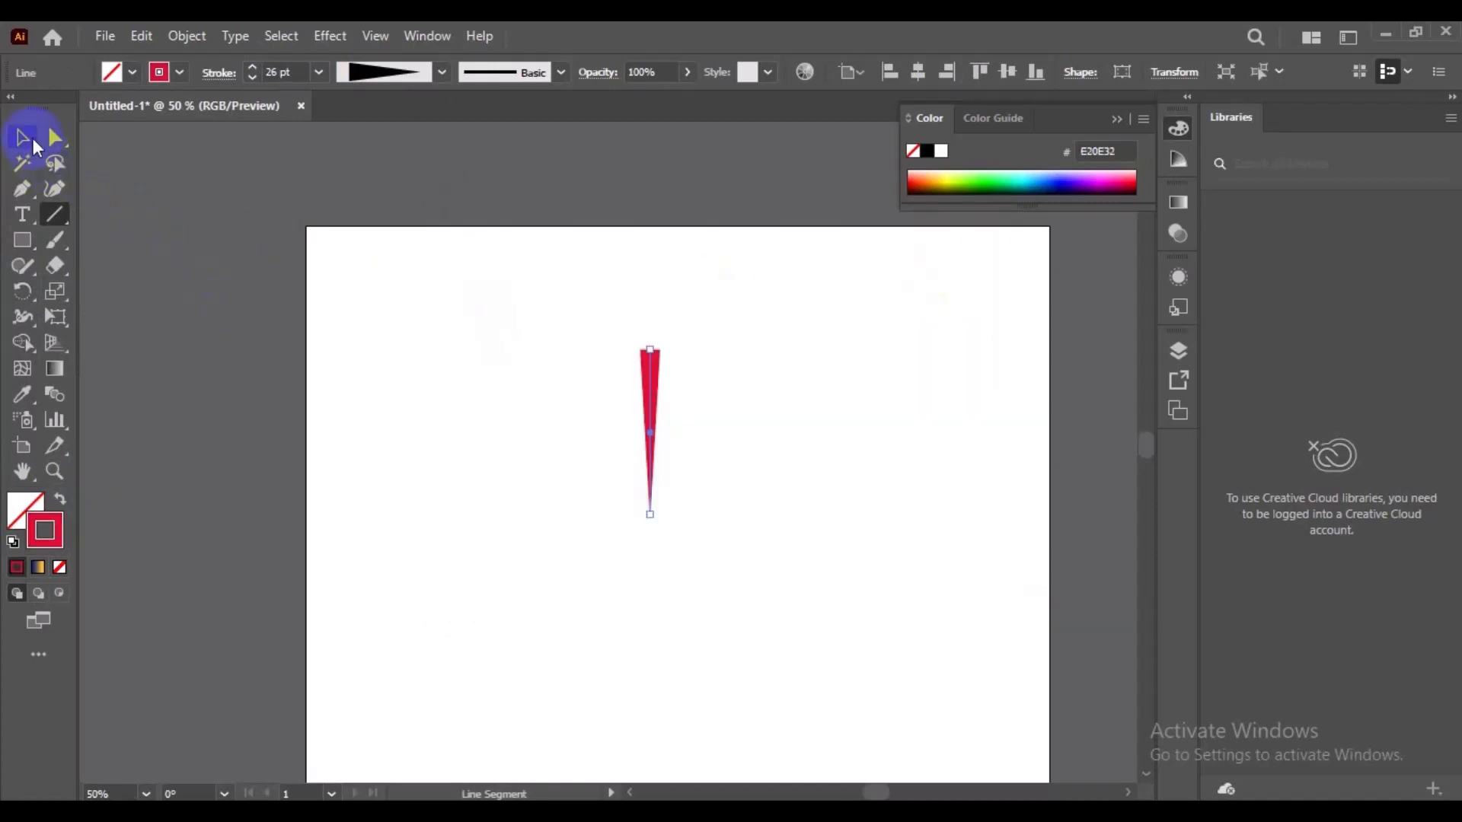
# Step: Create a copy of the red tapered line rotated 25° about its lower tip
pyautogui.click(22, 138)
pyautogui.click(478, 320)
pyautogui.hotkey('ctrl', 'a')
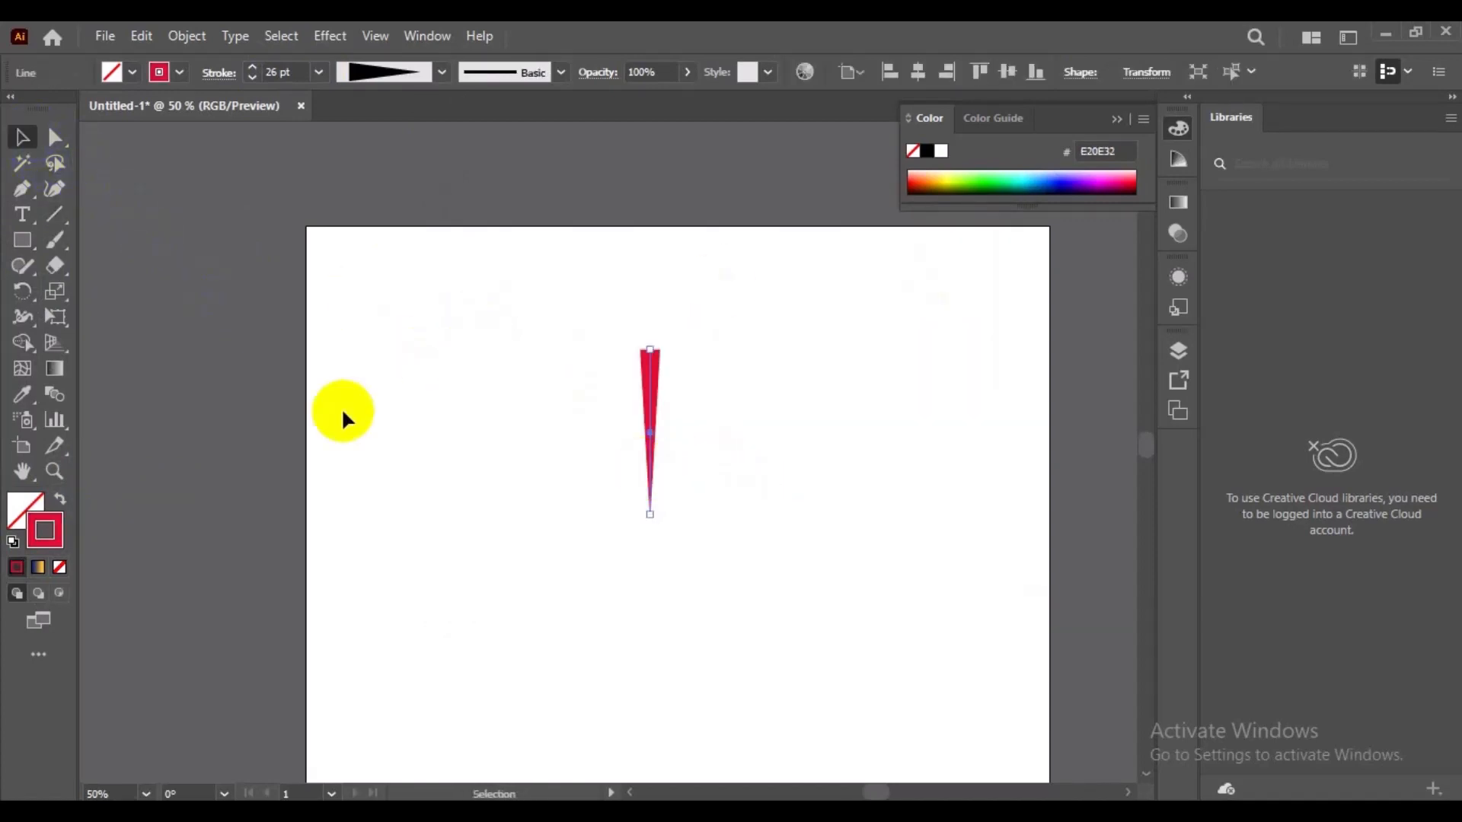
pyautogui.press('z')
pyautogui.click(674, 418)
pyautogui.click(684, 496)
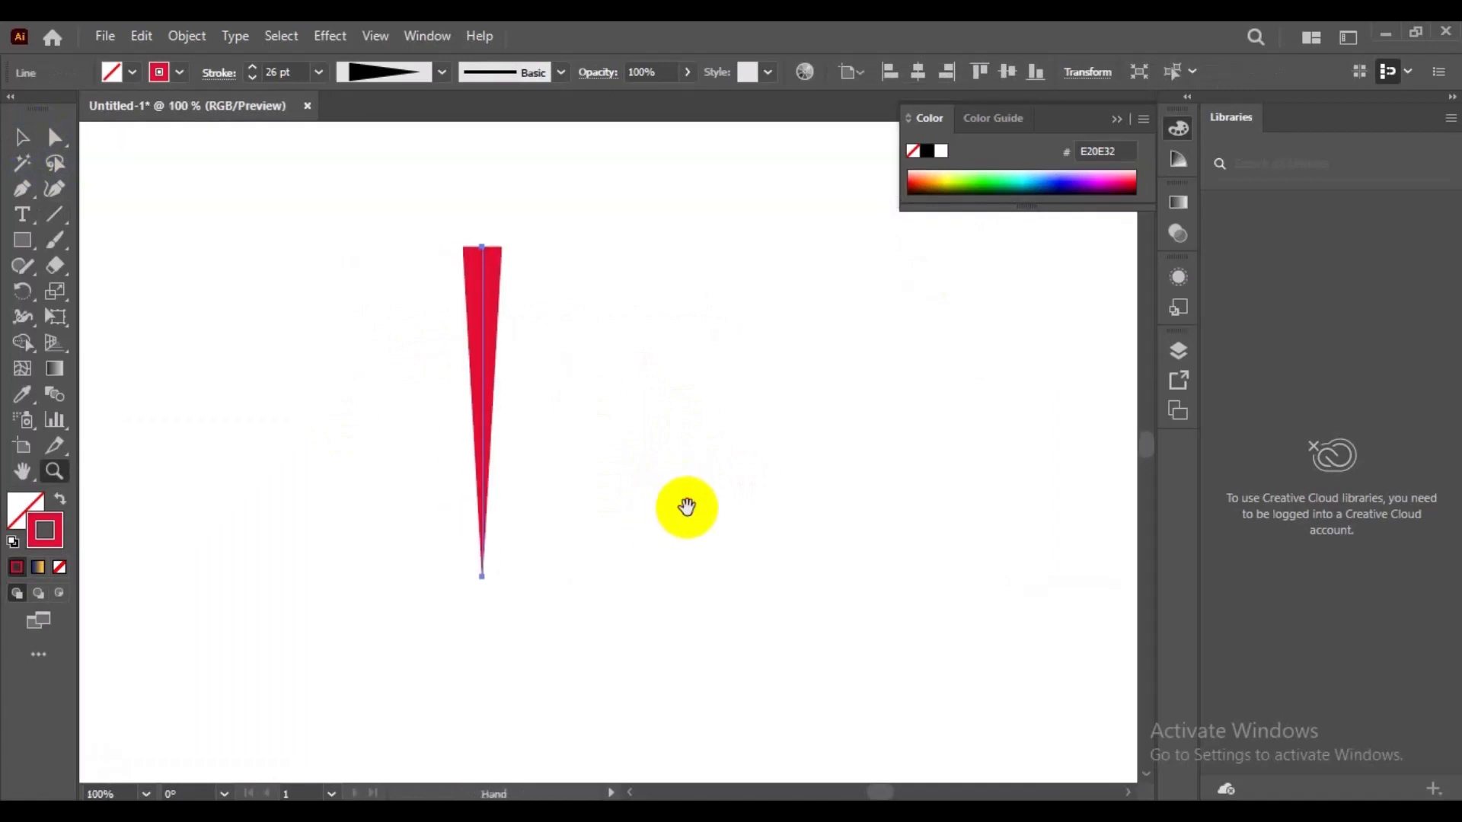
pyautogui.moveTo(26, 292); pyautogui.dragTo(141, 295)
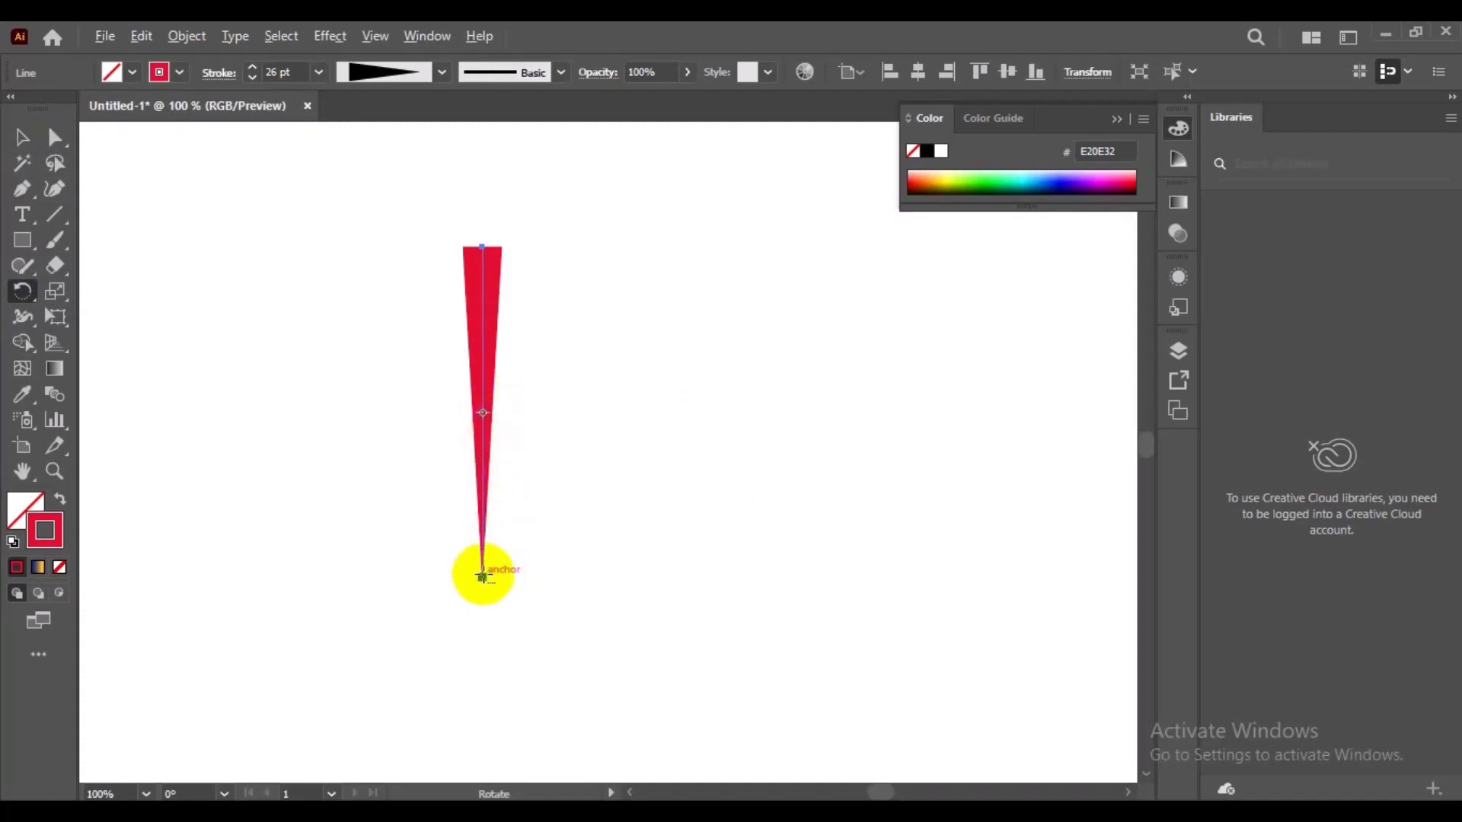
pyautogui.keyDown('alt'); pyautogui.click(482, 576); pyautogui.keyUp('alt')
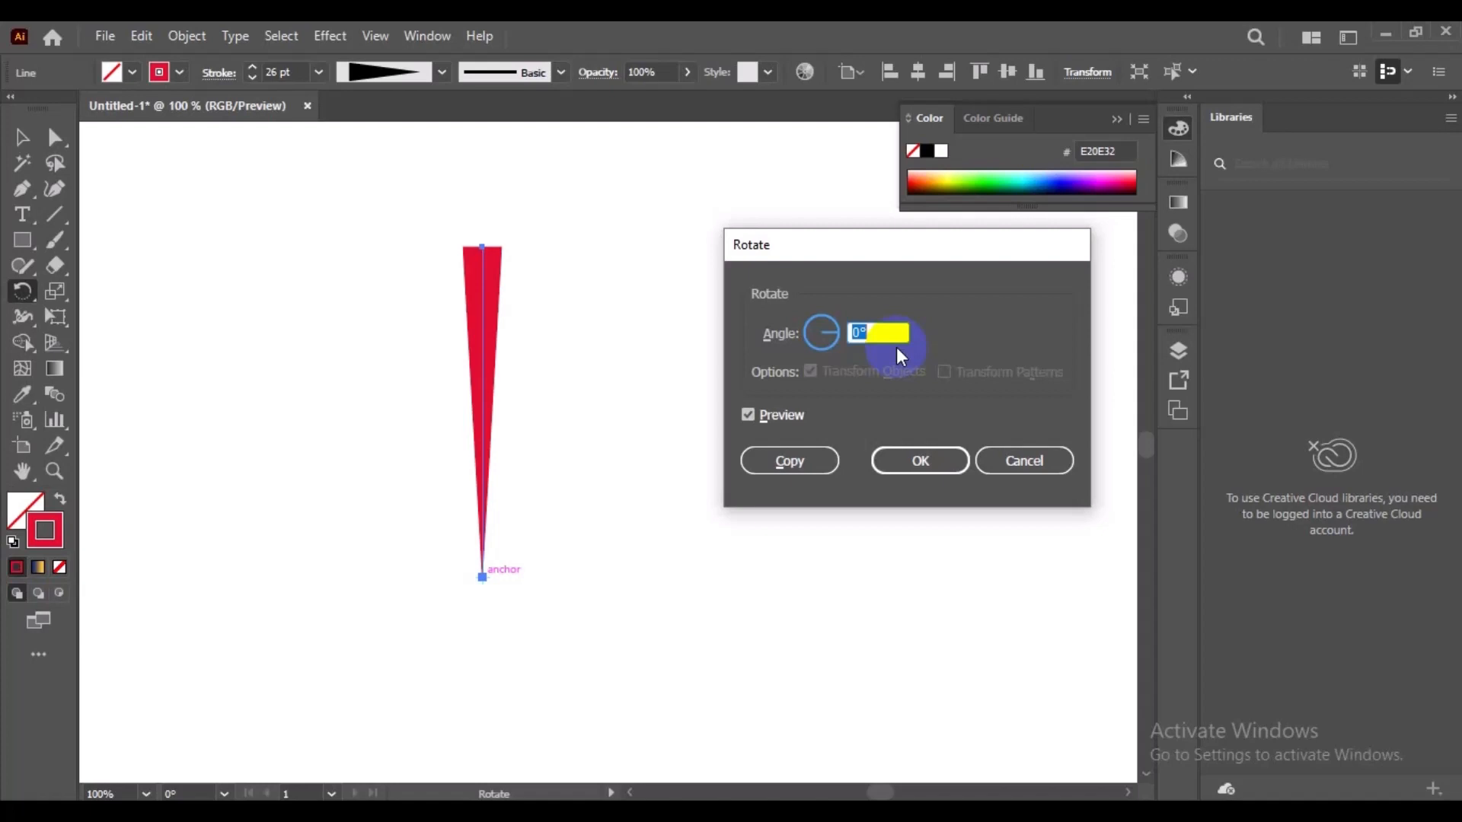
pyautogui.write('25')
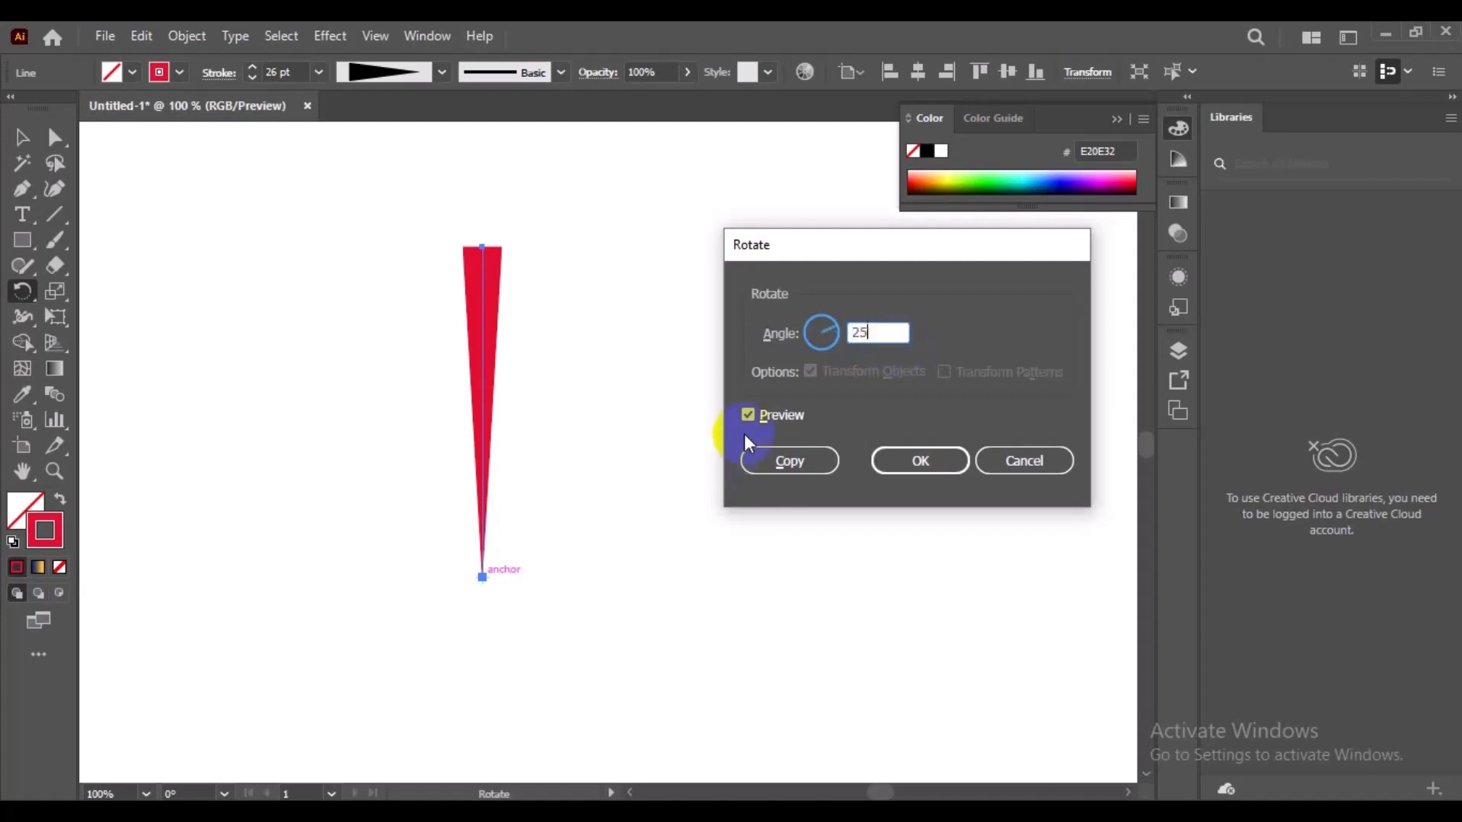
pyautogui.click(765, 415)
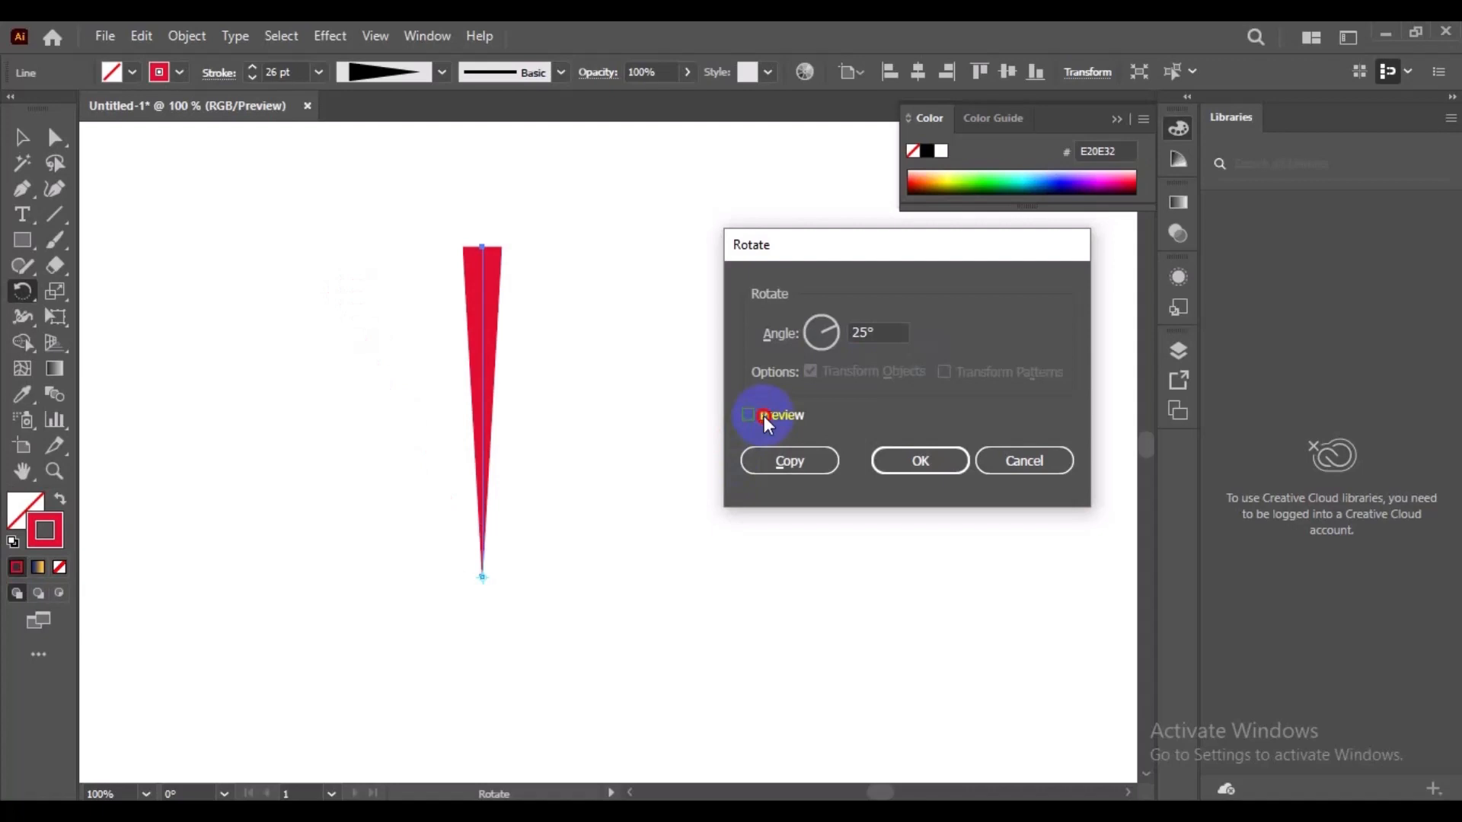
pyautogui.click(764, 416)
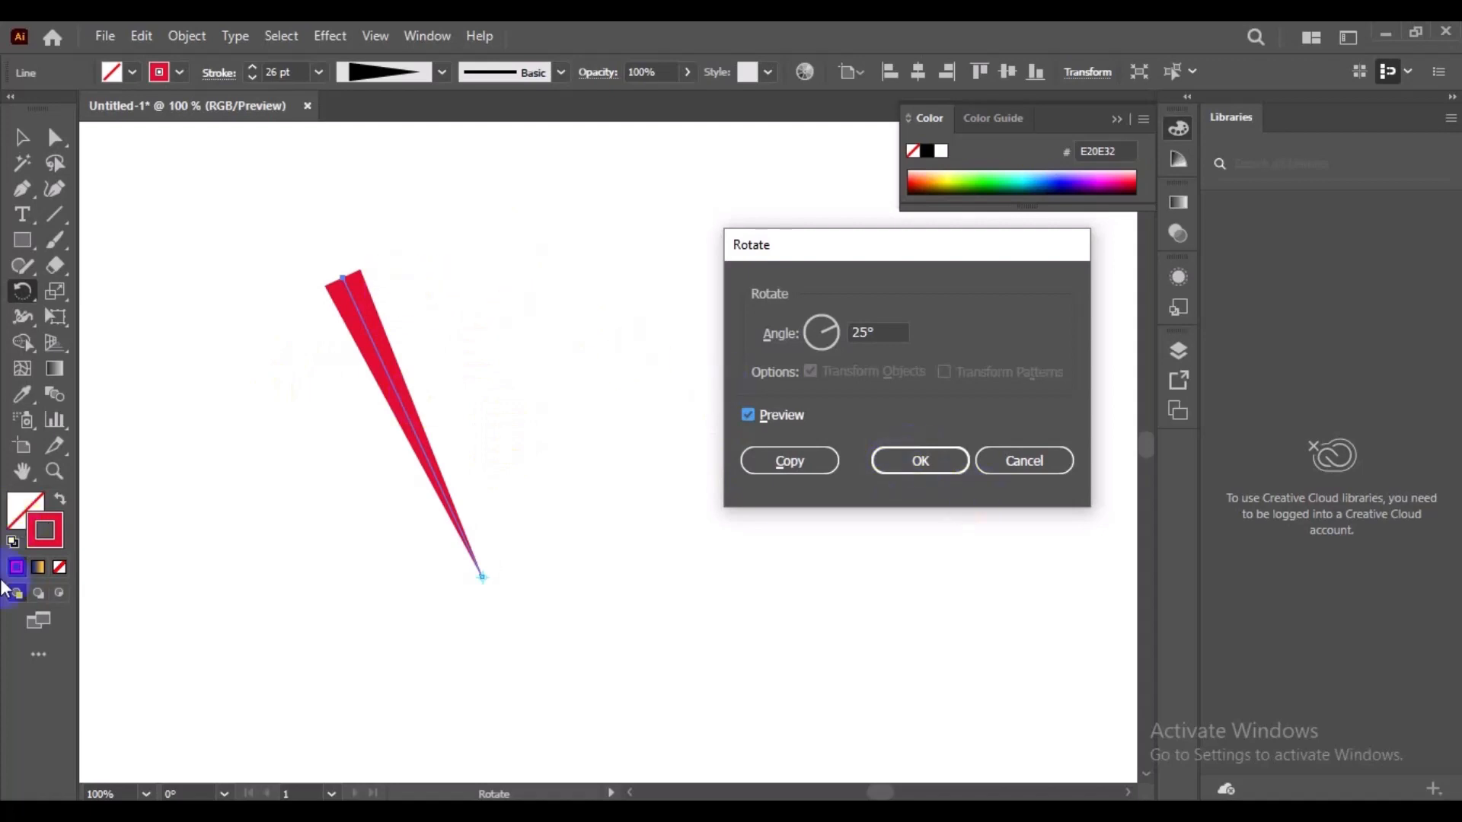
pyautogui.click(818, 465)
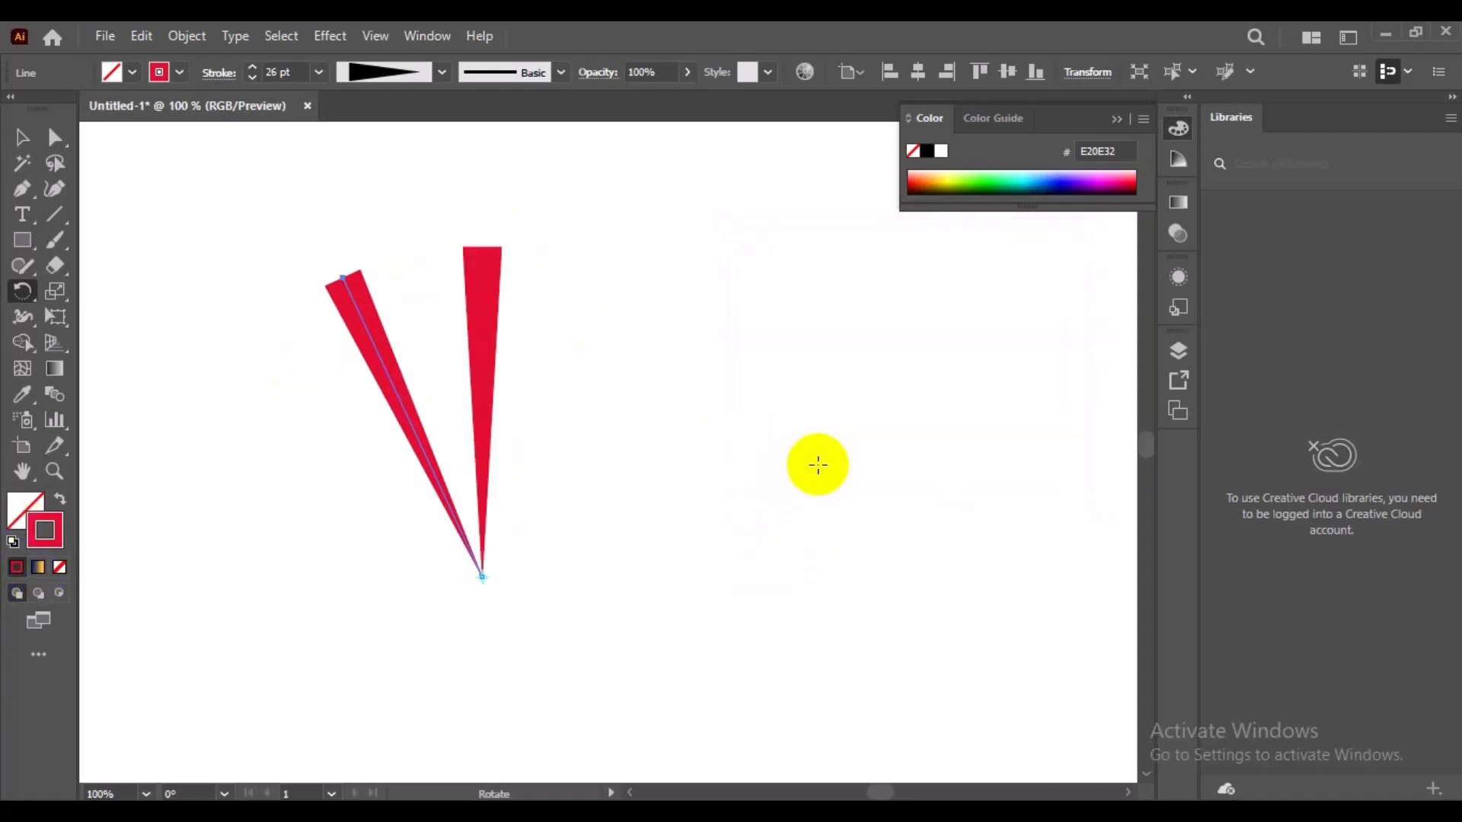
# Step: Repeat the 25° rotated copy around the shared tip until the rays go once around the circle
pyautogui.hotkey('ctrl', '-')
pyautogui.hotkey('ctrl', '-')
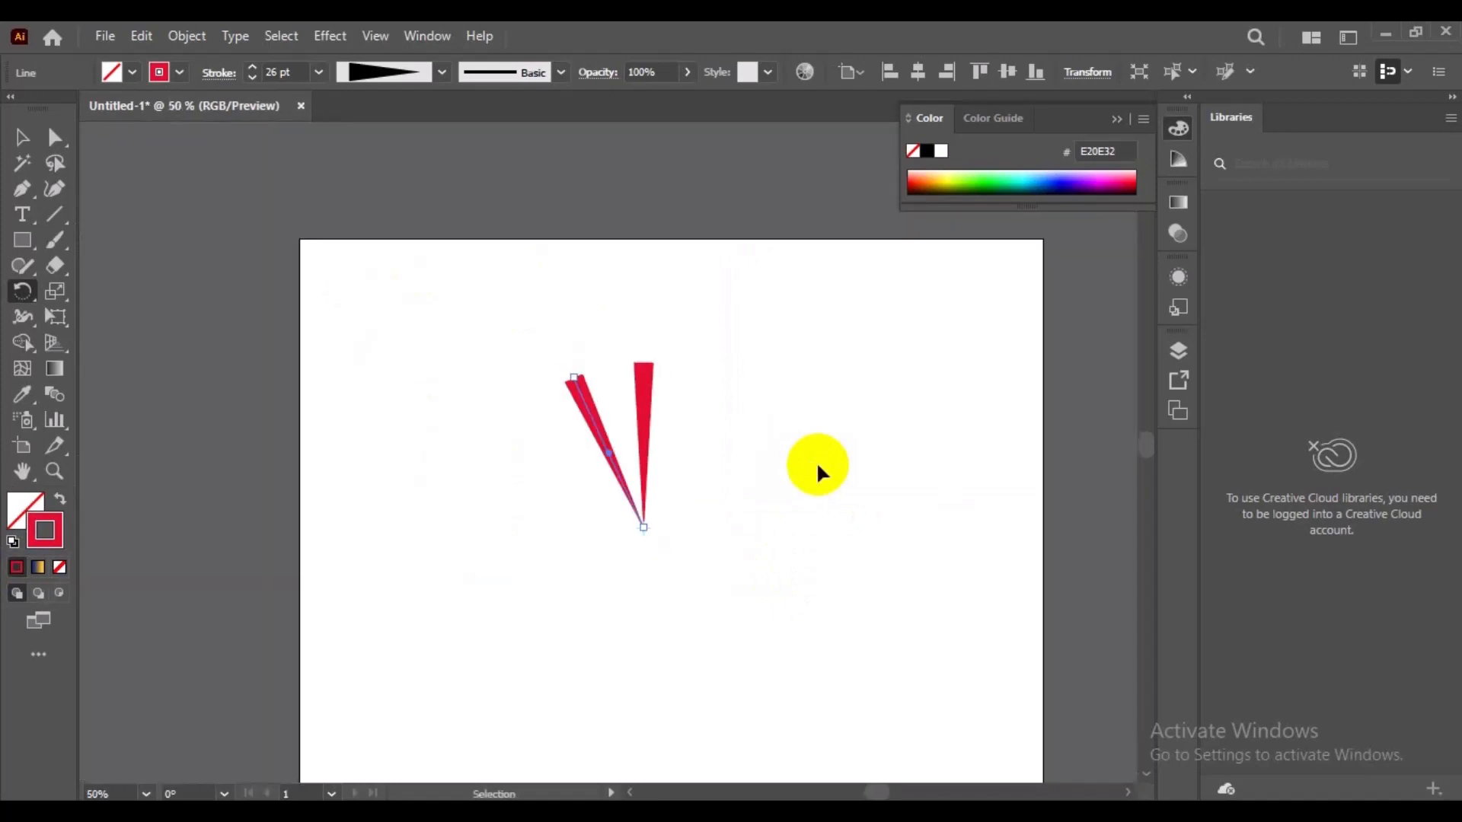
pyautogui.hotkey('ctrl', 'd')
pyautogui.hotkey('ctrl', 'd')
pyautogui.hotkey('ctrl', 'd')
pyautogui.hotkey('ctrl', 'd')
pyautogui.hotkey('ctrl', 'd')
pyautogui.hotkey('ctrl', 'd')
pyautogui.hotkey('ctrl', 'd')
pyautogui.hotkey('ctrl', 'd')
pyautogui.hotkey('ctrl', 'd')
pyautogui.hotkey('ctrl', 'd')
pyautogui.hotkey('ctrl', 'd')
pyautogui.hotkey('ctrl', 'd')
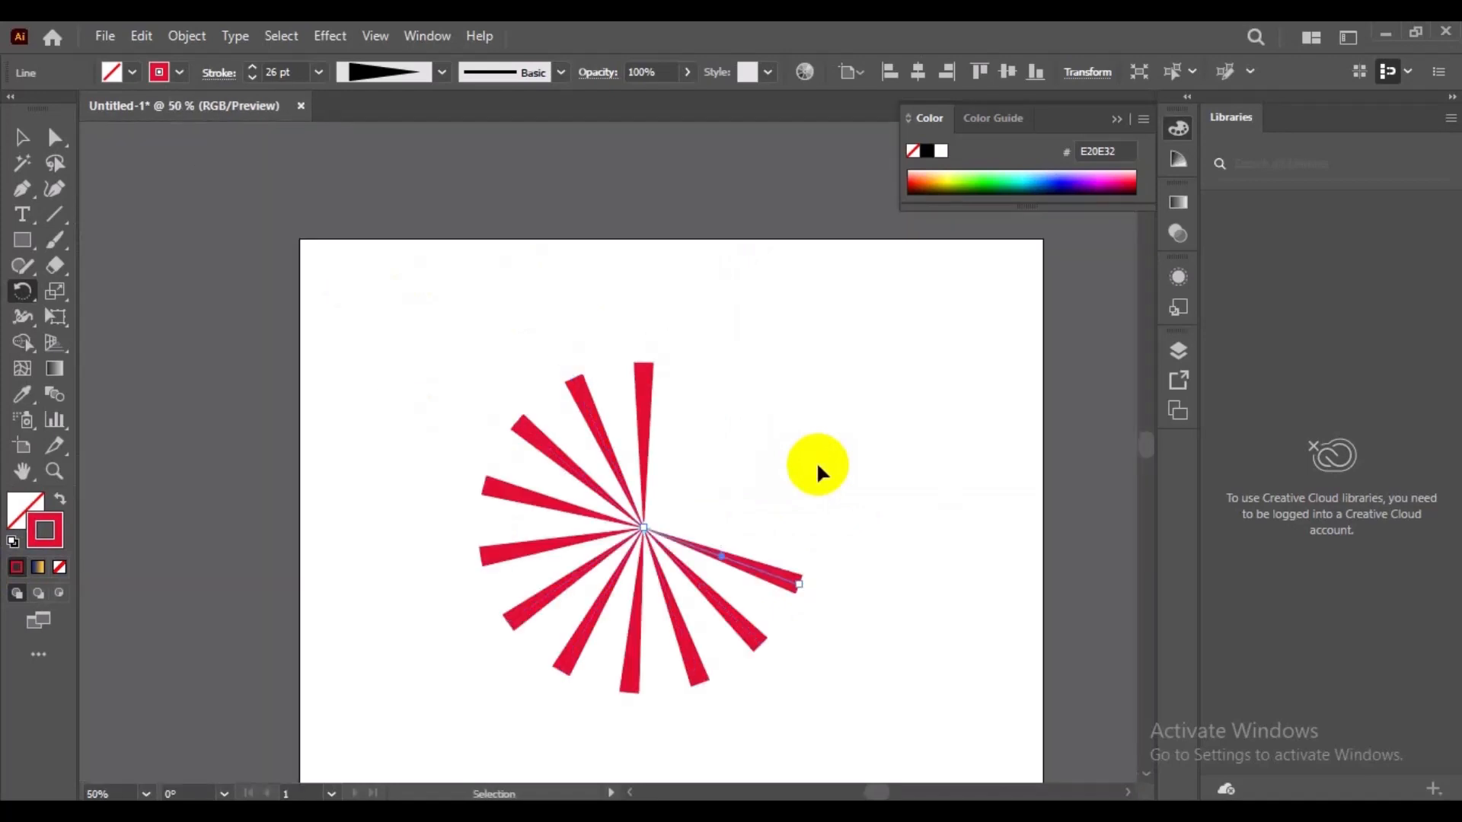
pyautogui.hotkey('ctrl', 'd')
pyautogui.hotkey('ctrl', 'z')
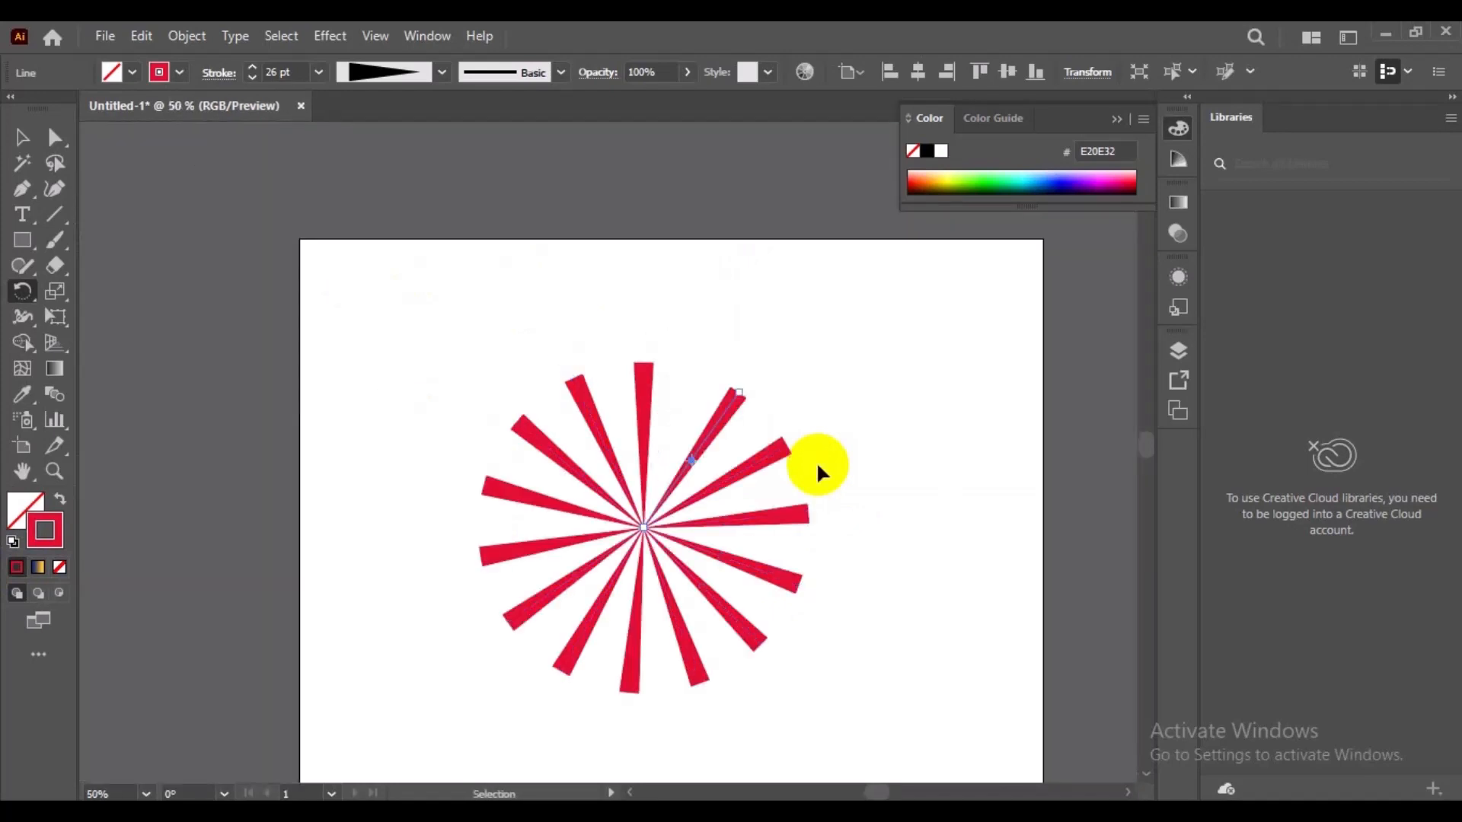
# Step: Keep repeating the 25° rotated copy for further turns so extra rays fill the gaps between the existing ones
pyautogui.hotkey('ctrl', 'd')
pyautogui.hotkey('ctrl', 'd')
pyautogui.hotkey('ctrl', 'd')
pyautogui.hotkey('ctrl', 'd')
pyautogui.hotkey('ctrl', 'd')
pyautogui.hotkey('ctrl', 'd')
pyautogui.hotkey('ctrl', 'd')
pyautogui.hotkey('ctrl', 'd')
pyautogui.hotkey('ctrl', 'd')
pyautogui.hotkey('ctrl', 'd')
pyautogui.hotkey('ctrl', 'd')
pyautogui.hotkey('ctrl', 'd')
pyautogui.hotkey('ctrl', 'd')
pyautogui.hotkey('ctrl', 'd')
pyautogui.hotkey('ctrl', 'd')
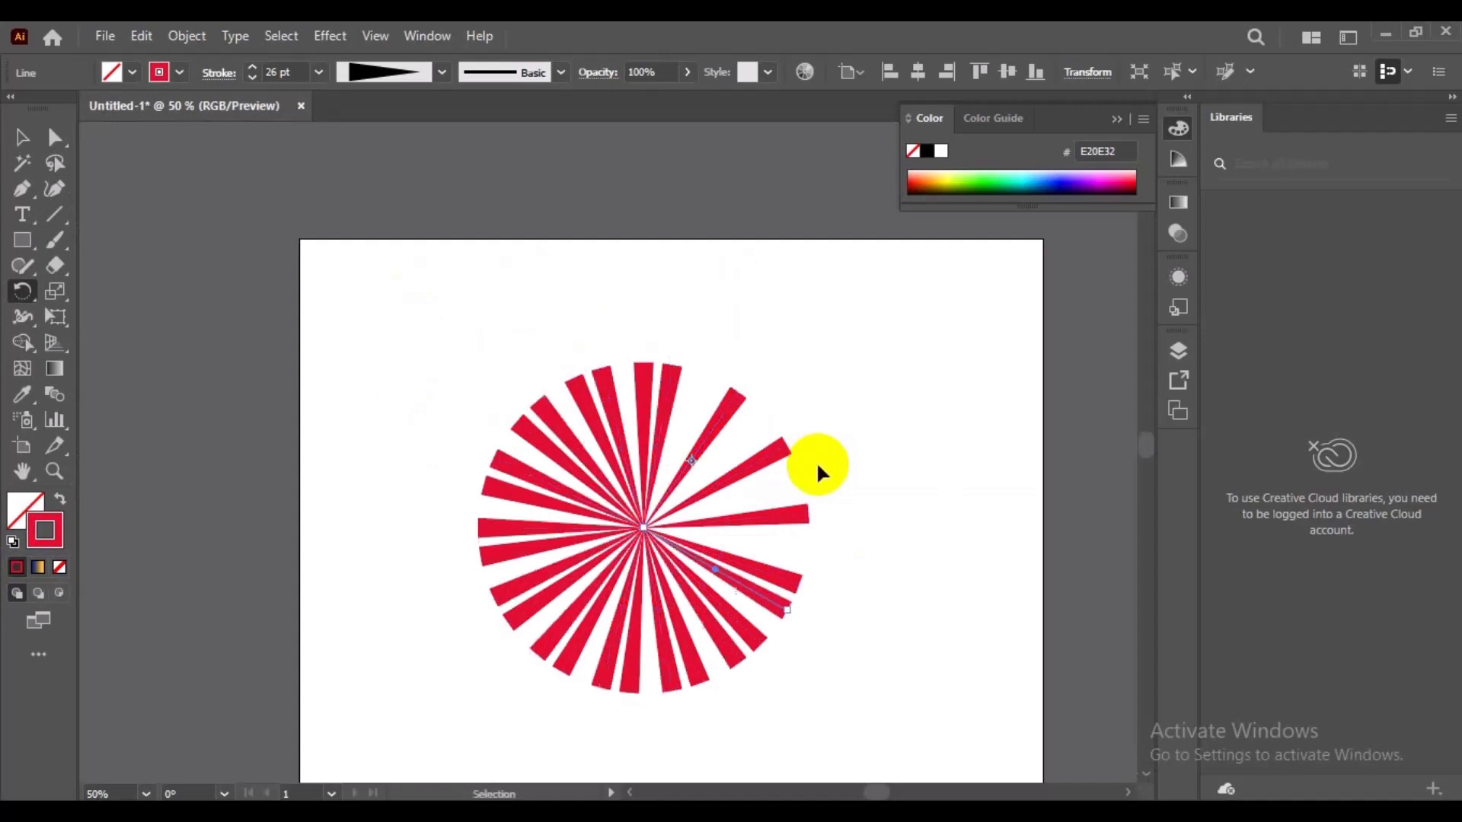
pyautogui.hotkey('ctrl', 'd')
pyautogui.hotkey('ctrl', 'd')
pyautogui.hotkey('ctrl', 'd')
pyautogui.hotkey('ctrl', 'd')
pyautogui.hotkey('ctrl', 'd')
pyautogui.hotkey('ctrl', 'd')
pyautogui.hotkey('ctrl', 'd')
pyautogui.hotkey('ctrl', 'd')
pyautogui.hotkey('ctrl', 'd')
pyautogui.hotkey('ctrl', 'd')
pyautogui.hotkey('ctrl', 'd')
pyautogui.hotkey('ctrl', 'd')
pyautogui.hotkey('ctrl', 'd')
pyautogui.hotkey('ctrl', 'd')
pyautogui.hotkey('ctrl', 'd')
pyautogui.hotkey('ctrl', 'd')
pyautogui.hotkey('ctrl', 'd')
pyautogui.hotkey('ctrl', 'd')
pyautogui.hotkey('ctrl', 'd')
pyautogui.hotkey('ctrl', 'd')
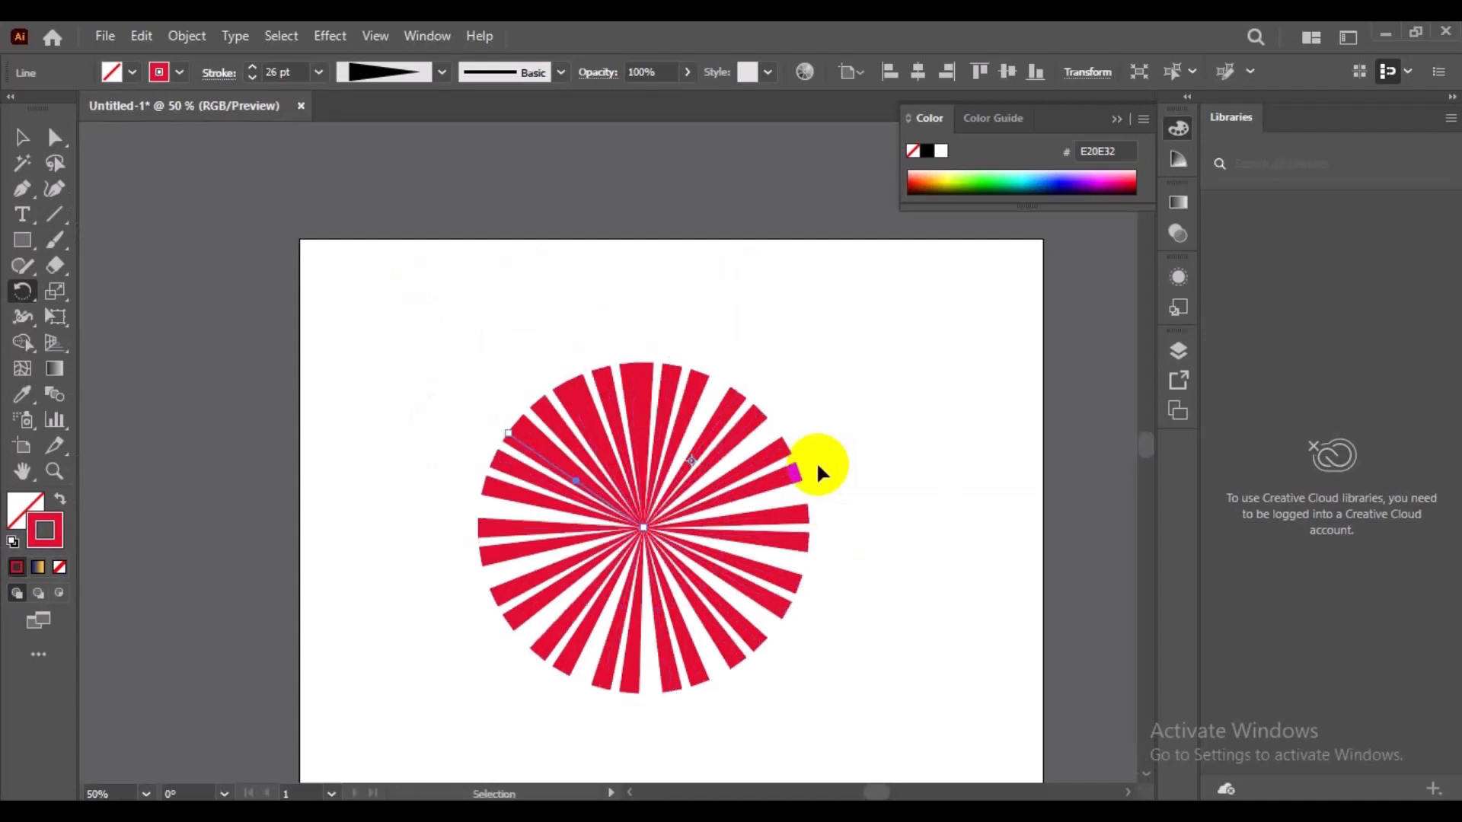
pyautogui.hotkey('ctrl', 'd')
pyautogui.hotkey('ctrl', 'd')
pyautogui.hotkey('ctrl', 'd')
pyautogui.hotkey('ctrl', 'd')
pyautogui.hotkey('ctrl', 'd')
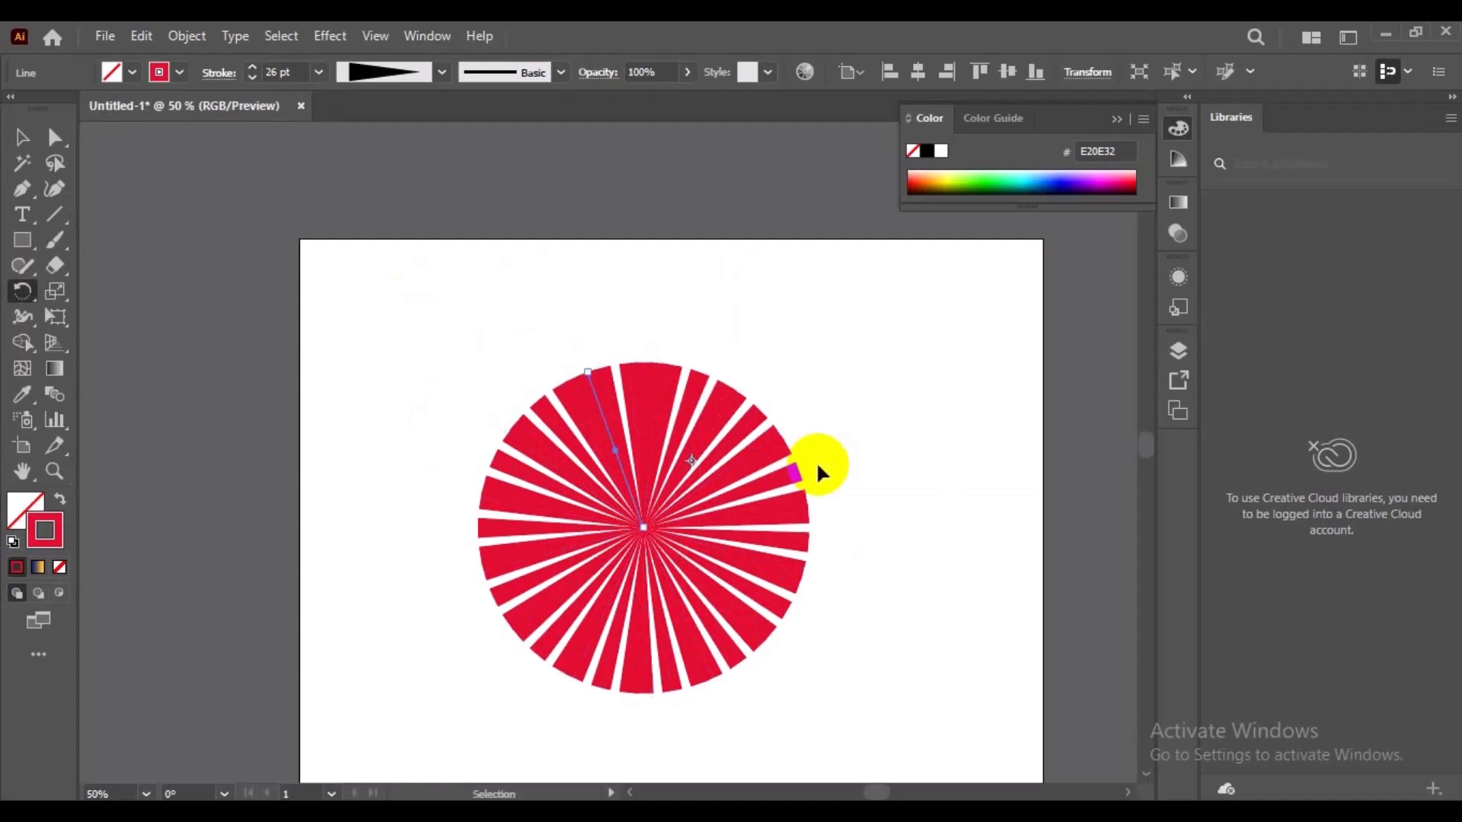
# Step: Undo all the 25° rotated copies so only the original vertical tapered line is left
pyautogui.hotkey('ctrl', 'z')
pyautogui.hotkey('ctrl', 'z')
pyautogui.hotkey('ctrl', 'z')
pyautogui.hotkey('ctrl', 'z')
pyautogui.hotkey('ctrl', 'z')
pyautogui.hotkey('ctrl', 'z')
pyautogui.hotkey('ctrl', 'z')
pyautogui.hotkey('ctrl', 'z')
pyautogui.hotkey('ctrl', 'z')
pyautogui.hotkey('ctrl', 'z')
pyautogui.hotkey('ctrl', 'z')
pyautogui.hotkey('ctrl', 'z')
pyautogui.hotkey('ctrl', 'z')
pyautogui.hotkey('ctrl', 'z')
pyautogui.hotkey('ctrl', 'z')
pyautogui.hotkey('ctrl', 'z')
pyautogui.hotkey('ctrl', 'z')
pyautogui.hotkey('ctrl', 'z')
pyautogui.hotkey('ctrl', 'z')
pyautogui.hotkey('ctrl', 'z')
pyautogui.hotkey('ctrl', 'z')
pyautogui.hotkey('ctrl', 'z')
pyautogui.hotkey('ctrl', 'z')
pyautogui.hotkey('ctrl', 'z')
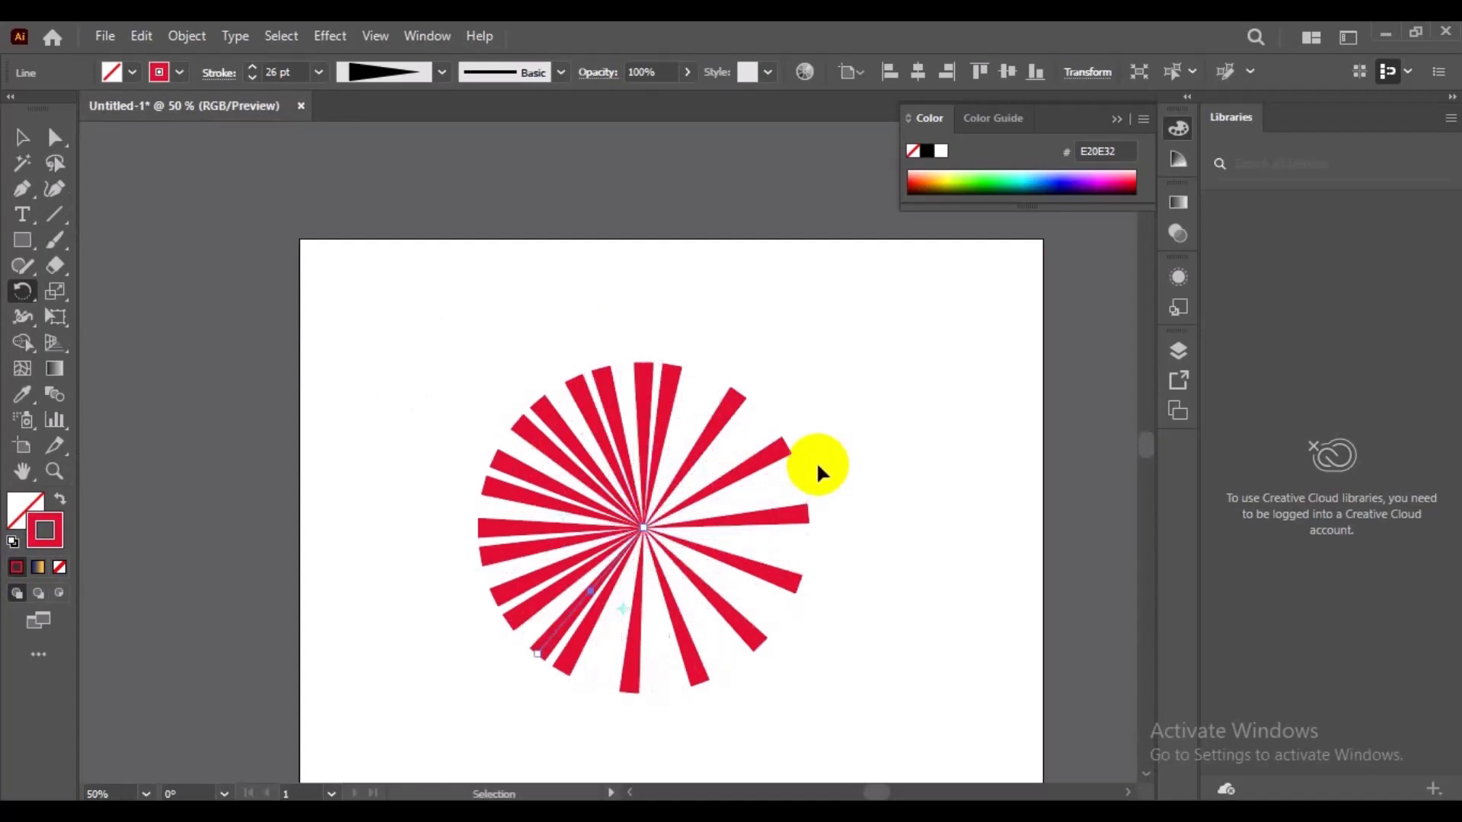
pyautogui.hotkey('ctrl', 'z')
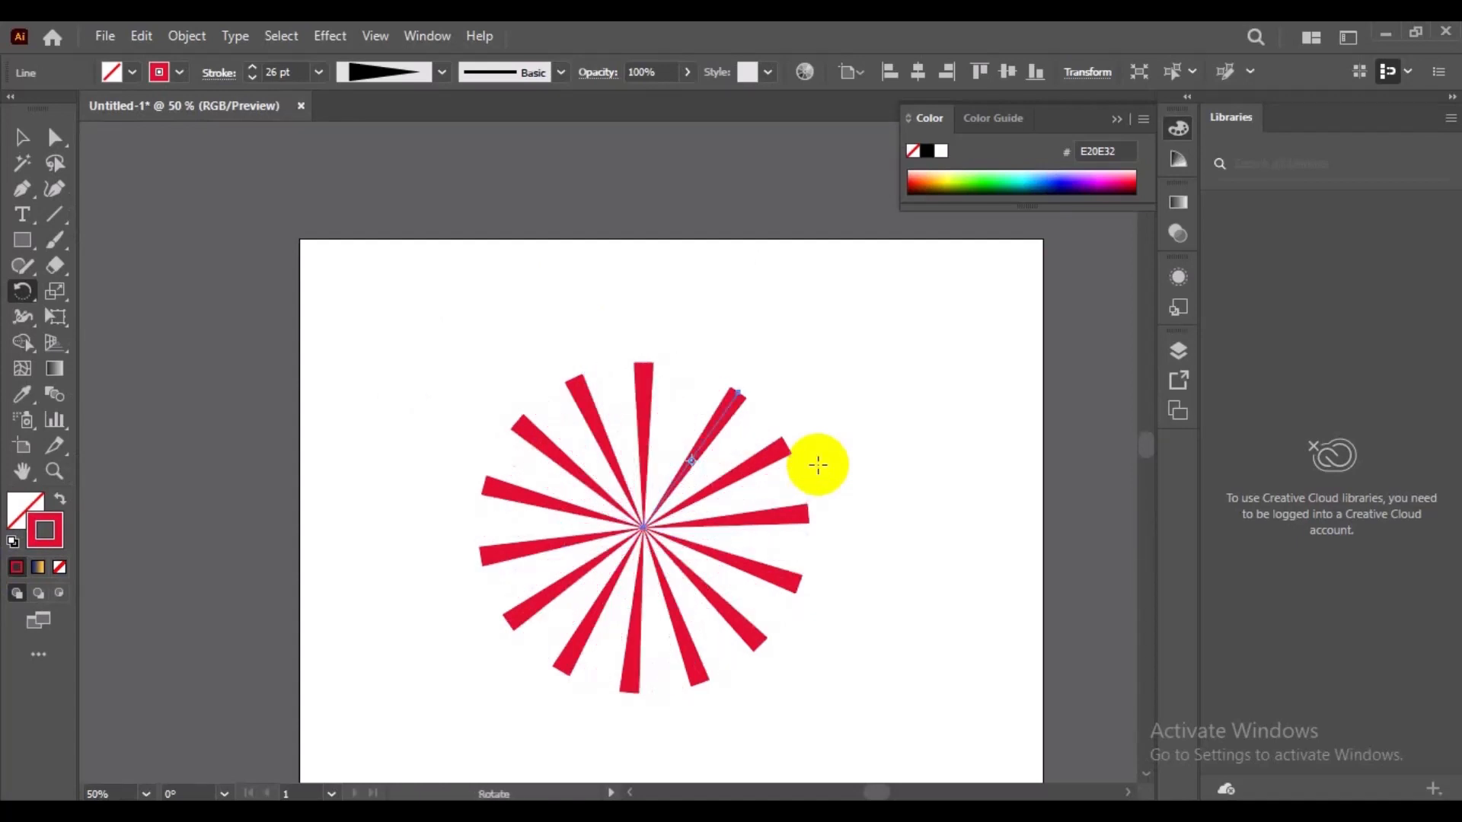
pyautogui.hotkey('ctrl', 'z')
pyautogui.hotkey('ctrl', 'z')
pyautogui.hotkey('ctrl', 'z')
pyautogui.hotkey('ctrl', 'z')
pyautogui.hotkey('ctrl', 'z')
pyautogui.hotkey('ctrl', 'z')
pyautogui.hotkey('ctrl', 'z')
pyautogui.hotkey('ctrl', 'z')
pyautogui.hotkey('ctrl', 'z')
pyautogui.hotkey('ctrl', 'z')
pyautogui.hotkey('ctrl', 'z')
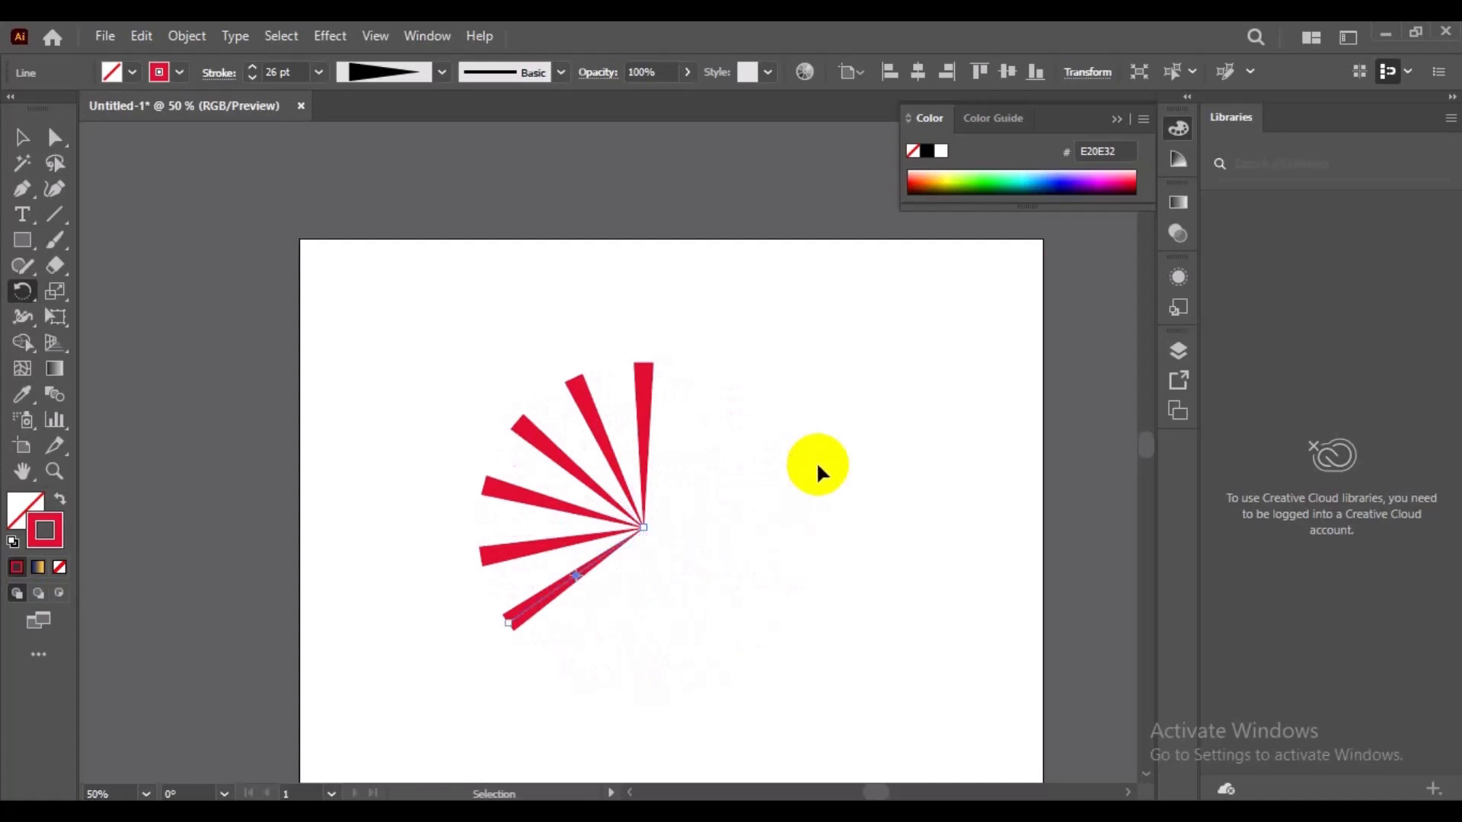
pyautogui.hotkey('ctrl', 'z')
pyautogui.hotkey('ctrl', 'z')
# Step: Create a copy of the red tapered line rotated 15° about its lower tip
pyautogui.click(674, 536)
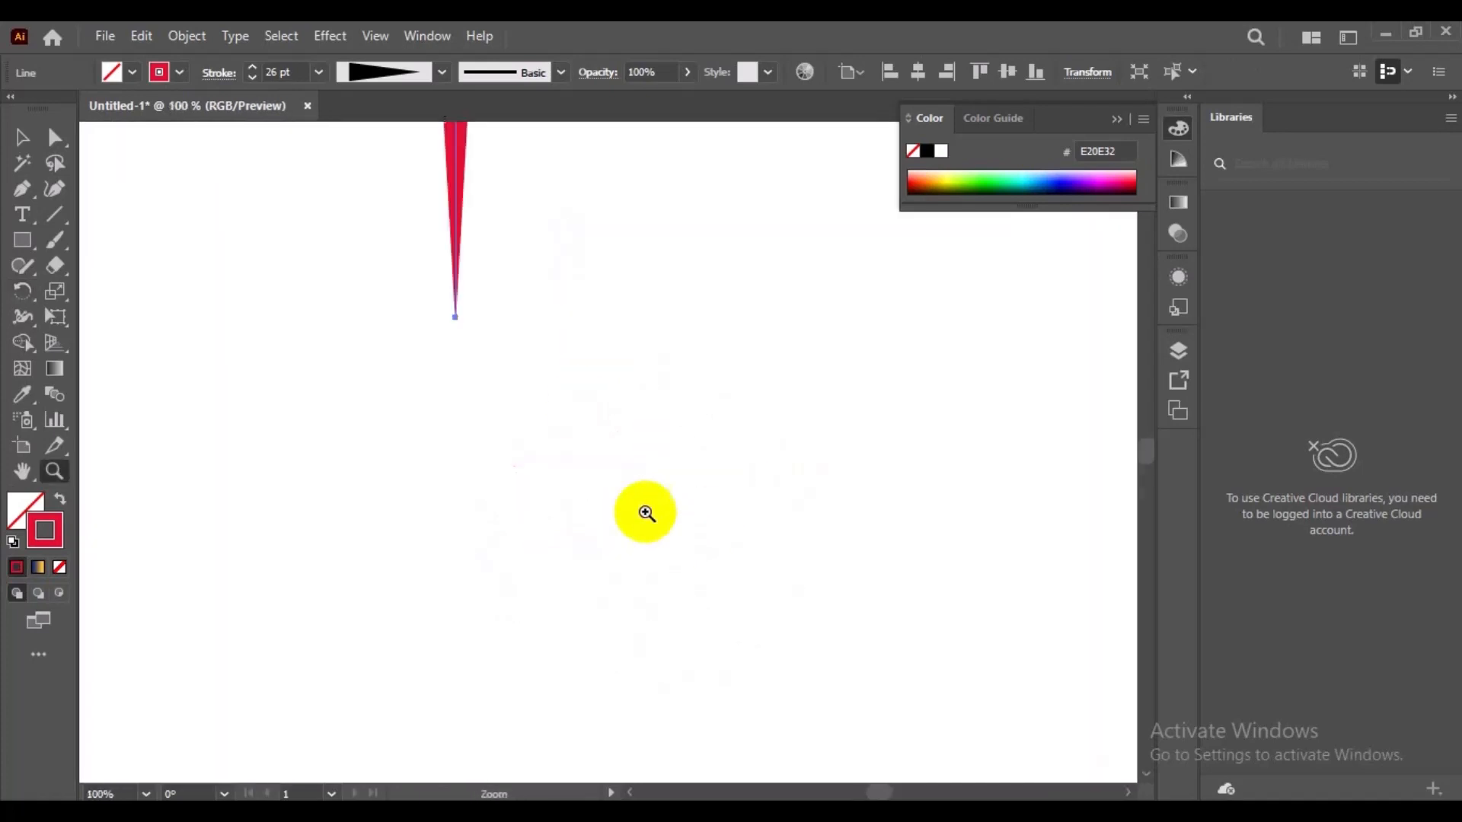
pyautogui.click(13, 303)
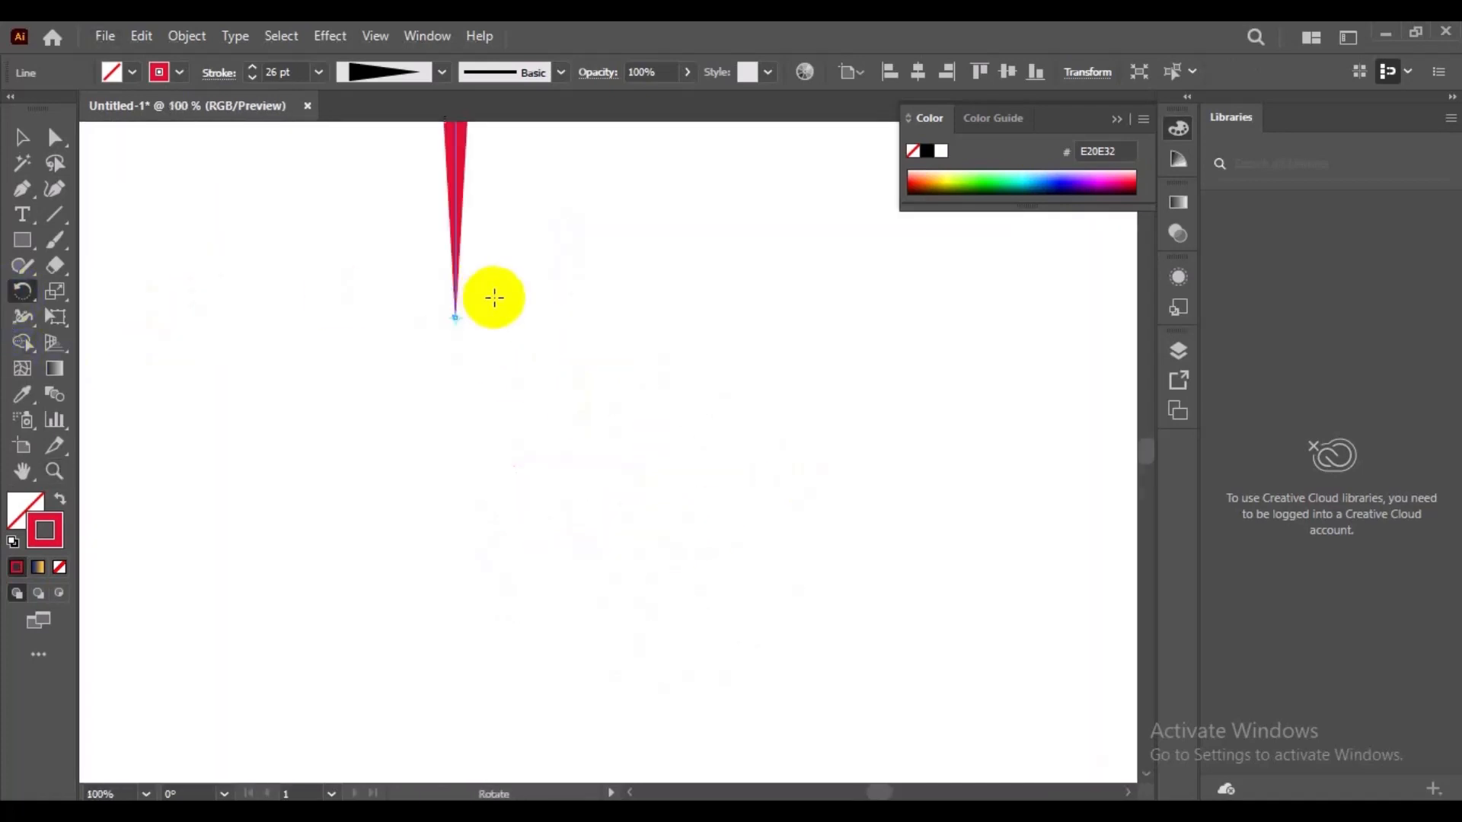
pyautogui.keyDown('alt'); pyautogui.click(455, 317); pyautogui.keyUp('alt')
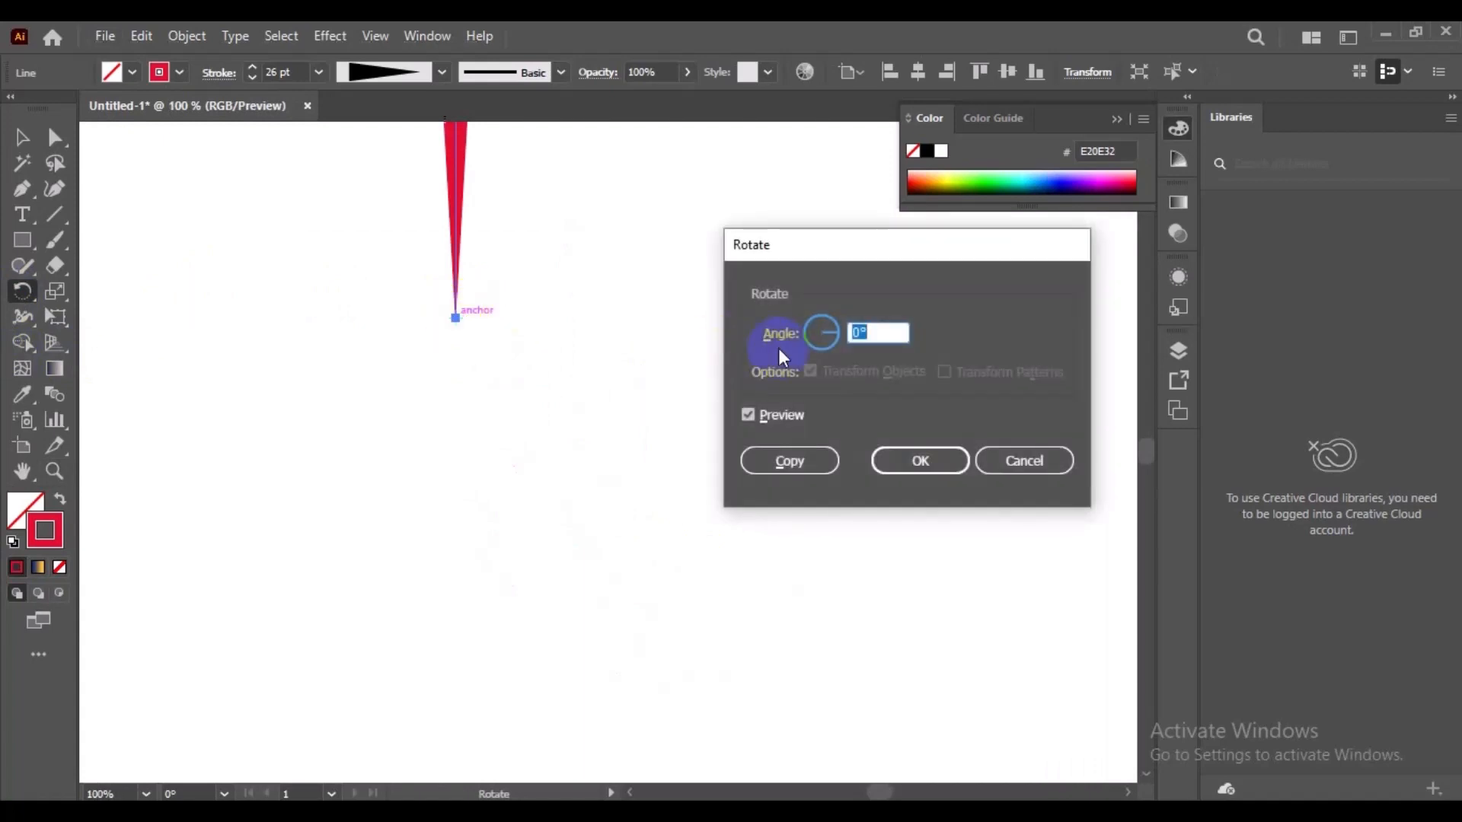
pyautogui.write('15')
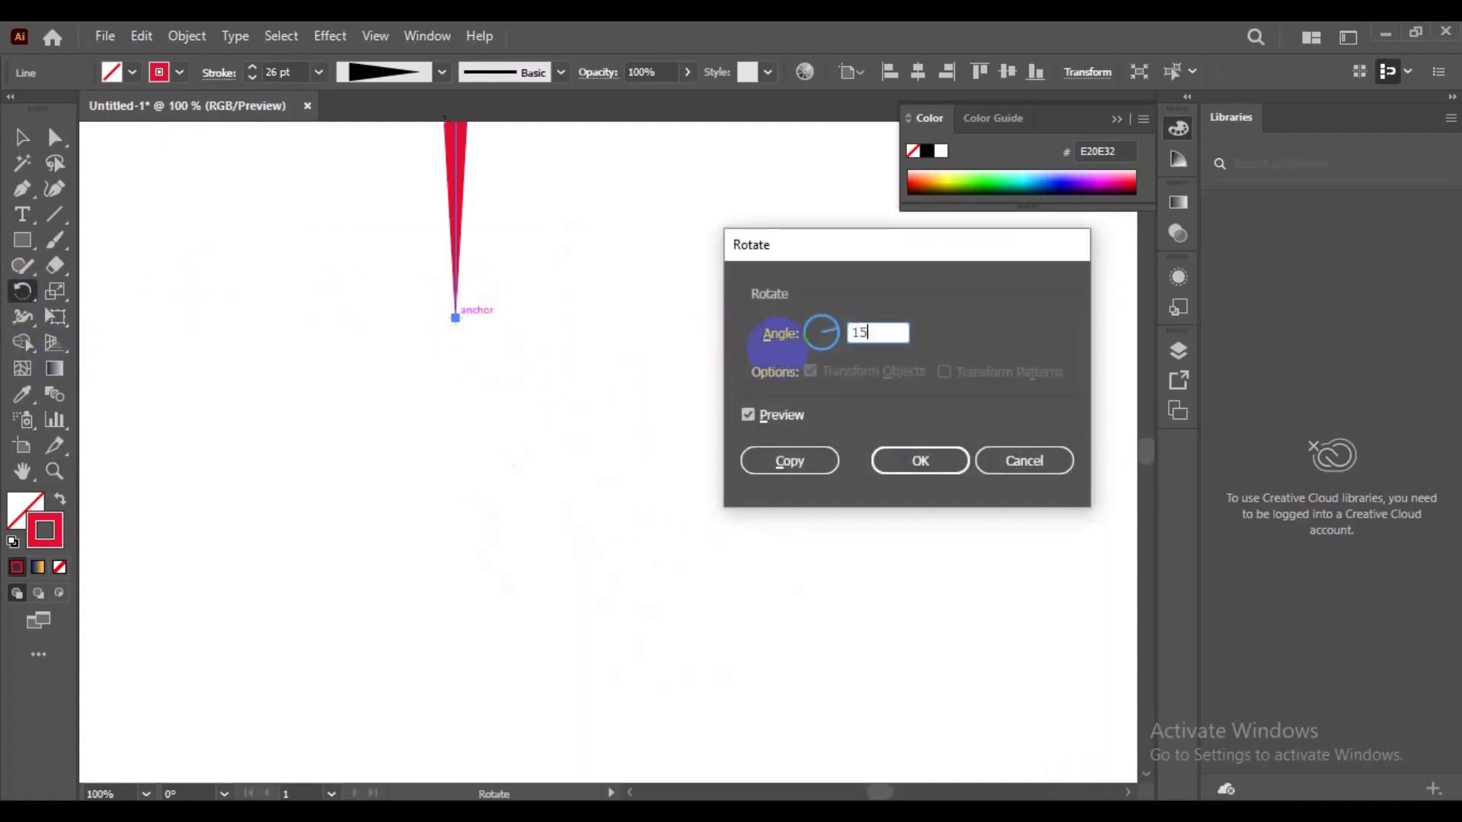
pyautogui.click(812, 483)
# Step: Repeat the 15° rotated copy around the tip until the evenly spaced rays complete a full circle
pyautogui.hotkey('ctrl', '-')
pyautogui.hotkey('ctrl', '-')
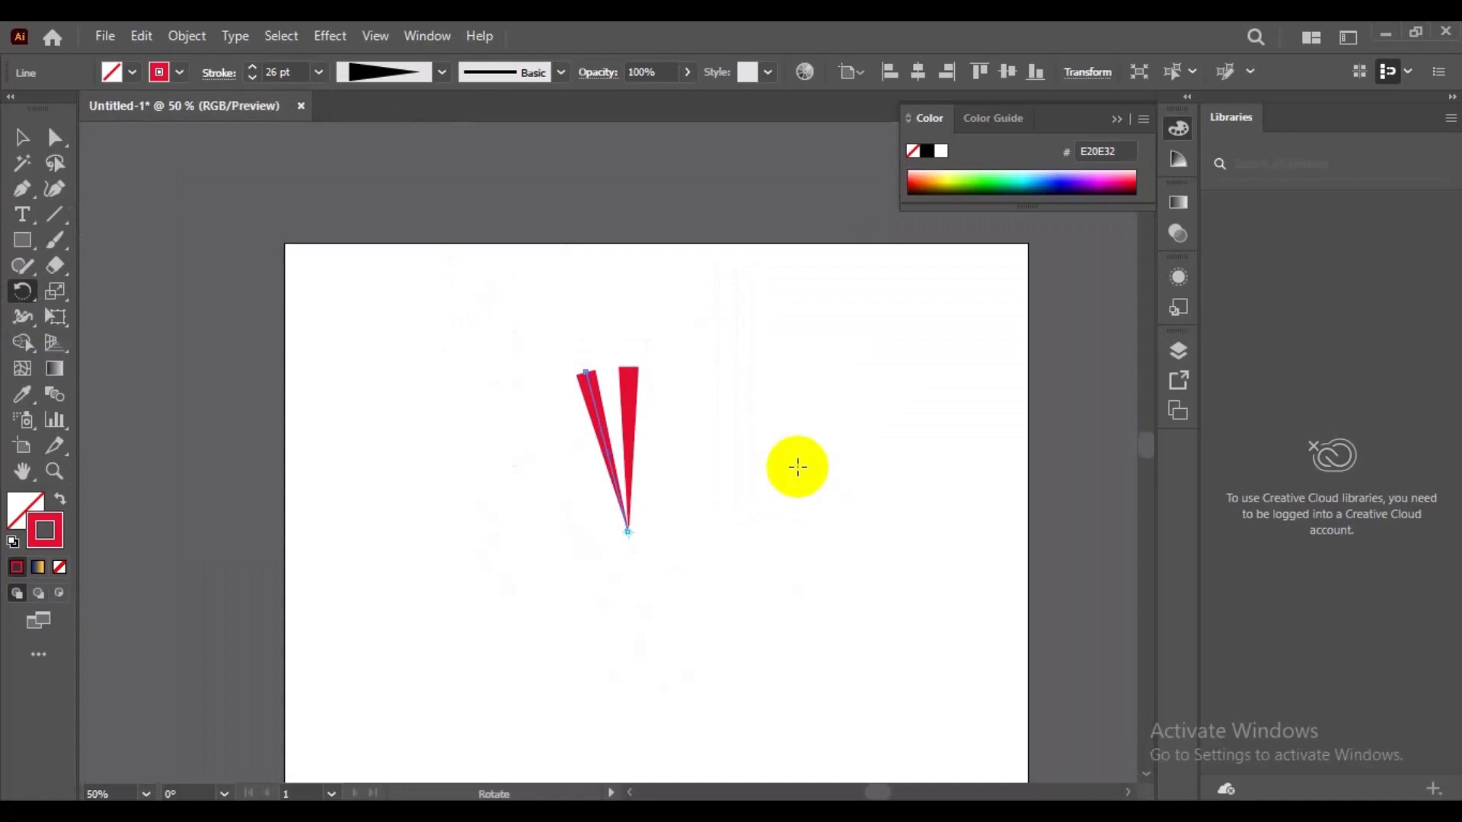
pyautogui.hotkey('ctrl', 'd')
pyautogui.hotkey('ctrl', 'd')
pyautogui.hotkey('ctrl', 'd')
pyautogui.hotkey('ctrl', 'd')
pyautogui.hotkey('ctrl', 'd')
pyautogui.hotkey('ctrl', 'd')
pyautogui.hotkey('ctrl', 'd')
pyautogui.hotkey('ctrl', 'd')
pyautogui.hotkey('ctrl', 'd')
pyautogui.hotkey('ctrl', 'd')
pyautogui.hotkey('ctrl', 'd')
pyautogui.hotkey('ctrl', 'd')
pyautogui.hotkey('ctrl', 'd')
pyautogui.hotkey('ctrl', 'd')
pyautogui.hotkey('ctrl', 'd')
pyautogui.hotkey('ctrl', 'd')
pyautogui.hotkey('ctrl', 'd')
pyautogui.hotkey('ctrl', 'd')
pyautogui.hotkey('ctrl', 'd')
pyautogui.hotkey('ctrl', 'd')
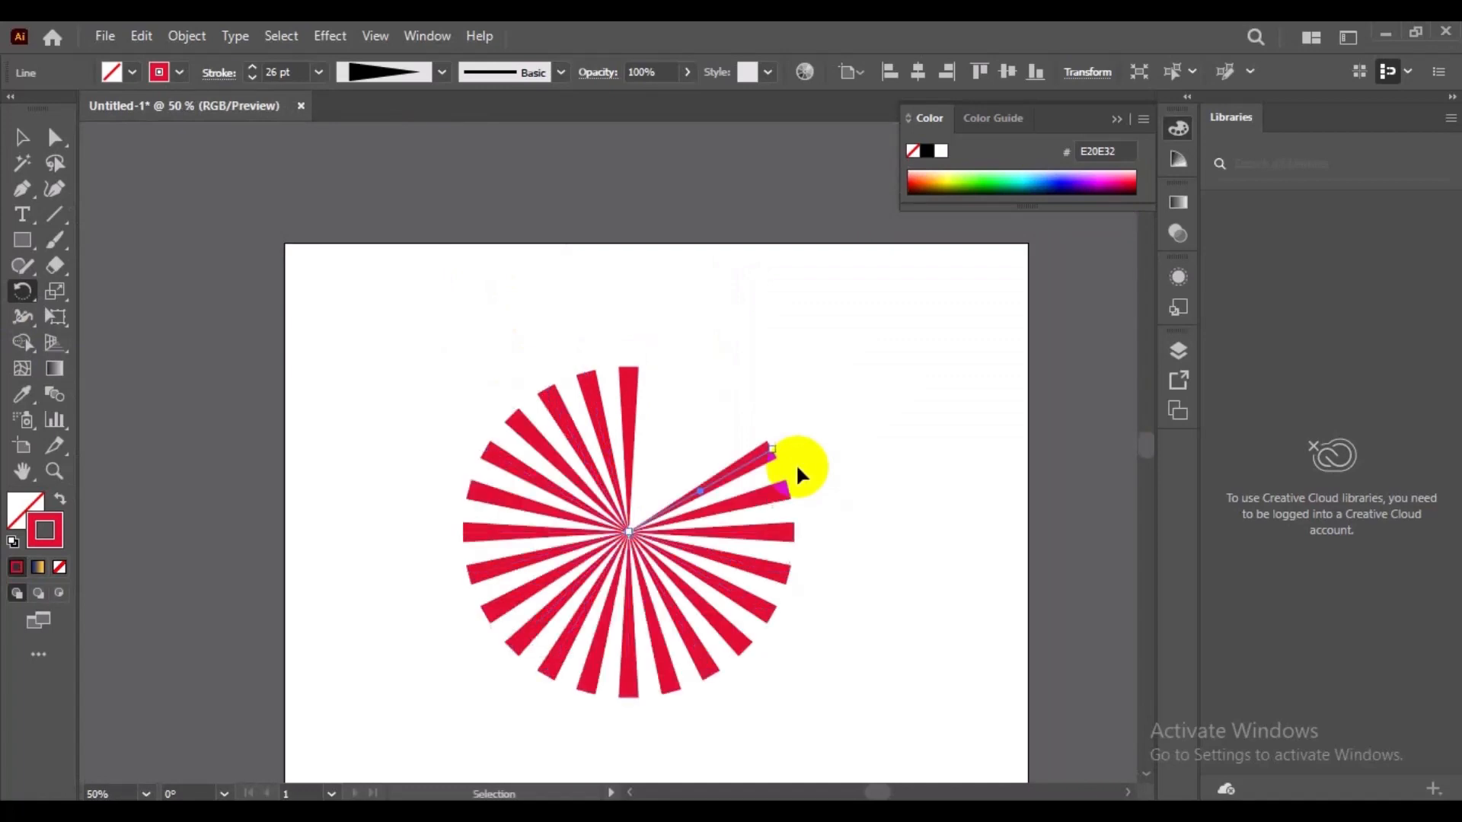
pyautogui.hotkey('ctrl', 'd')
pyautogui.hotkey('ctrl', 'd')
pyautogui.hotkey('ctrl', 'd')
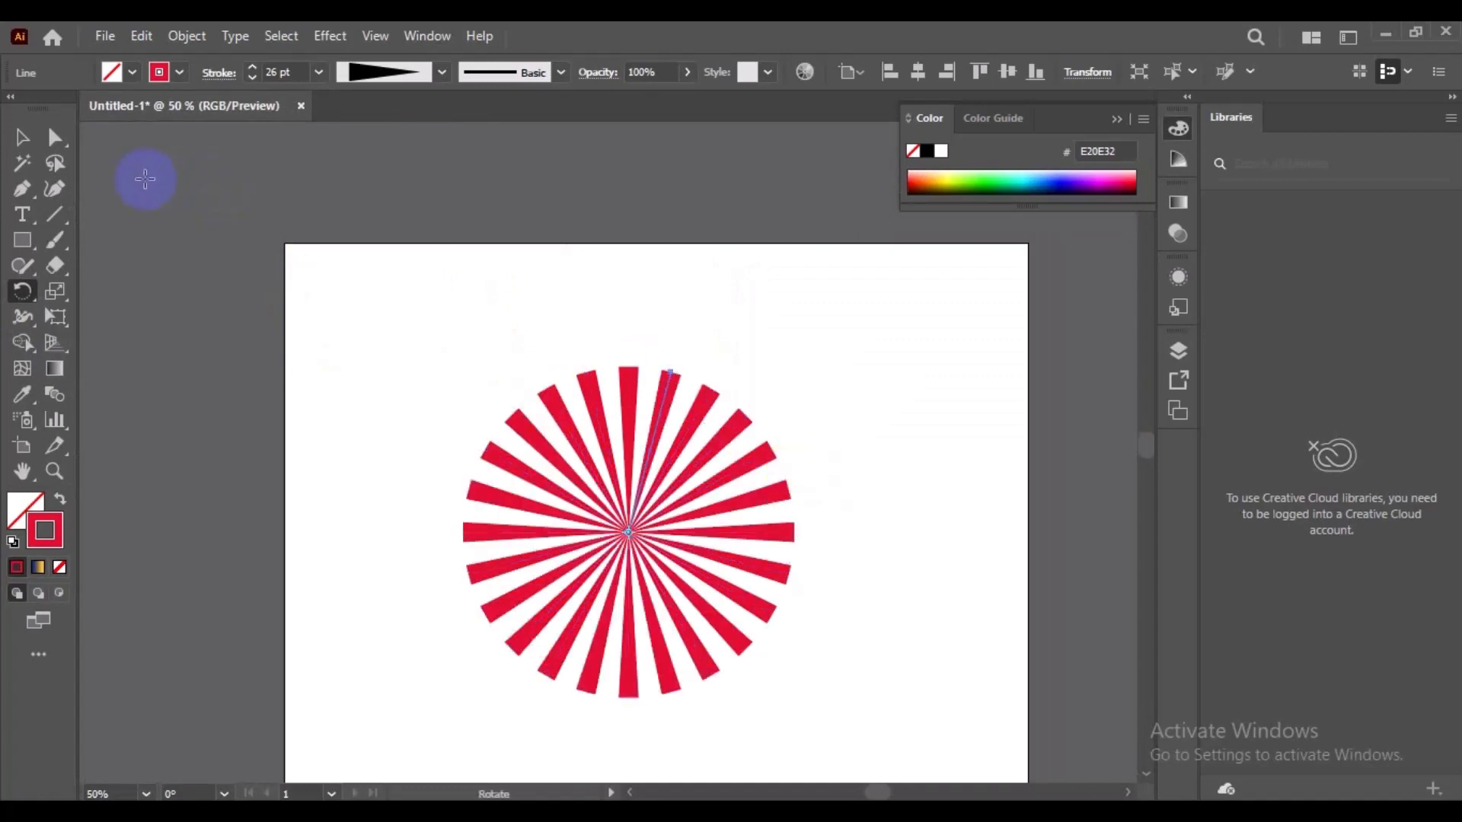
# Step: Draw a circle about 536 px in diameter around the ray pattern, centred on the point where the rays meet
pyautogui.click(24, 139)
pyautogui.click(414, 277)
pyautogui.moveTo(350, 347); pyautogui.dragTo(865, 564)
pyautogui.scroll(2, 979, 517)
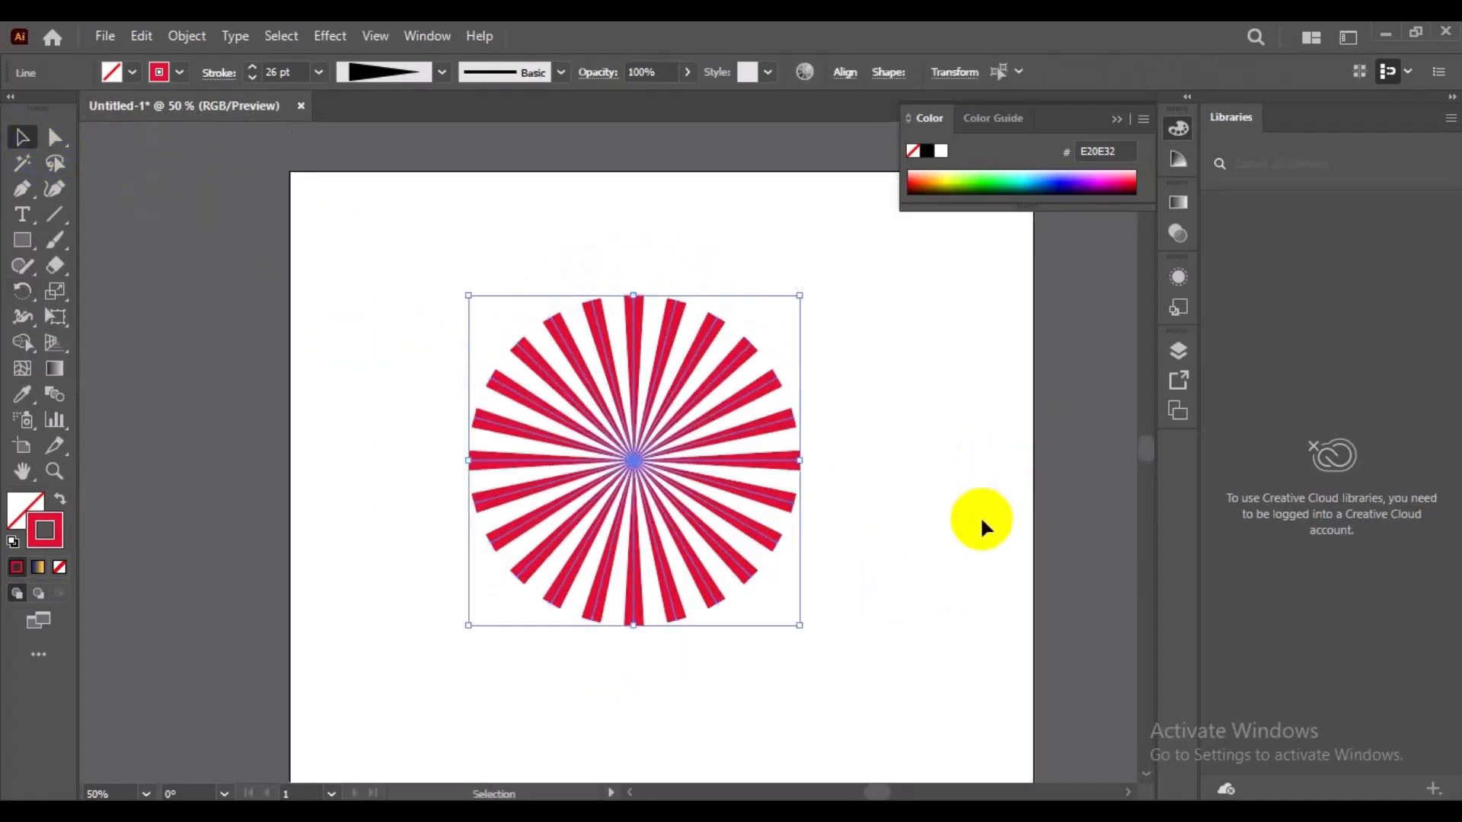
pyautogui.click(868, 343)
pyautogui.moveTo(22, 240); pyautogui.dragTo(141, 303)
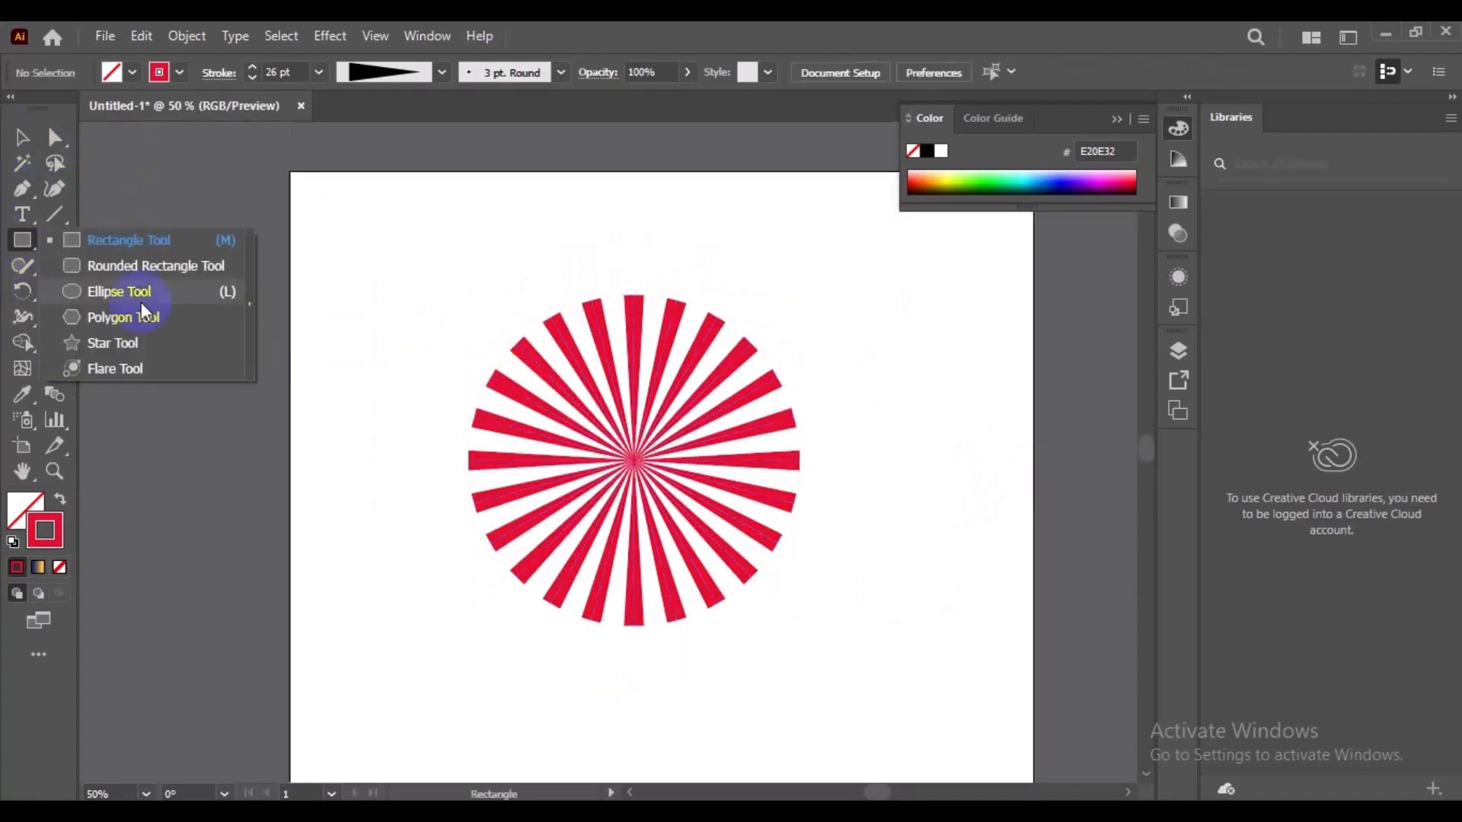
pyautogui.click(144, 295)
pyautogui.moveTo(352, 313); pyautogui.dragTo(832, 505)
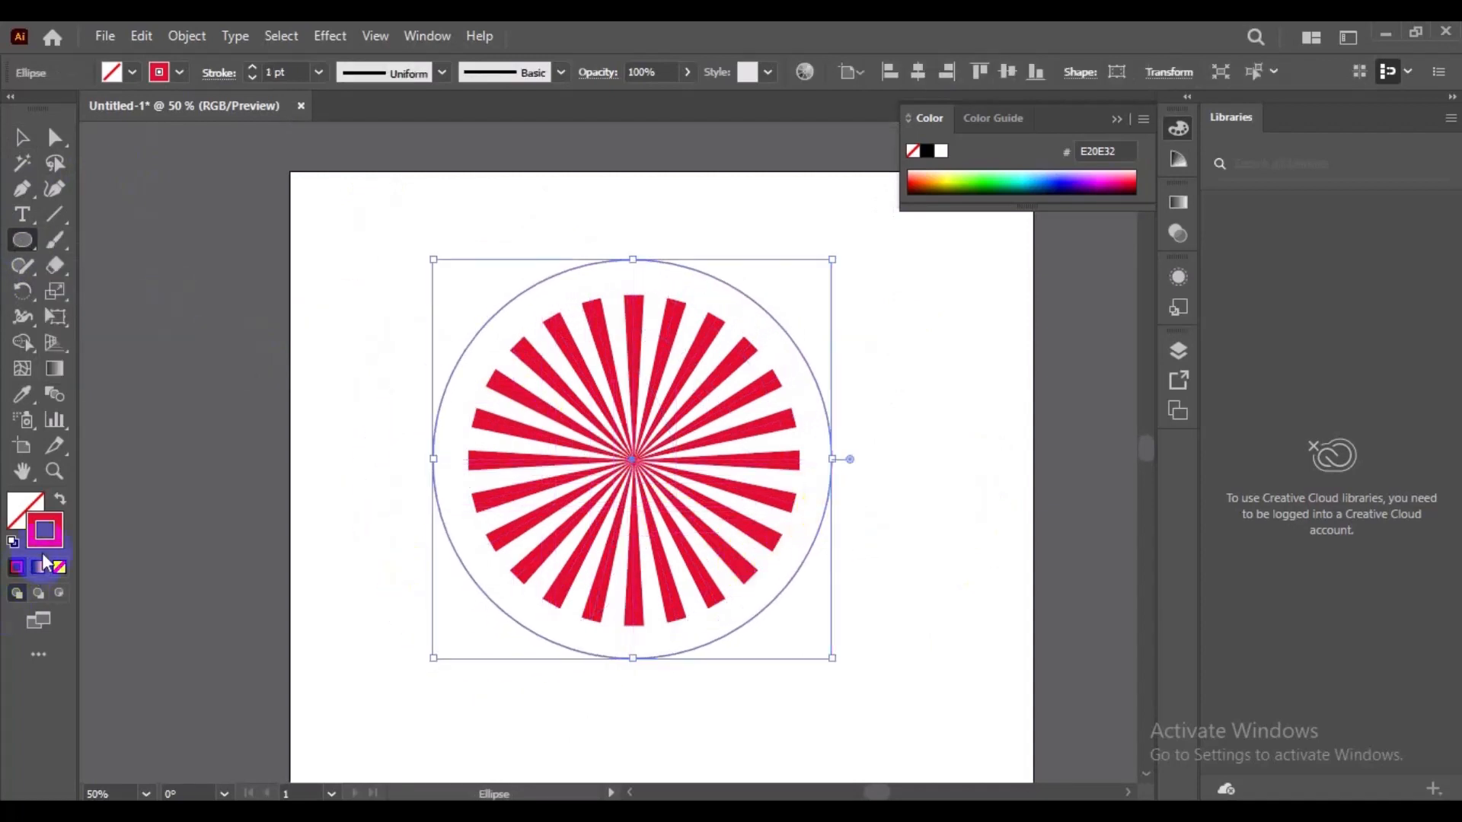
# Step: Set the circle's stroke weight to 16 pt
pyautogui.click(281, 73)
pyautogui.scroll(7, 281, 74)
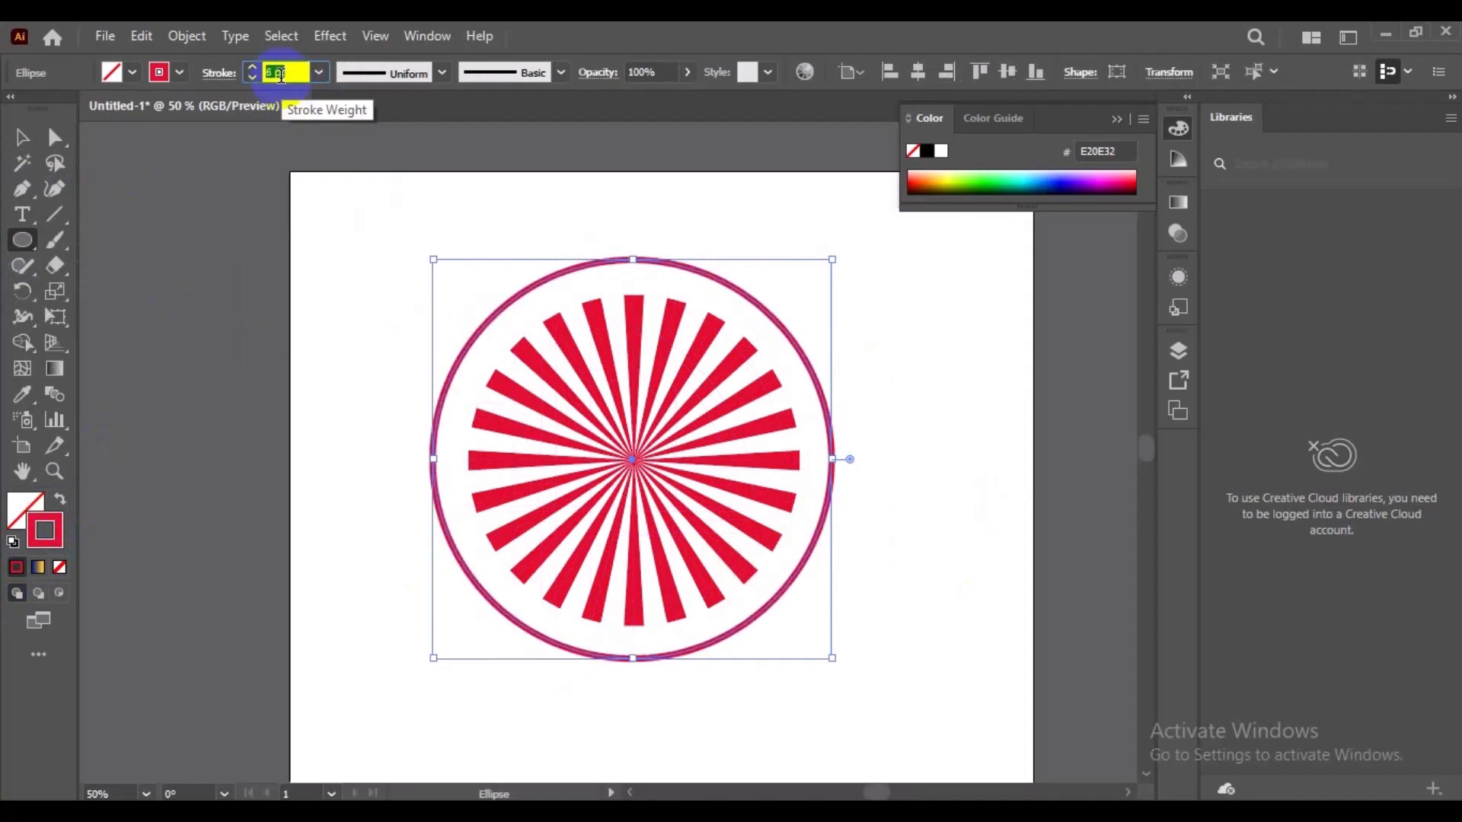
pyautogui.scroll(8, 281, 74)
pyautogui.click(245, 368)
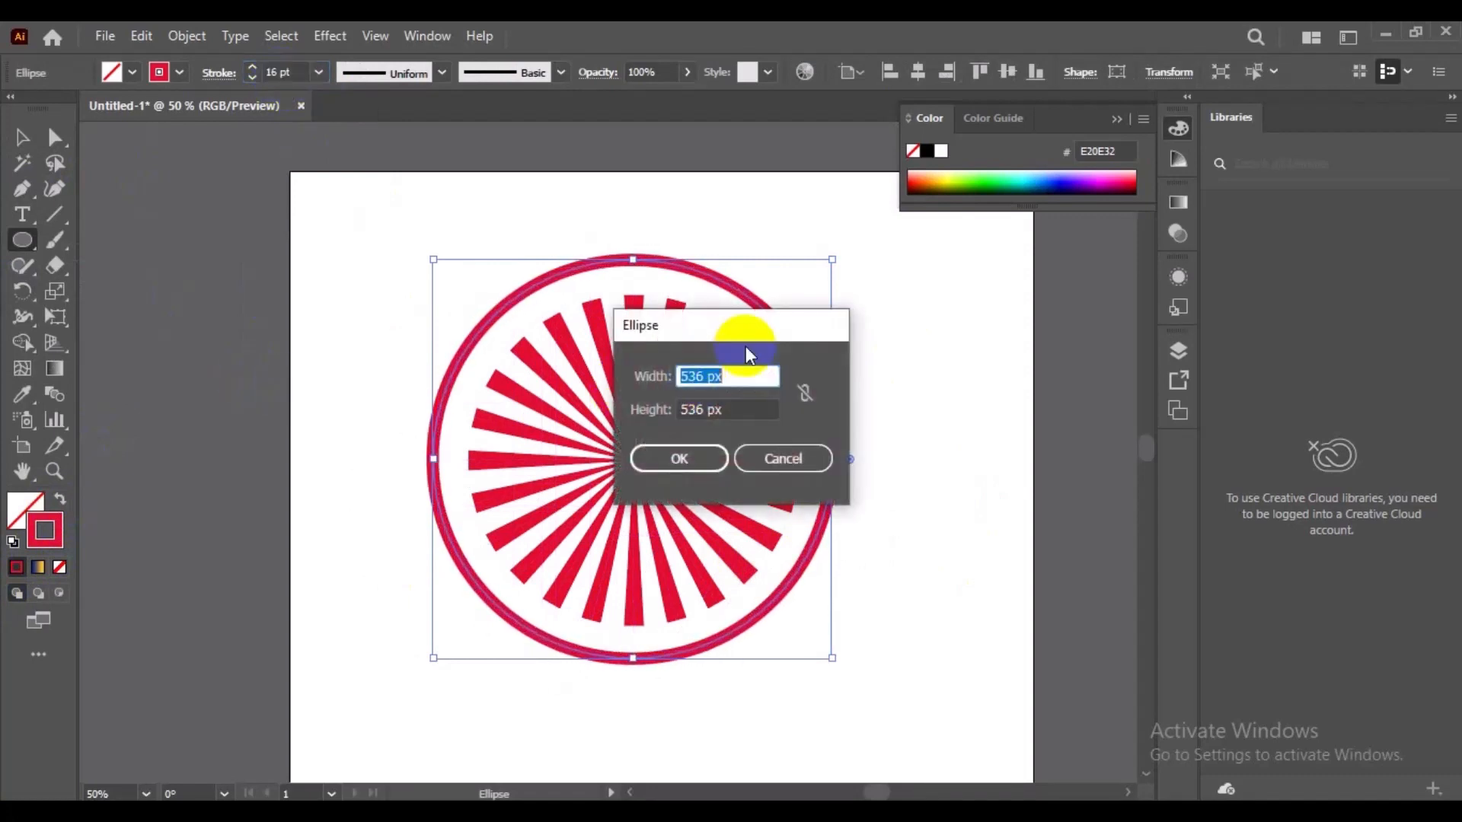
pyautogui.click(783, 457)
# Step: Shrink the circle about its centre so its ring meets the outer ends of the rays, and deselect it
pyautogui.press('v')
pyautogui.moveTo(833, 260); pyautogui.dragTo(800, 292)
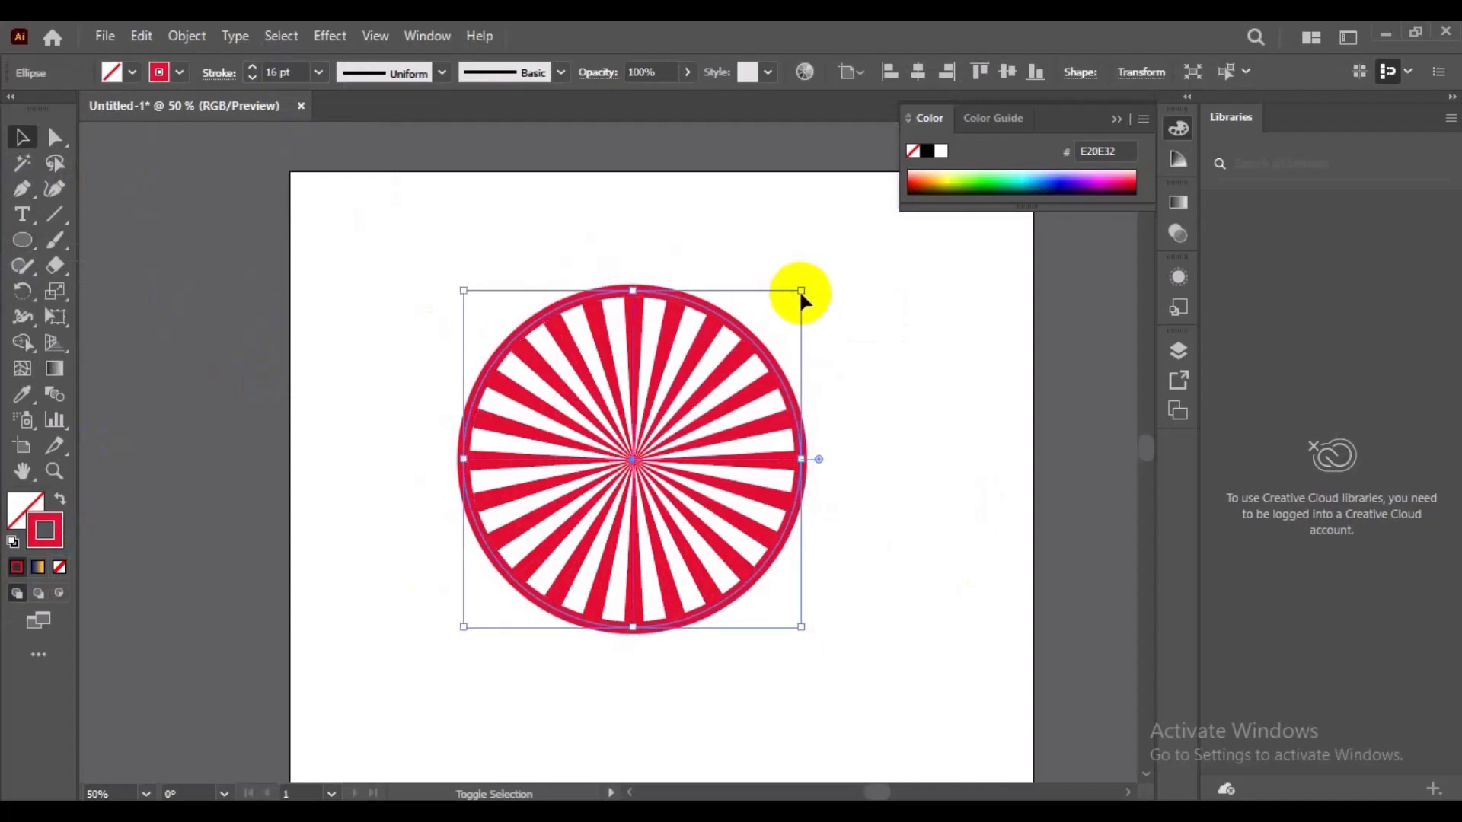
pyautogui.click(960, 425)
pyautogui.moveTo(959, 425); pyautogui.dragTo(964, 457)
pyautogui.moveTo(965, 537); pyautogui.dragTo(928, 518)
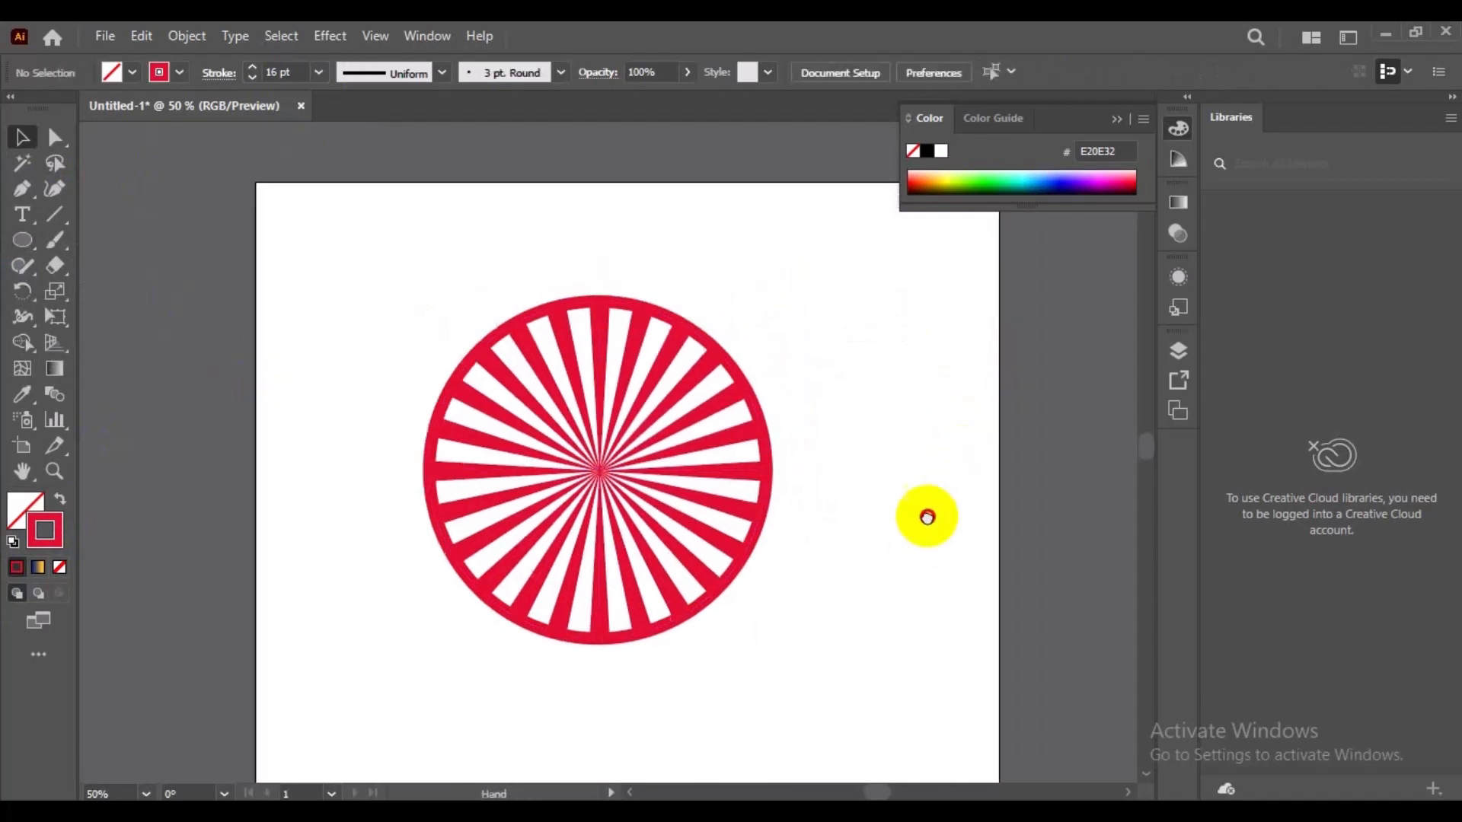
# Step: Delete the whole ray pattern together with its surrounding circle
pyautogui.moveTo(886, 608); pyautogui.dragTo(343, 254)
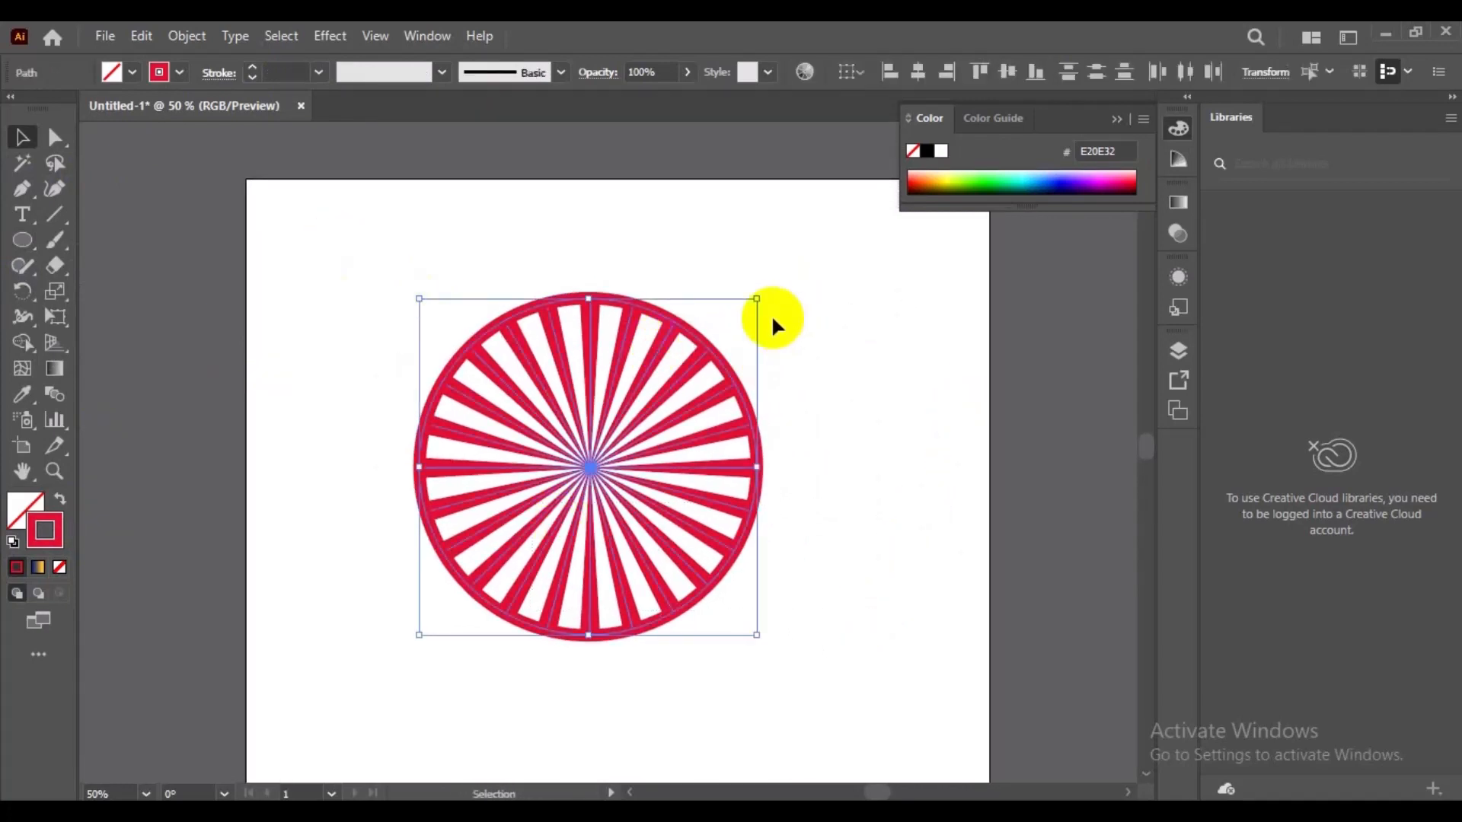
pyautogui.press('Delete')
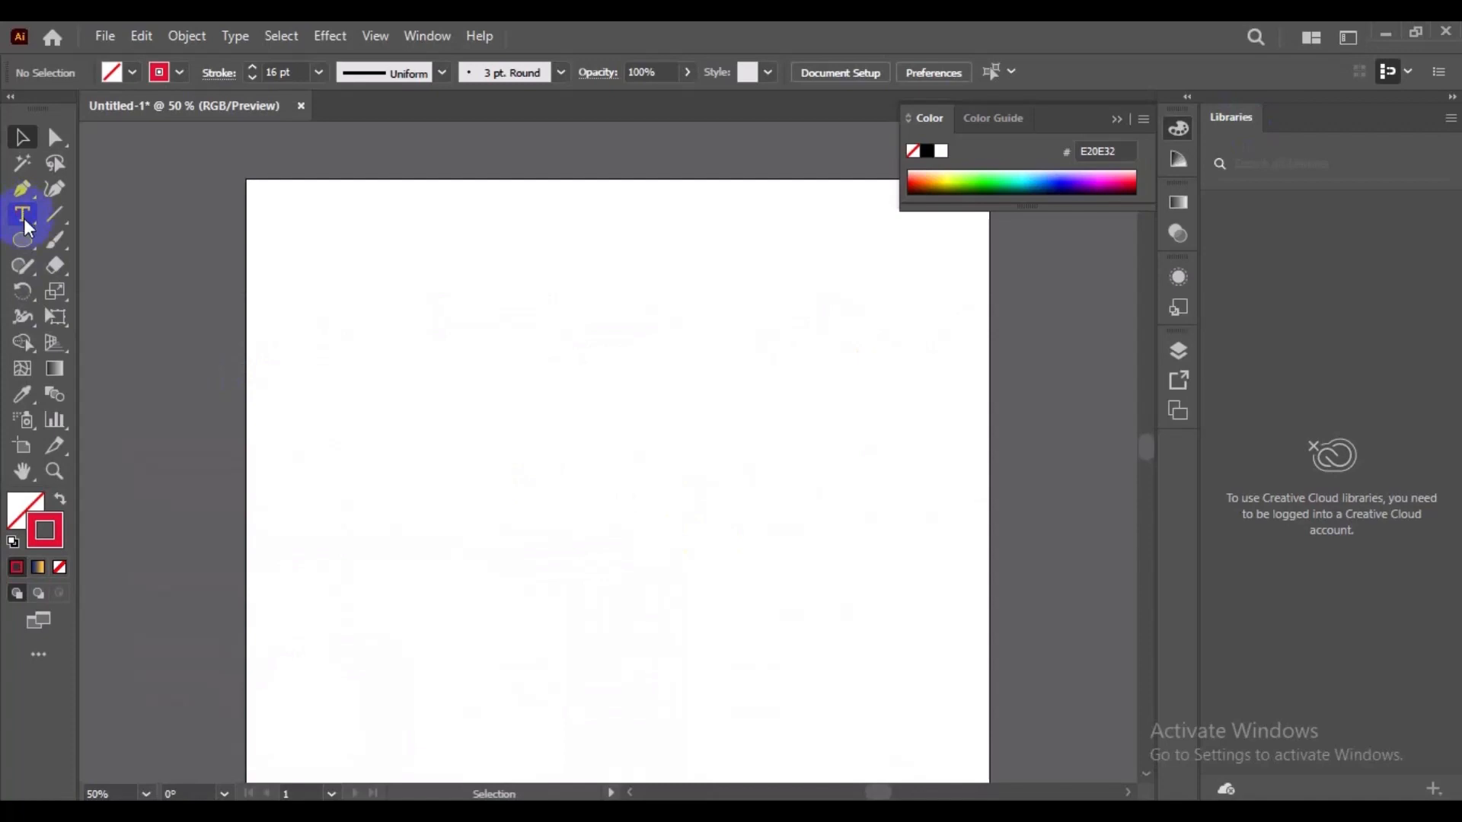
# Step: Create a point-text letter A near the artboard's upper edge at a font size of 450 pt
pyautogui.moveTo(25, 219); pyautogui.dragTo(97, 227)
pyautogui.click(414, 387)
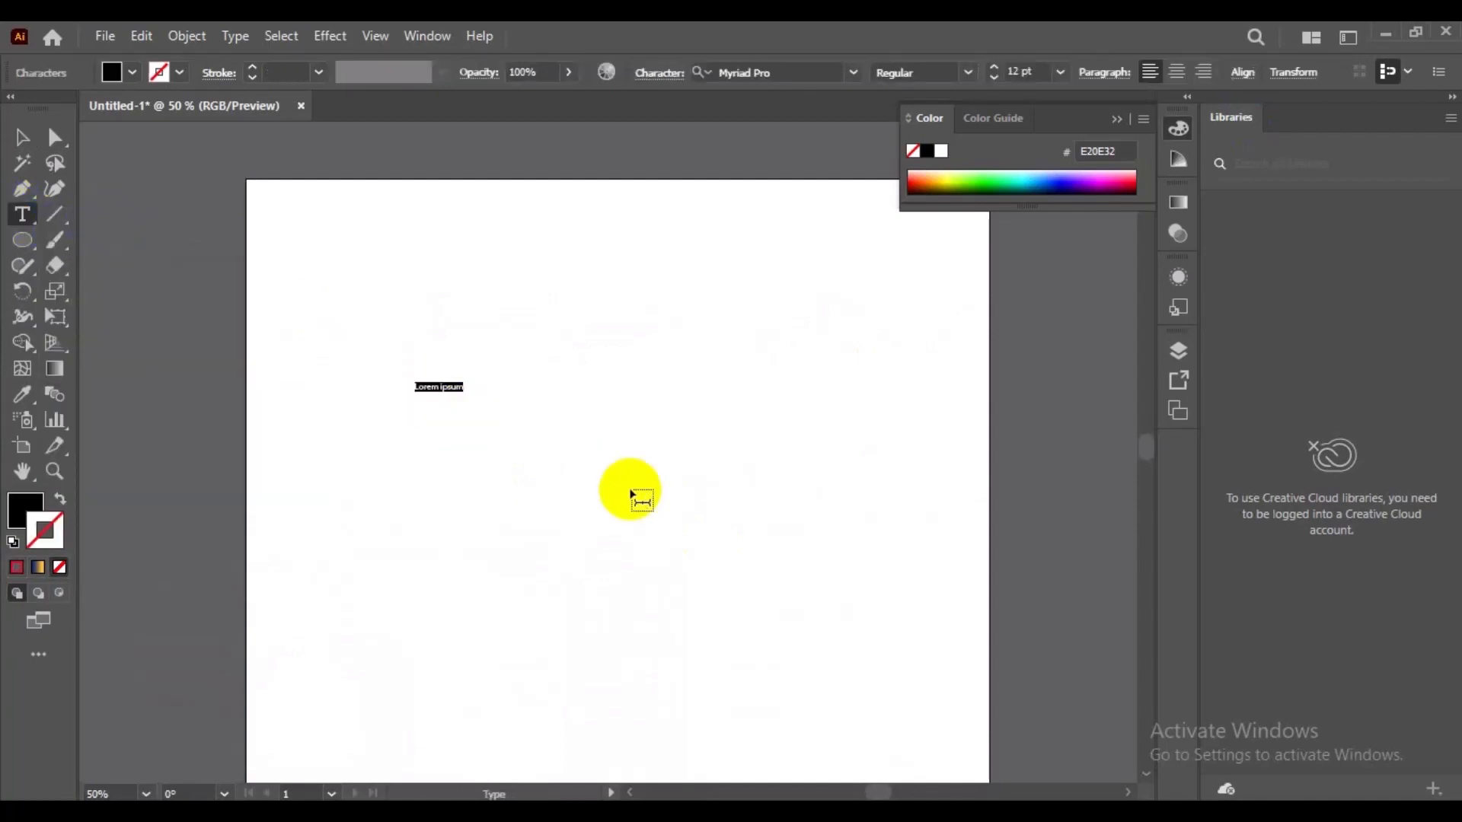
pyautogui.press('BackSpace')
pyautogui.click(1028, 71)
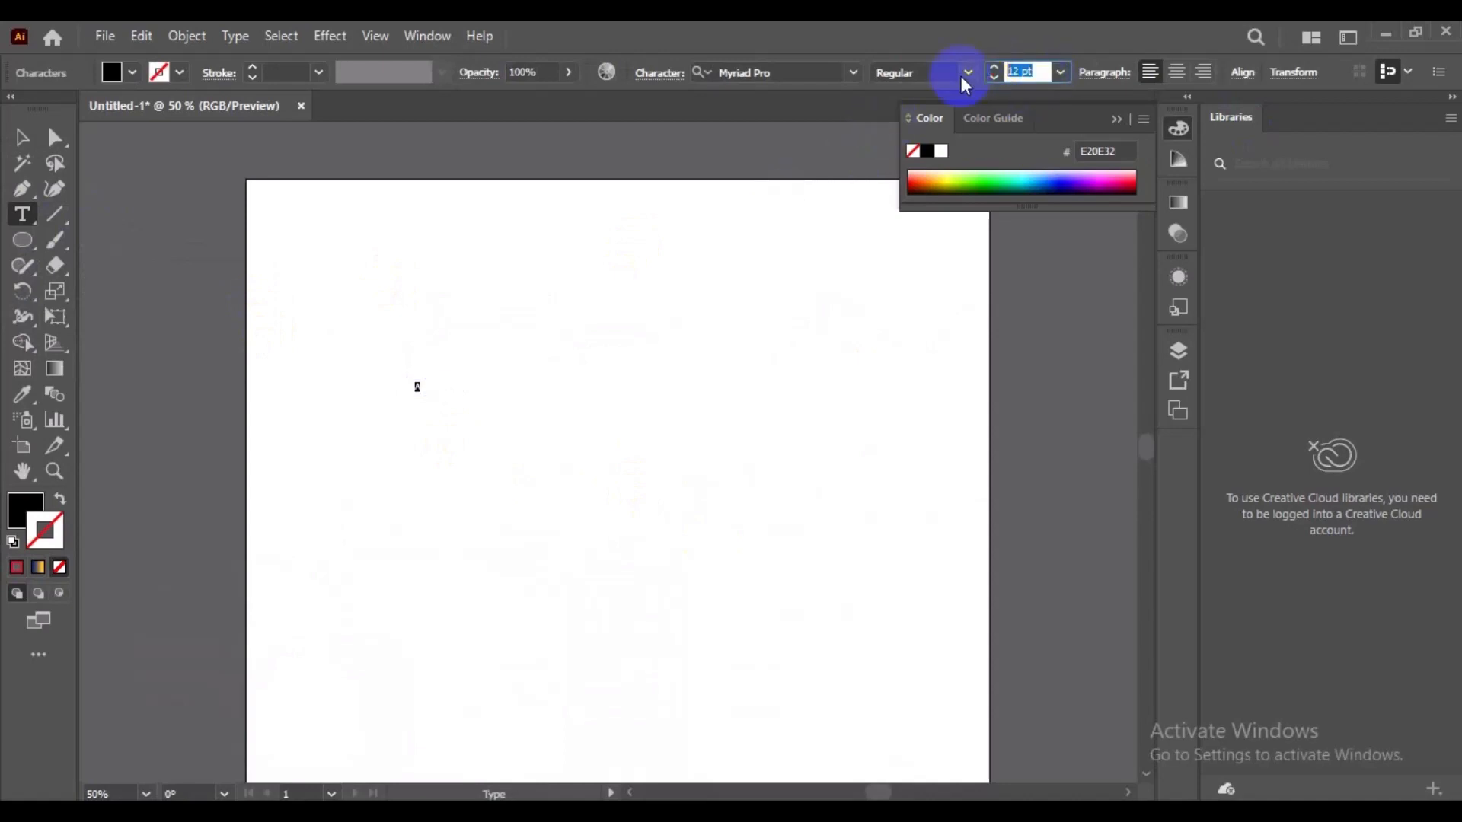
pyautogui.write('450')
pyautogui.press('Return')
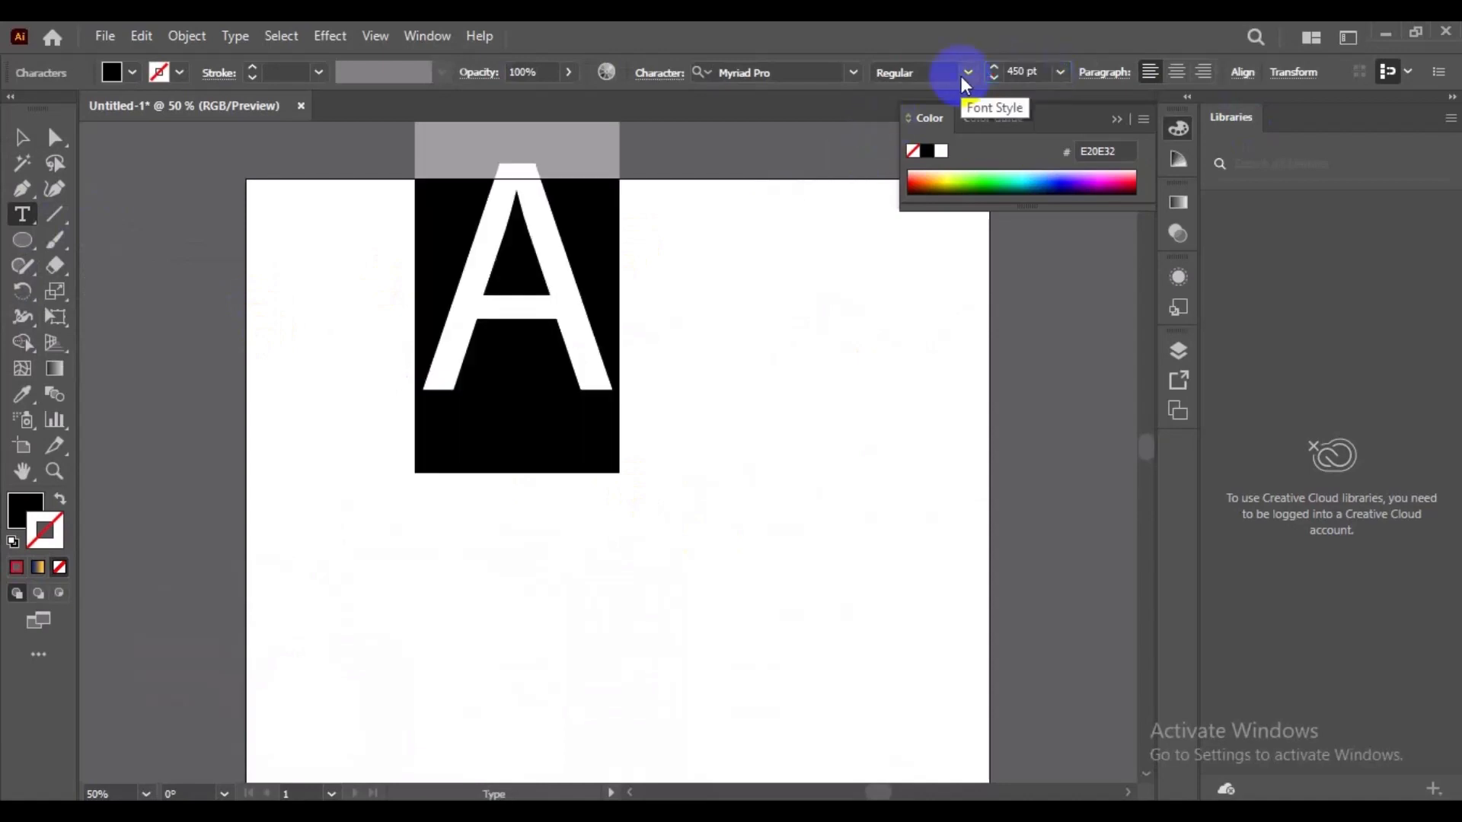
pyautogui.click(41, 137)
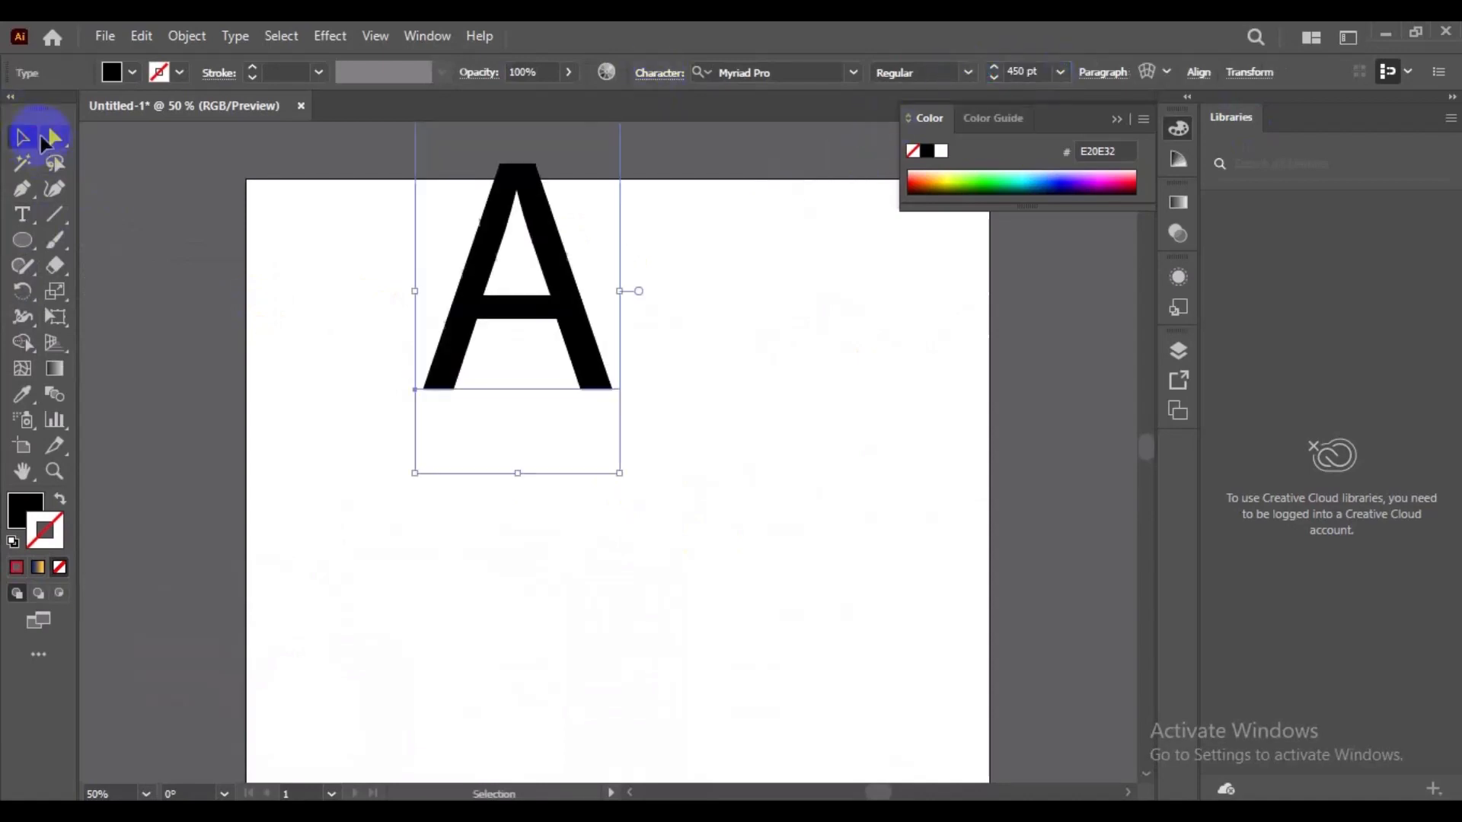
# Step: Replace the capital letter with a lowercase "a" and move it down so it sits fully on the artboard
pyautogui.click(648, 75)
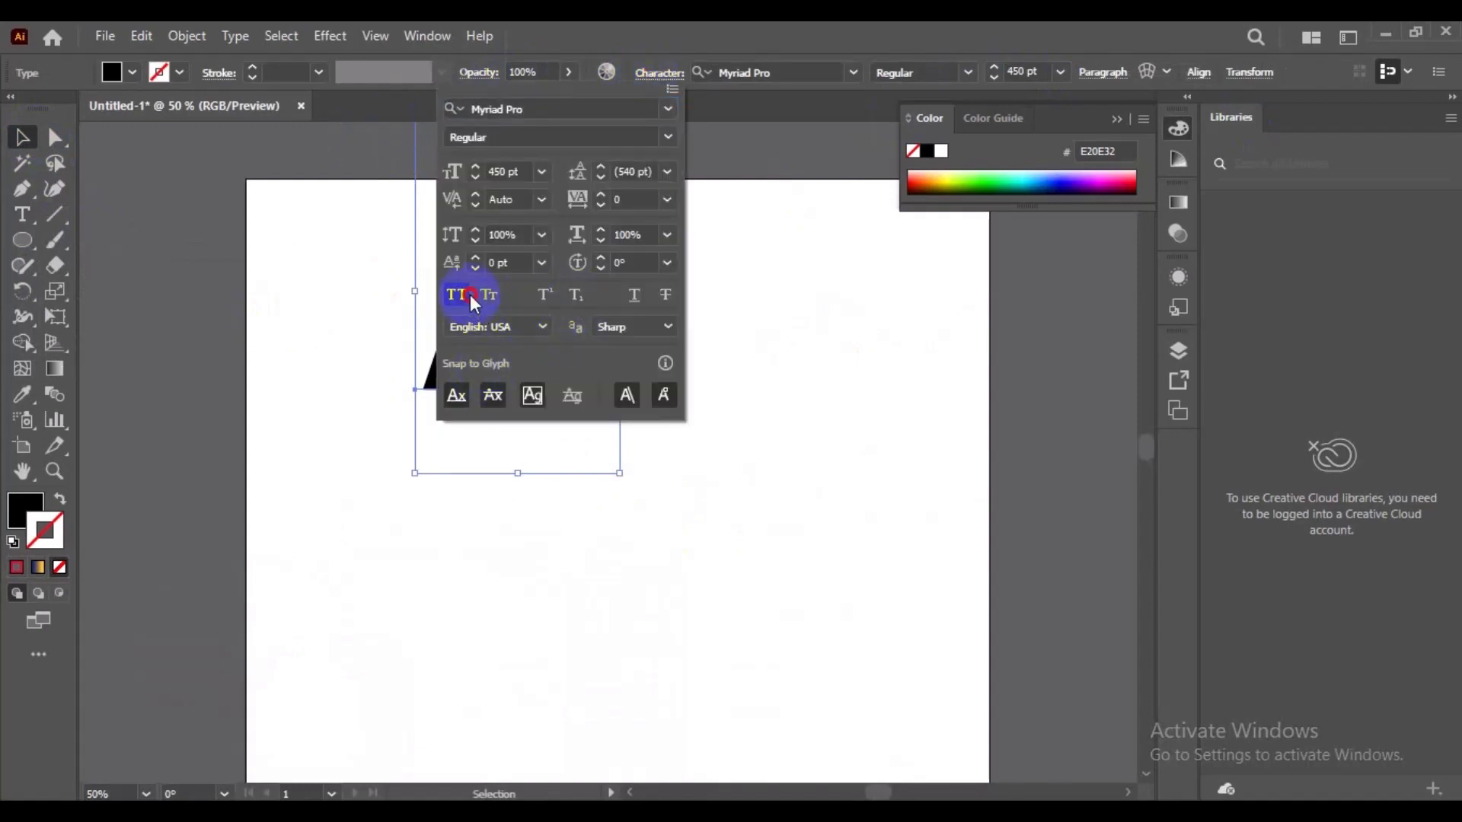
pyautogui.click(420, 445)
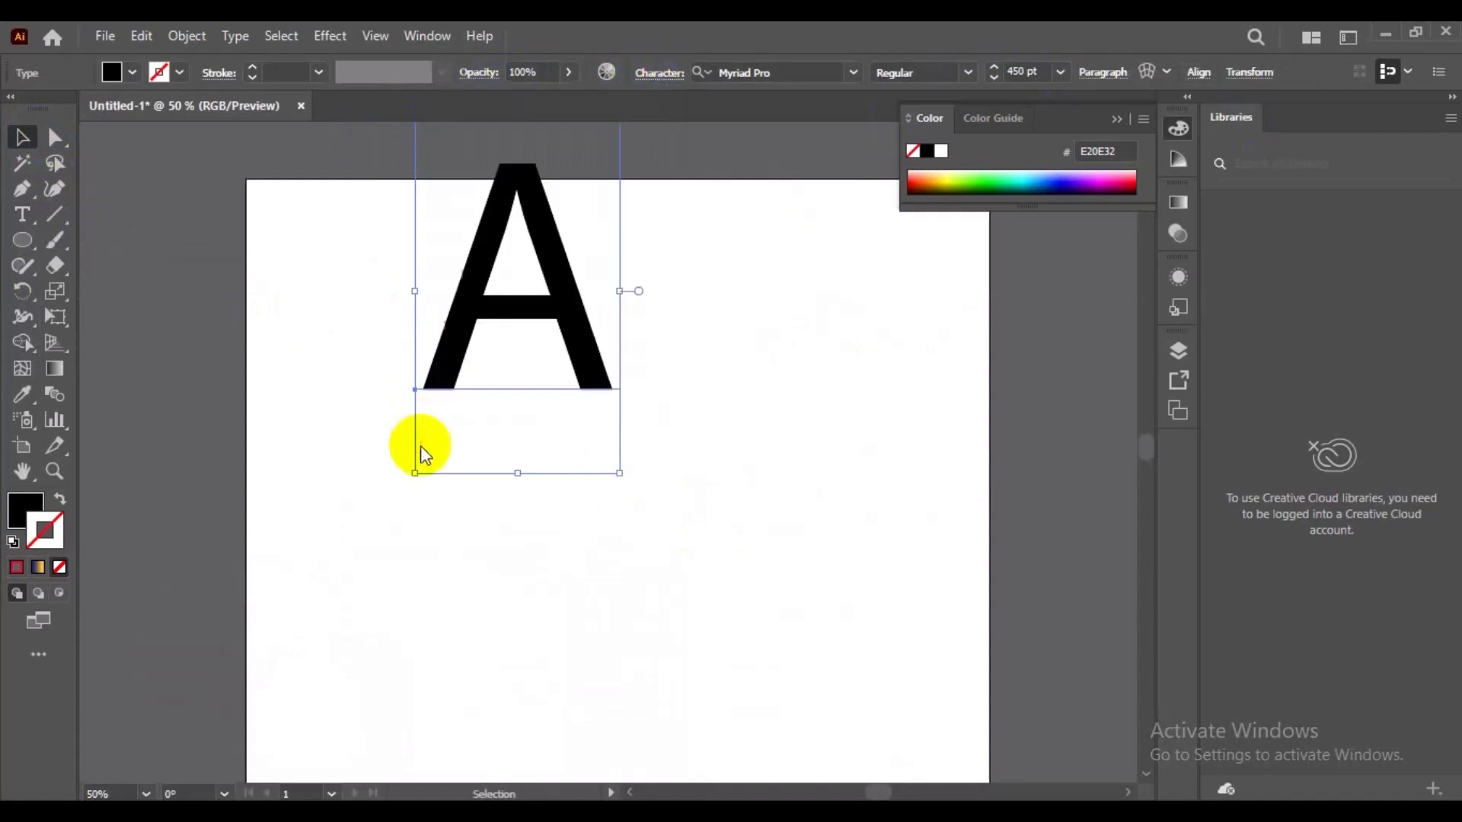
pyautogui.doubleClick(493, 339)
pyautogui.write('a')
pyautogui.click(22, 137)
pyautogui.click(483, 204)
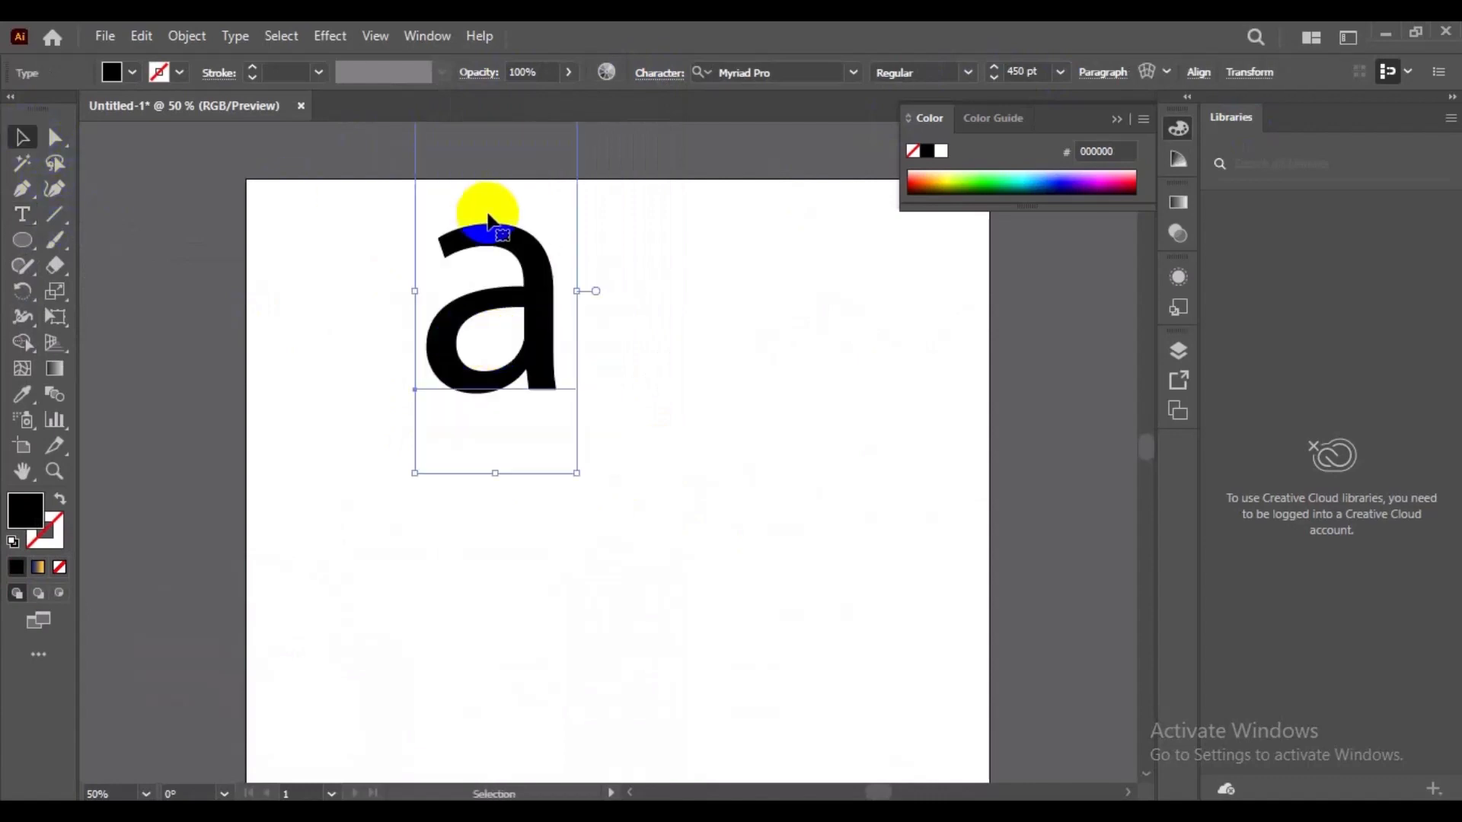
pyautogui.moveTo(521, 232); pyautogui.dragTo(558, 349)
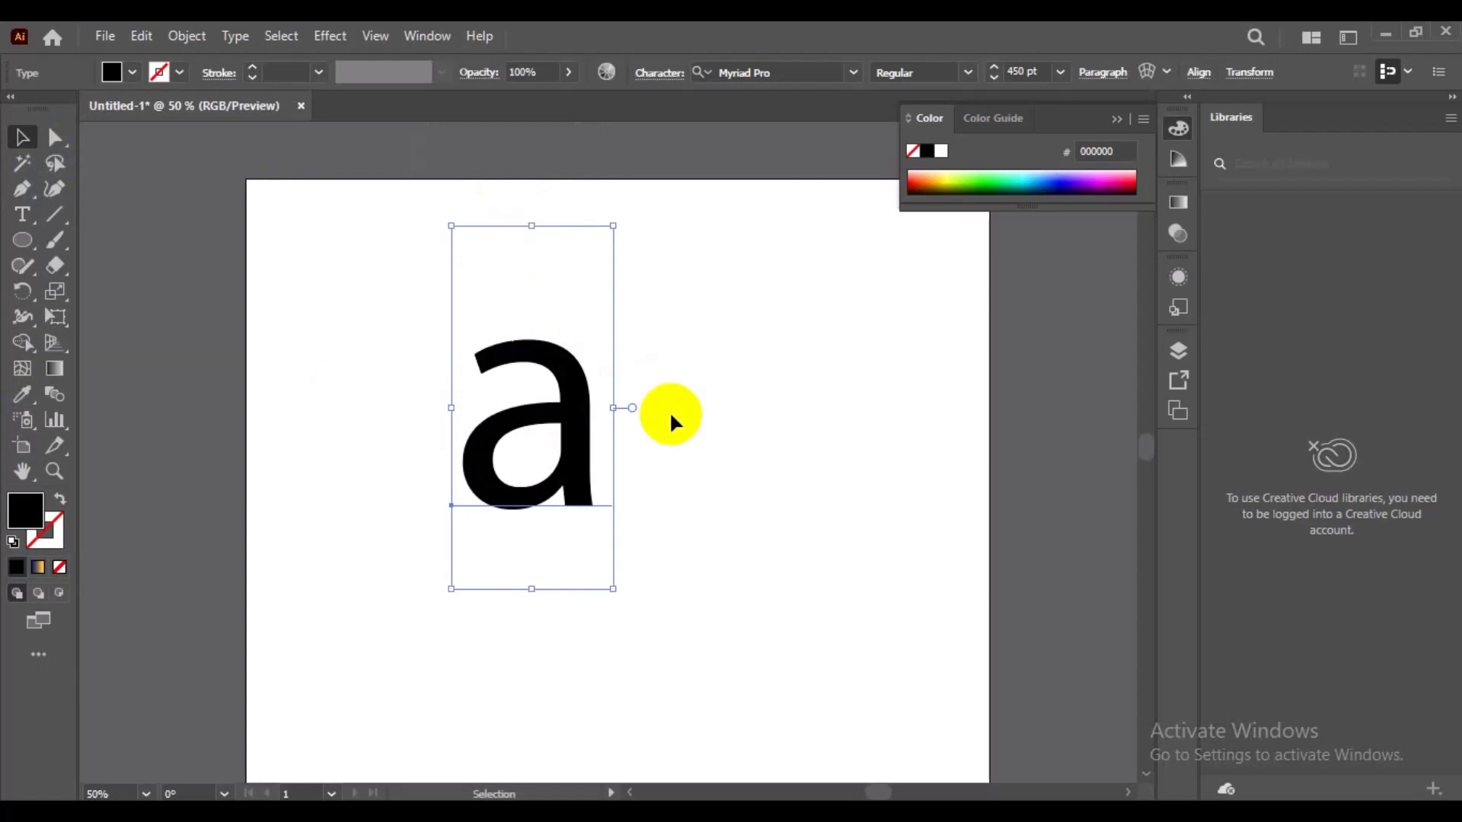
# Step: Reflect a copy of the letter "a" across a horizontal axis at its base, so the copy mirrors it from below
pyautogui.click(22, 292)
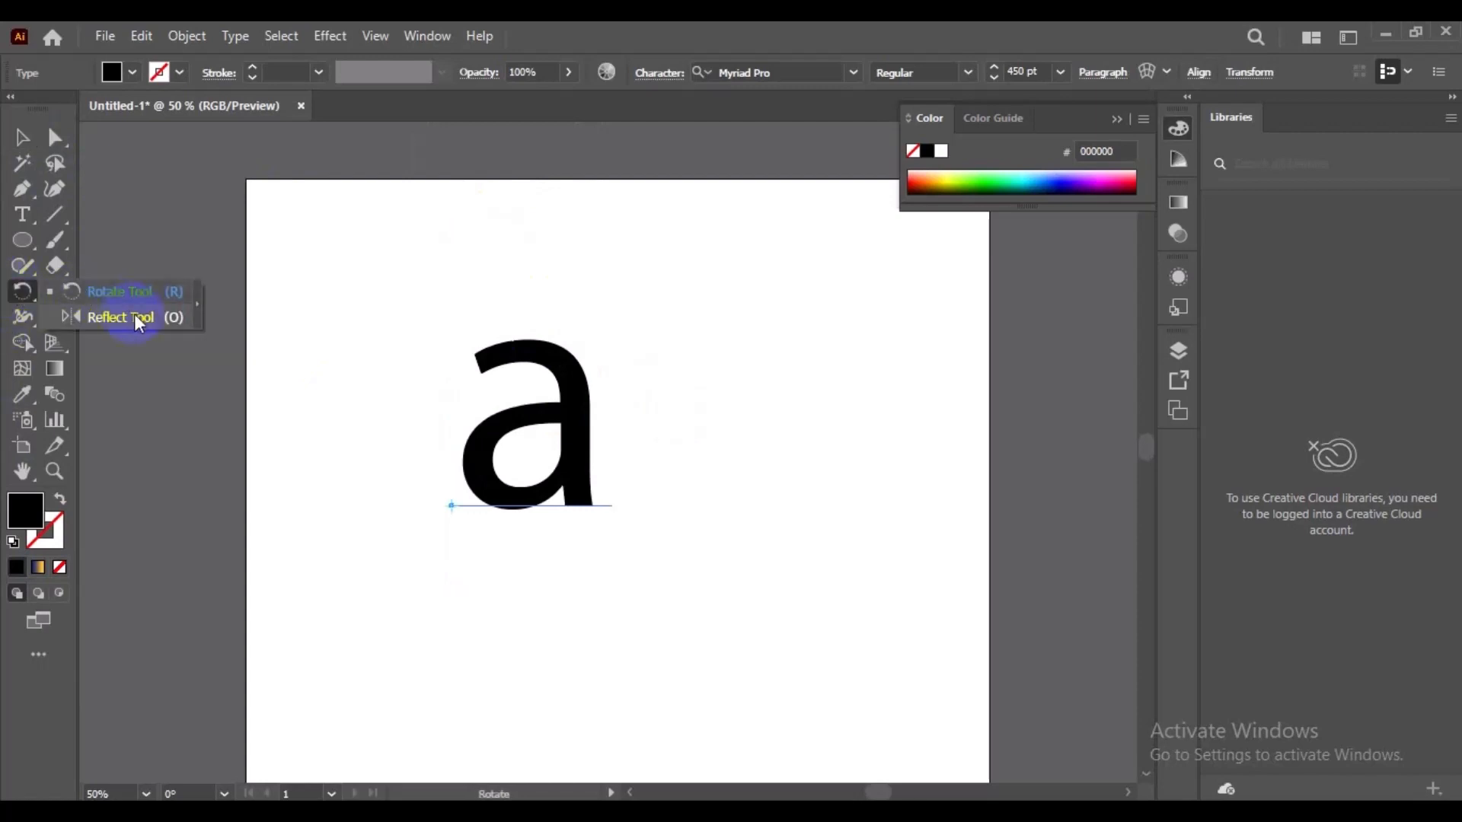
pyautogui.click(139, 323)
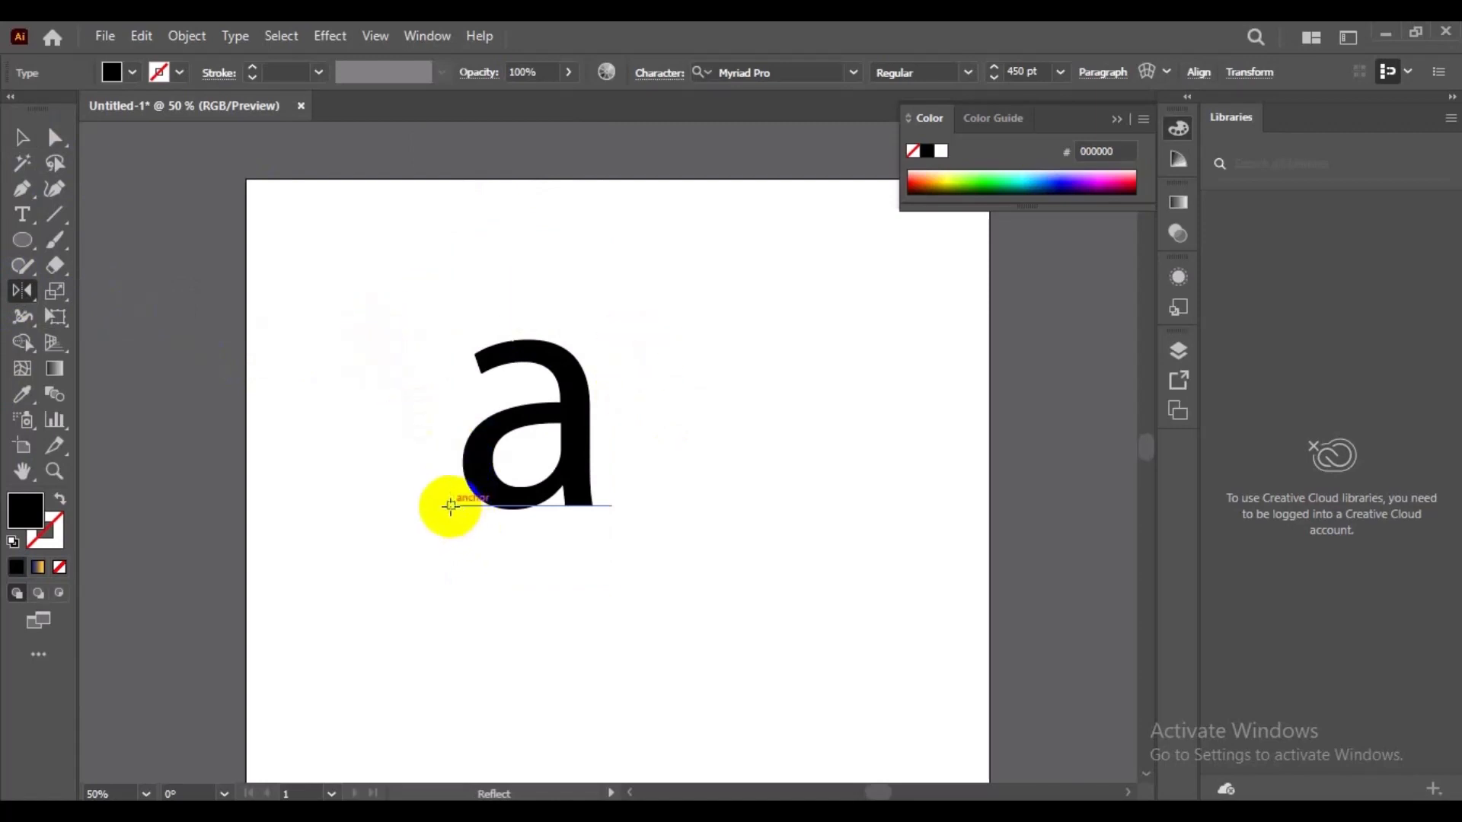
pyautogui.keyDown('alt'); pyautogui.click(451, 505); pyautogui.keyUp('alt')
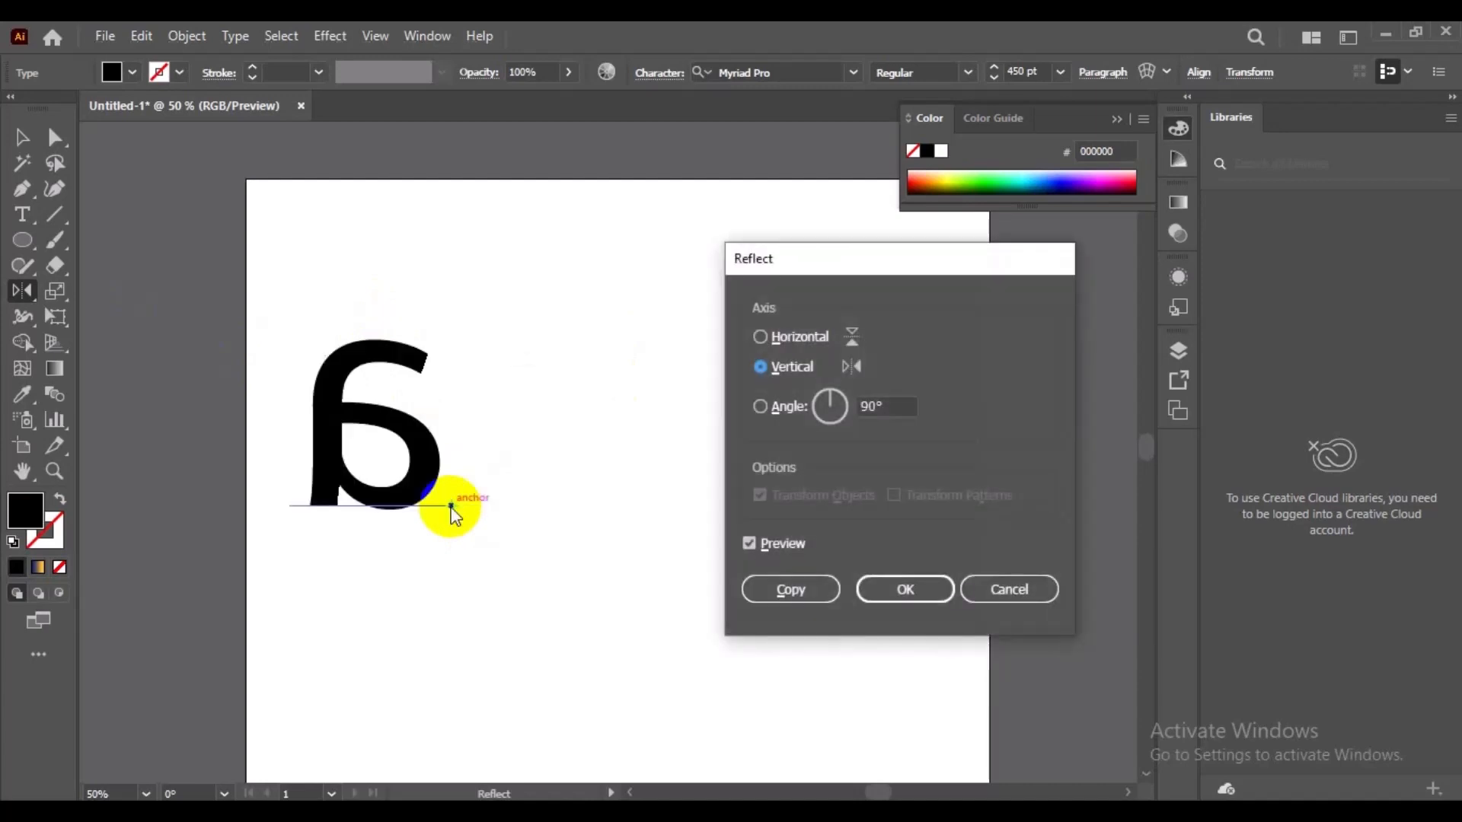
pyautogui.click(1004, 590)
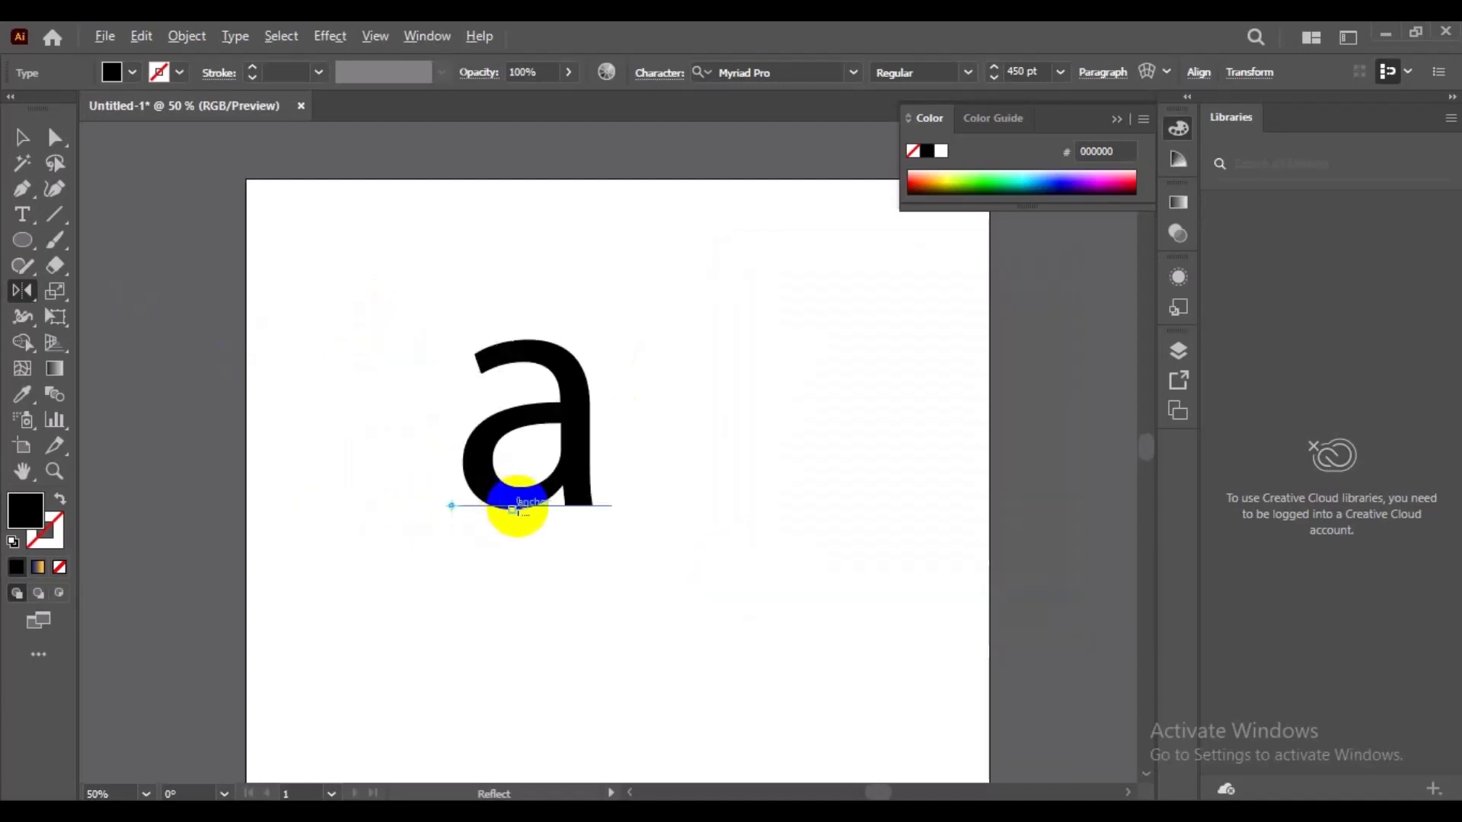
pyautogui.keyDown('alt'); pyautogui.click(516, 506); pyautogui.keyUp('alt')
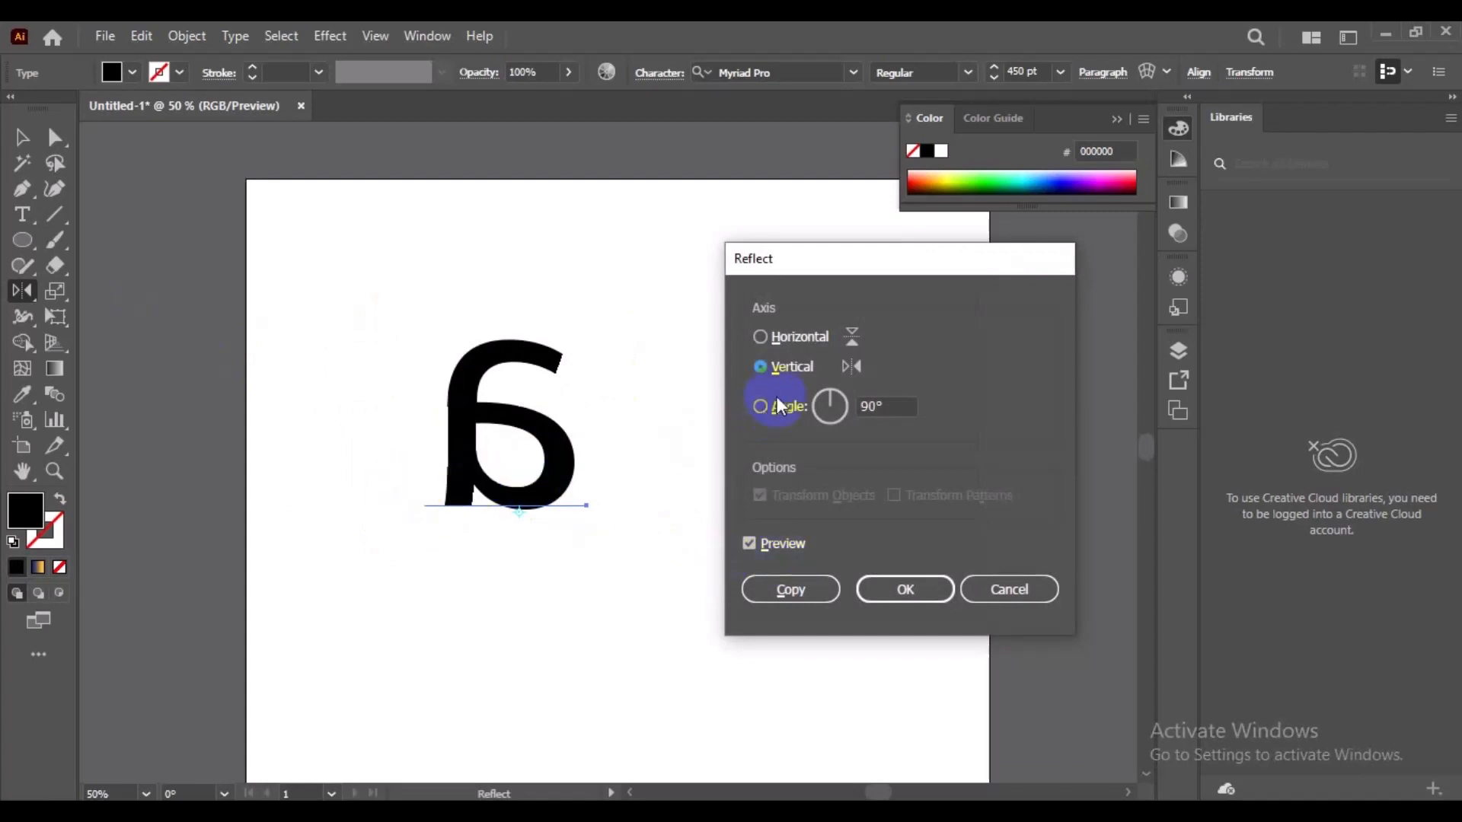
pyautogui.click(806, 343)
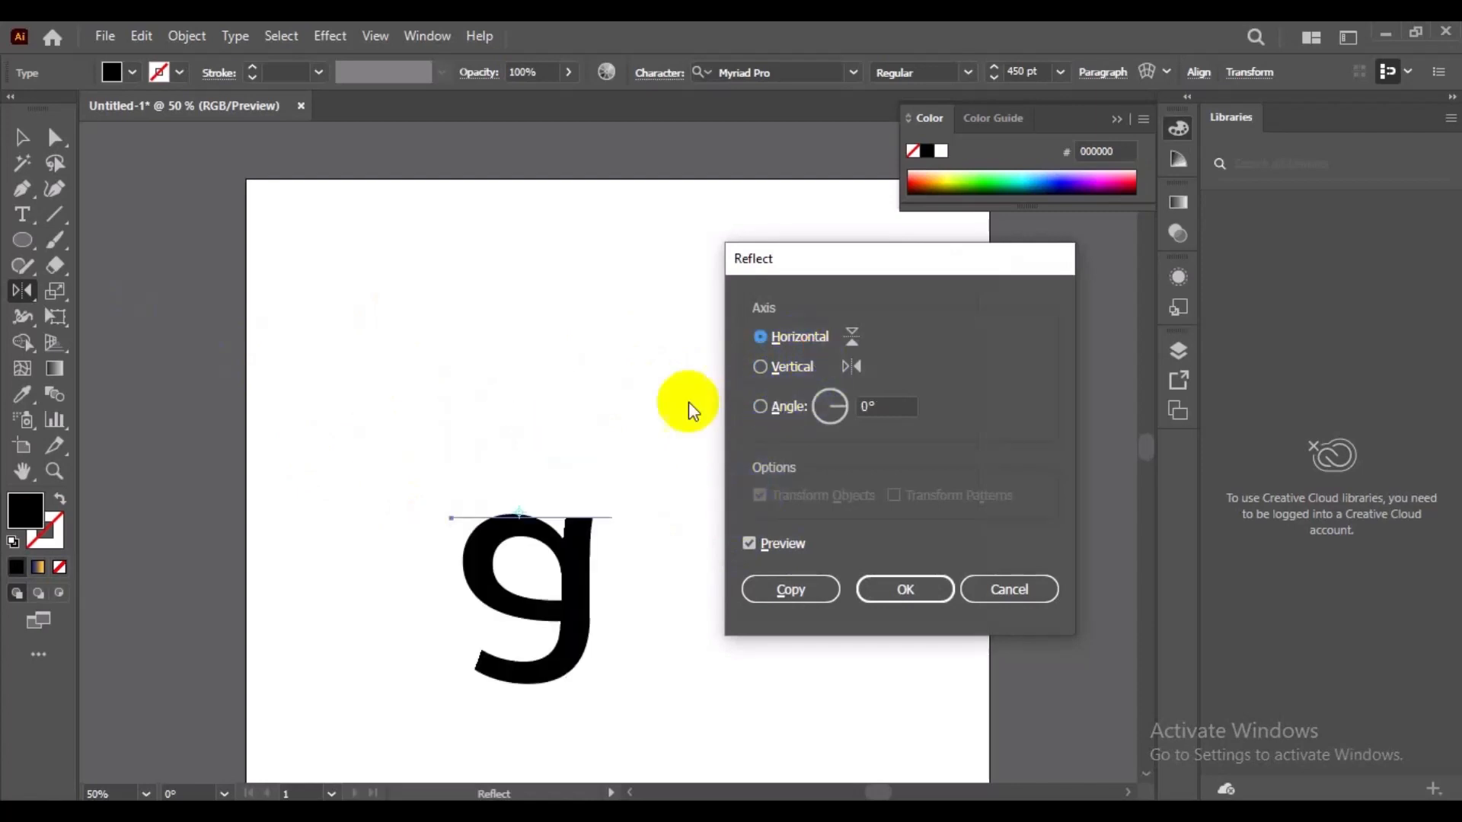
pyautogui.click(818, 588)
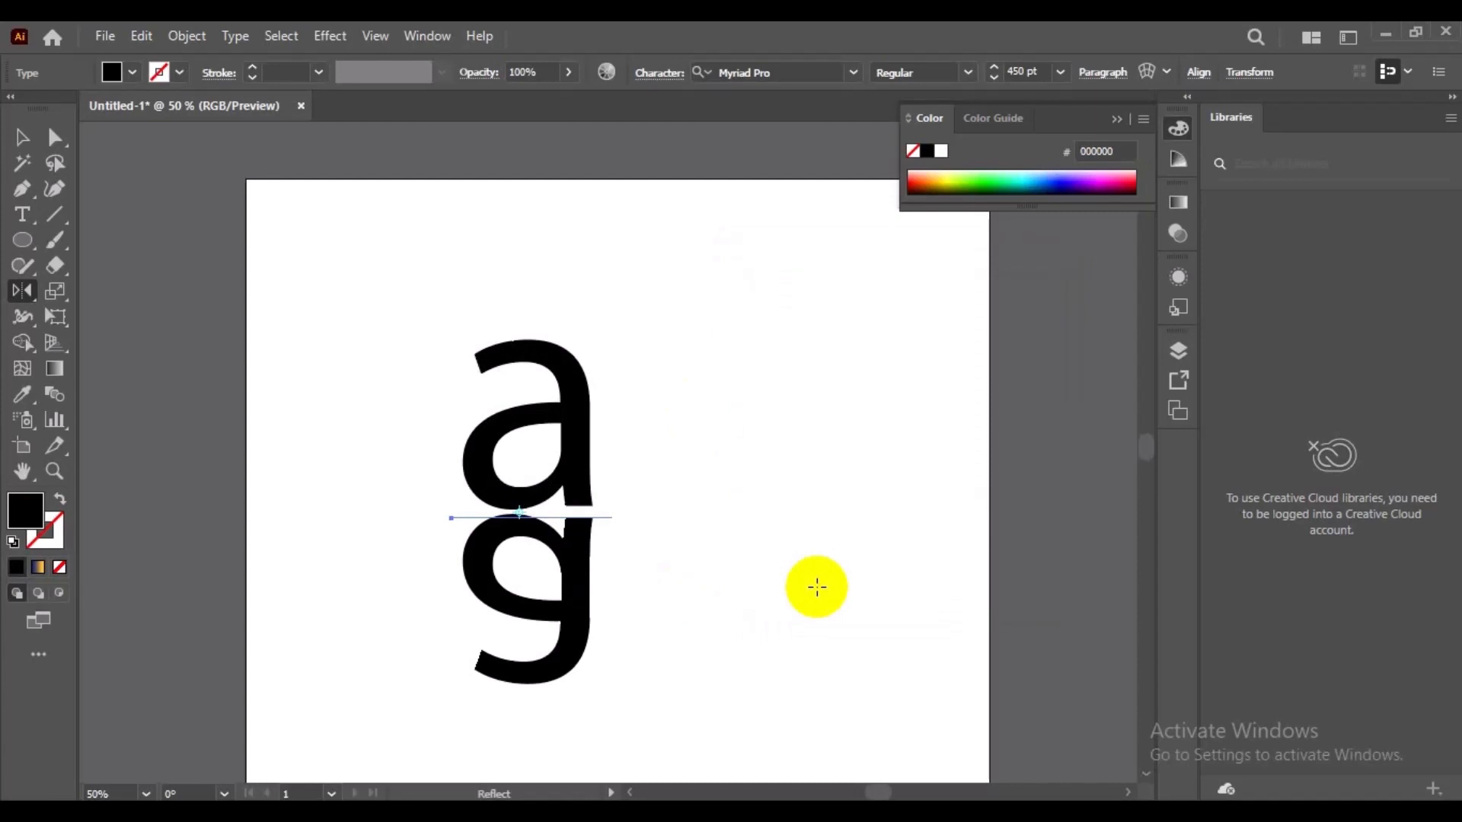
# Step: Try an opacity of 10% on both the letter and its mirrored copy, and undo it
pyautogui.click(22, 137)
pyautogui.click(353, 482)
pyautogui.moveTo(449, 579); pyautogui.dragTo(556, 636)
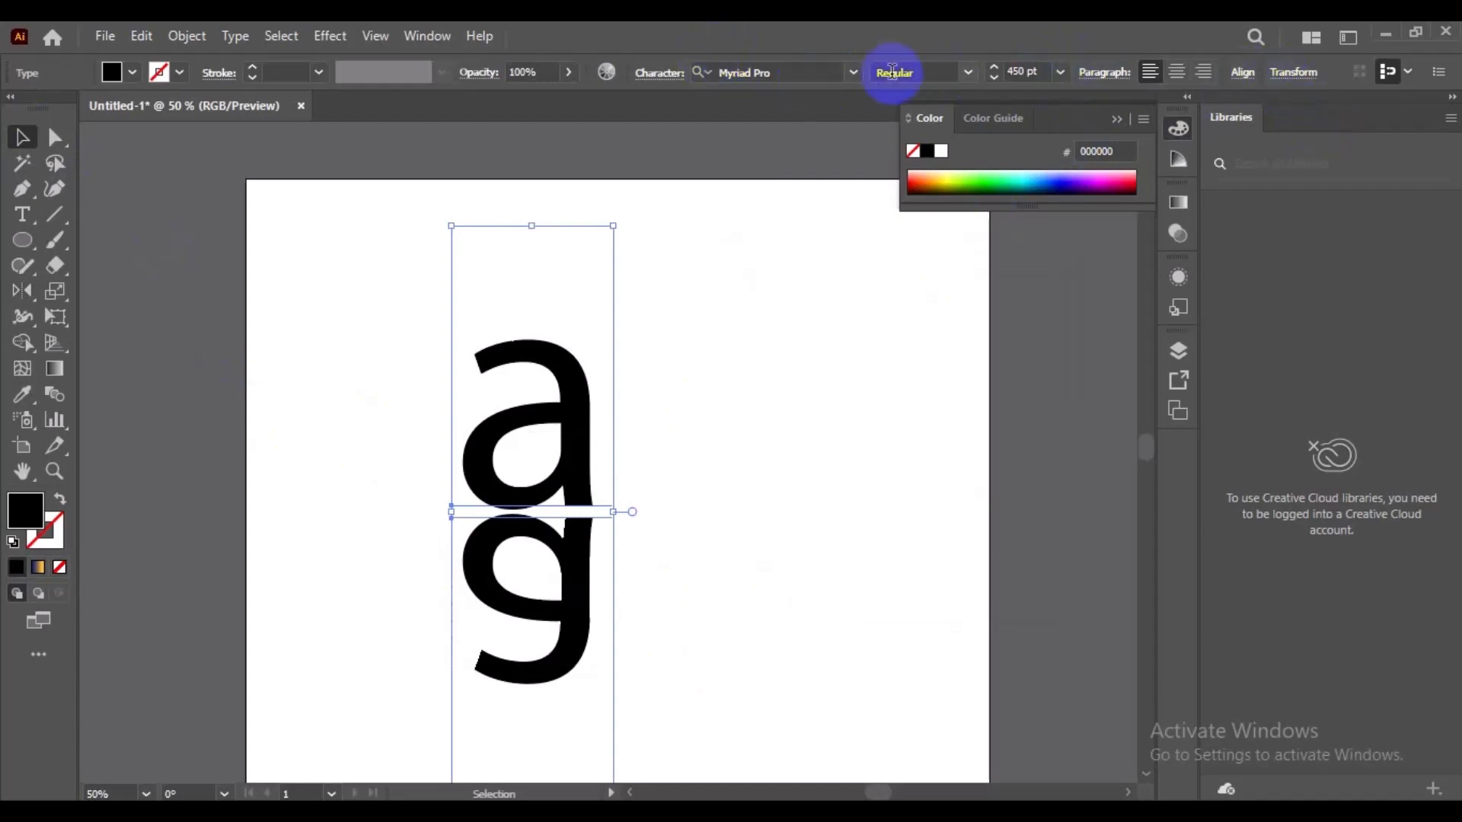
pyautogui.click(533, 72)
pyautogui.write('10')
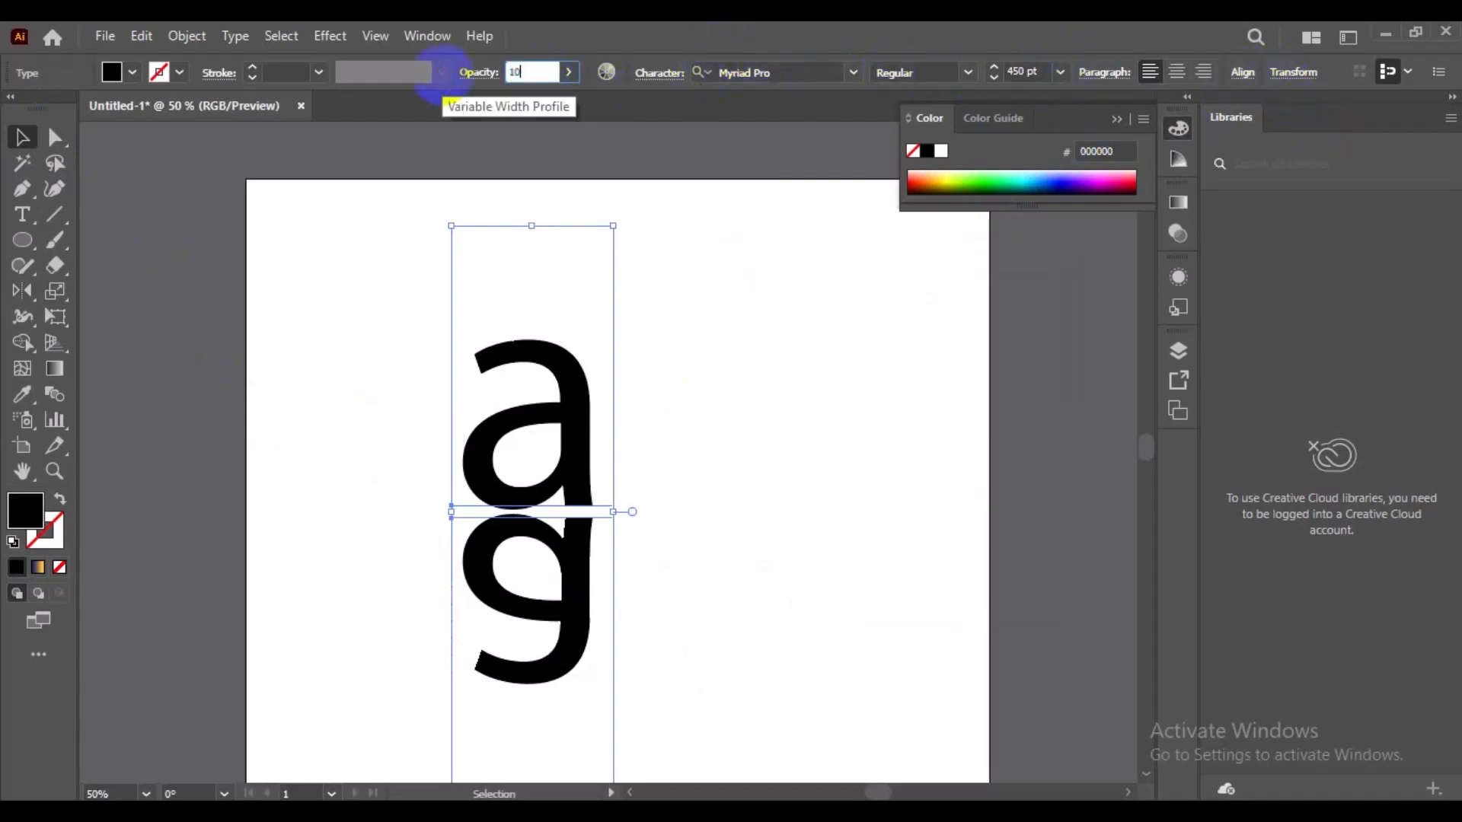
pyautogui.press('Return')
pyautogui.hotkey('ctrl', 'z')
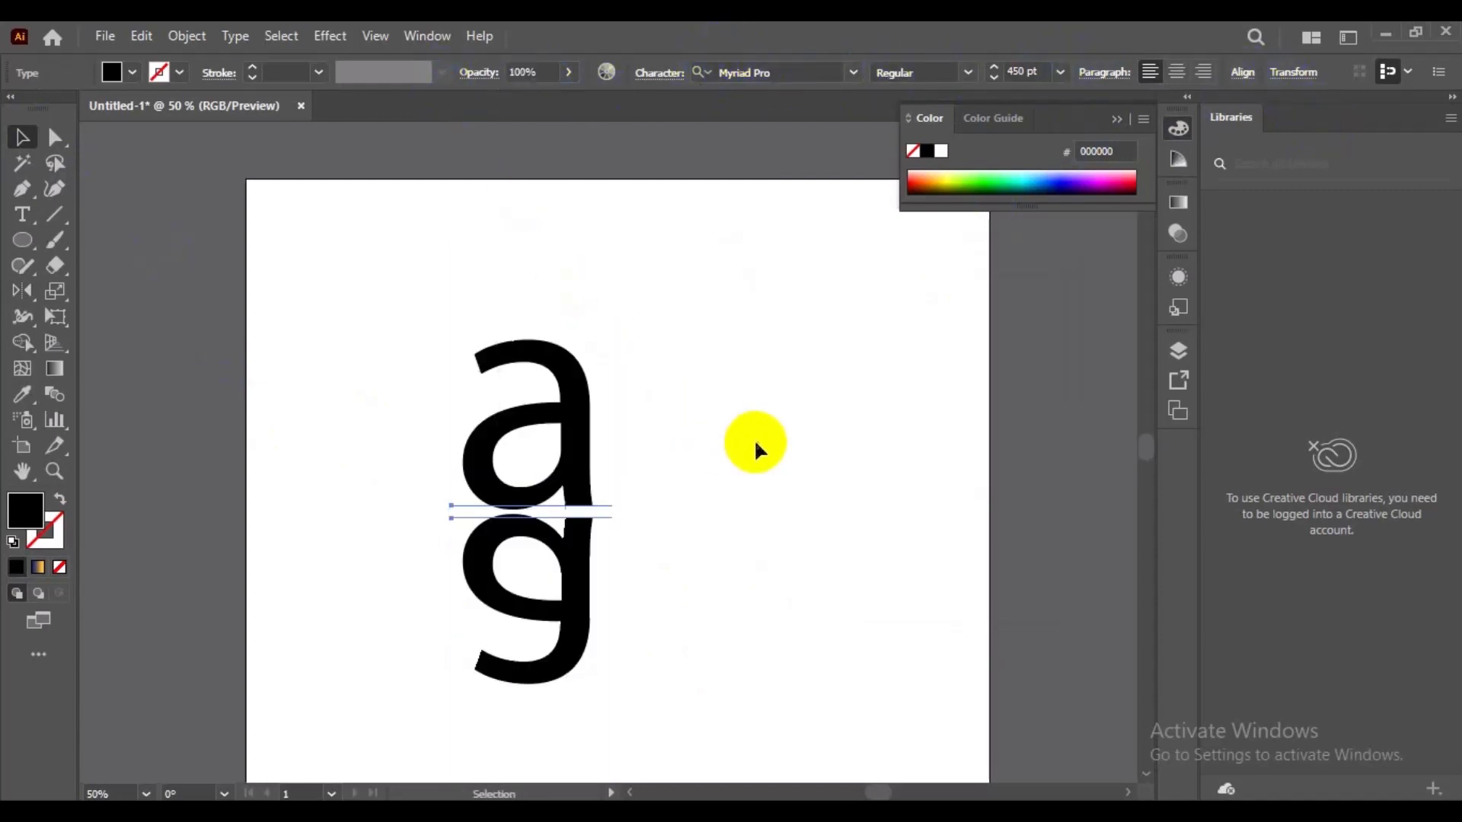
# Step: Set only the mirrored lower letter's opacity to 10% and deselect it
pyautogui.click(754, 442)
pyautogui.click(590, 570)
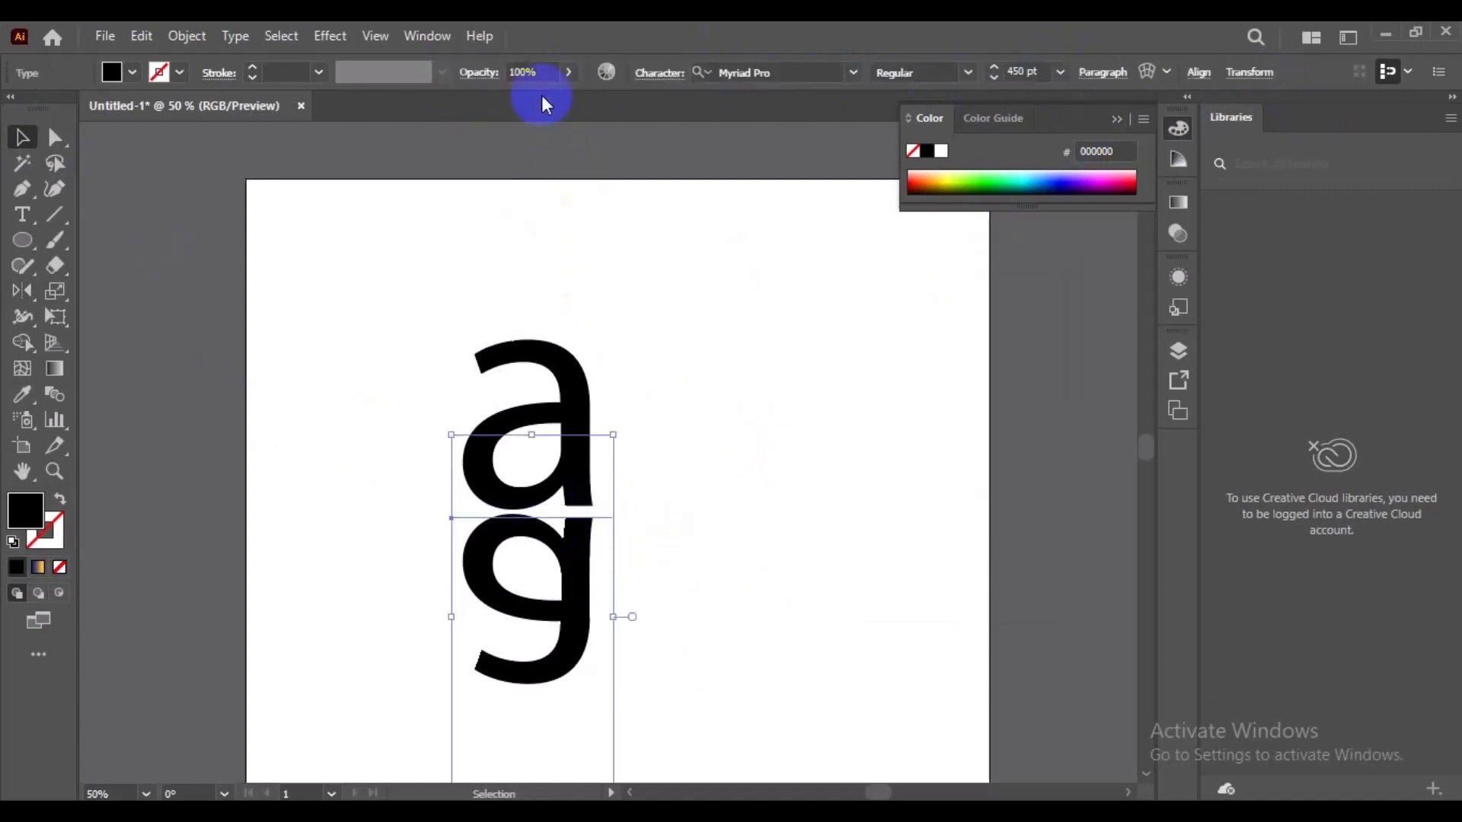
pyautogui.click(511, 72)
pyautogui.write('10')
pyautogui.press('Return')
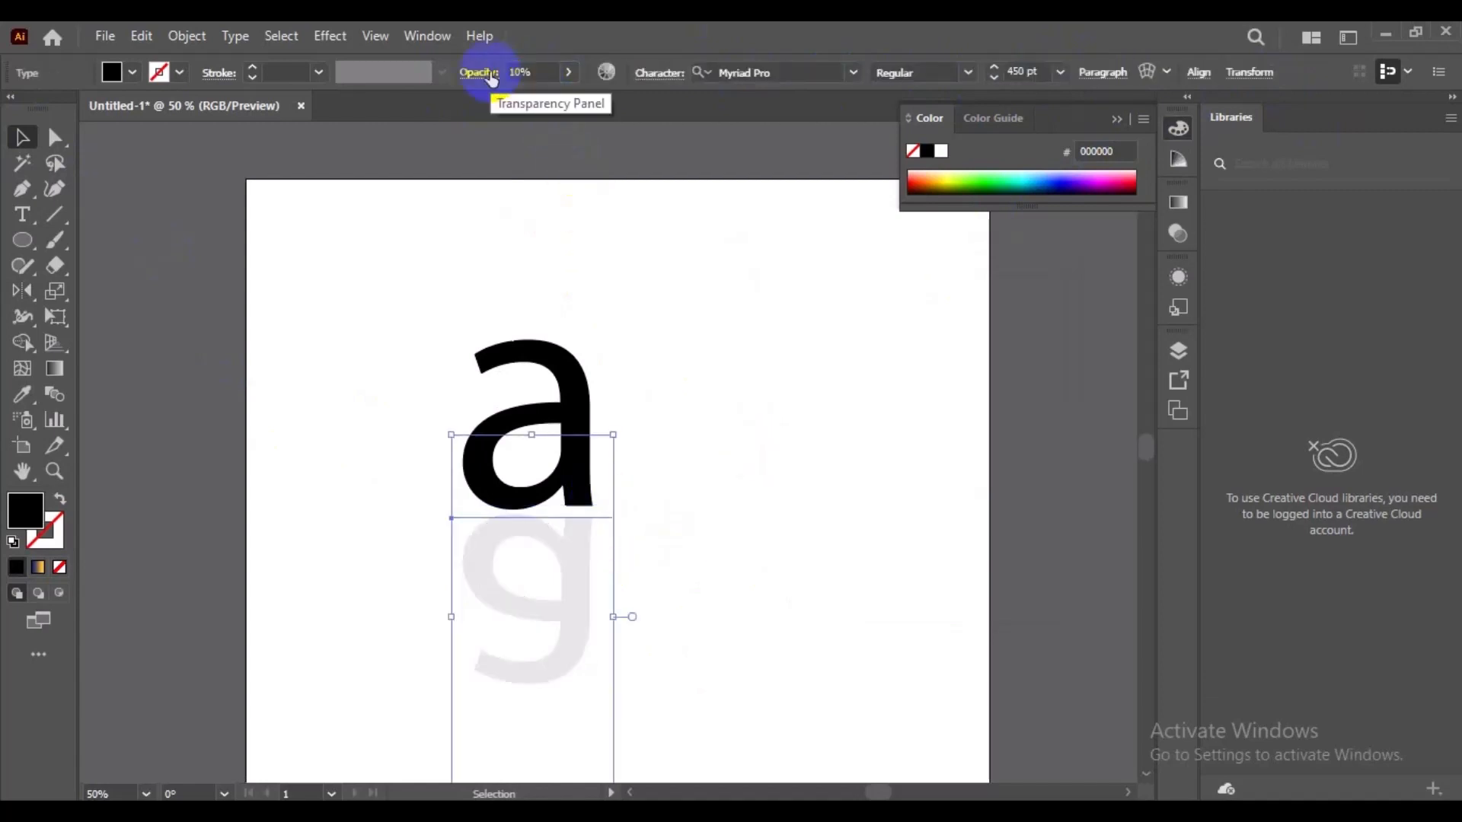
pyautogui.click(762, 533)
pyautogui.scroll(-1, 790, 594)
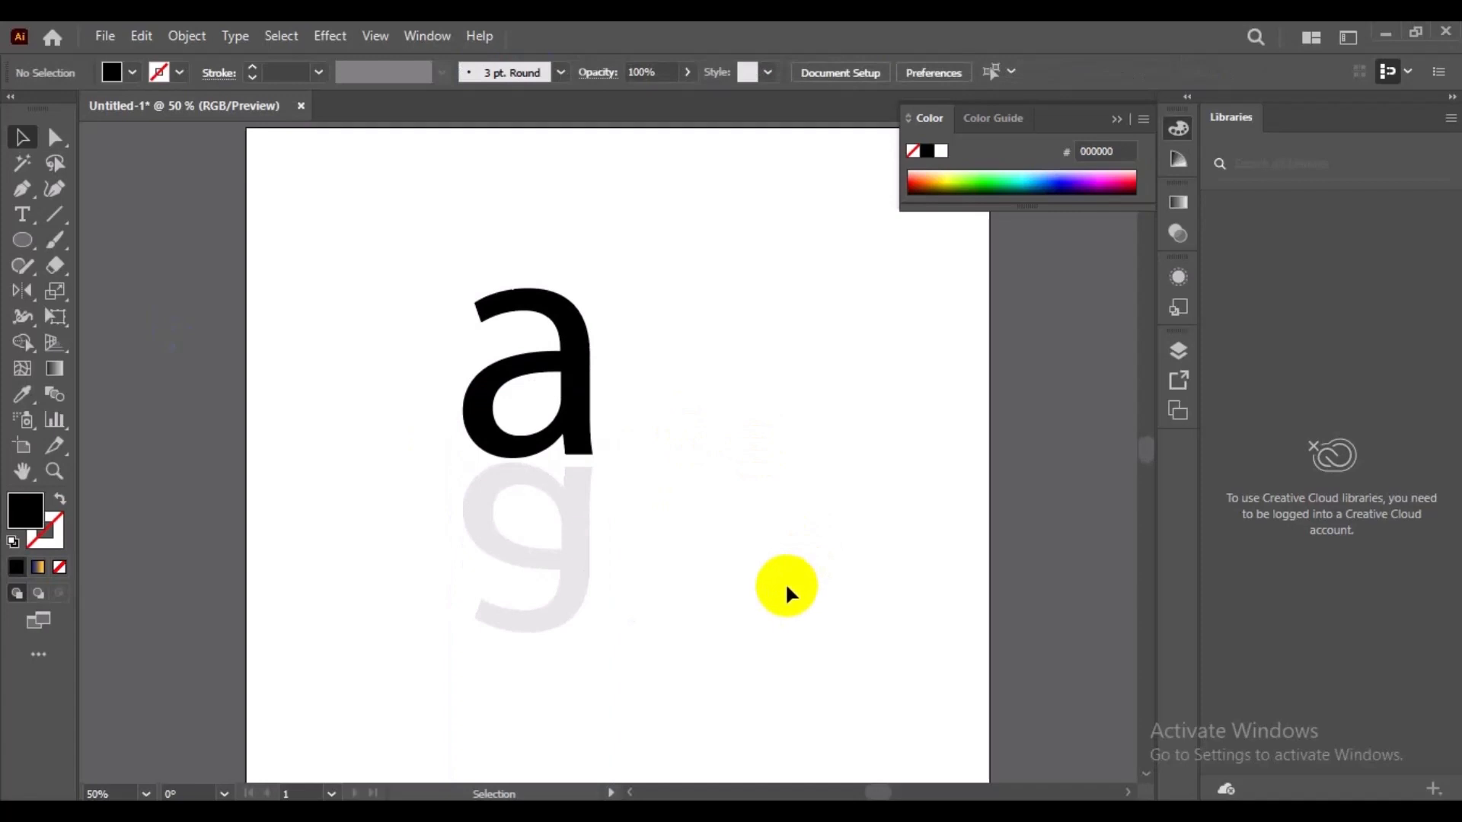
# Step: Delete the faded mirrored copy and the original letter "a", leaving the artboard empty
pyautogui.click(592, 555)
pyautogui.press('Delete')
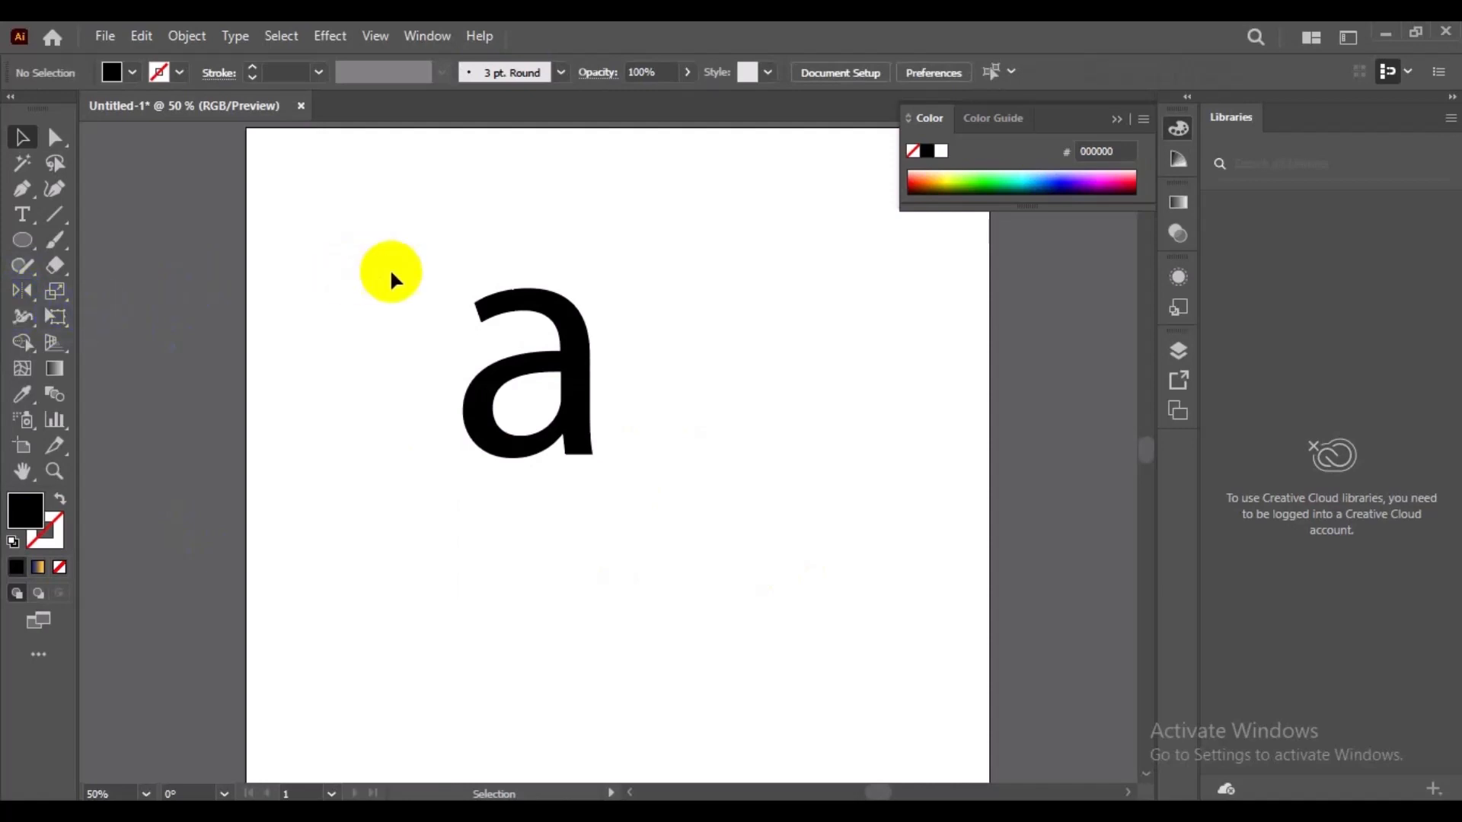
pyautogui.moveTo(392, 279); pyautogui.dragTo(654, 567)
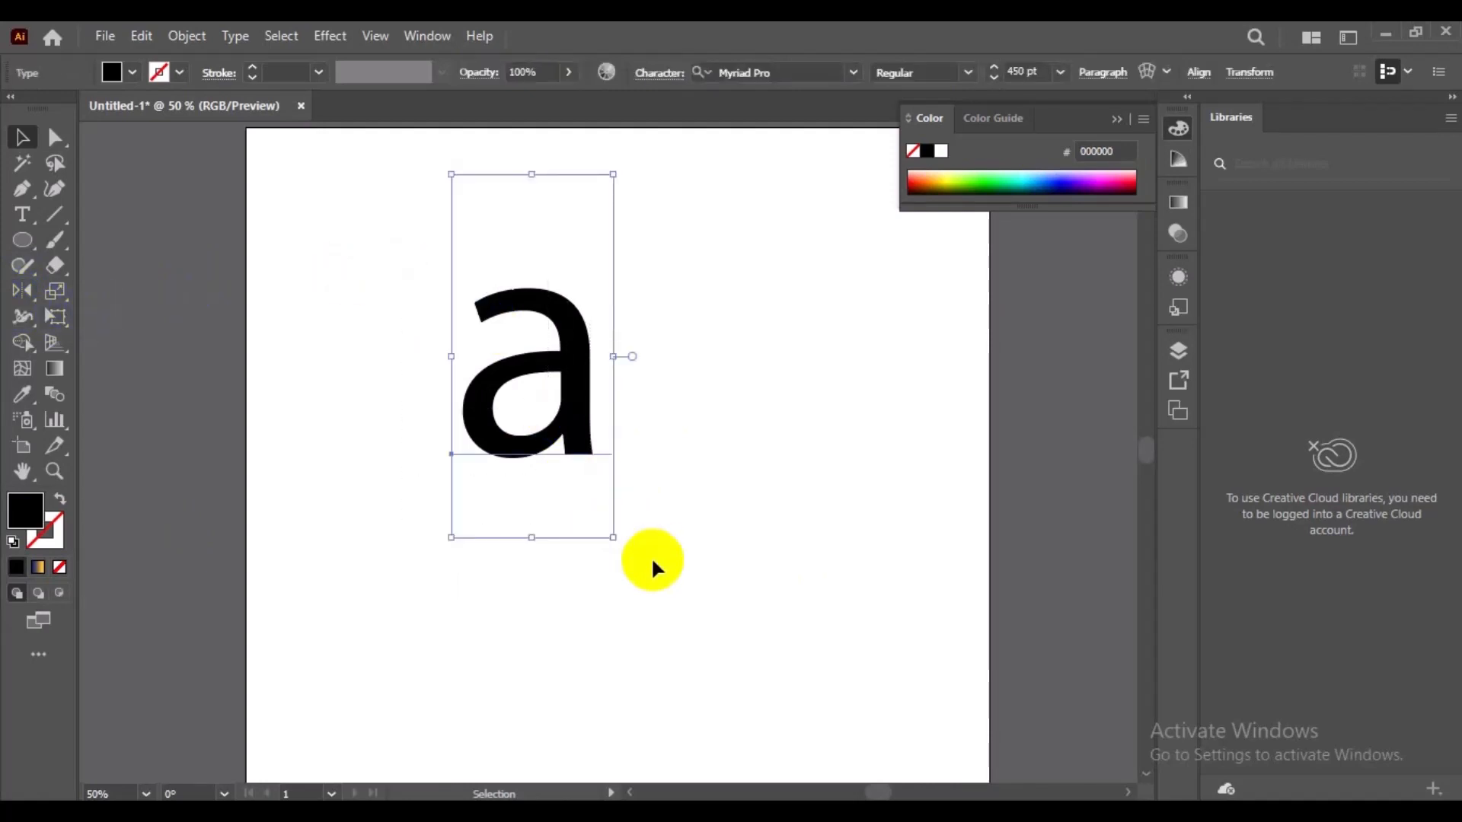
pyautogui.press('Delete')
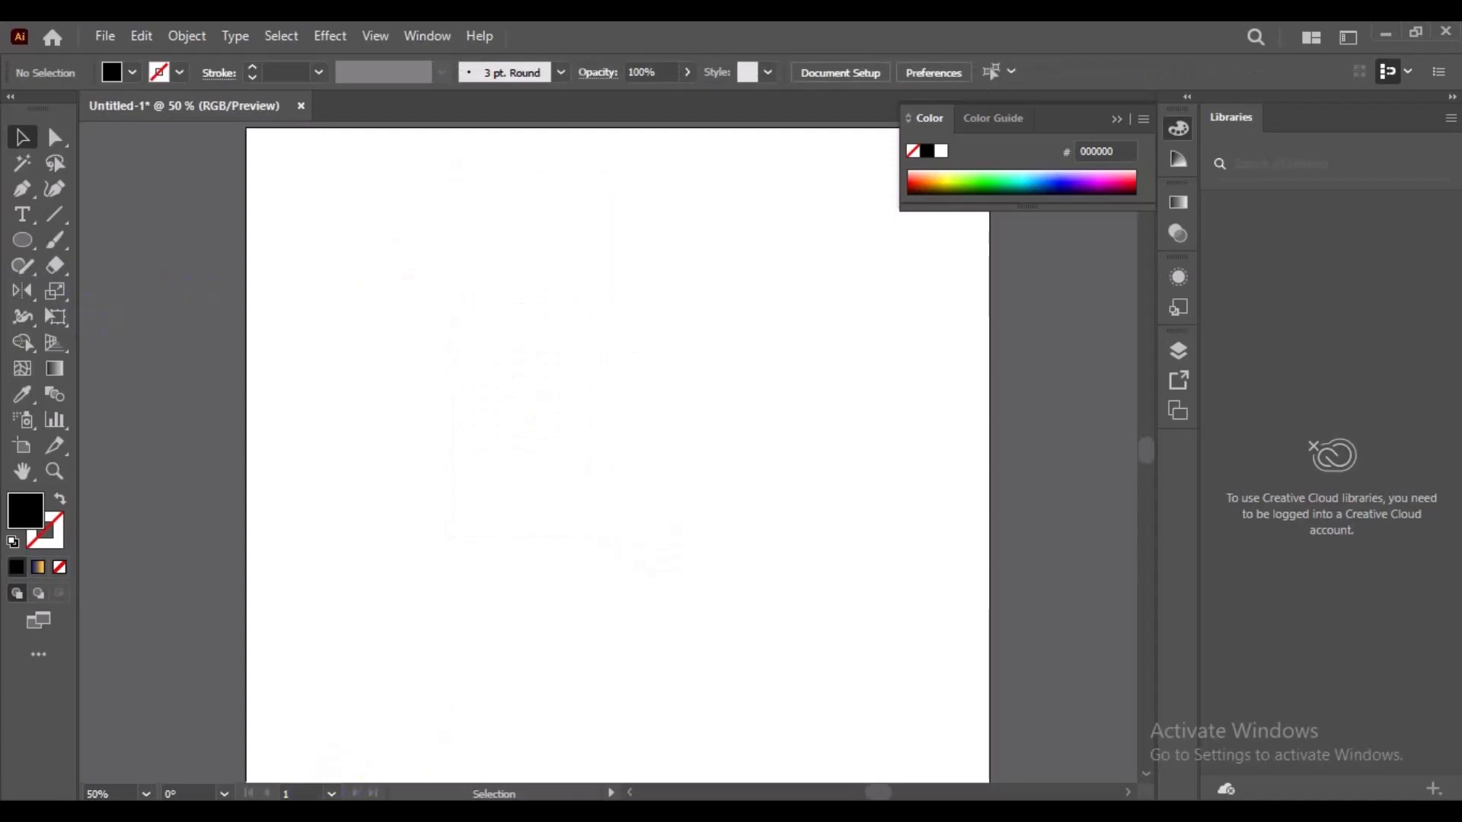
# Step: Switch to the browser's Google image search and search for "robi logo"
pyautogui.click(195, 776)
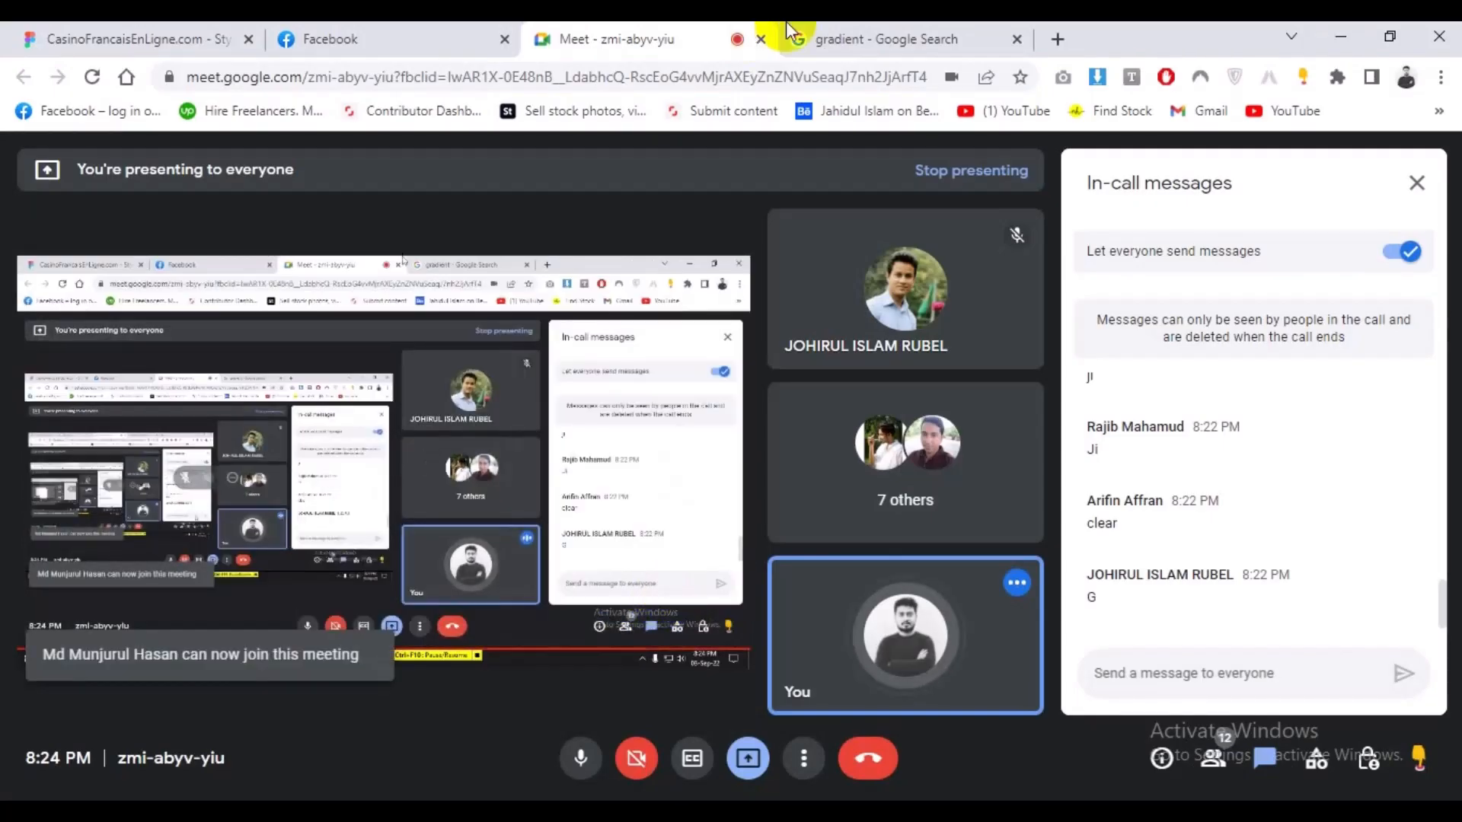
pyautogui.click(842, 30)
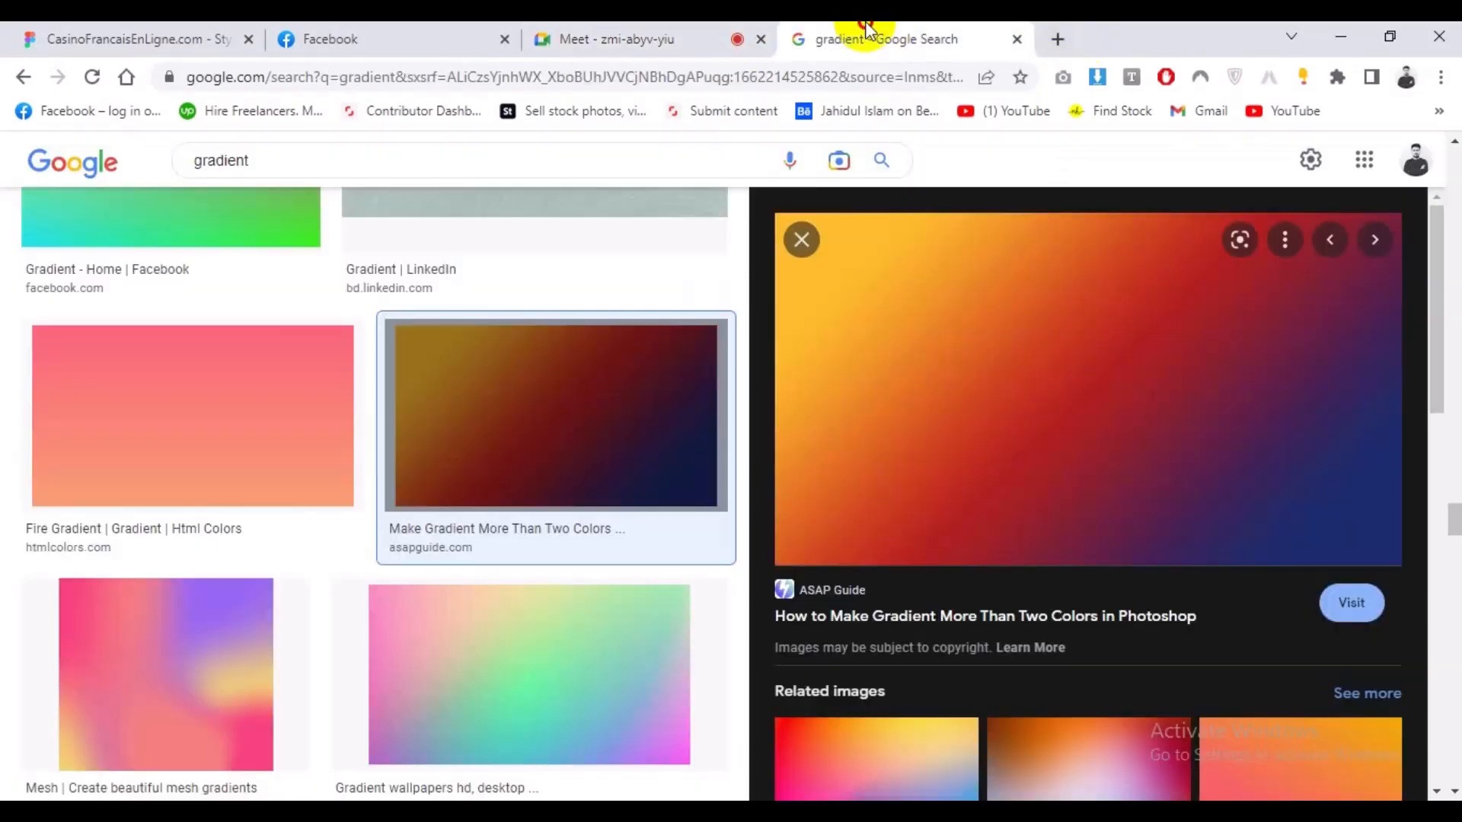
pyautogui.doubleClick(516, 174)
pyautogui.write('rob')
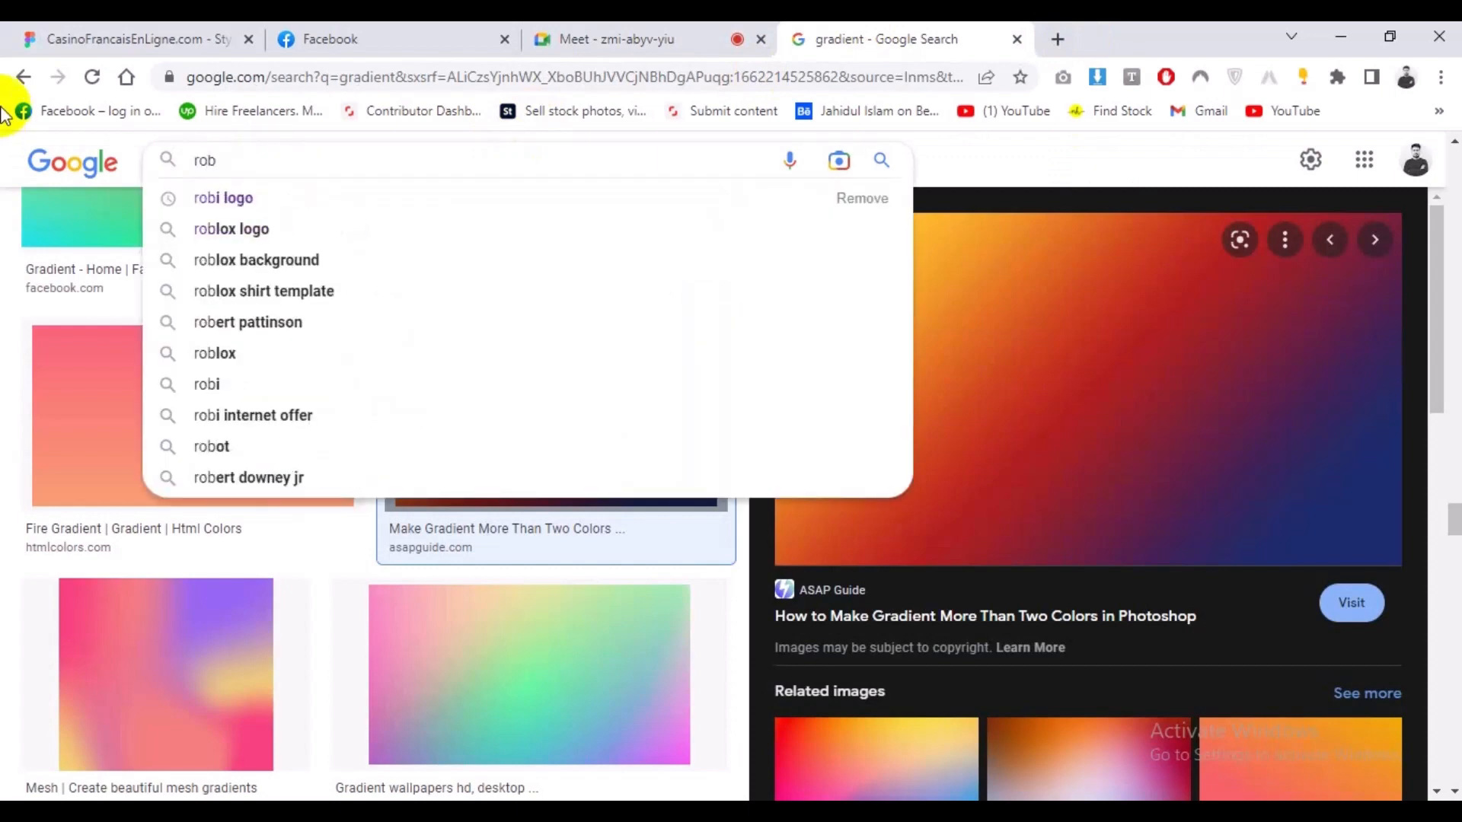
pyautogui.press('Down')
pyautogui.press('Return')
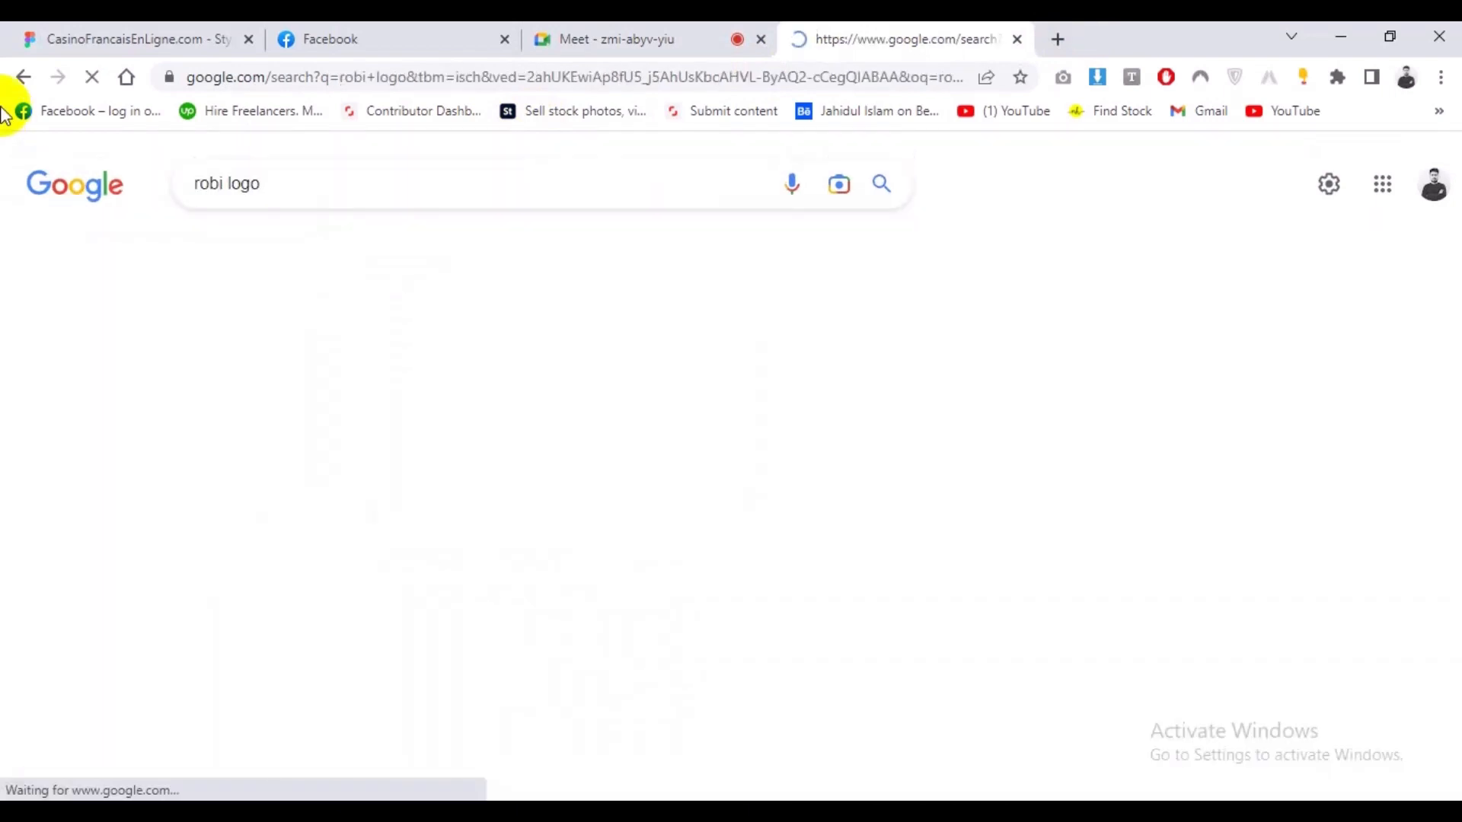
pyautogui.scroll(-4, 206, 294)
pyautogui.scroll(4, 255, 398)
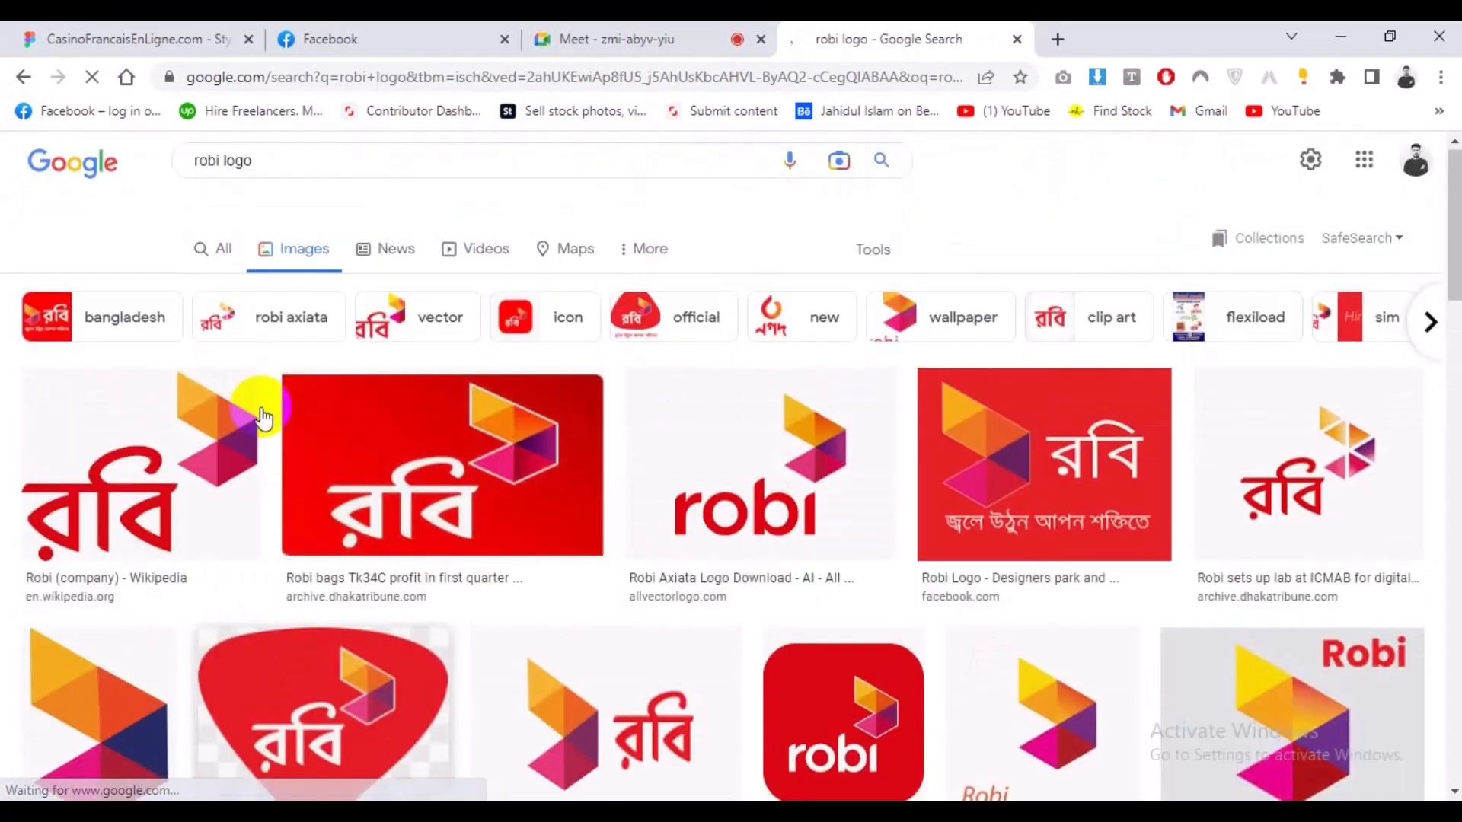
# Step: Copy the Robi logo image from the Wikipedia result and paste it into the Illustrator document
pyautogui.click(110, 485)
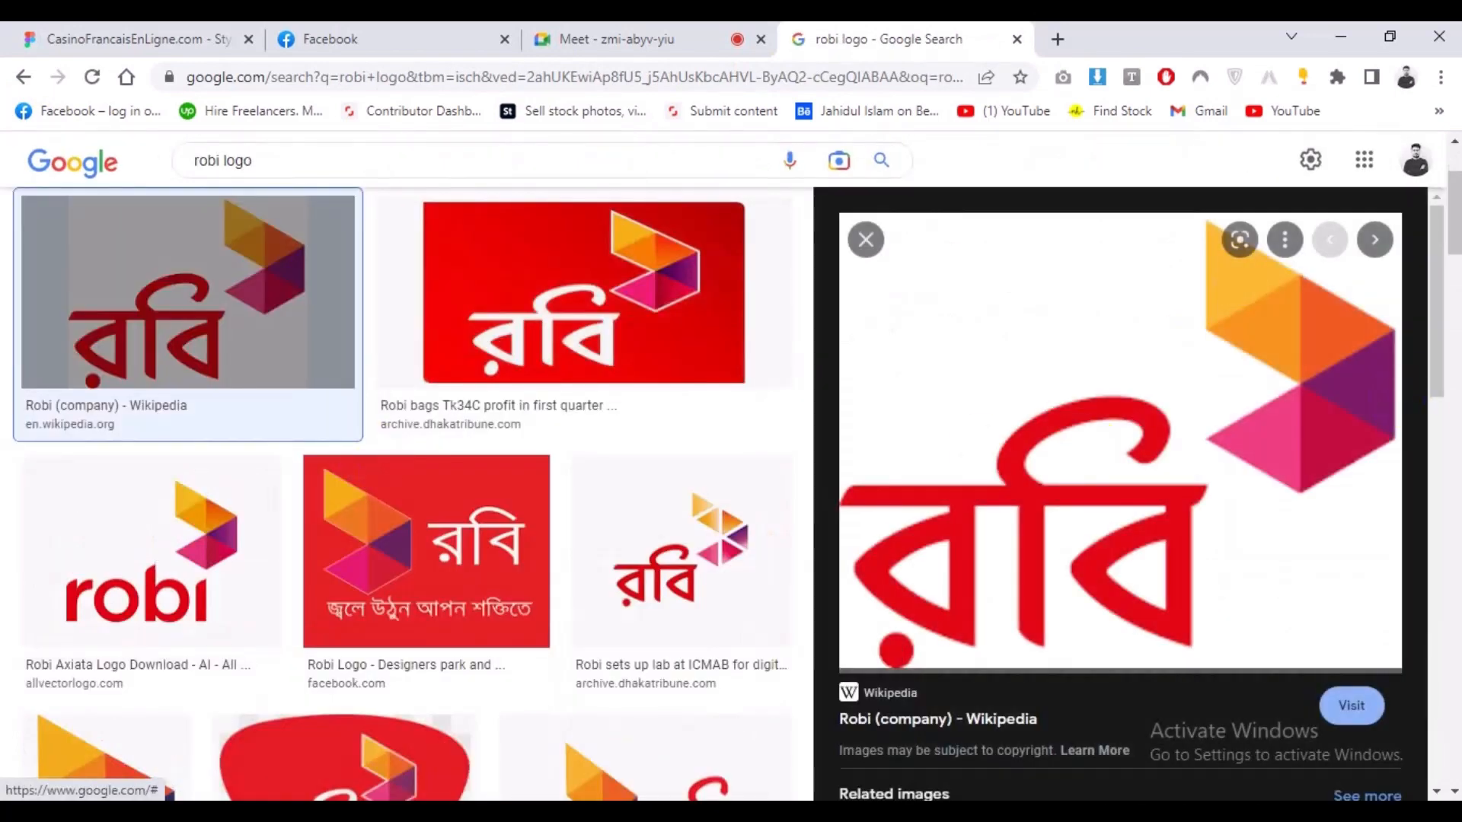
pyautogui.rightClick(1217, 491)
pyautogui.click(1273, 556)
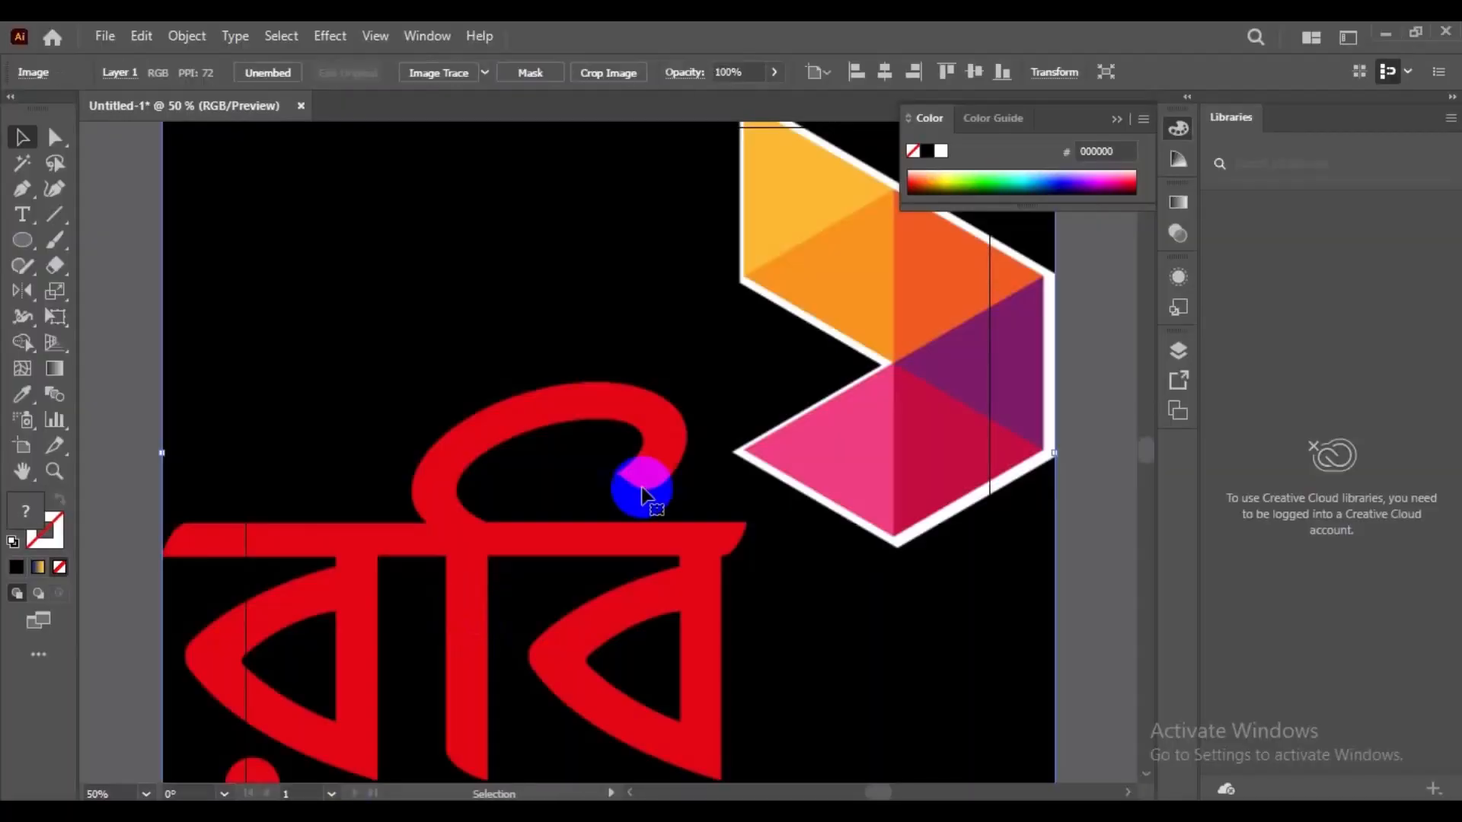
# Step: Move the pasted logo image off the artboard to its left side as a reference, and deselect it
pyautogui.hotkey('ctrl', '-')
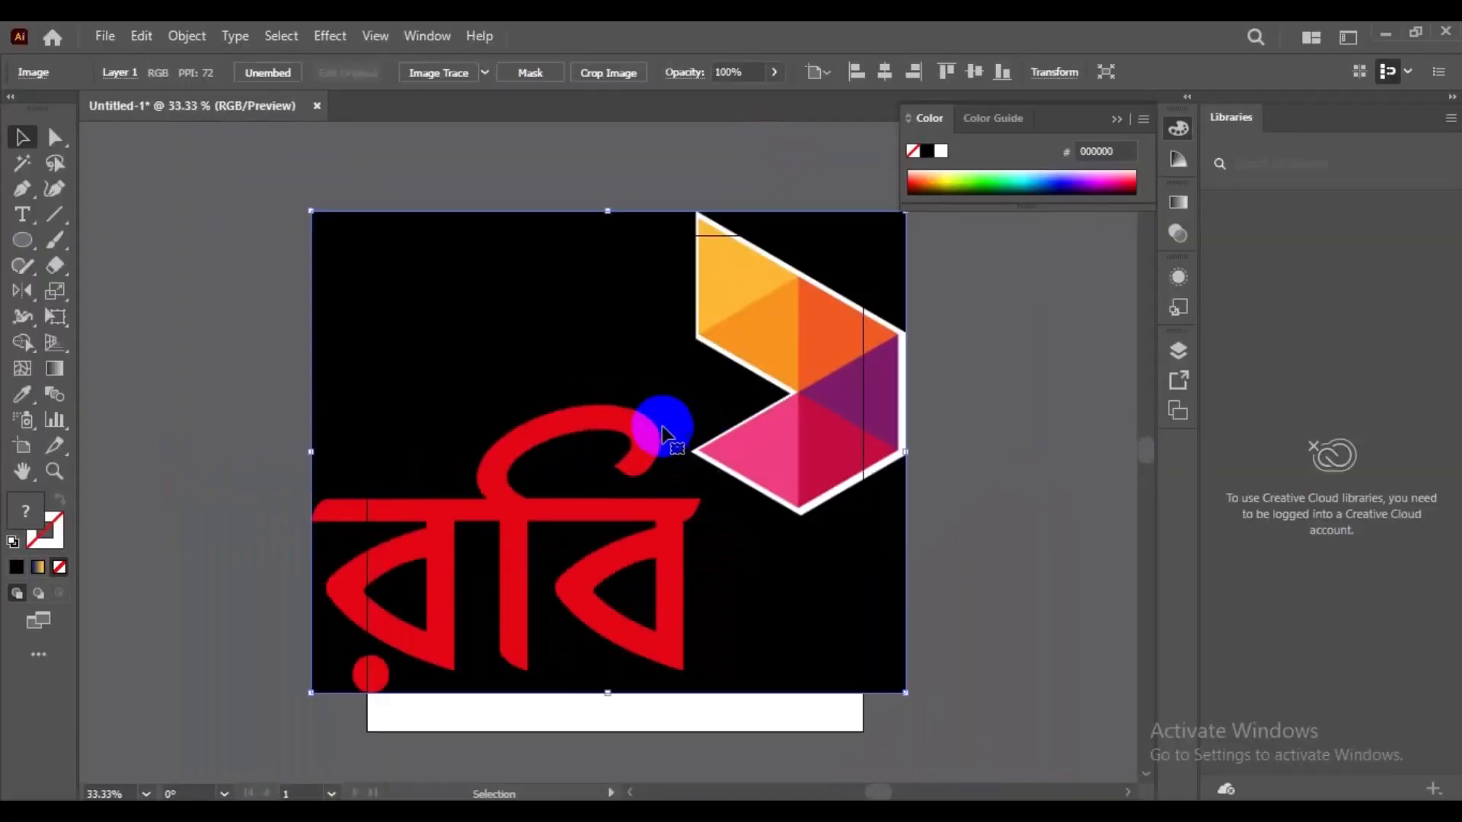
pyautogui.moveTo(836, 365); pyautogui.dragTo(413, 358)
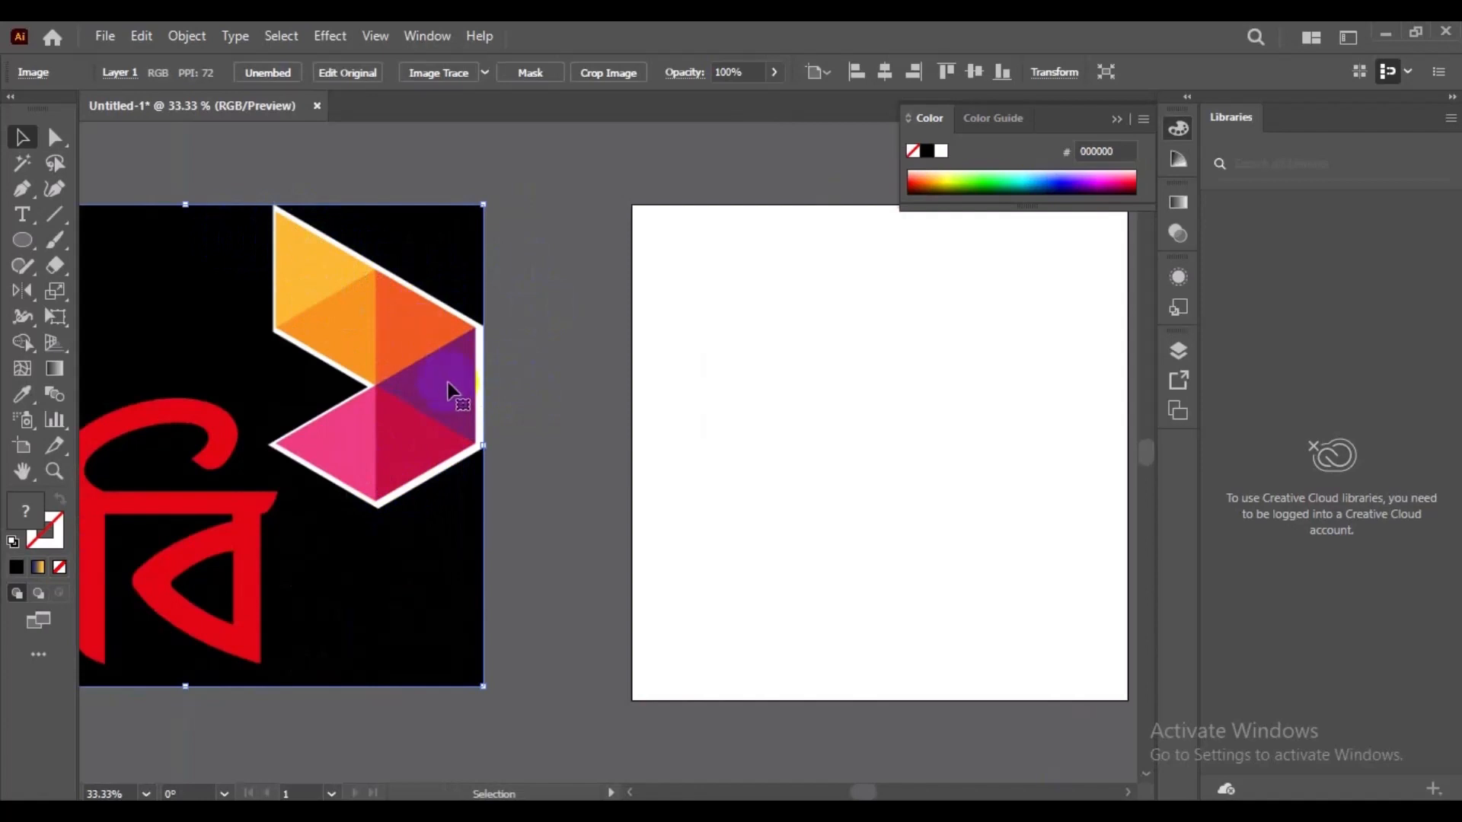
pyautogui.moveTo(433, 444); pyautogui.dragTo(439, 445)
pyautogui.click(754, 400)
pyautogui.press('space')
pyautogui.moveTo(754, 401); pyautogui.dragTo(649, 386)
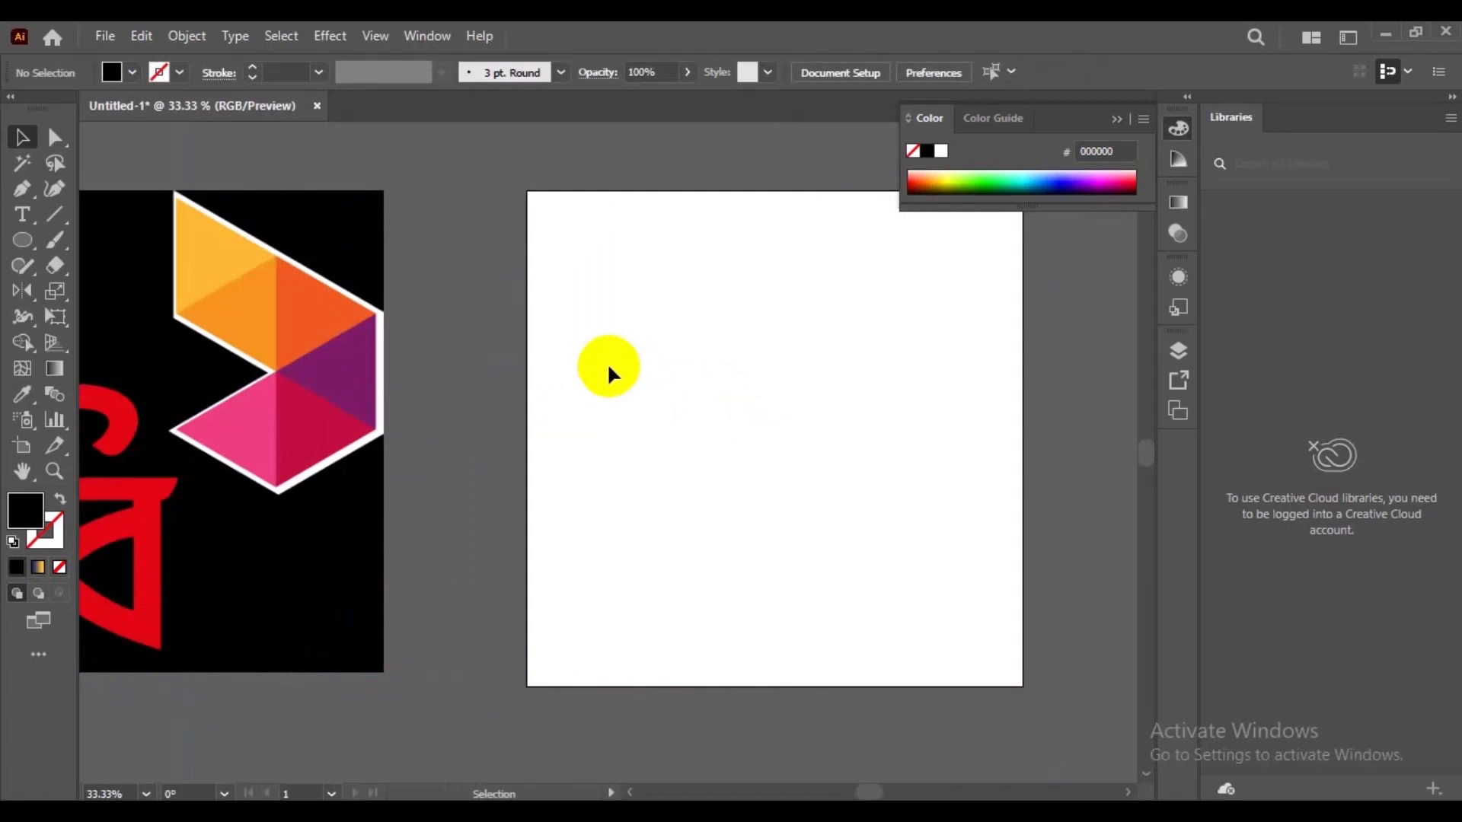
pyautogui.click(236, 303)
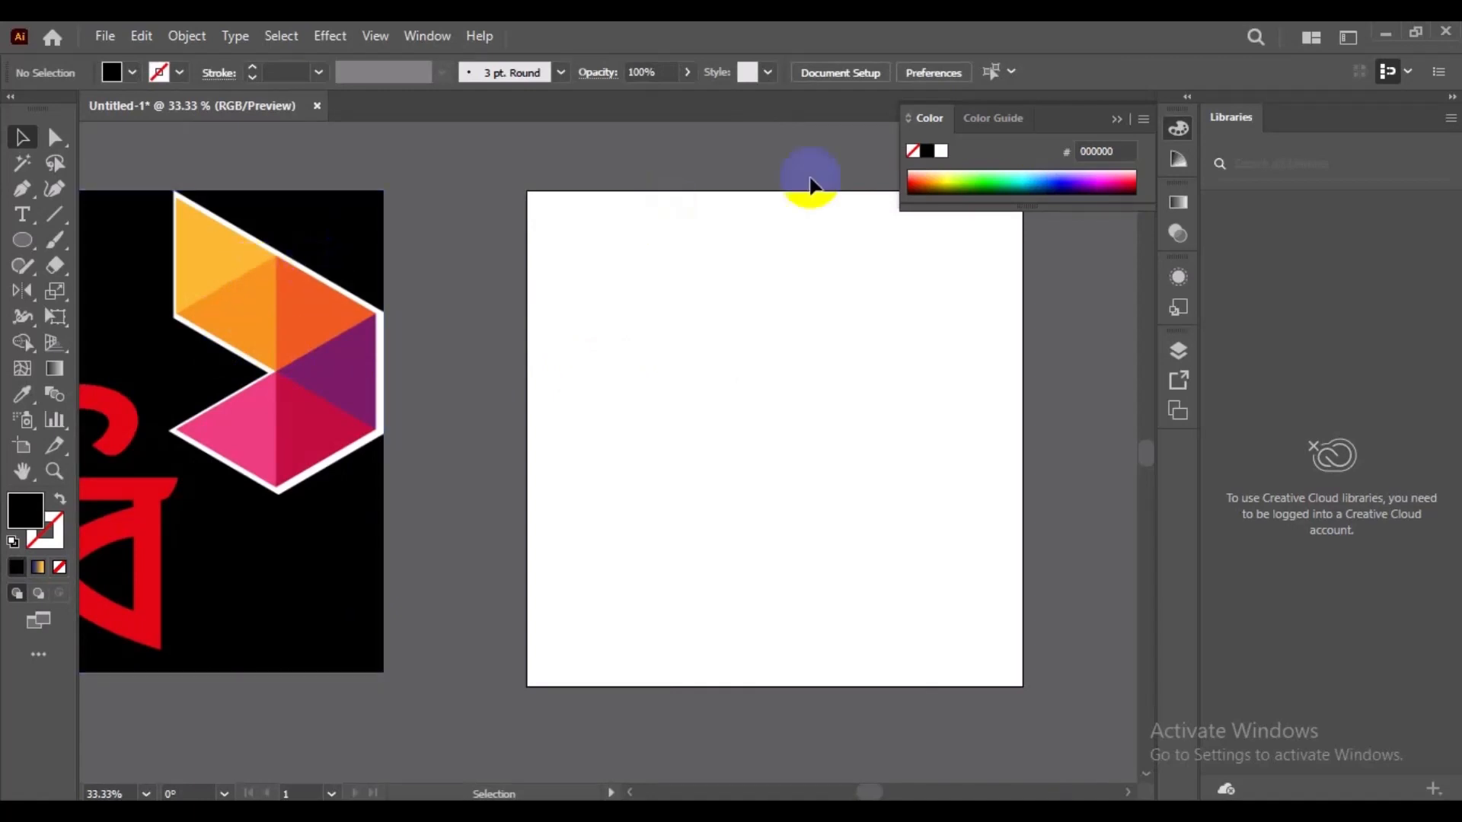
# Step: Draw an upright black triangle on the artboard with the Polygon tool, reducing the shape to three sides
pyautogui.click(22, 241)
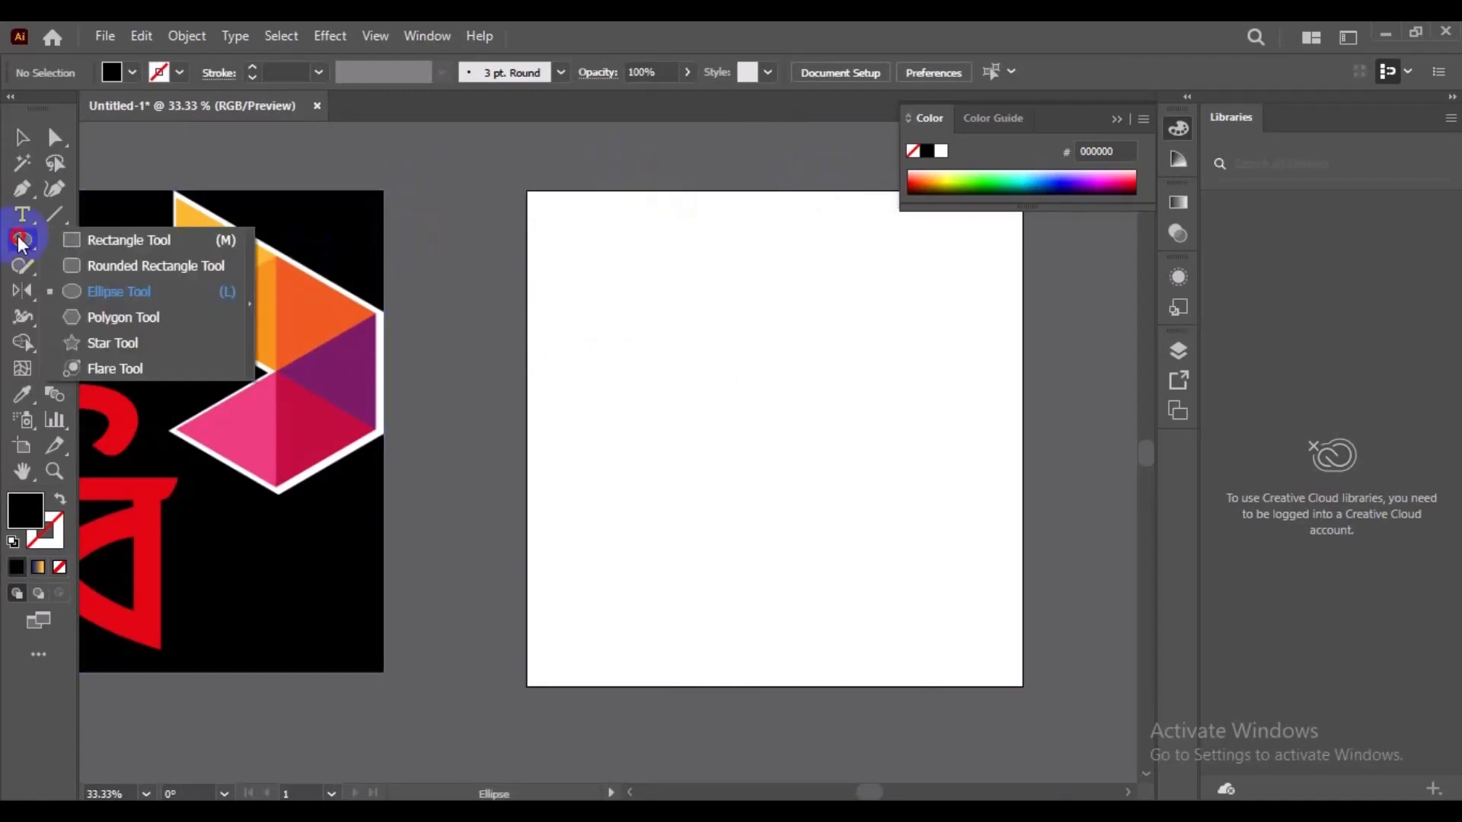
pyautogui.click(168, 319)
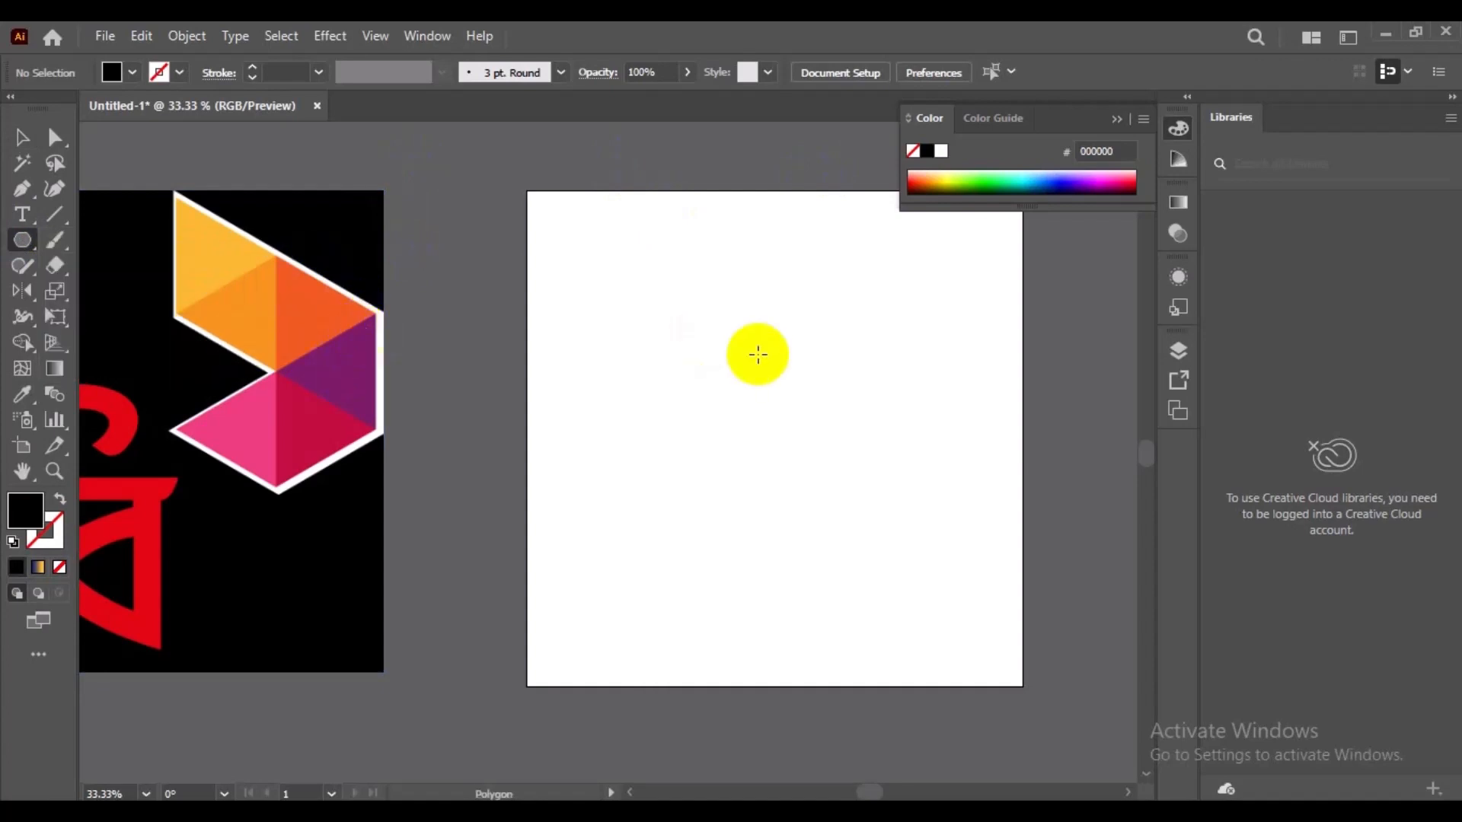
pyautogui.moveTo(707, 342); pyautogui.dragTo(772, 428)
pyautogui.press('Down')
pyautogui.press('Down')
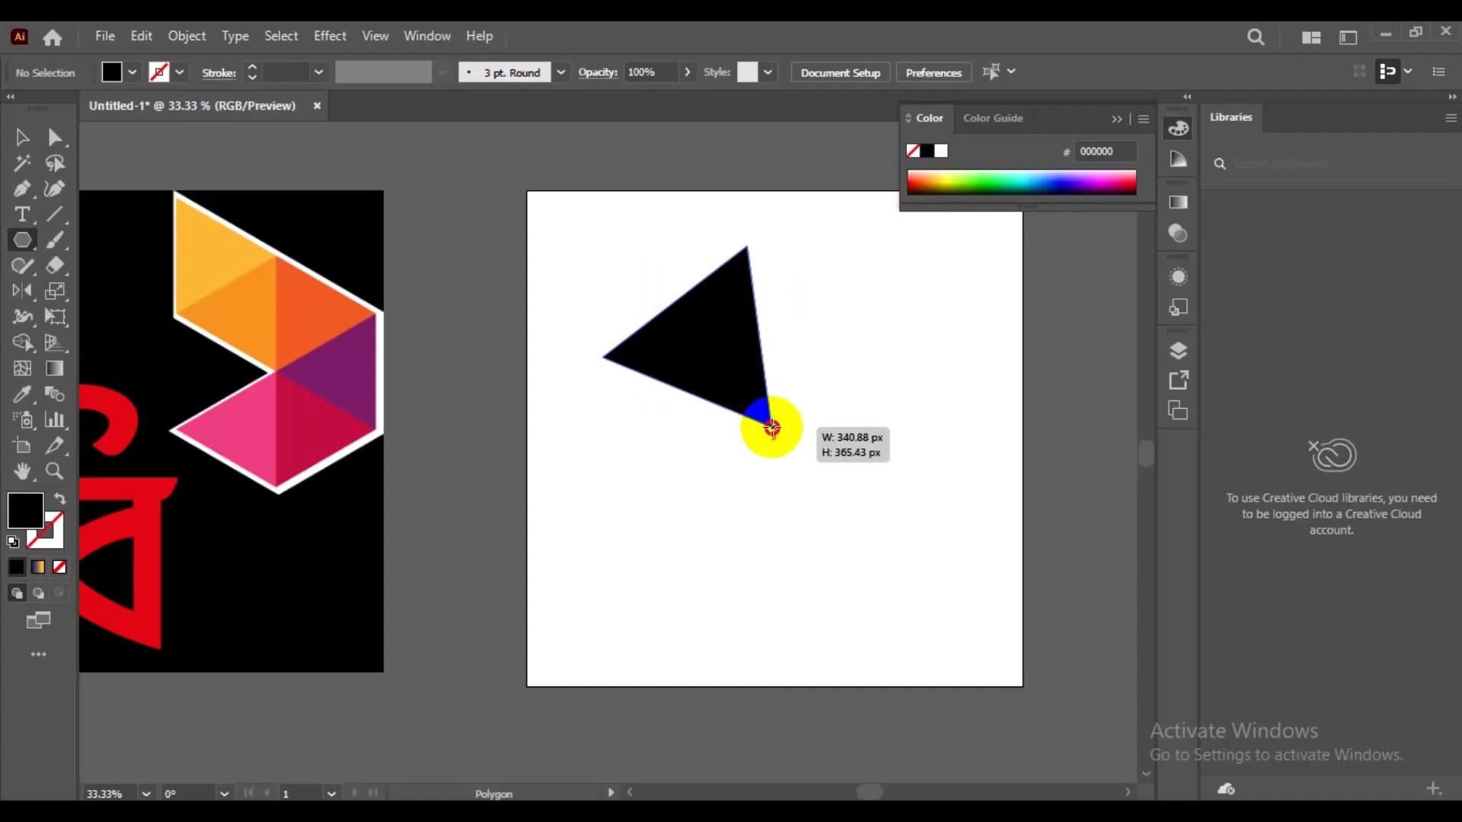
pyautogui.moveTo(772, 428)
pyautogui.mouseDown()
pyautogui.moveTo(770, 385)
pyautogui.moveTo(779, 408)
pyautogui.moveTo(841, 442)
pyautogui.moveTo(862, 522)
pyautogui.mouseUp()
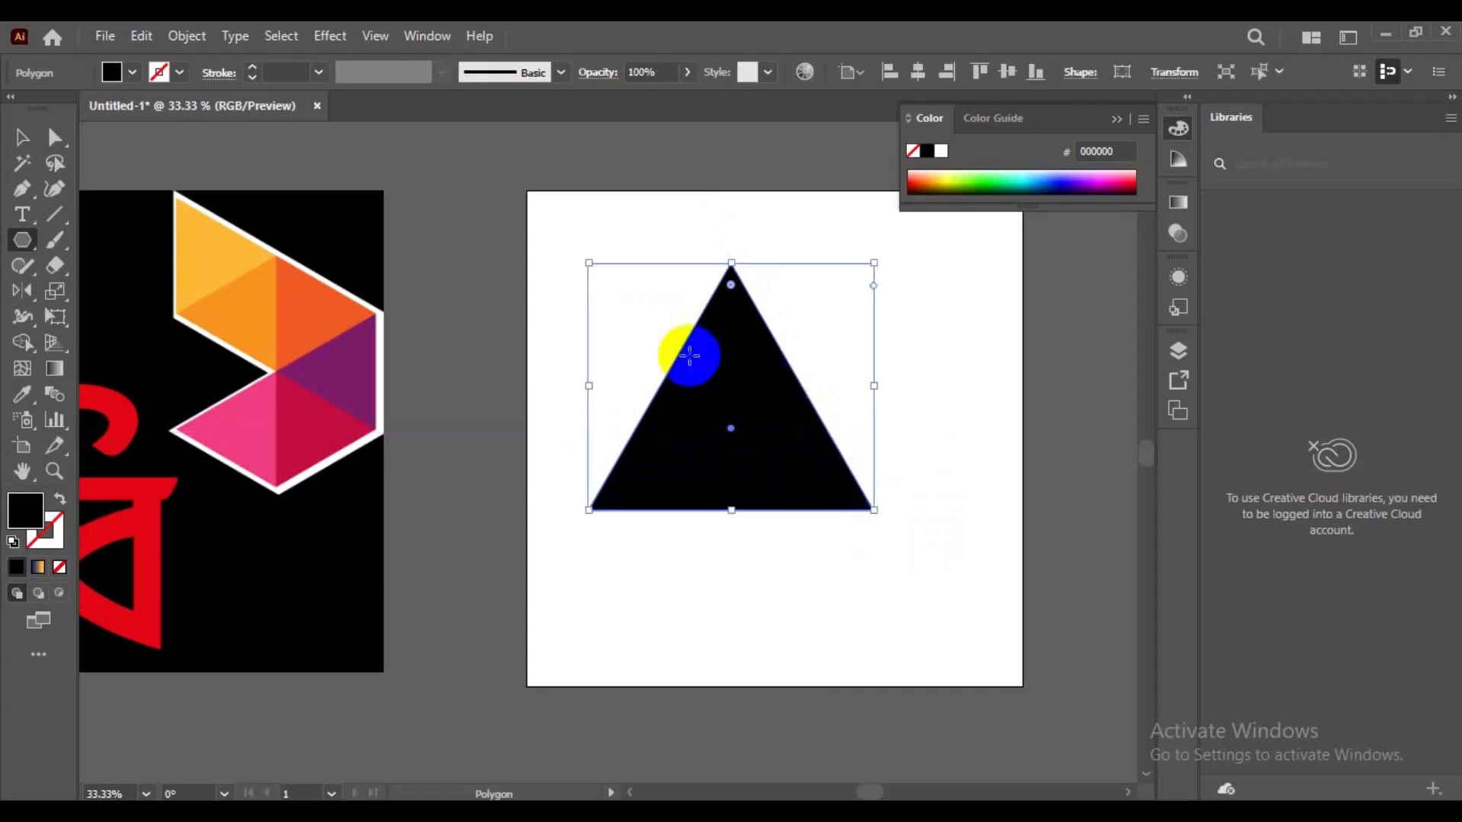
# Step: Shrink the triangle proportionally around its centre to less than half its drawn size and deselect it
pyautogui.click(21, 137)
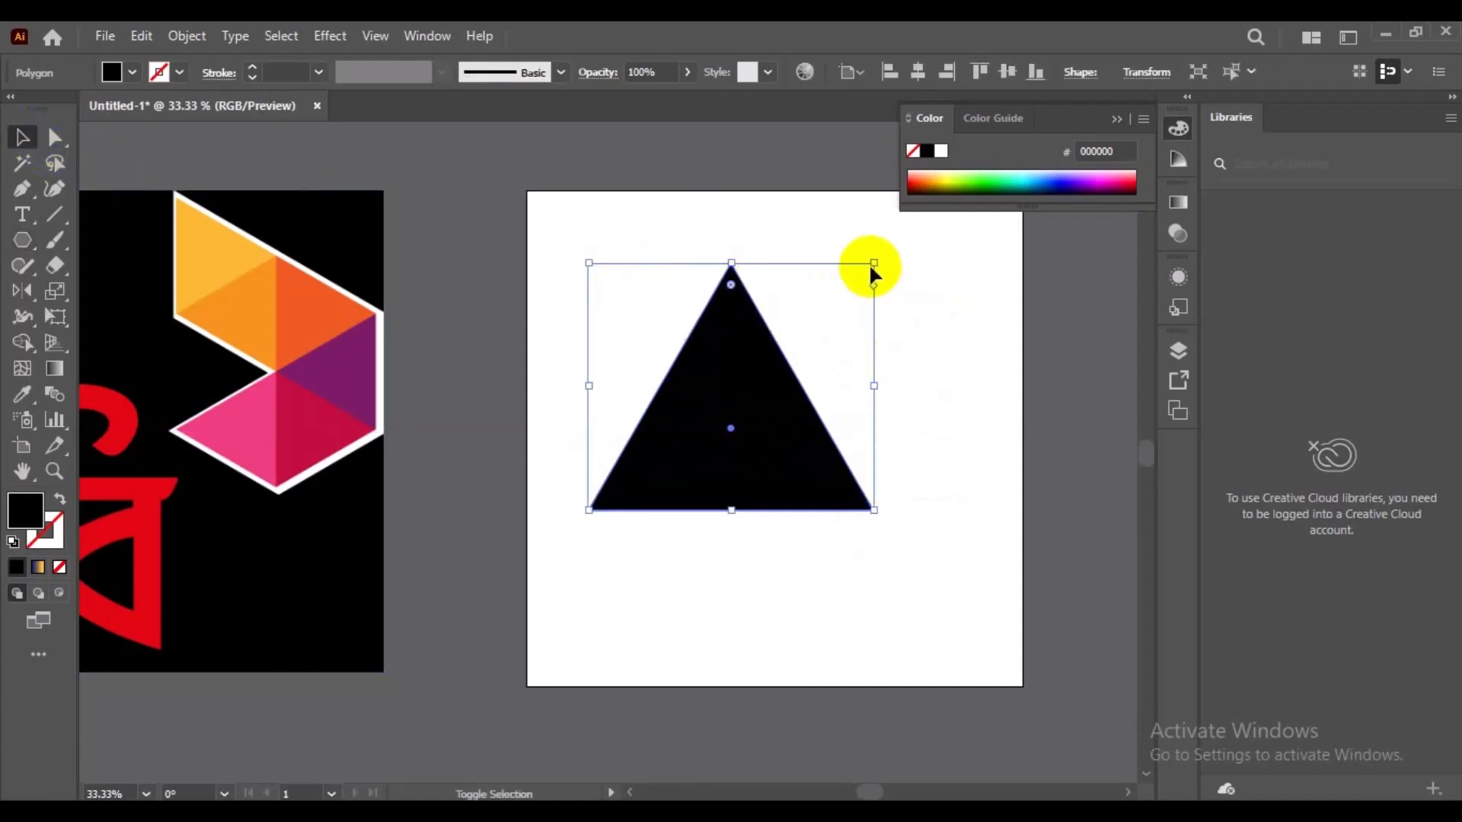
pyautogui.moveTo(873, 263); pyautogui.dragTo(849, 349)
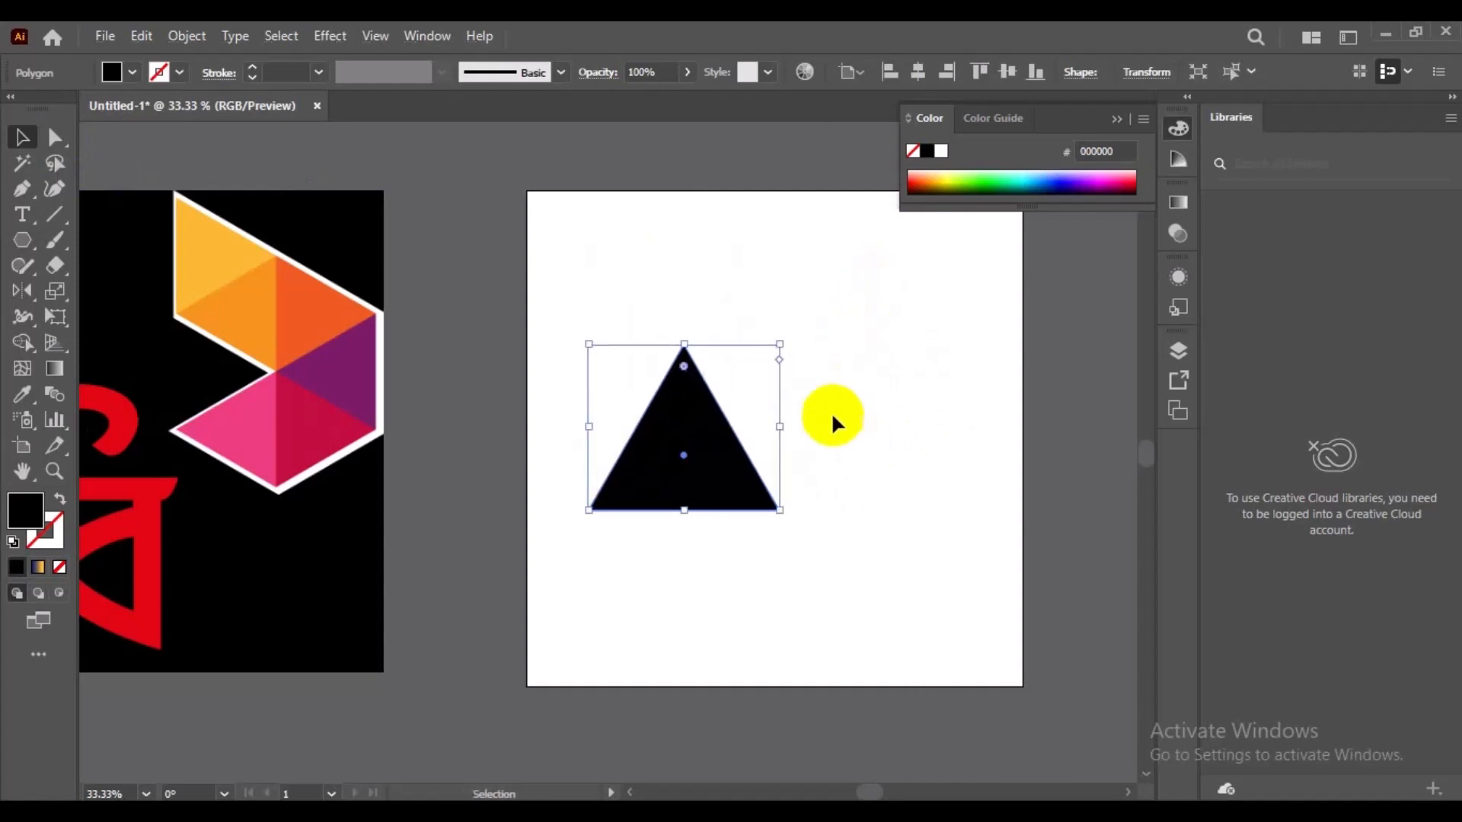
pyautogui.hotkey('ctrl', 'z')
pyautogui.moveTo(876, 264); pyautogui.dragTo(860, 346)
pyautogui.click(836, 332)
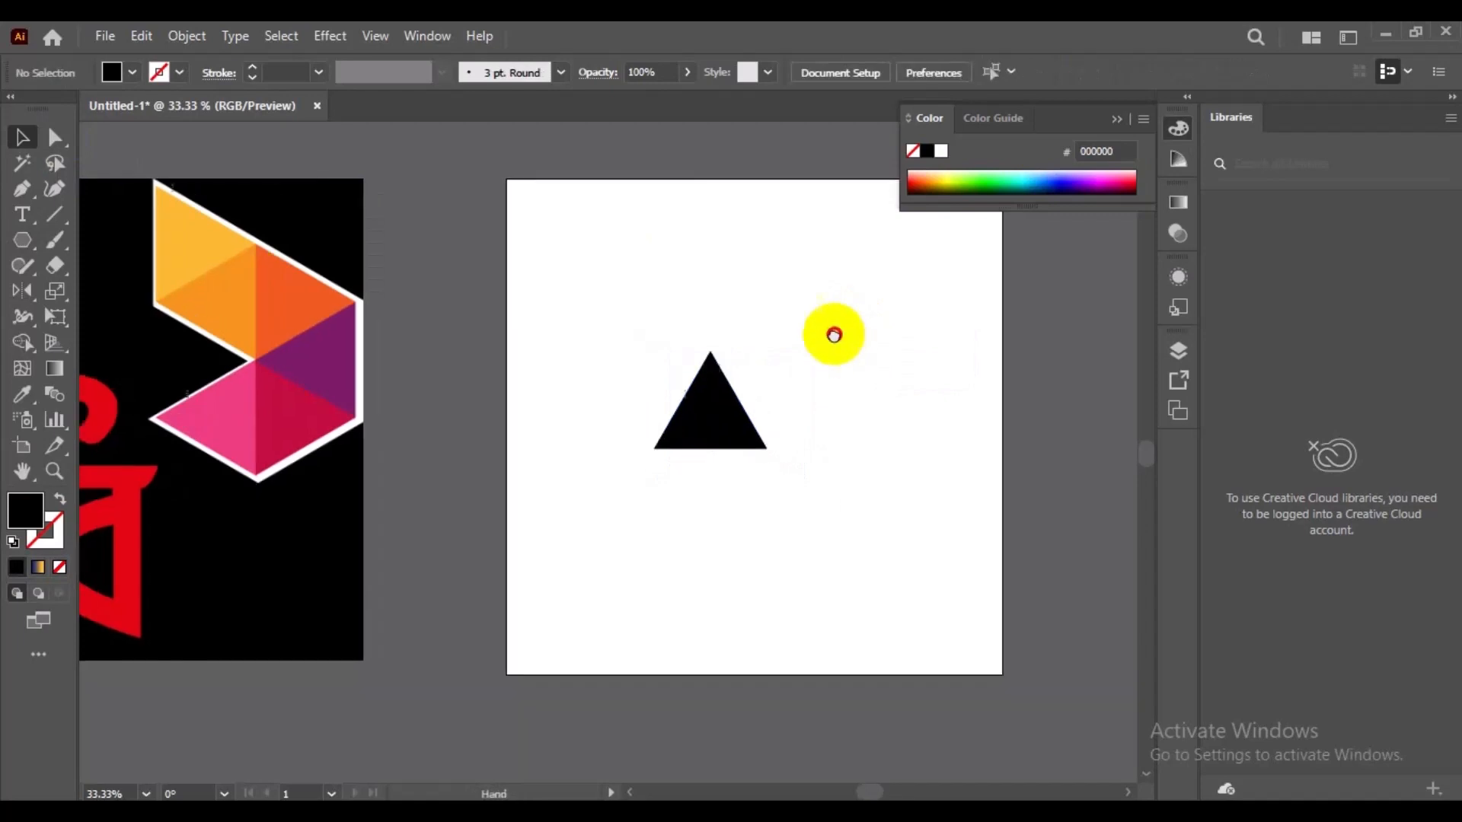
pyautogui.press('z')
pyautogui.click(750, 402)
pyautogui.press('v')
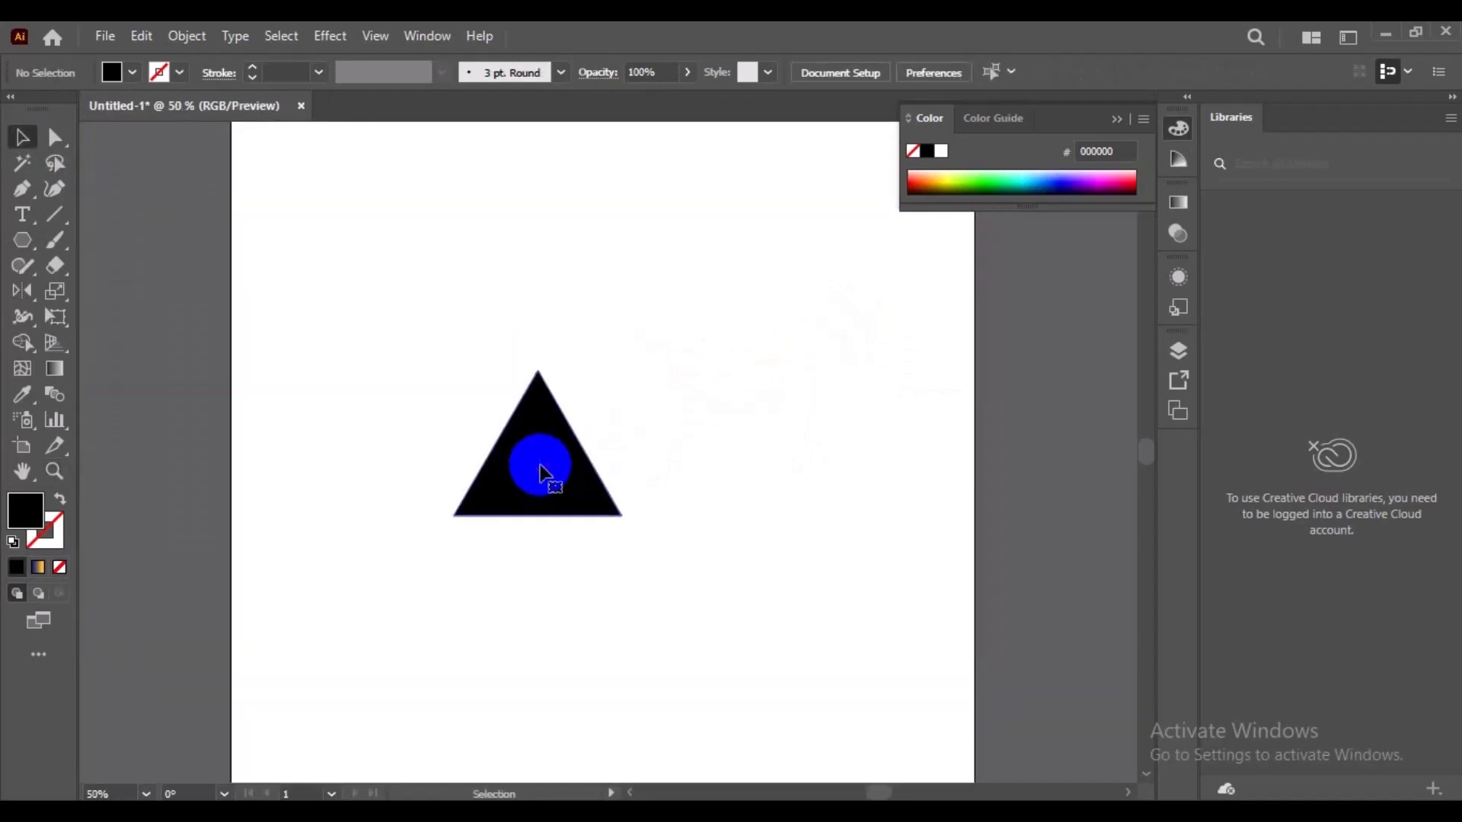
pyautogui.click(536, 379)
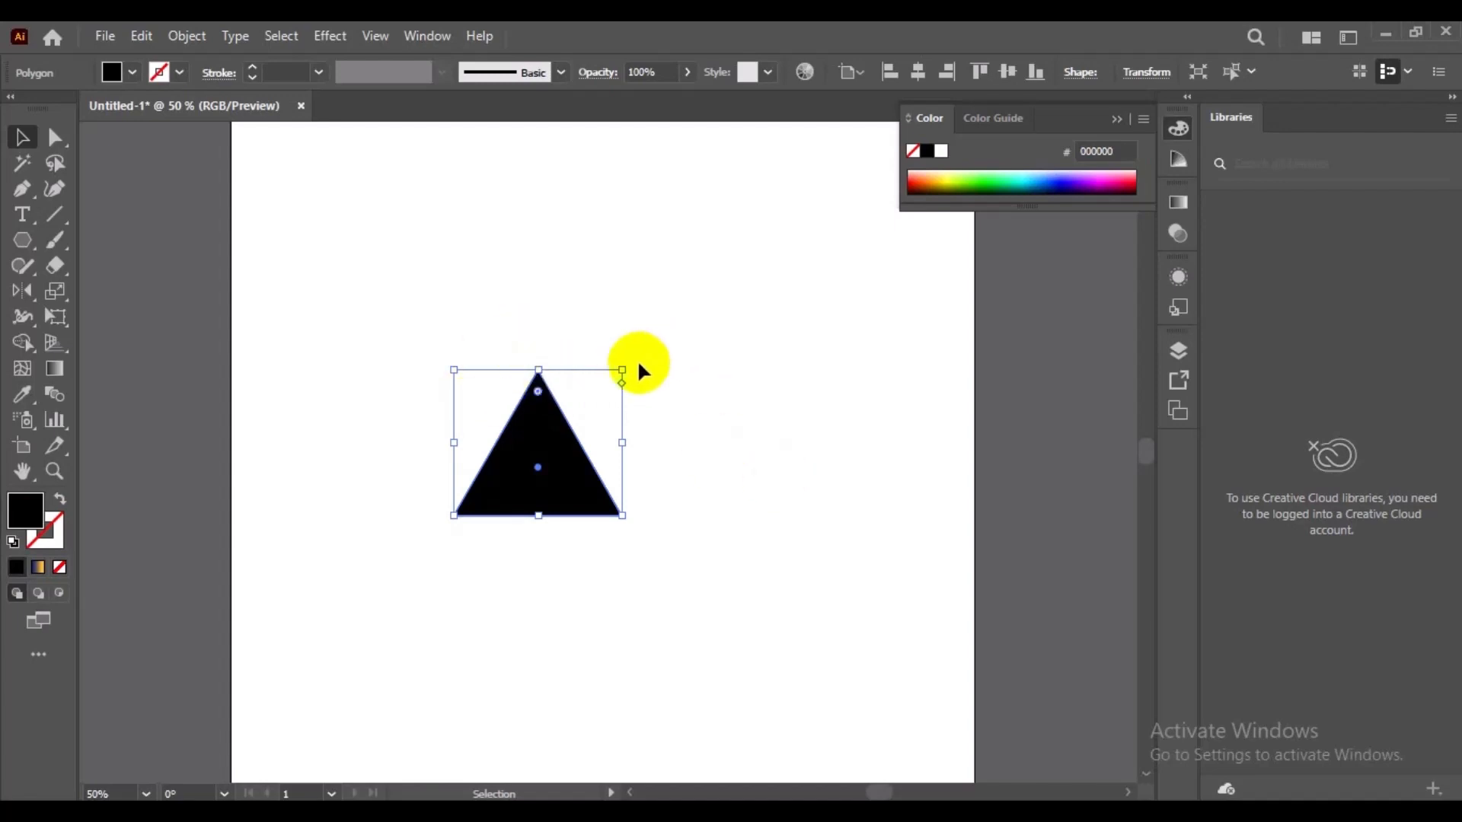
pyautogui.moveTo(633, 365); pyautogui.dragTo(706, 524)
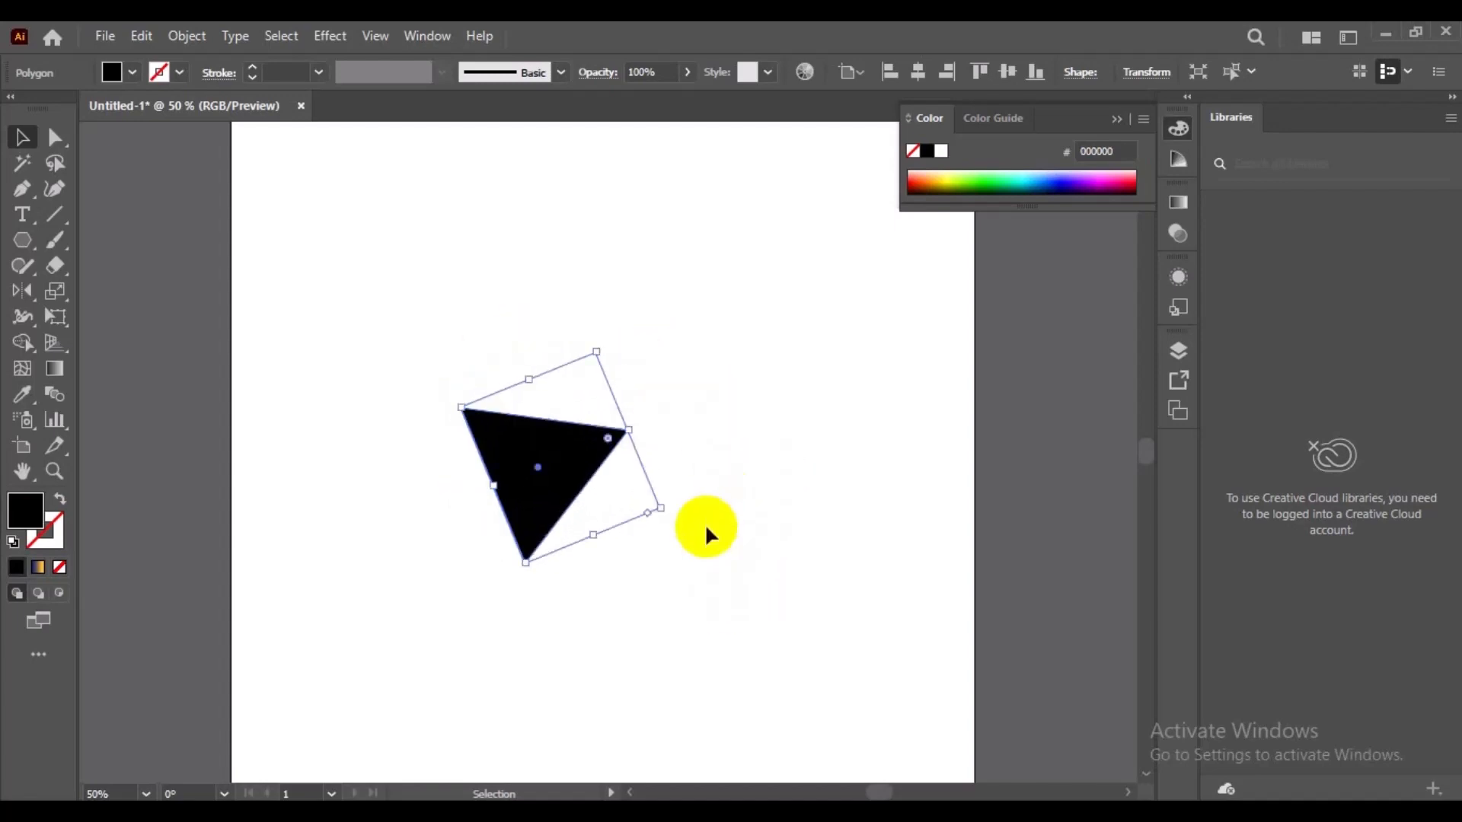
pyautogui.hotkey('ctrl', 'z')
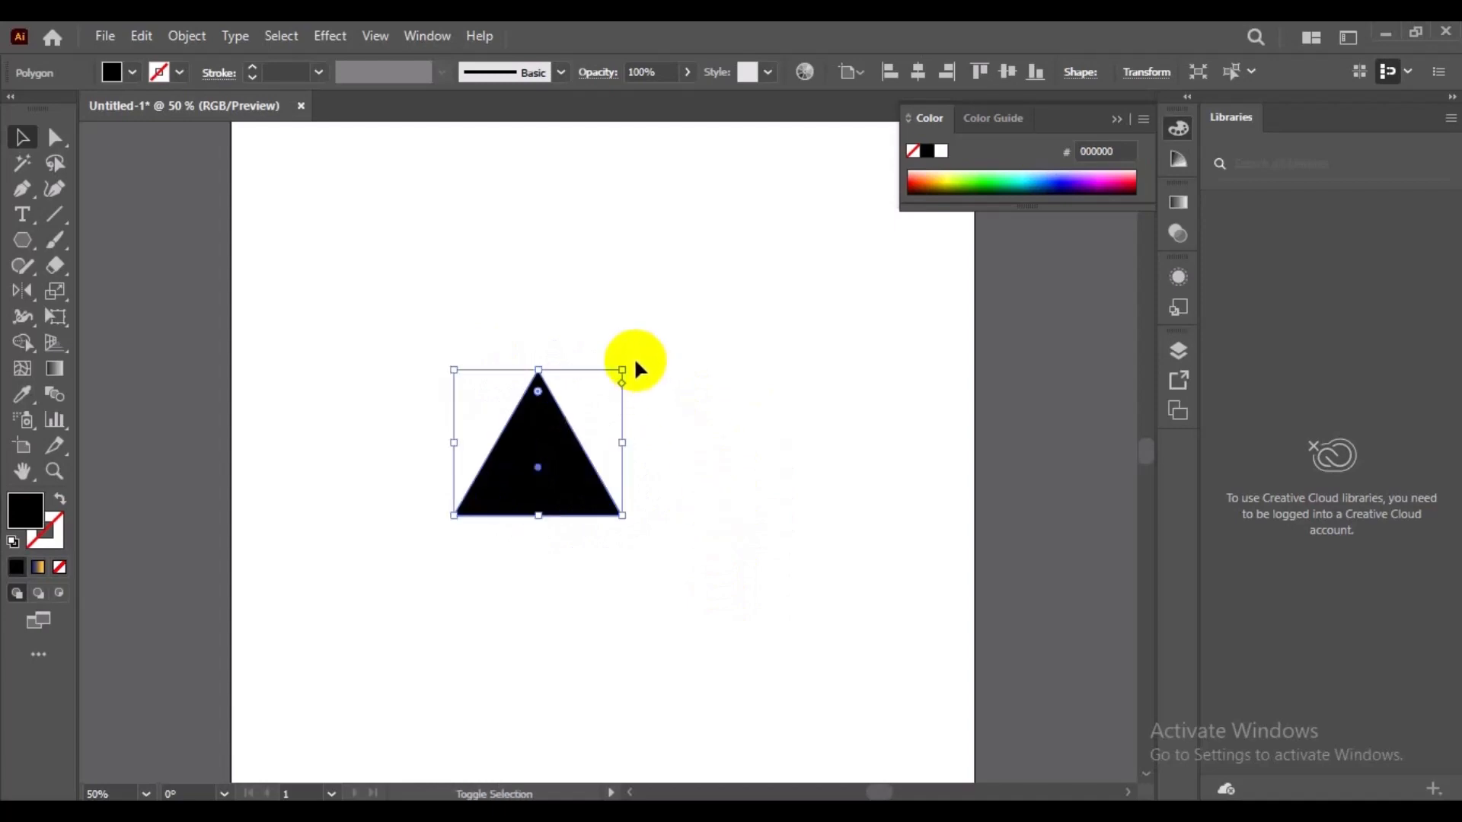
pyautogui.moveTo(627, 361); pyautogui.dragTo(686, 607)
pyautogui.click(452, 495)
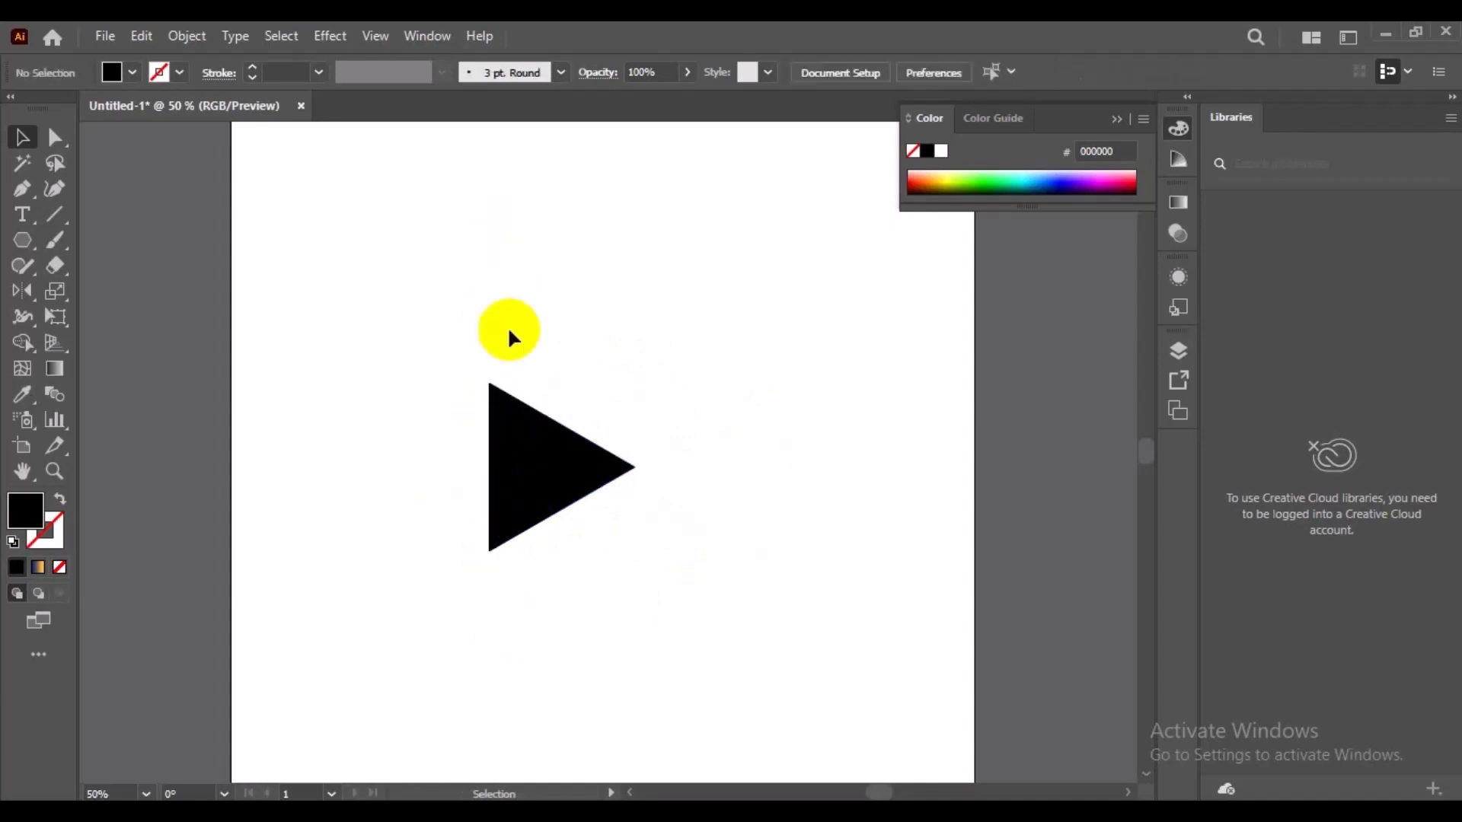
pyautogui.hotkey('ctrl', 'z')
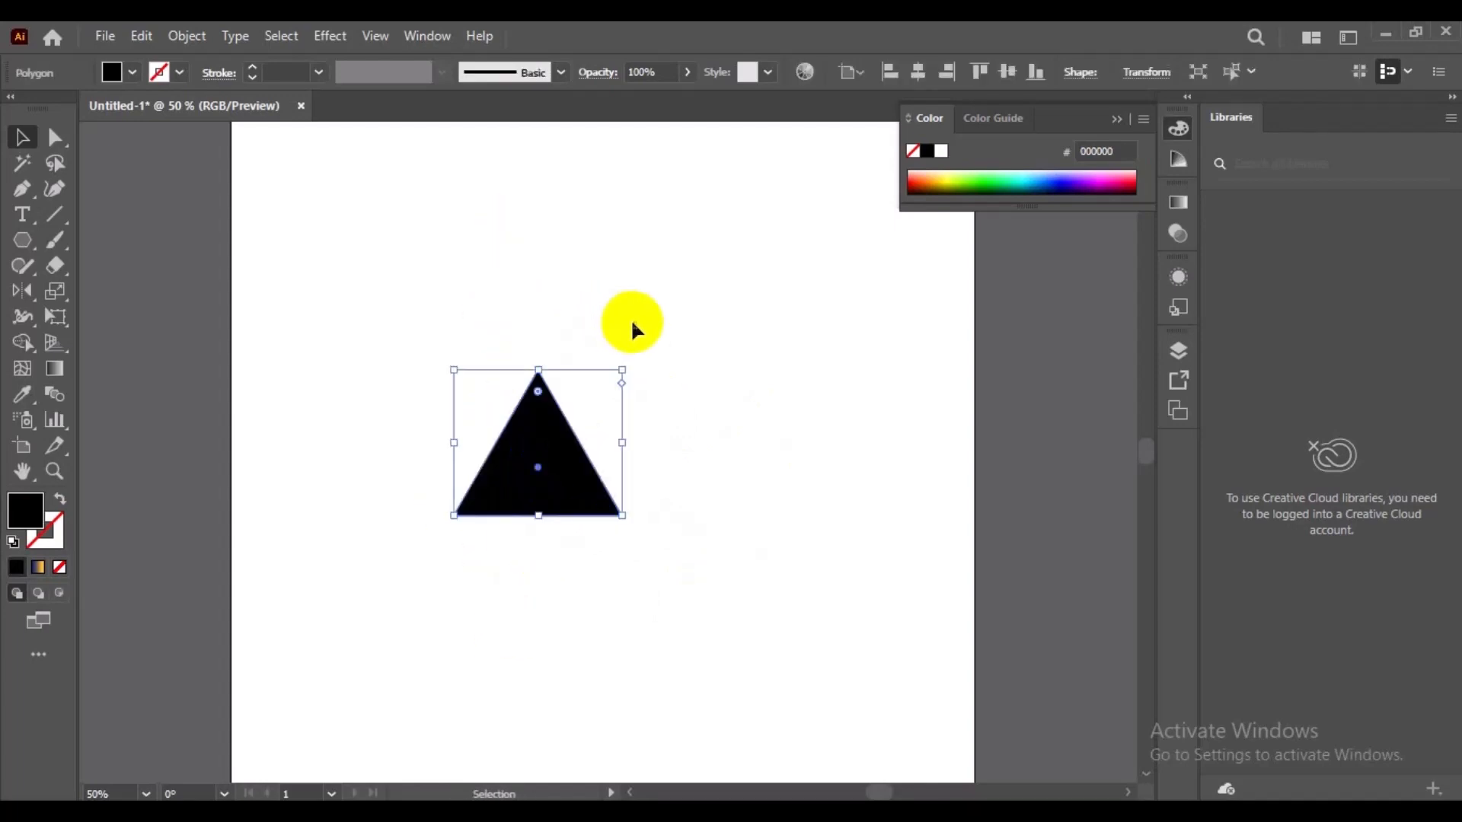
# Step: Rotate the triangle 90° clockwise so its tip points right, and shift it slightly to the left
pyautogui.moveTo(640, 405); pyautogui.dragTo(653, 523)
pyautogui.click(587, 310)
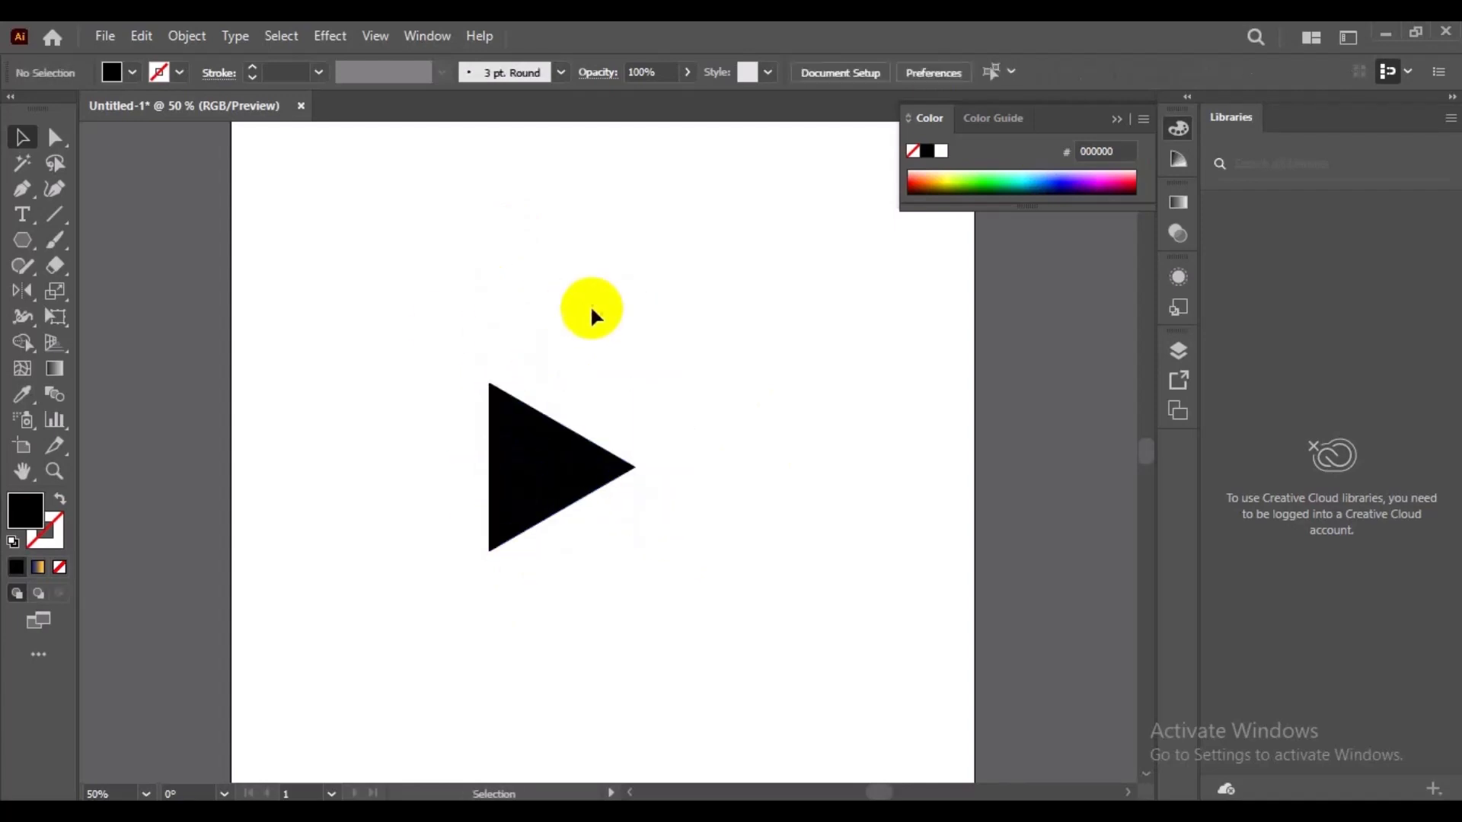
pyautogui.moveTo(434, 326); pyautogui.dragTo(826, 684)
pyautogui.moveTo(573, 498); pyautogui.dragTo(541, 504)
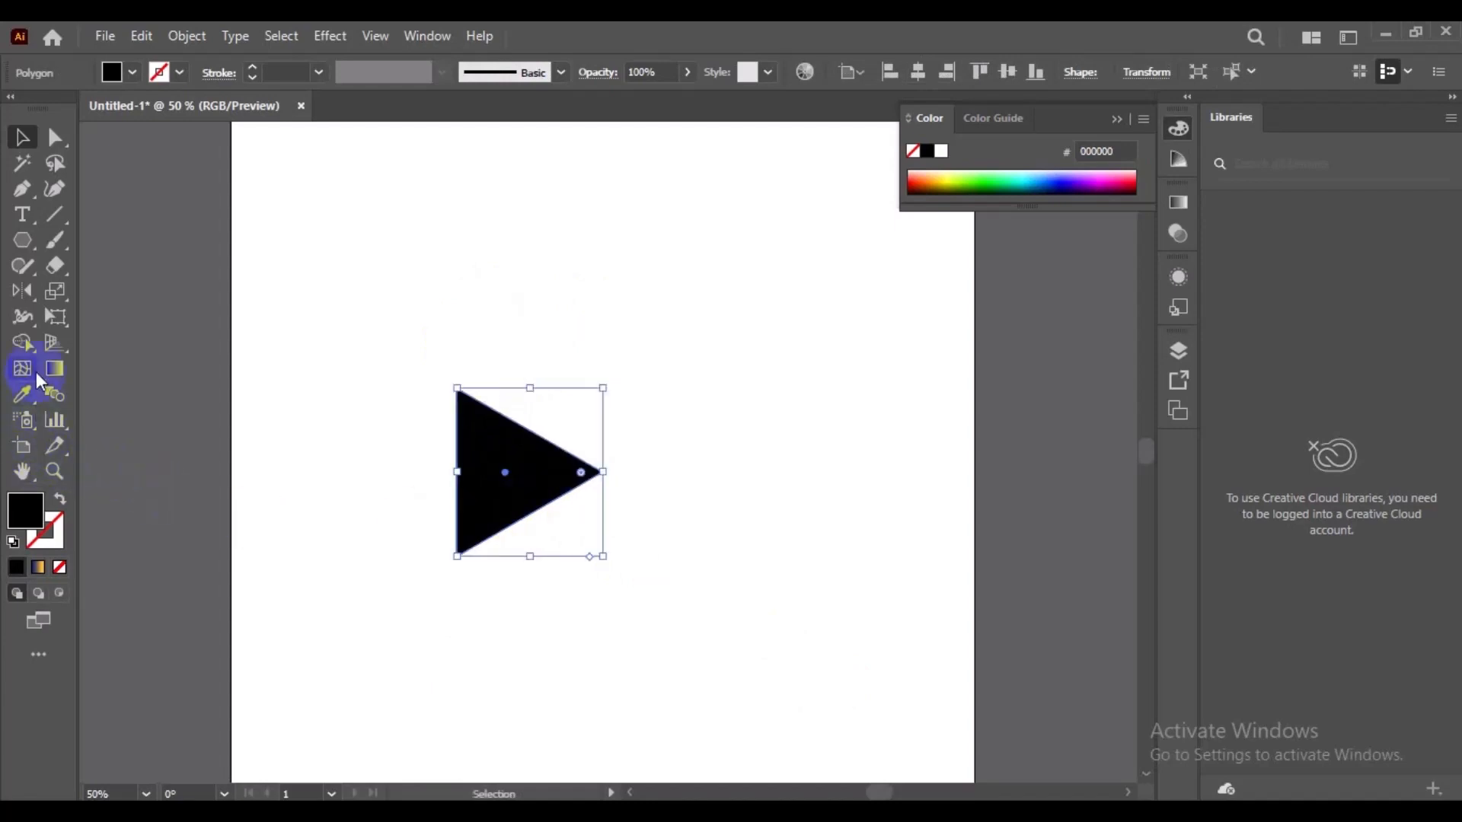
pyautogui.click(24, 298)
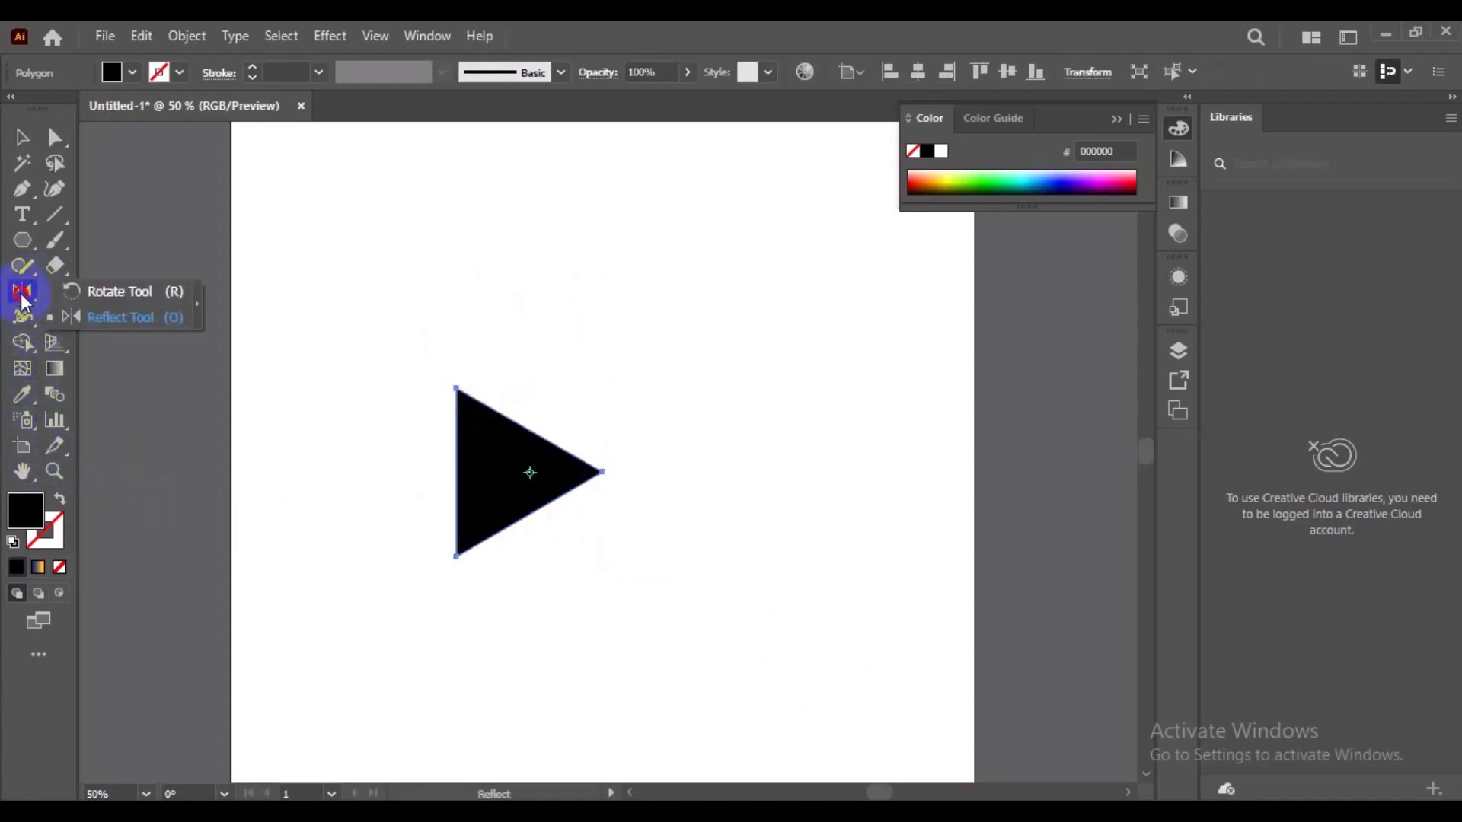
pyautogui.click(110, 294)
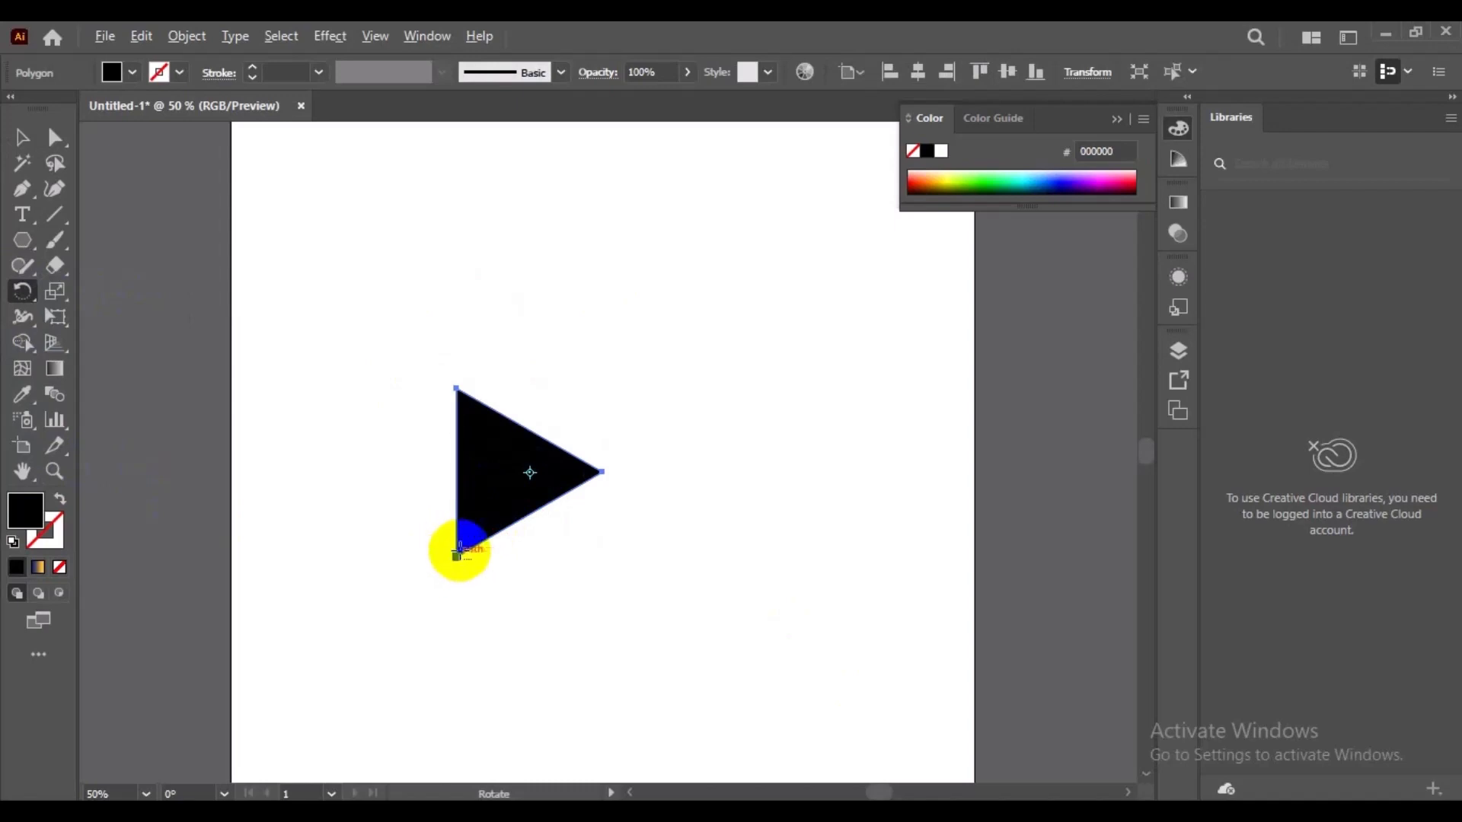
pyautogui.keyDown('alt'); pyautogui.click(456, 557); pyautogui.keyUp('alt')
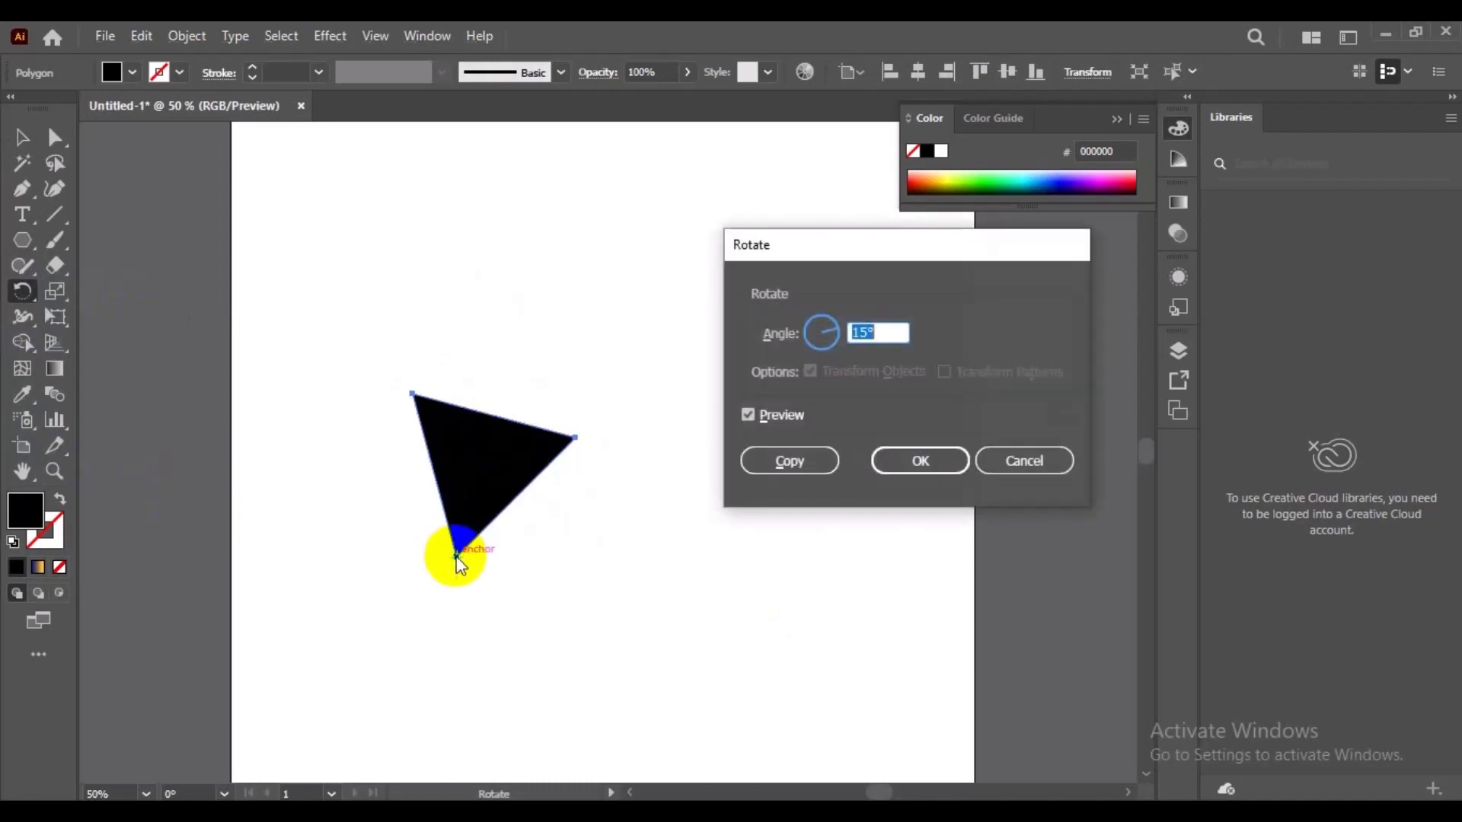
pyautogui.click(988, 460)
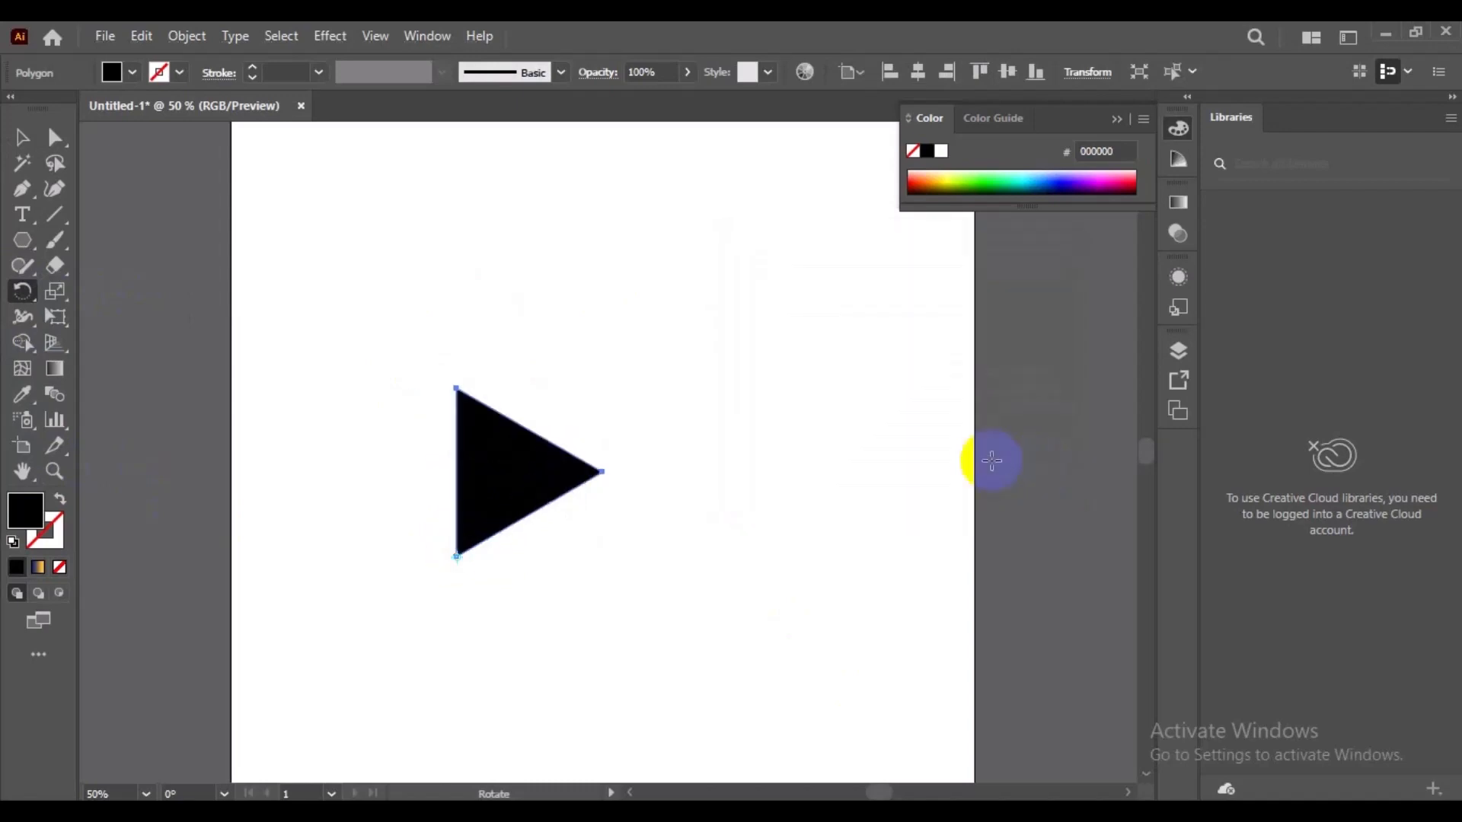
pyautogui.hotkey('ctrl', '-')
pyautogui.hotkey('ctrl', '-')
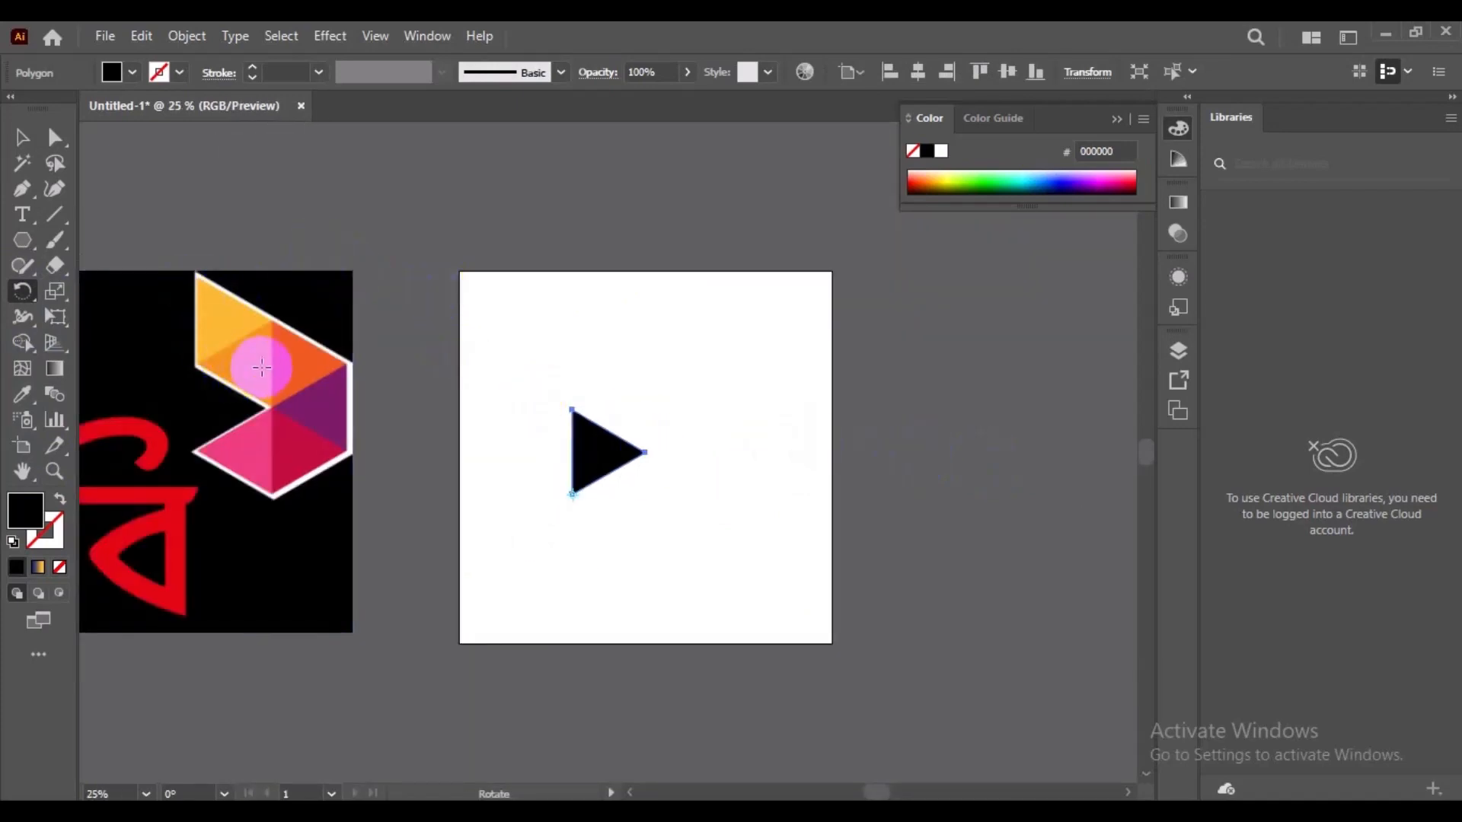
# Step: Create a copy of the triangle rotated 60° around its lower-left corner with the Rotate tool
pyautogui.press('z')
pyautogui.click(594, 480)
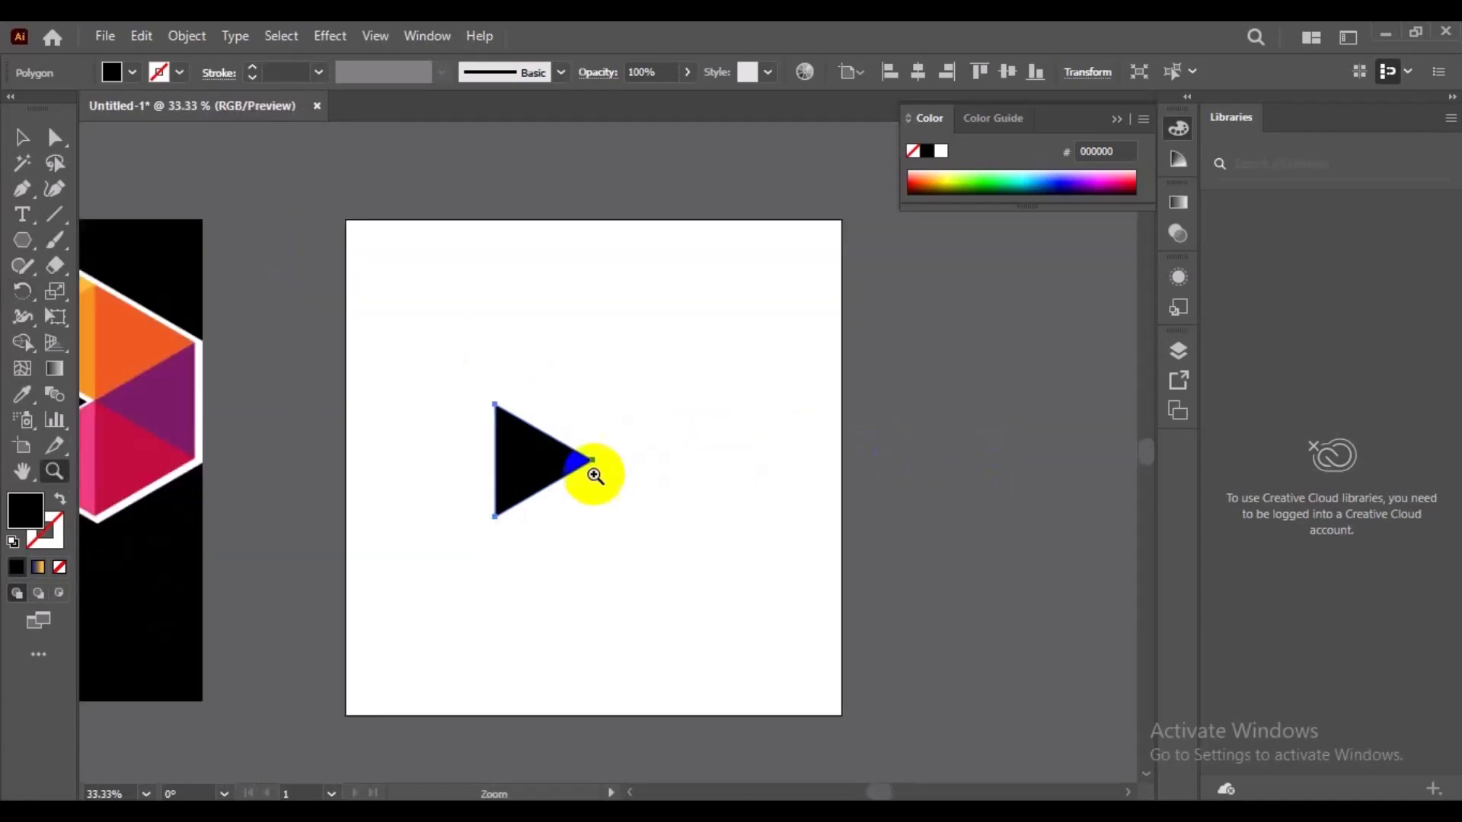
pyautogui.click(547, 469)
pyautogui.click(26, 323)
pyautogui.click(480, 509)
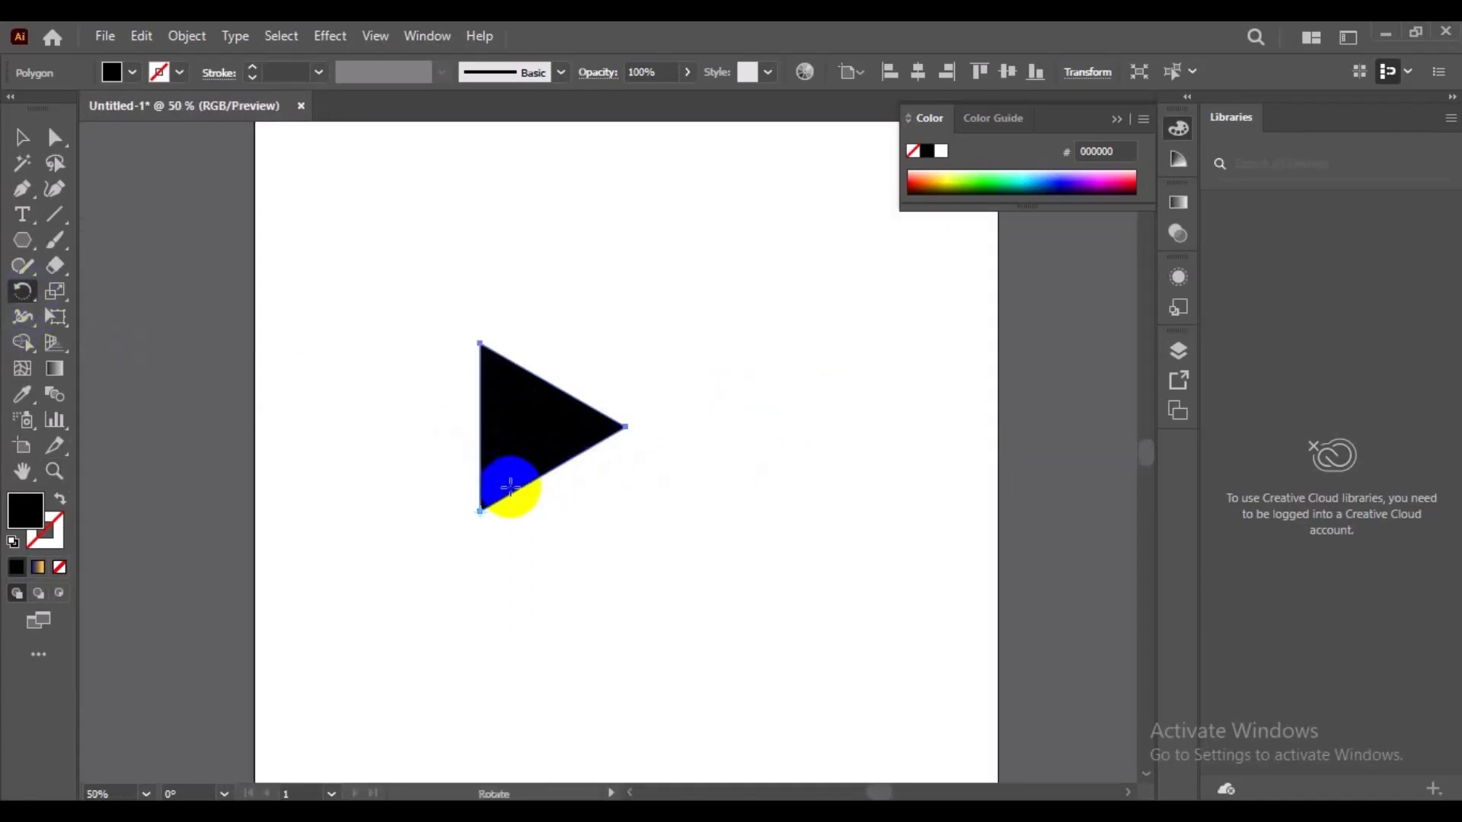
pyautogui.keyDown('alt'); pyautogui.click(481, 512); pyautogui.keyUp('alt')
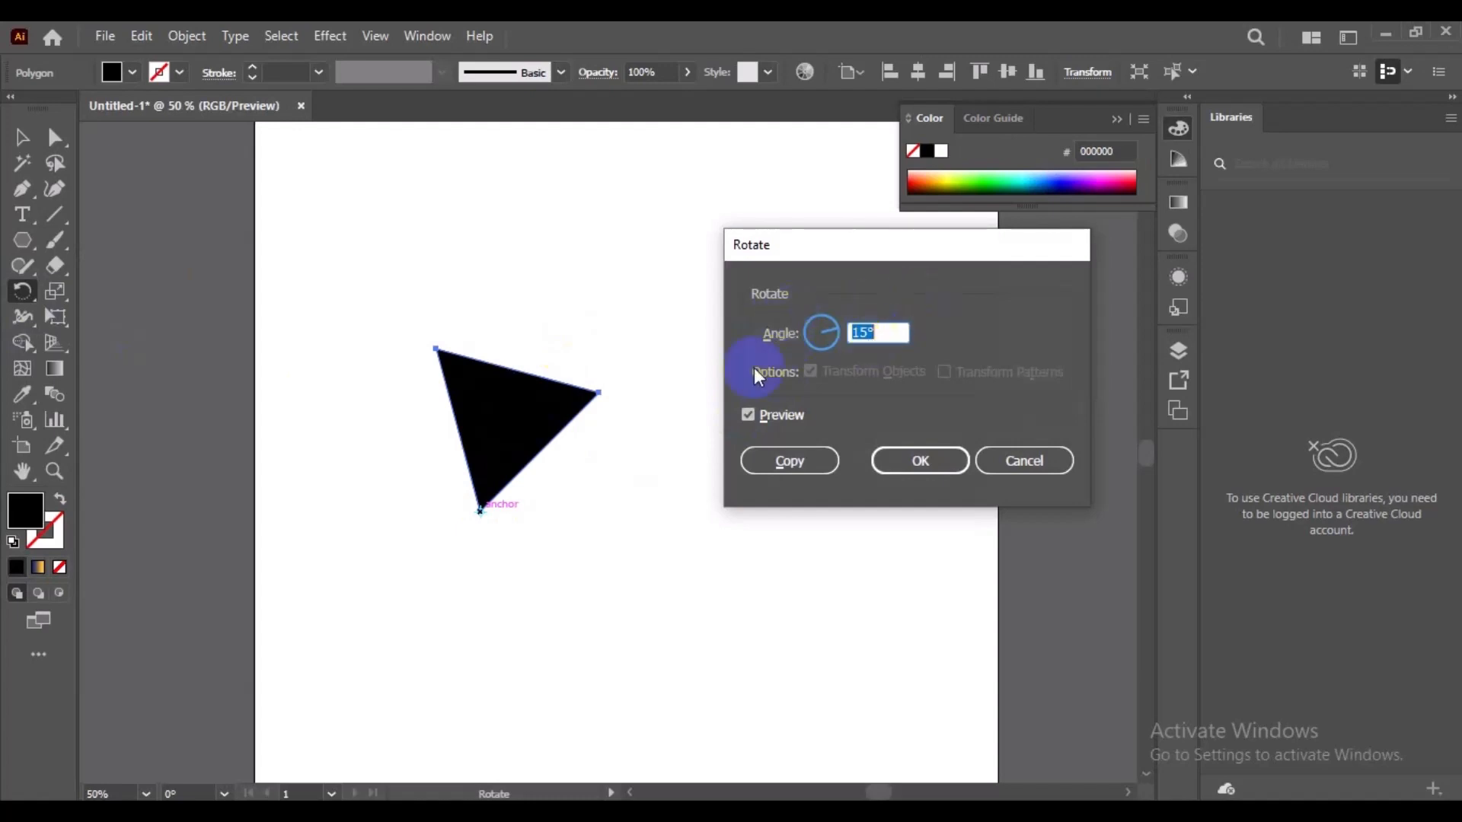
pyautogui.write('60')
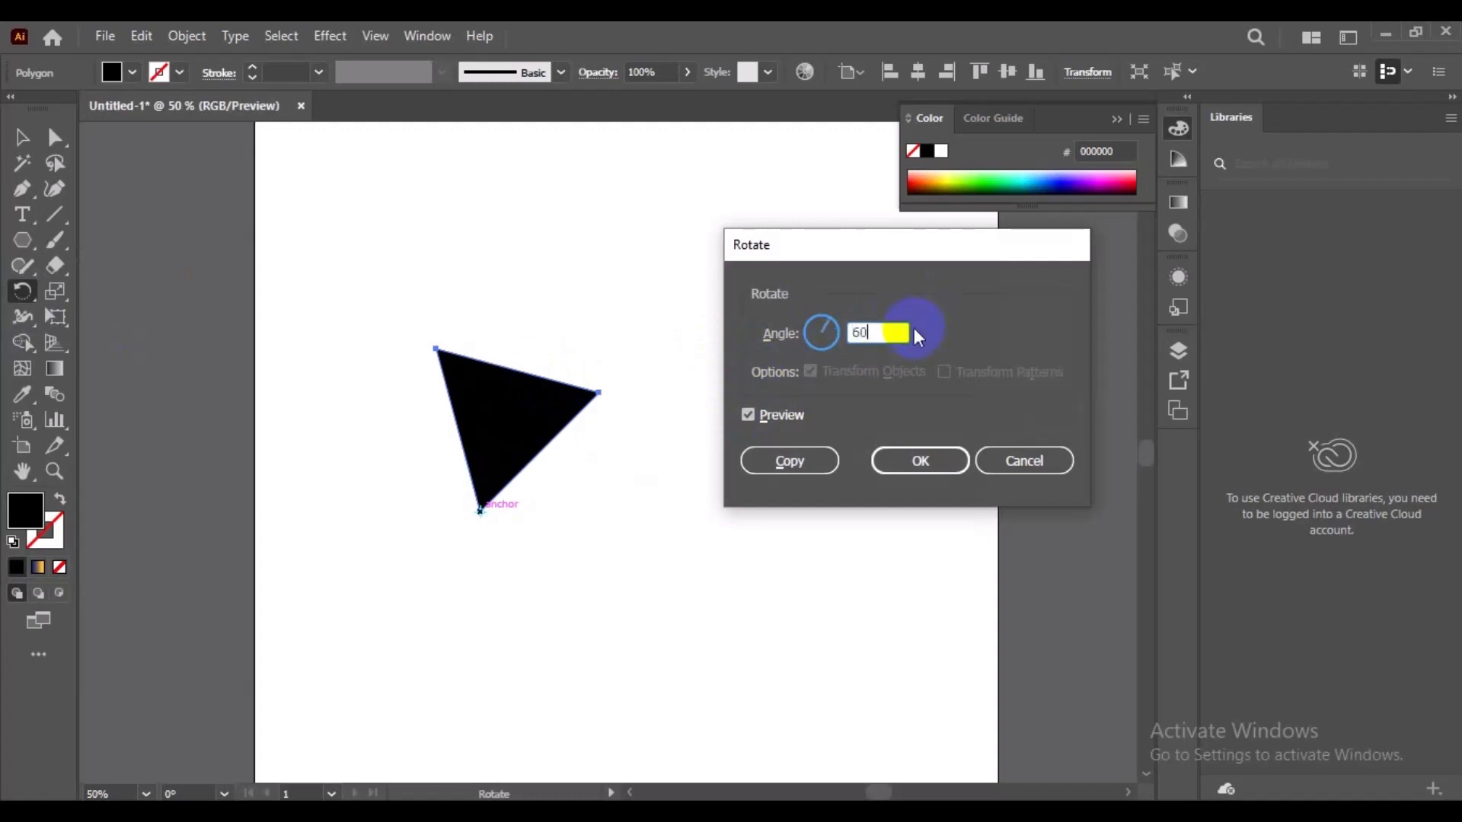
pyautogui.click(763, 421)
pyautogui.click(762, 421)
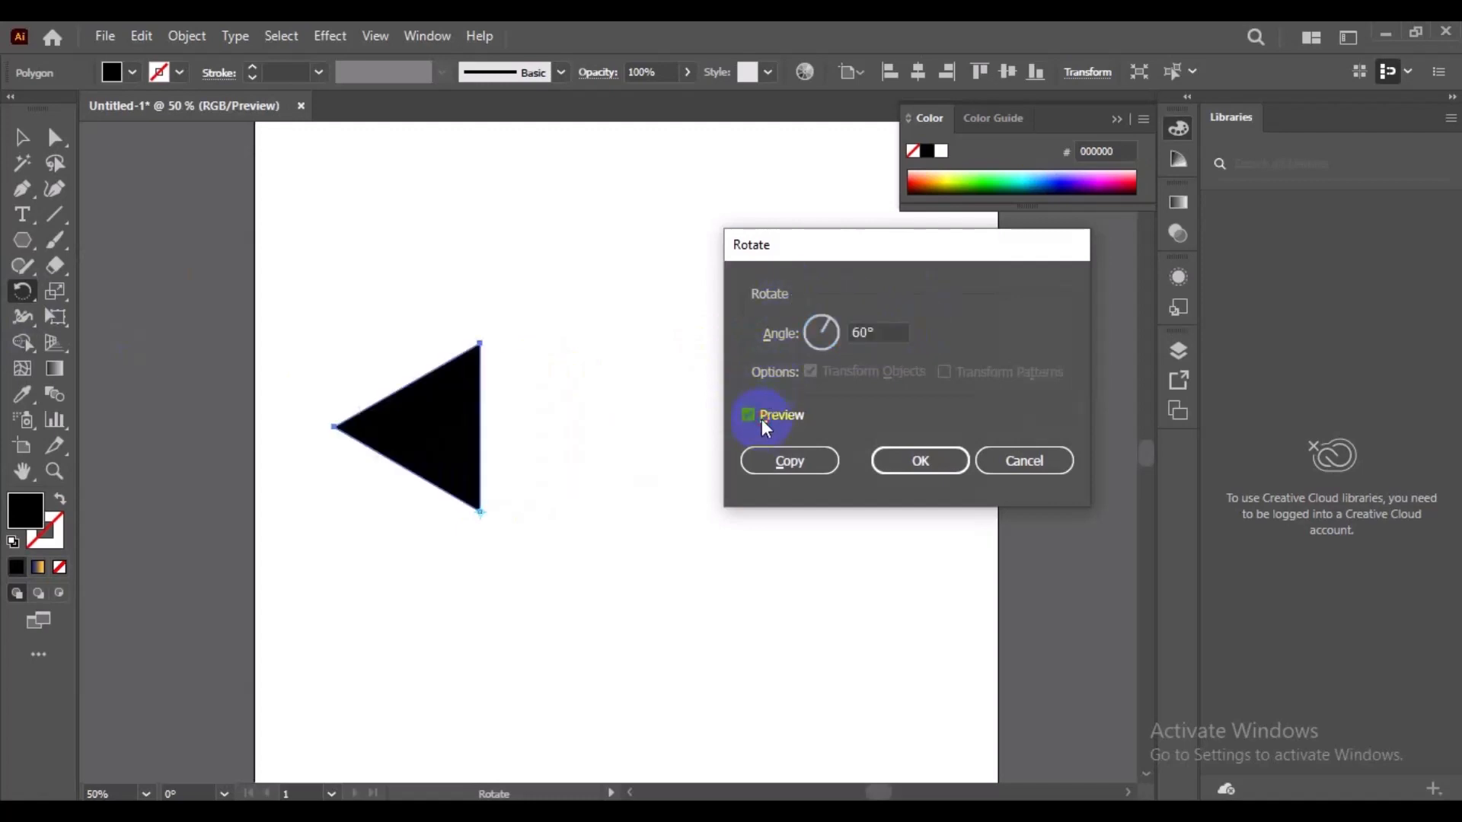
pyautogui.click(763, 421)
pyautogui.click(762, 421)
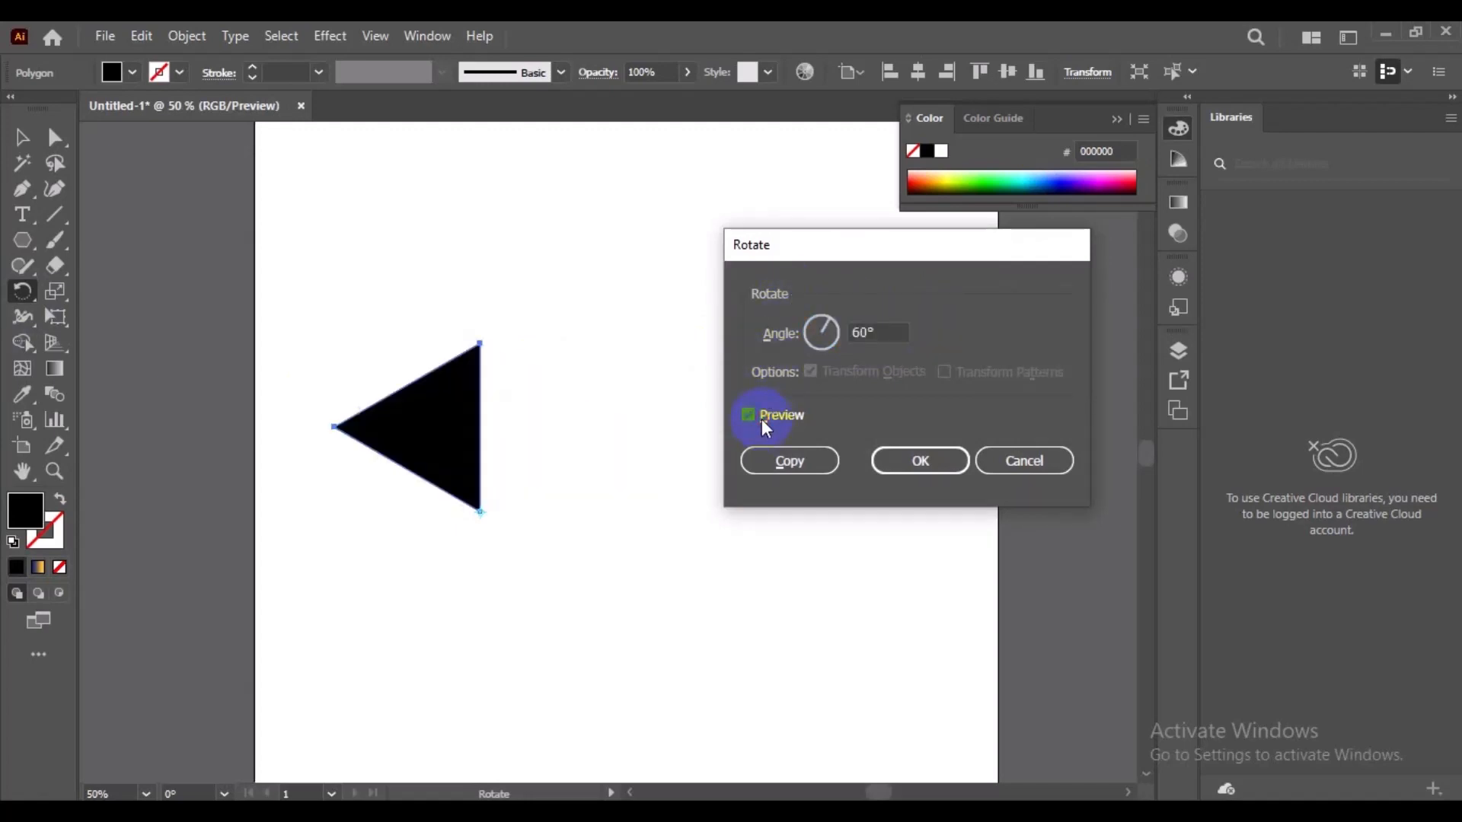
pyautogui.click(785, 463)
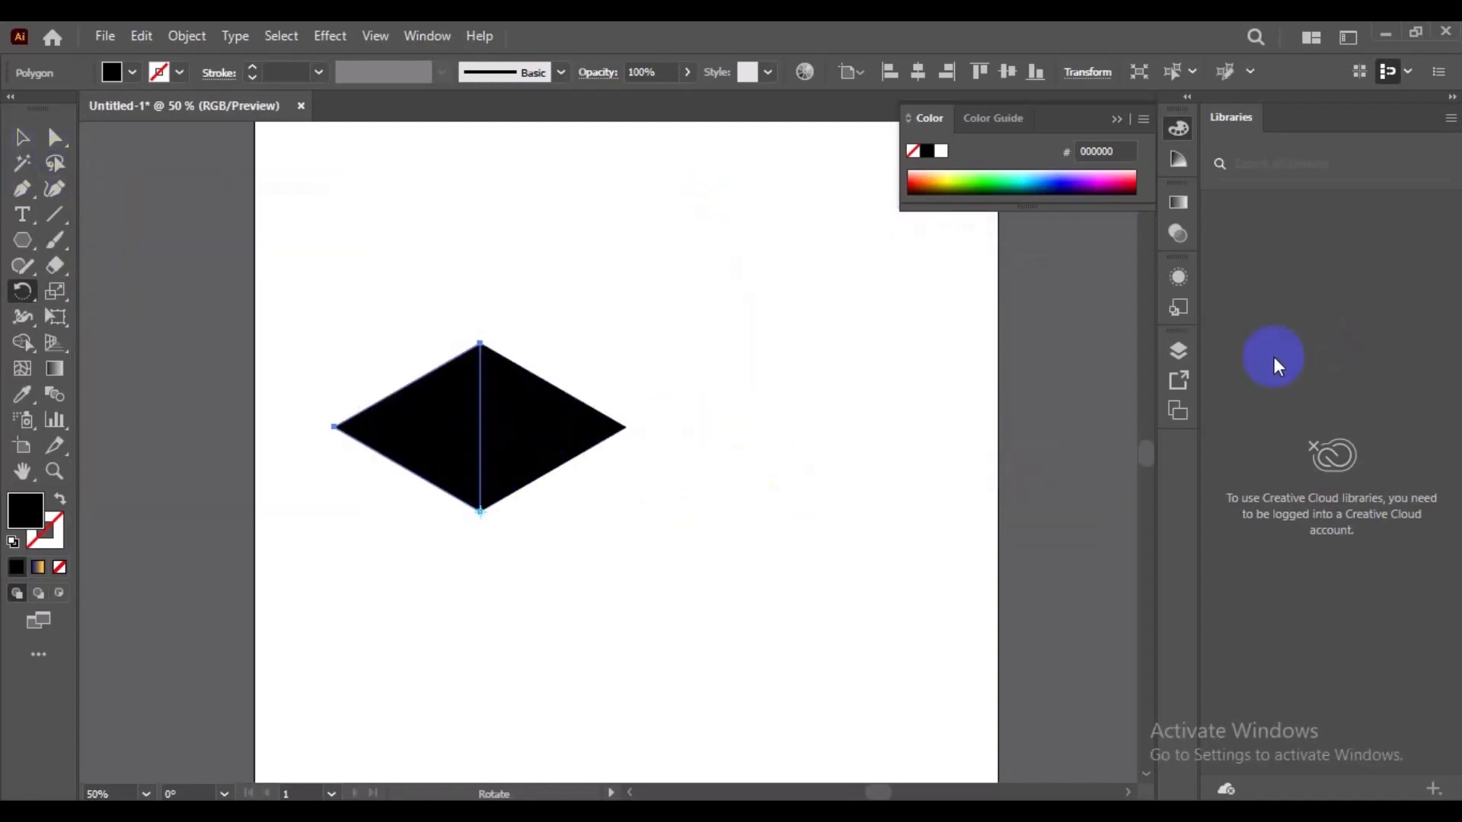
# Step: Repeat the rotated copy four more times to complete a hexagon of six triangles
pyautogui.hotkey('ctrl', 'd')
pyautogui.hotkey('ctrl', 'd')
pyautogui.hotkey('ctrl', 'd')
pyautogui.hotkey('ctrl', 'd')
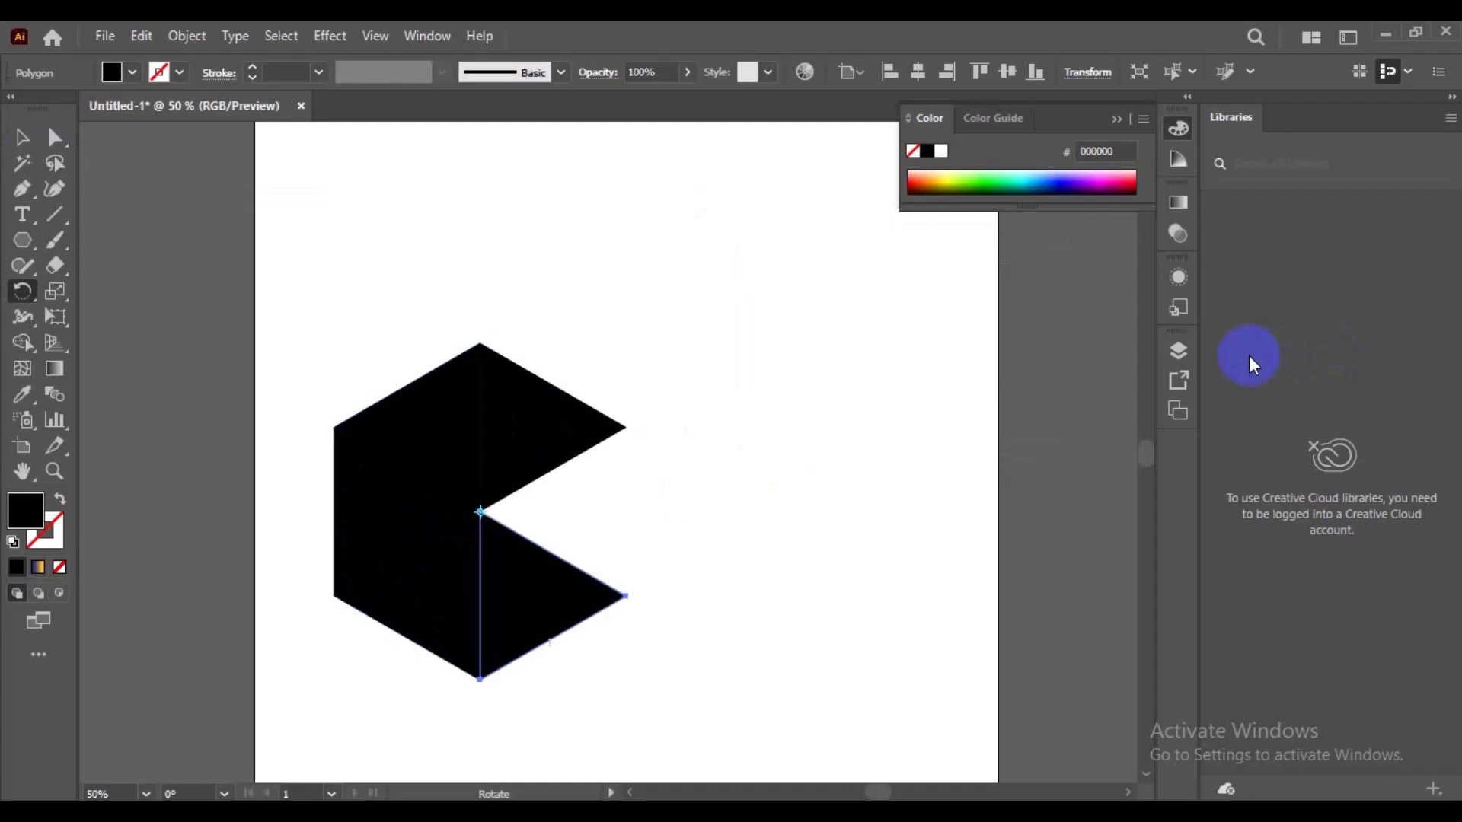
pyautogui.click(501, 317)
# Step: Select all six triangles, move the hexagon right and slightly up on the artboard, and deselect it
pyautogui.click(21, 138)
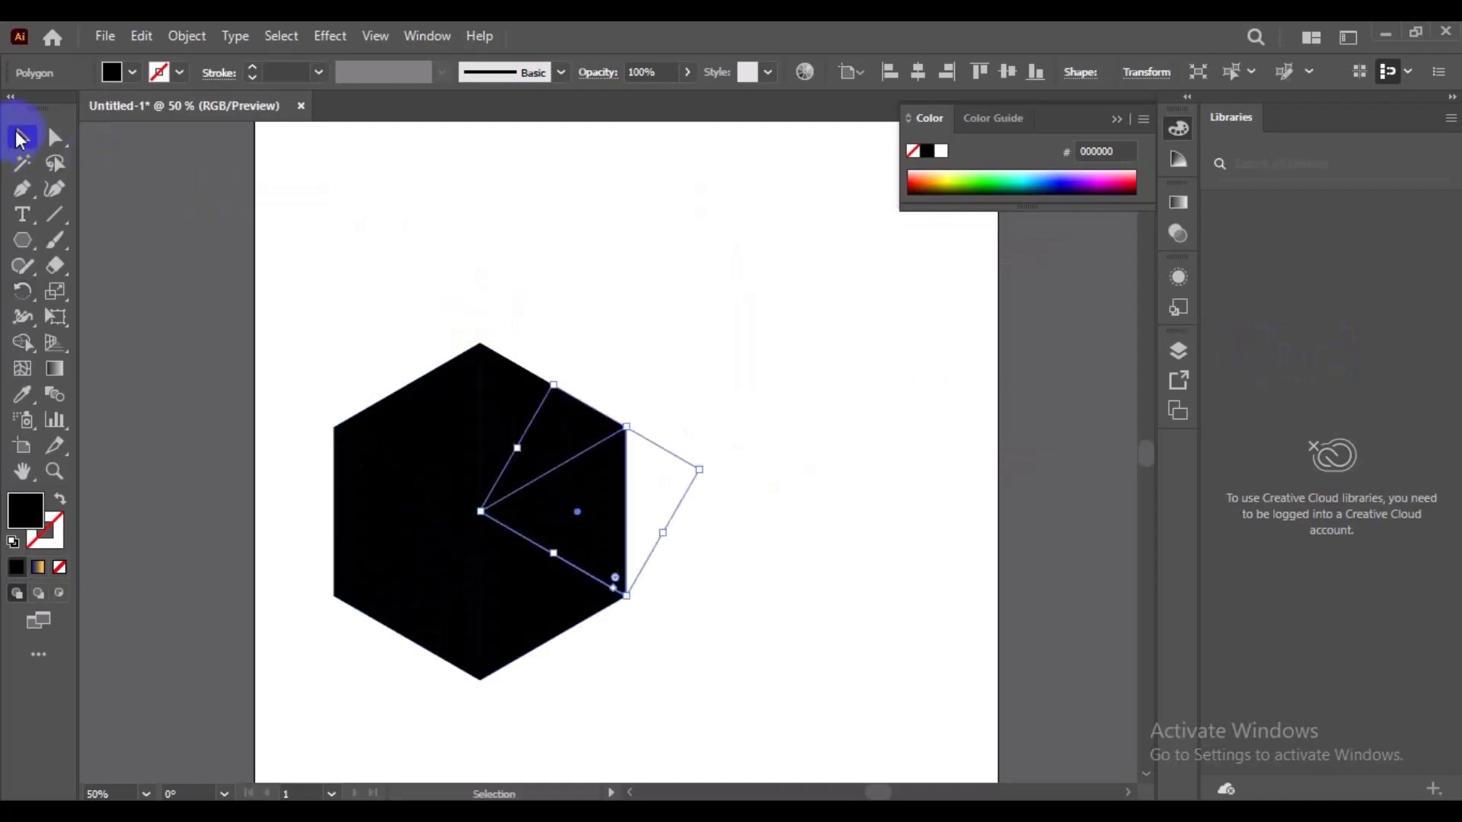
pyautogui.moveTo(313, 235); pyautogui.dragTo(716, 673)
pyautogui.moveTo(574, 538); pyautogui.dragTo(748, 521)
pyautogui.hotkey('ctrl', '-')
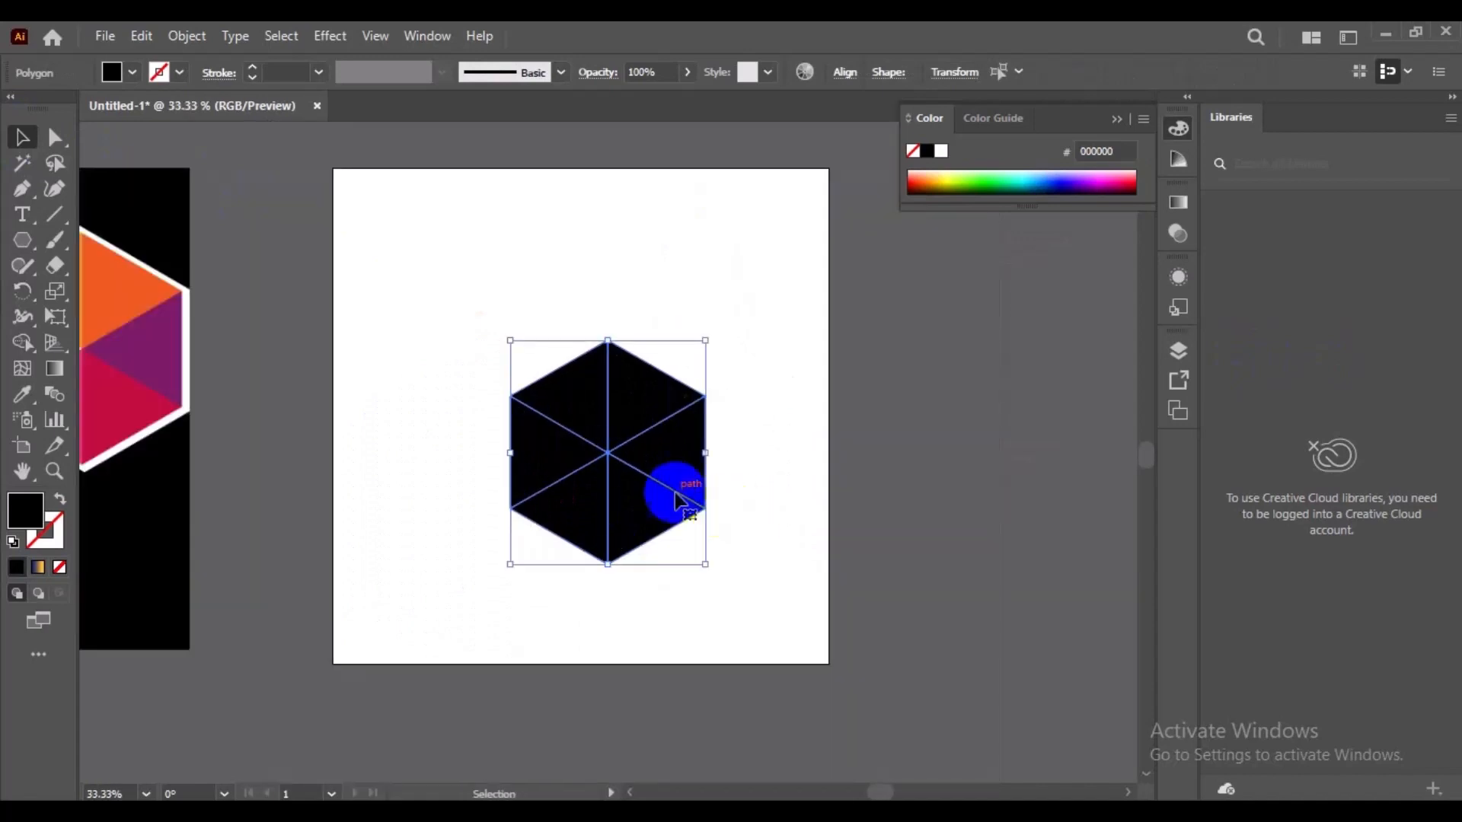
pyautogui.moveTo(661, 442); pyautogui.dragTo(662, 424)
pyautogui.moveTo(489, 403); pyautogui.dragTo(652, 509)
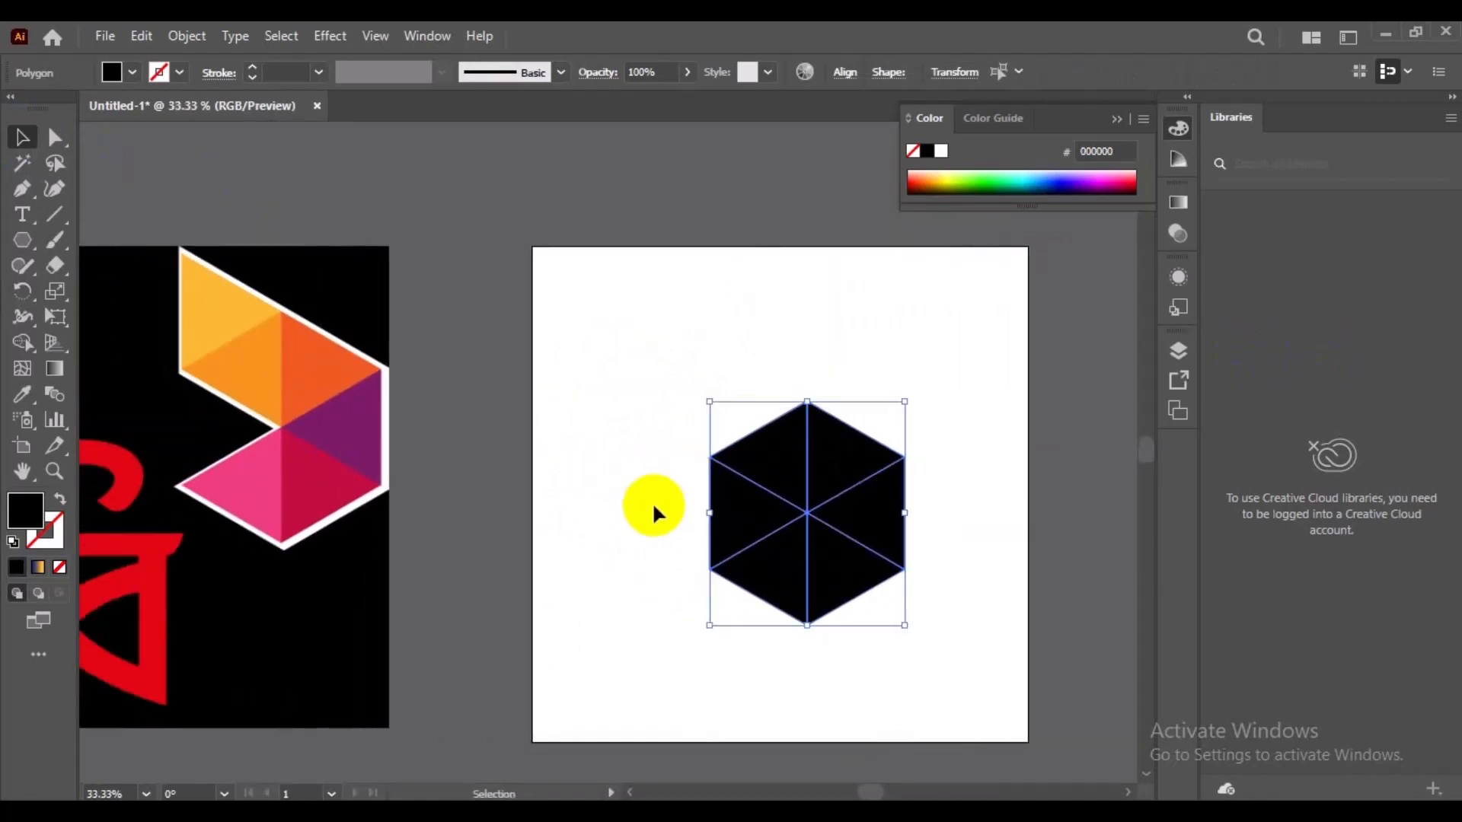
pyautogui.click(653, 510)
pyautogui.click(764, 602)
pyautogui.click(628, 411)
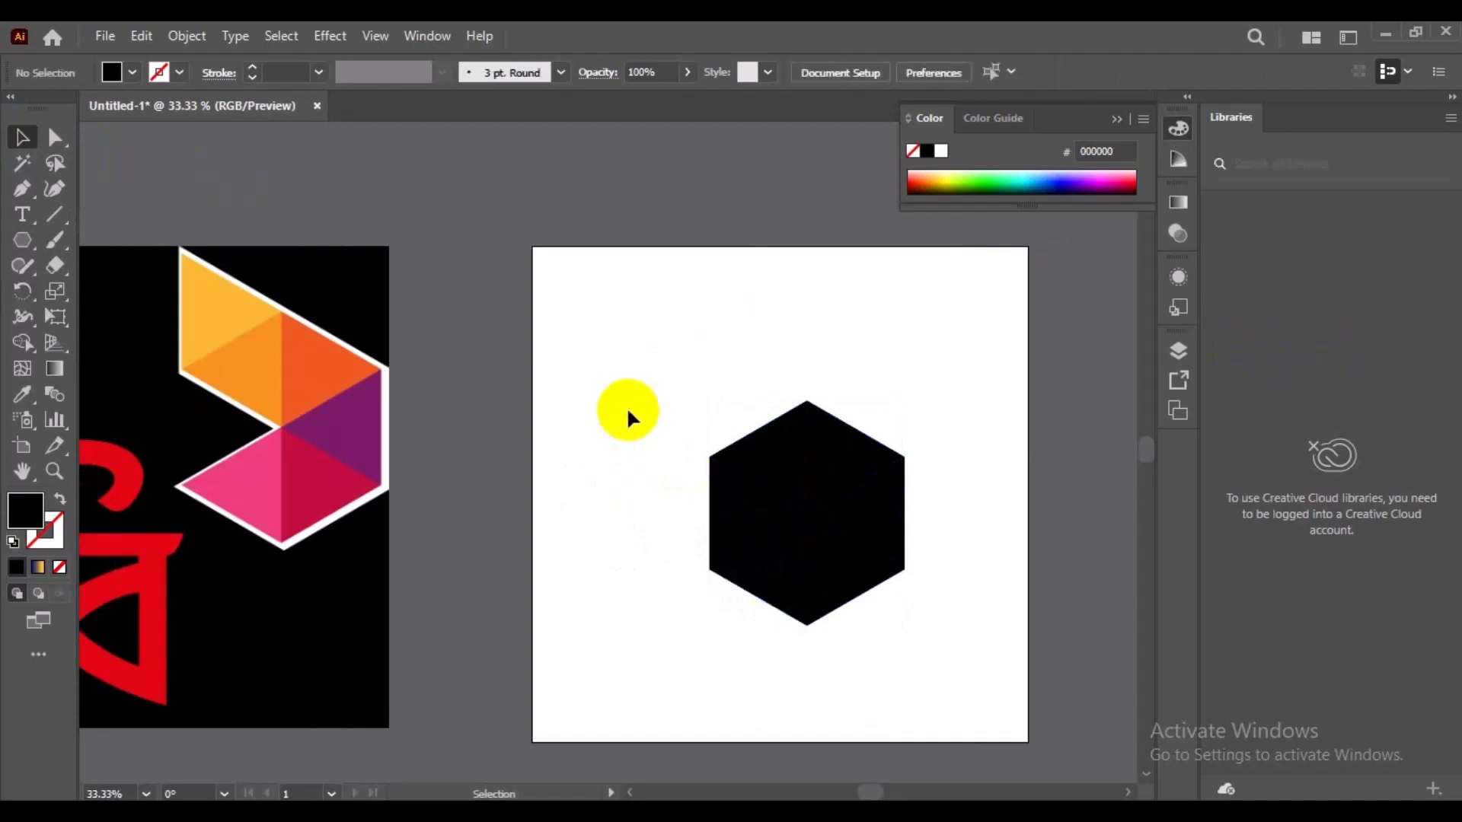
# Step: Reflect the hexagon's left triangle across the horizontal axis about its upper corner, without keeping a copy
pyautogui.click(724, 498)
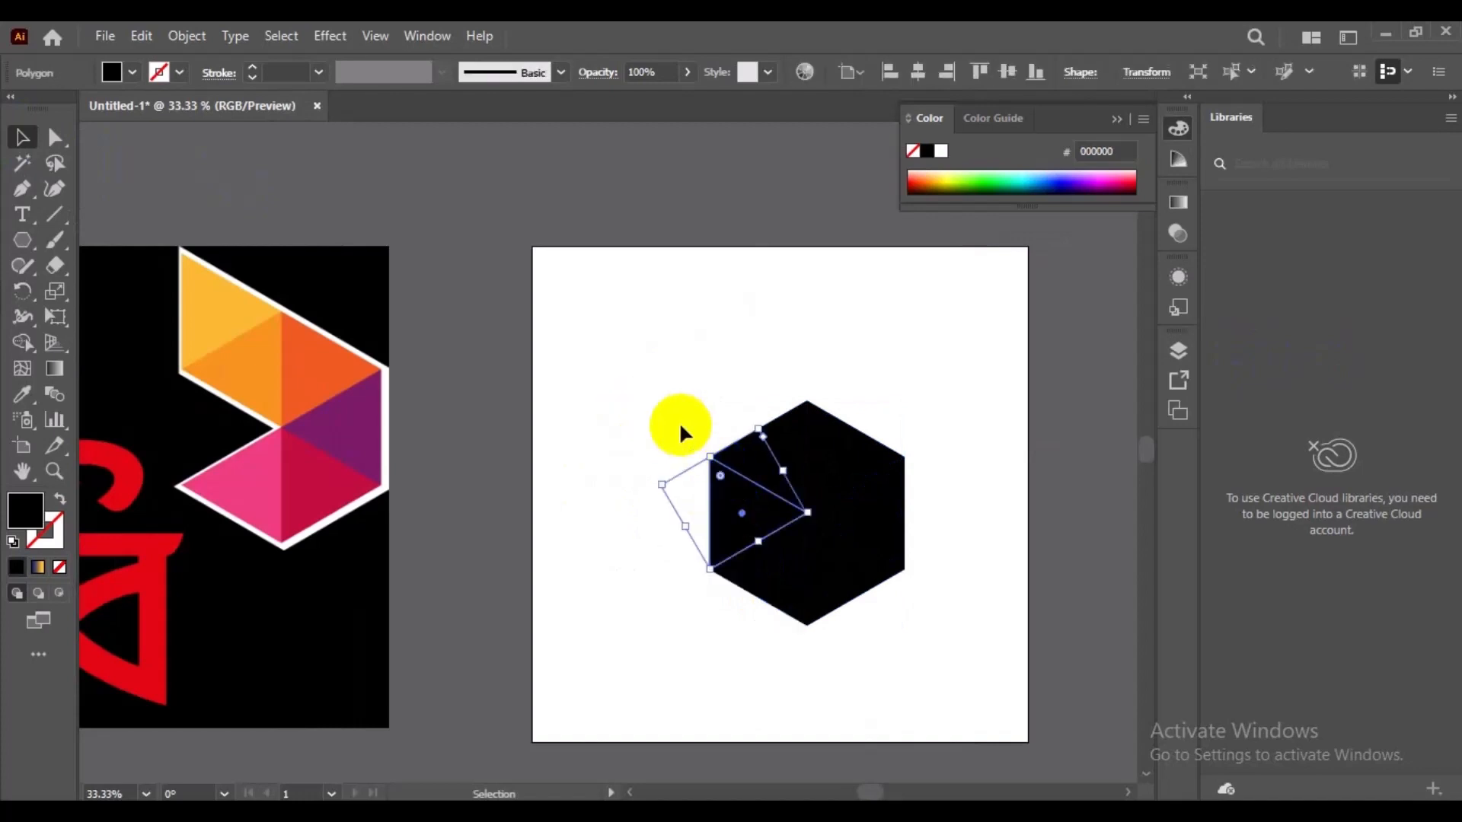
pyautogui.click(701, 390)
pyautogui.click(739, 535)
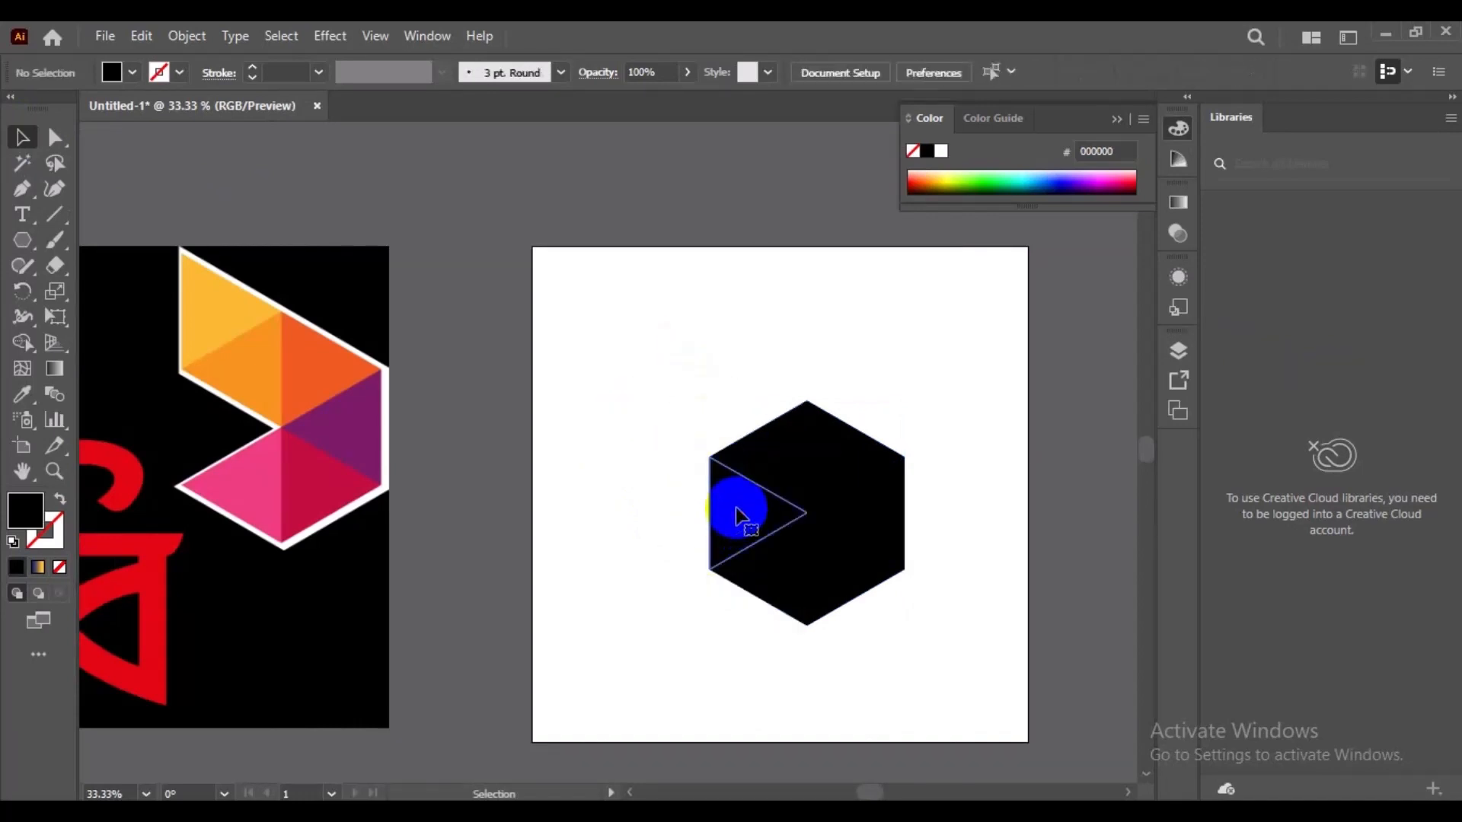
pyautogui.click(737, 511)
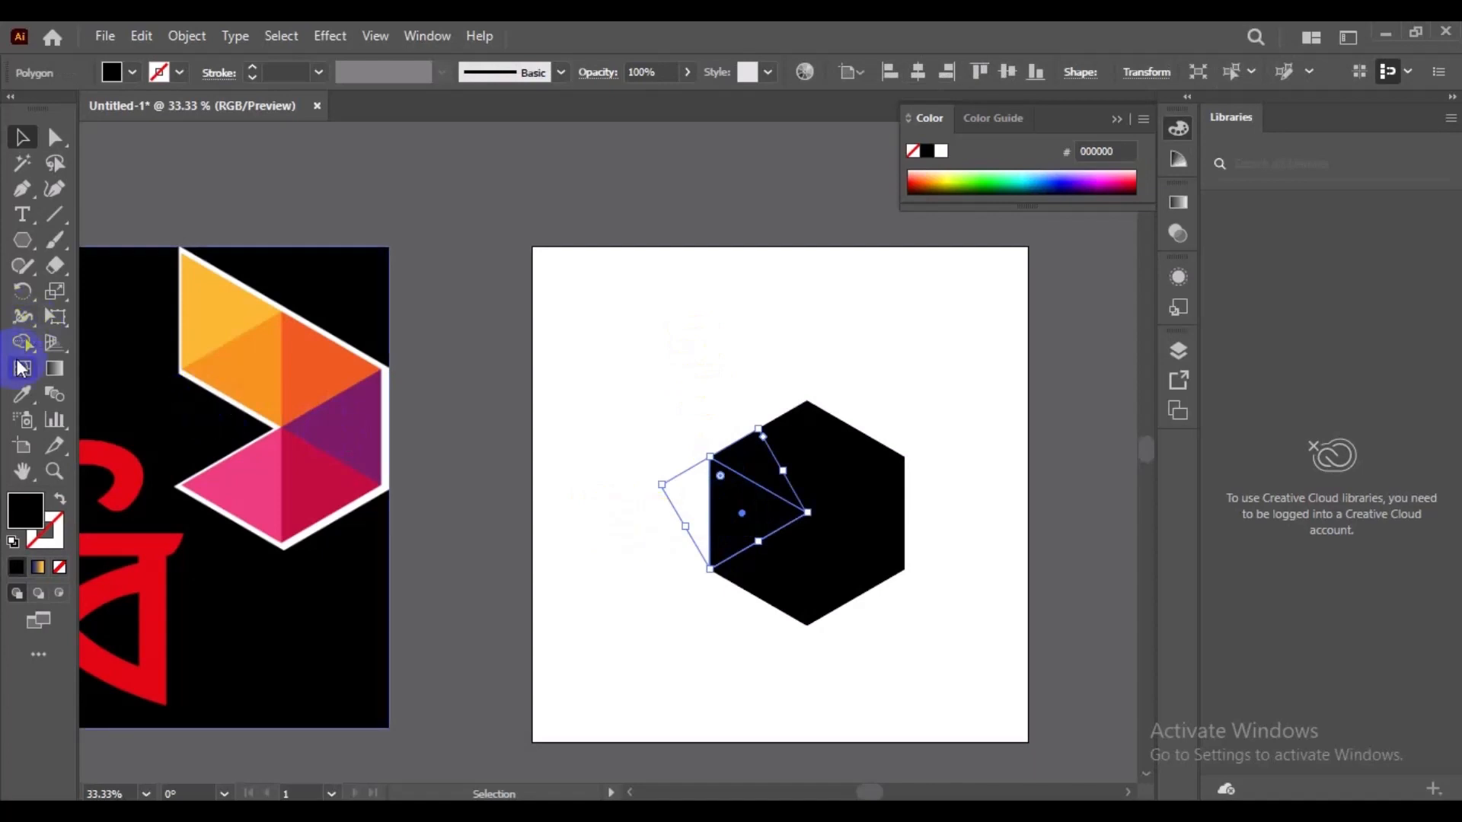
pyautogui.click(22, 294)
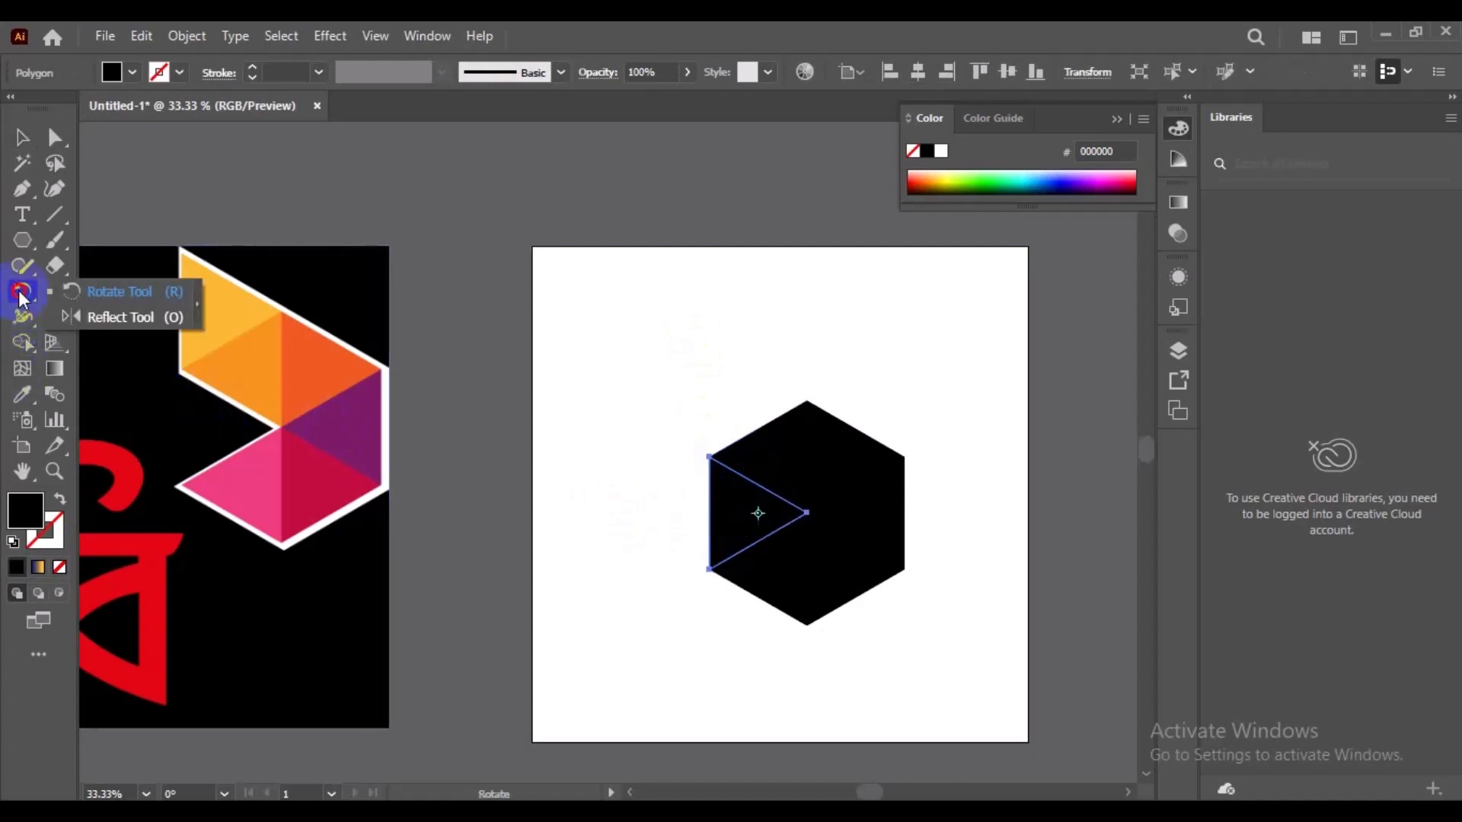
pyautogui.click(133, 314)
pyautogui.hotkey('ctrl', '+')
pyautogui.hotkey('ctrl', '+')
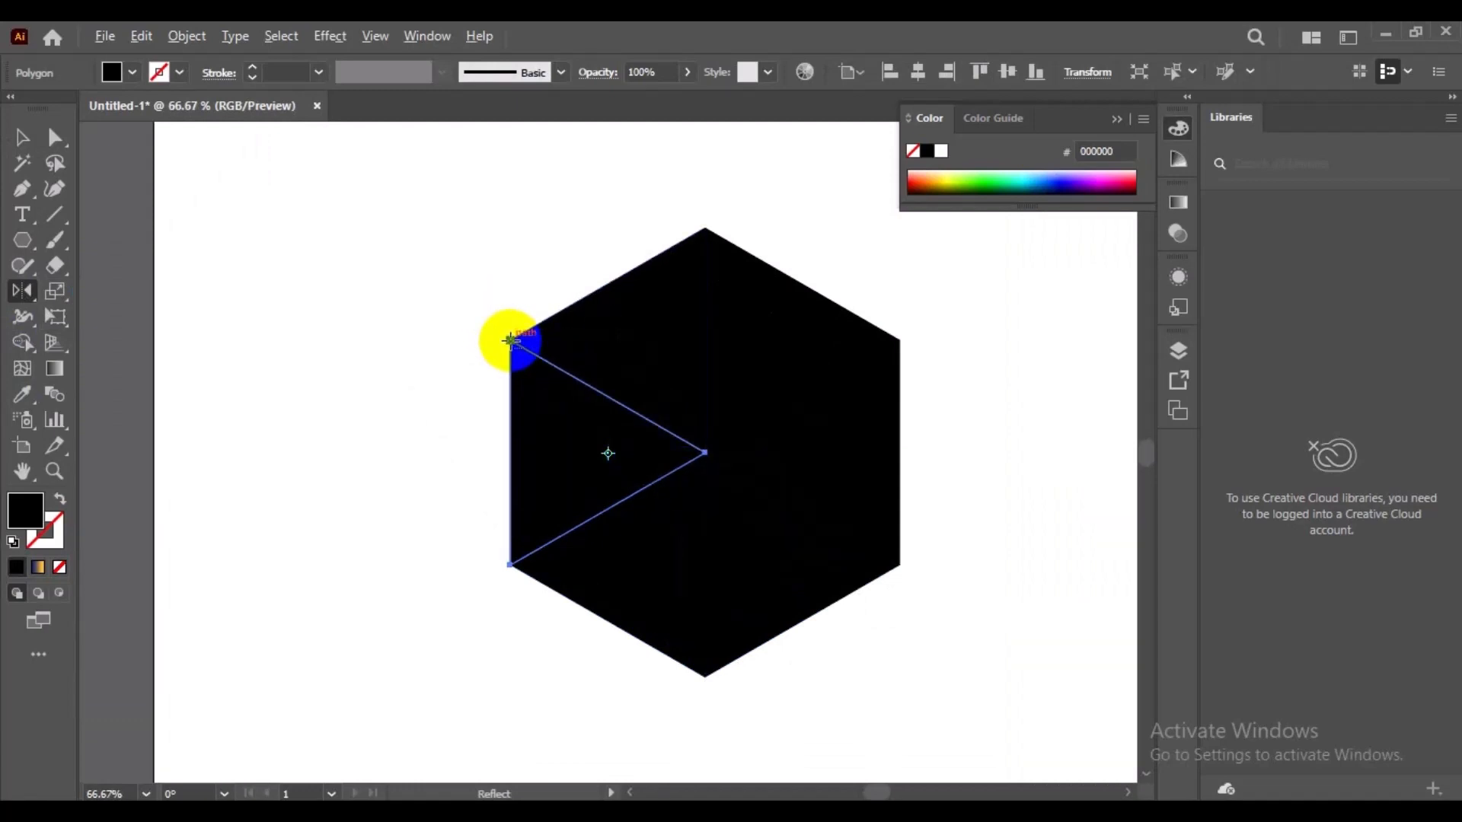
pyautogui.keyDown('alt'); pyautogui.click(510, 339); pyautogui.keyUp('alt')
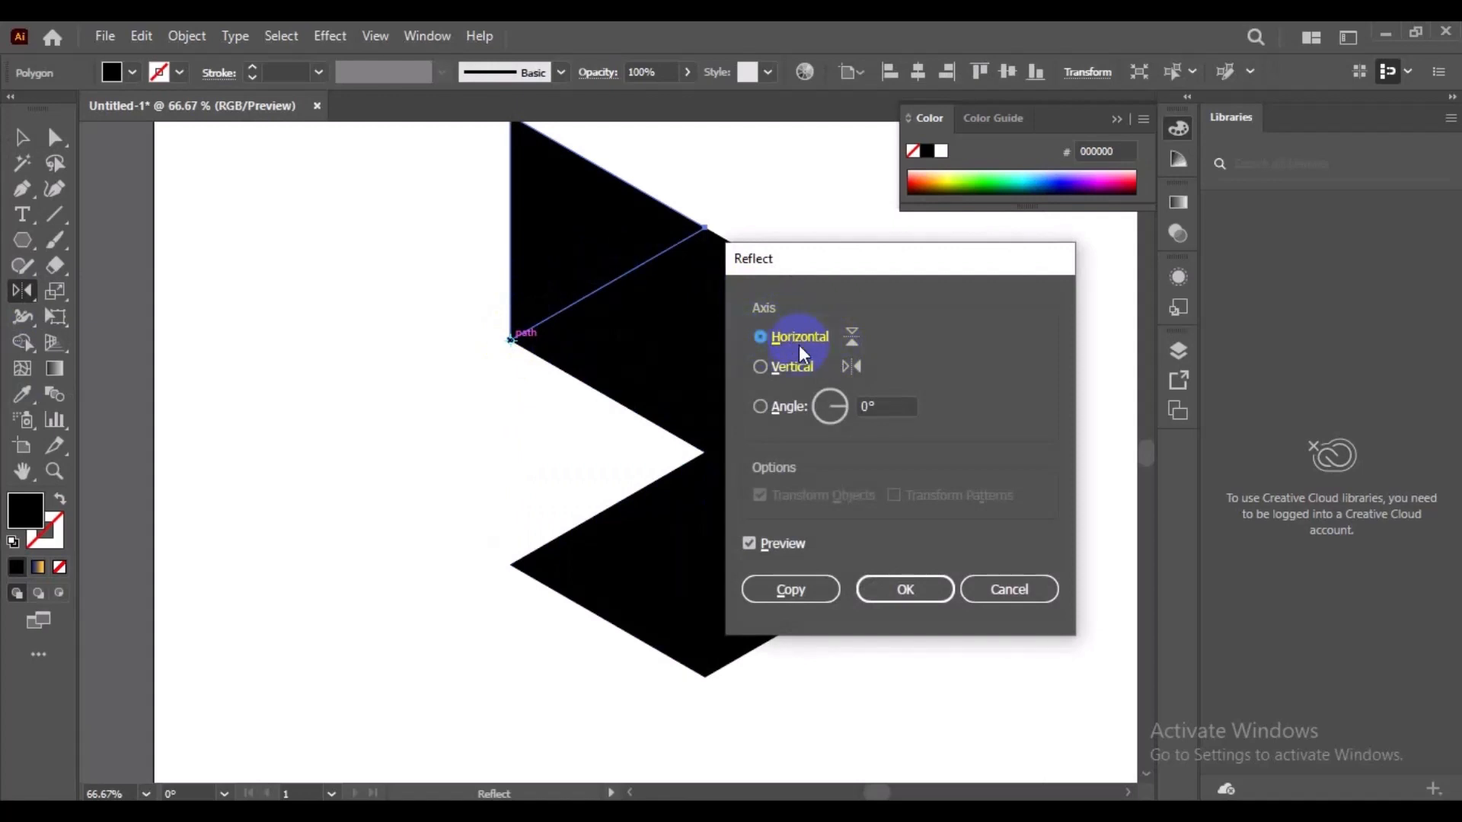
pyautogui.click(906, 590)
pyautogui.scroll(2, 359, 310)
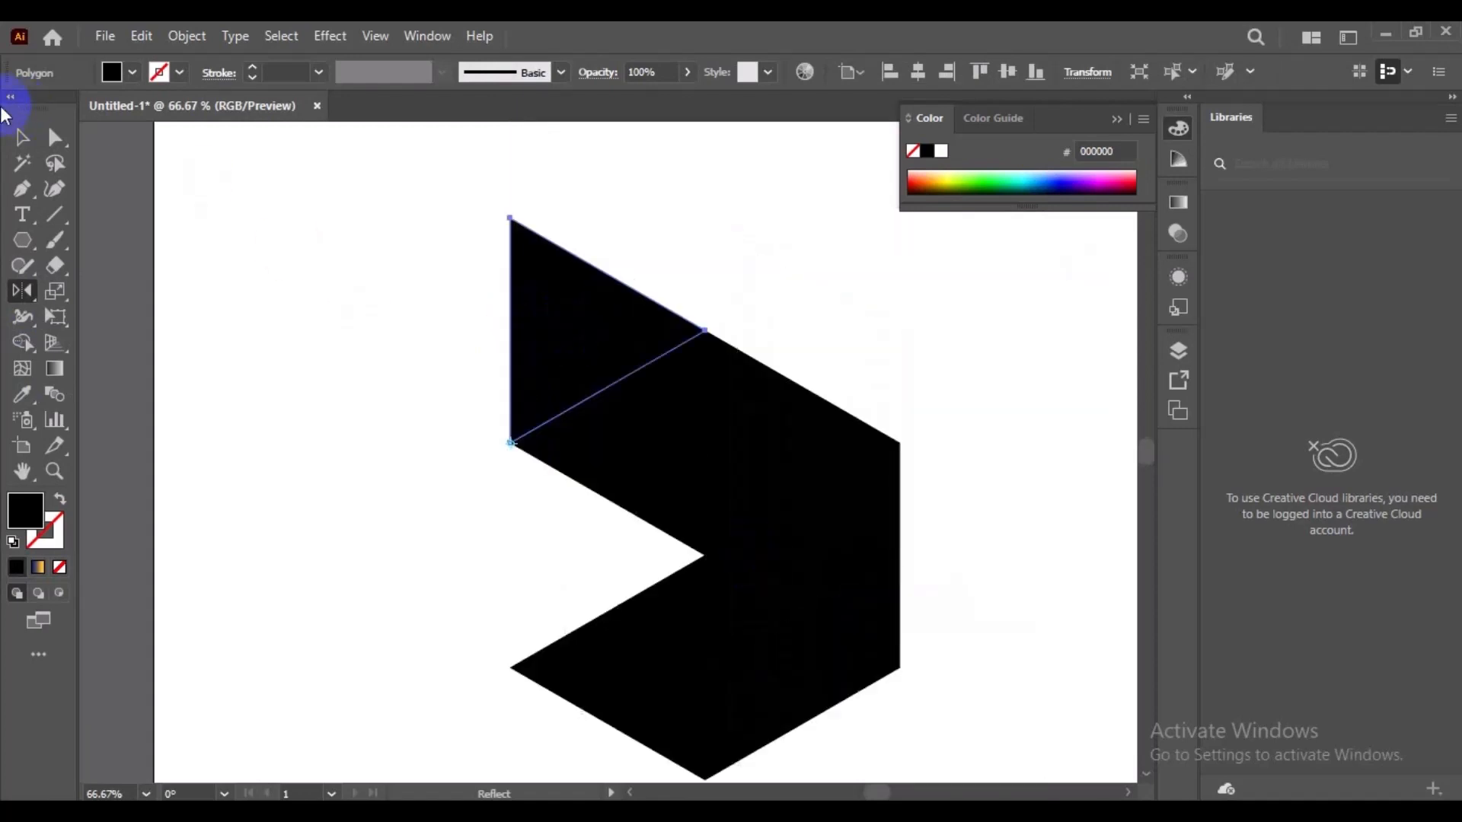
# Step: Fill the lower-left triangle with the pink ED3D7F sampled from the matching facet of the reference logo
pyautogui.click(23, 138)
pyautogui.hotkey('ctrl', '-')
pyautogui.hotkey('ctrl', '-')
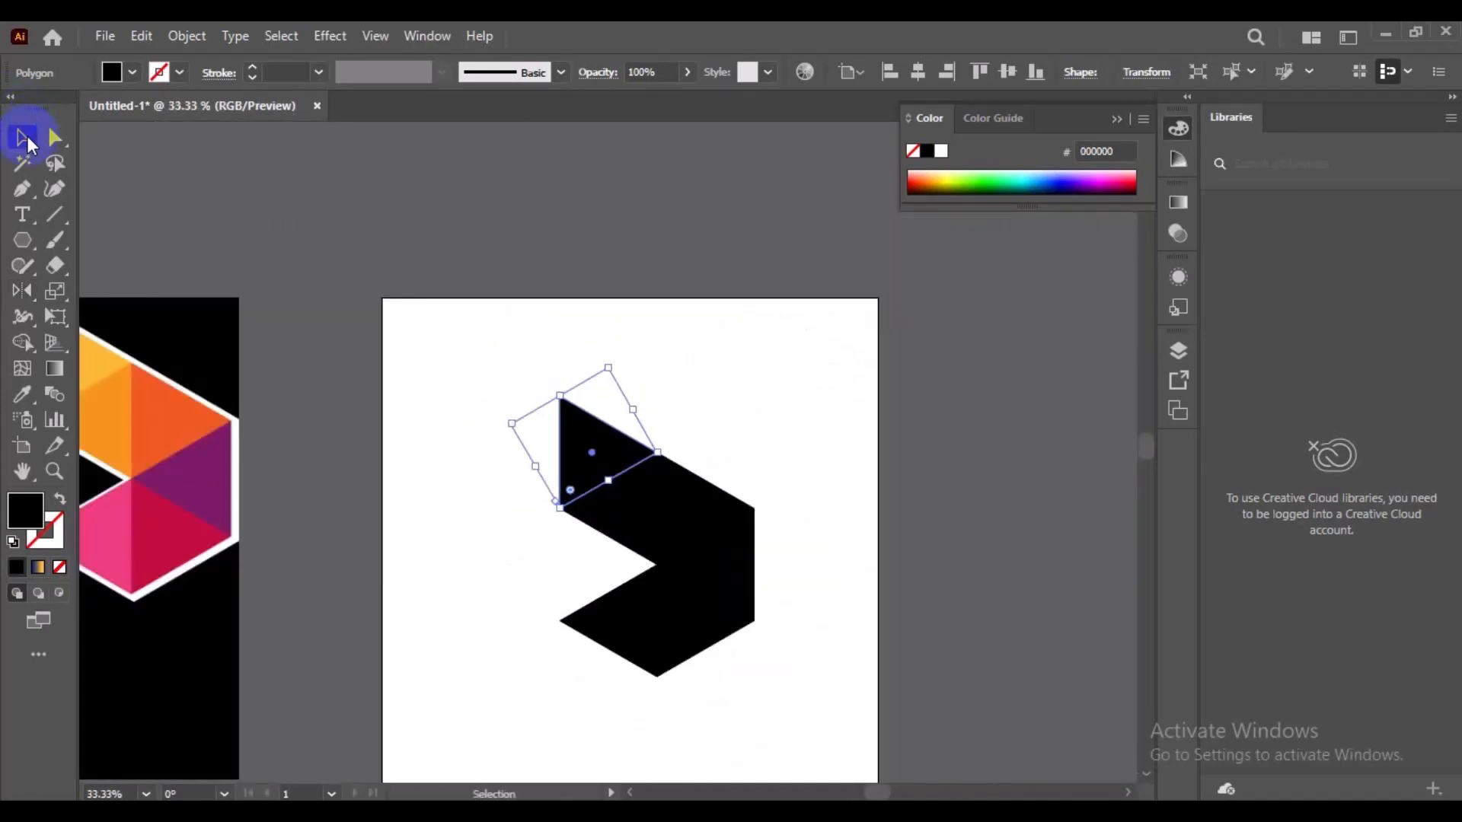
pyautogui.scroll(-1, 328, 411)
pyautogui.click(417, 466)
pyautogui.moveTo(505, 529); pyautogui.dragTo(555, 450)
pyautogui.click(691, 521)
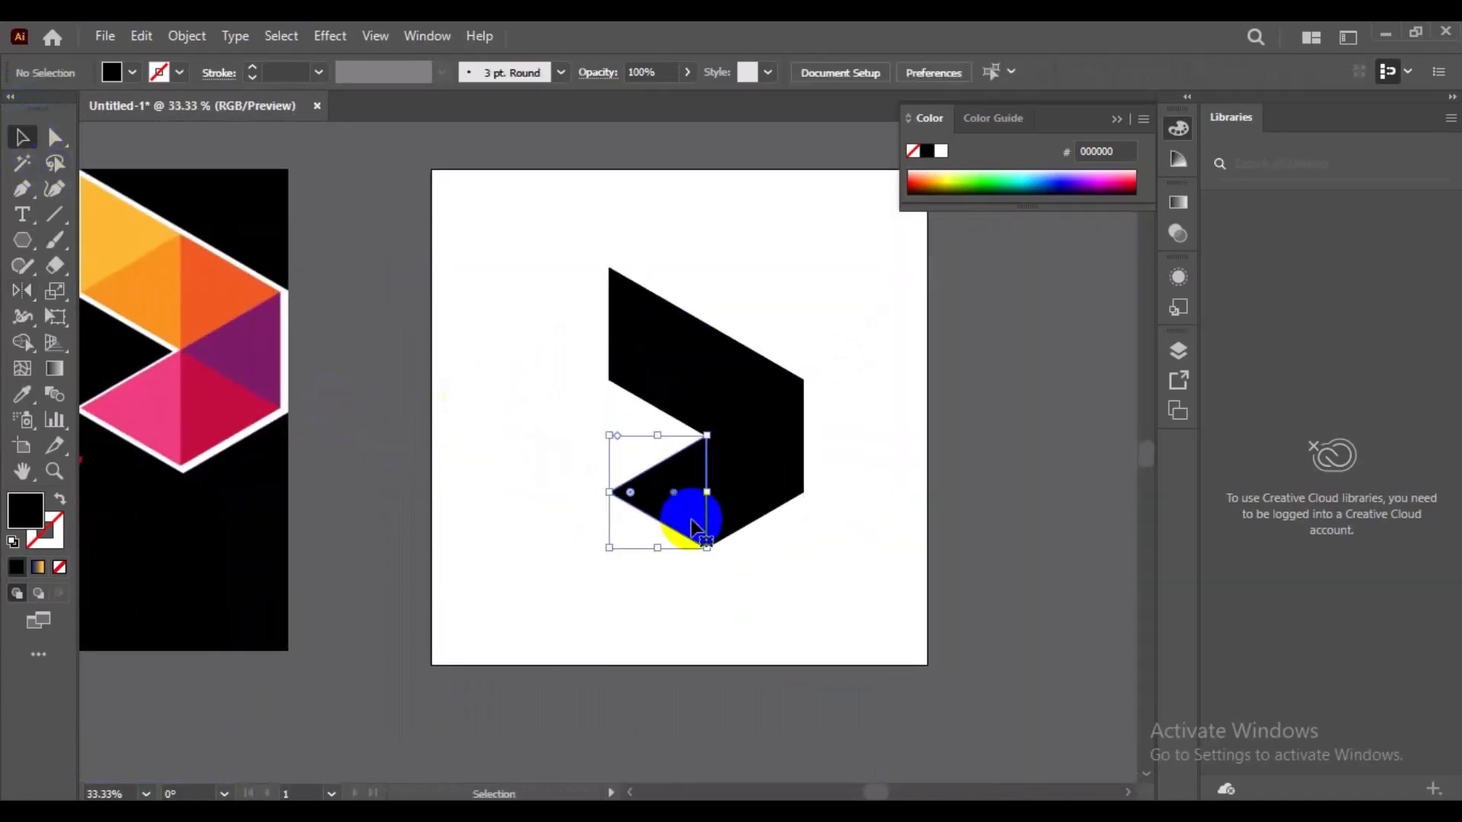
pyautogui.press('i')
pyautogui.click(144, 412)
pyautogui.press('v')
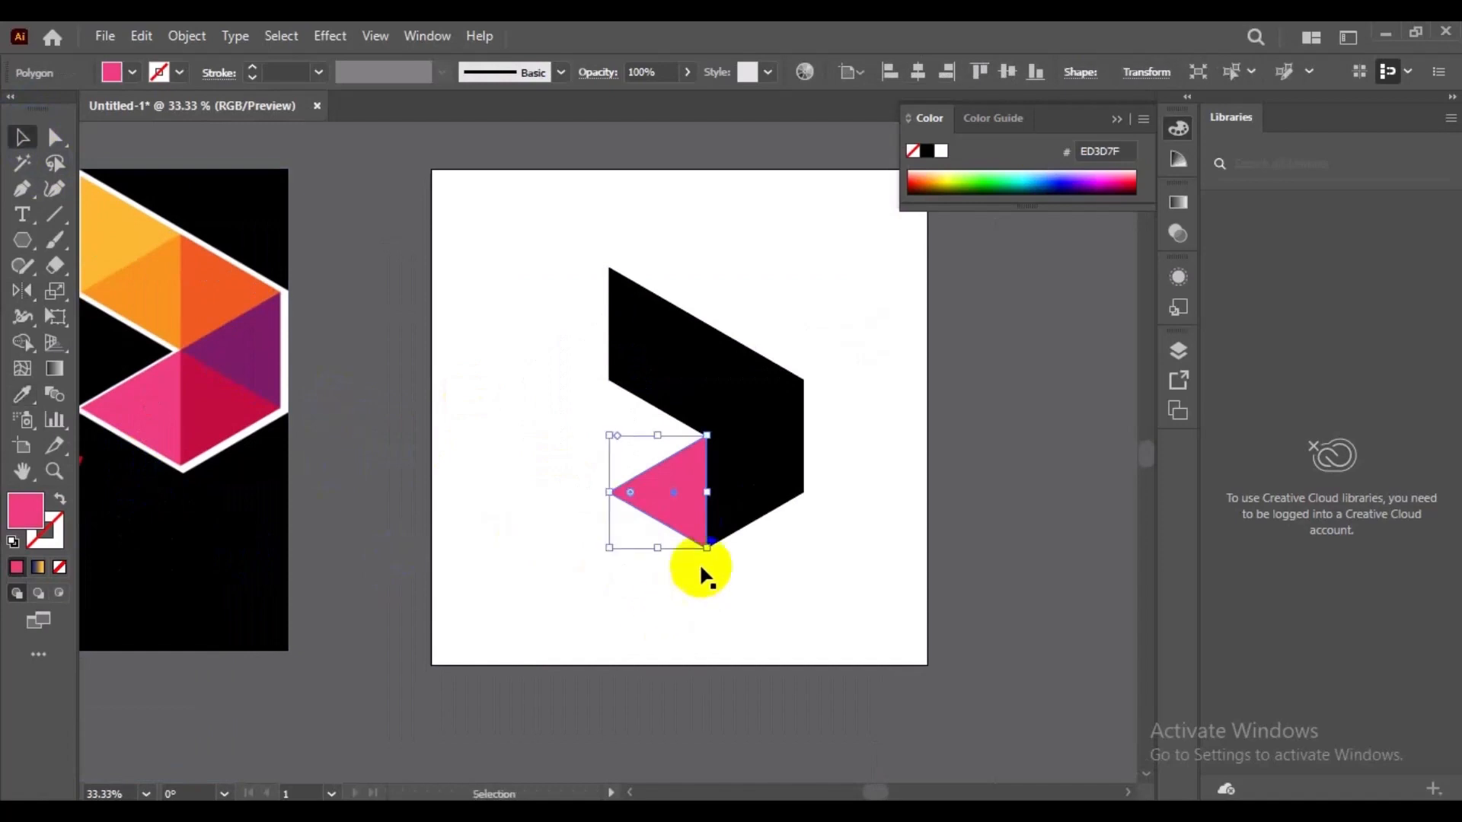
# Step: Fill the lower-right triangle with crimson C30D42 and the one above it with purple 7B1B67, sampled from the reference logo
pyautogui.click(762, 510)
pyautogui.press('i')
pyautogui.click(199, 419)
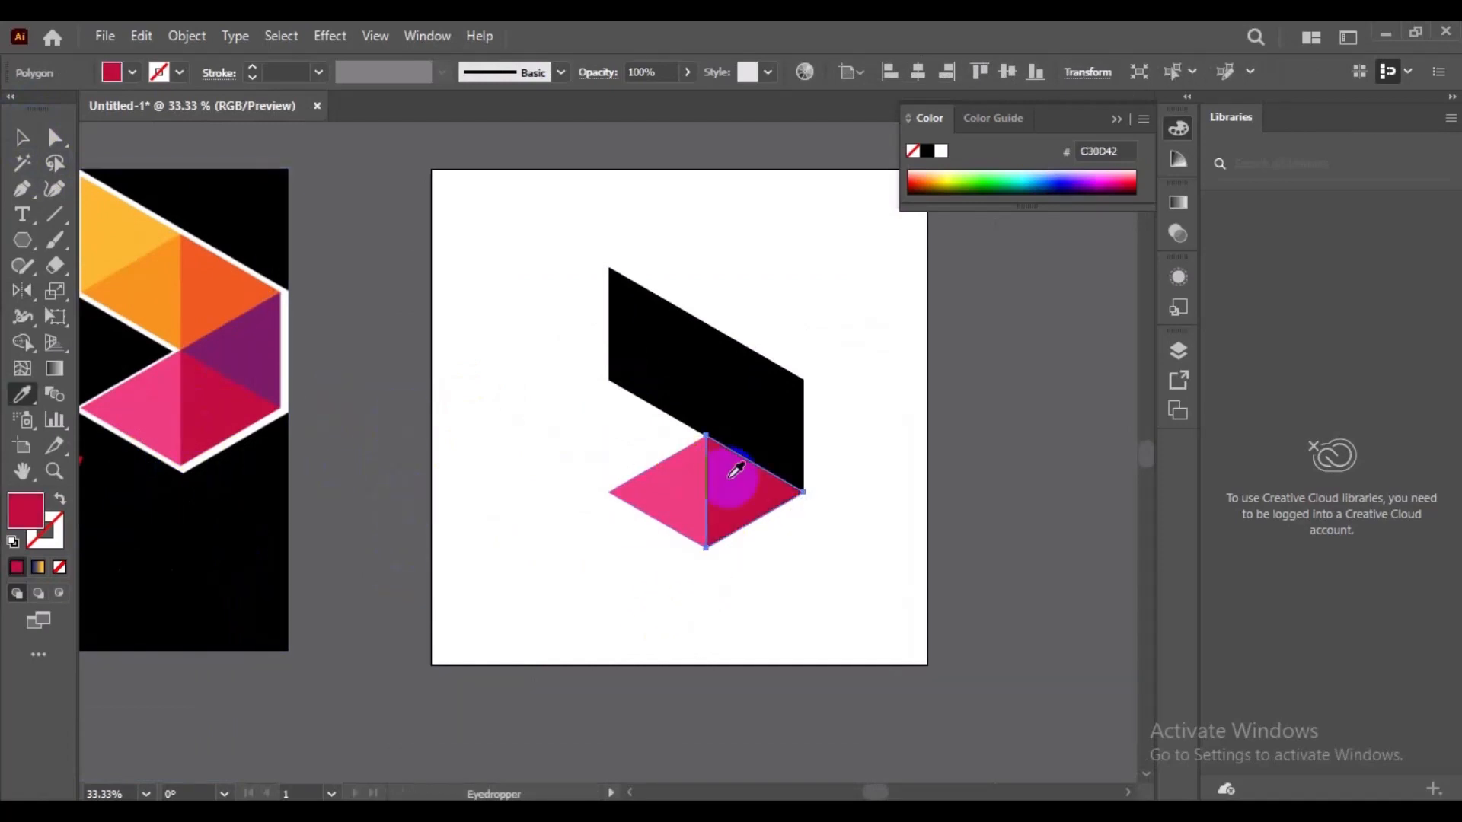
pyautogui.press('v')
pyautogui.click(781, 425)
pyautogui.press('i')
pyautogui.click(265, 335)
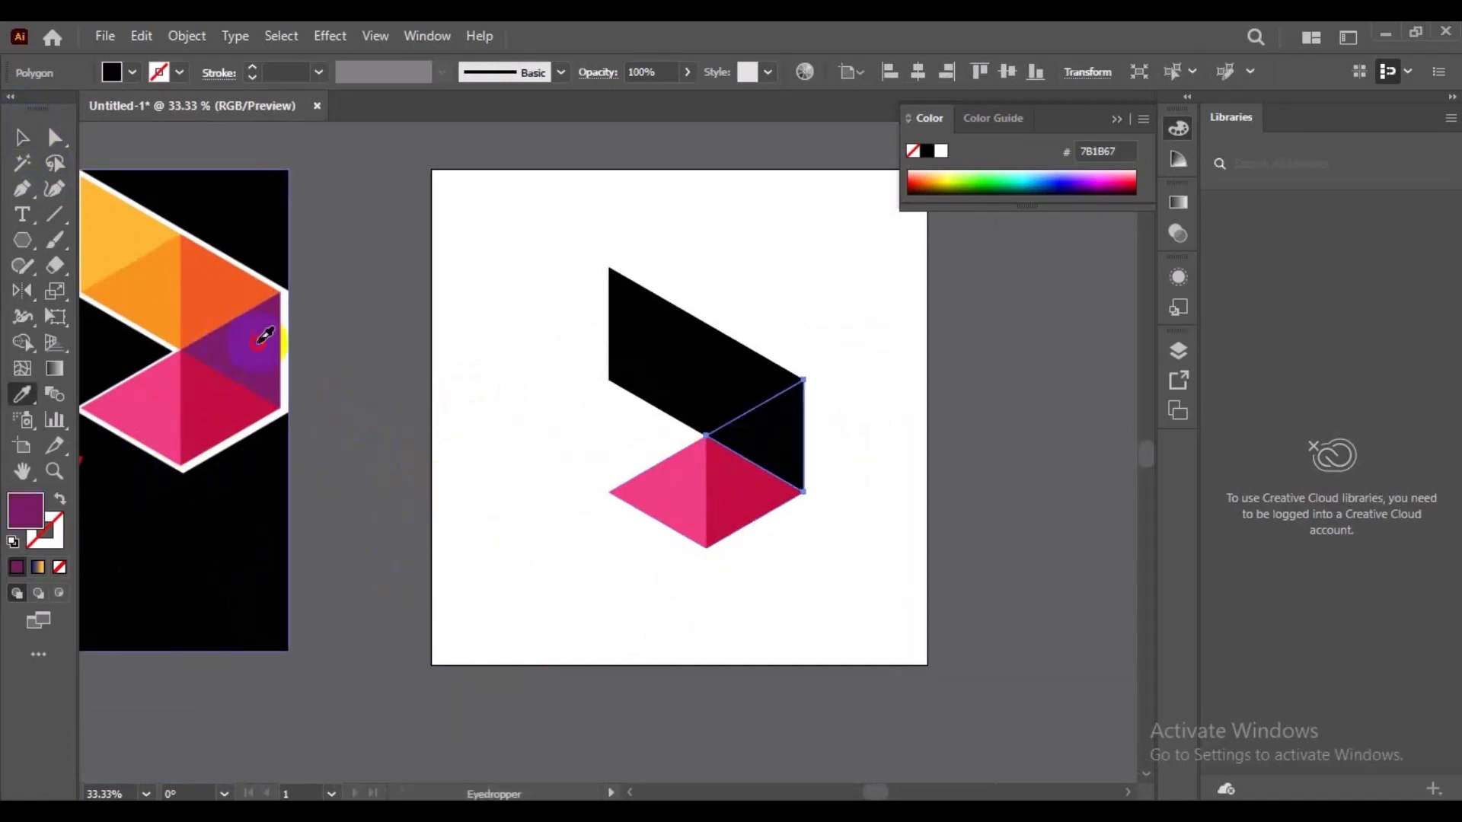
pyautogui.press('v')
# Step: Fill the upper-right triangle with orange F05A22 and its left neighbour with lighter orange F6921E, sampled from the reference logo
pyautogui.click(772, 373)
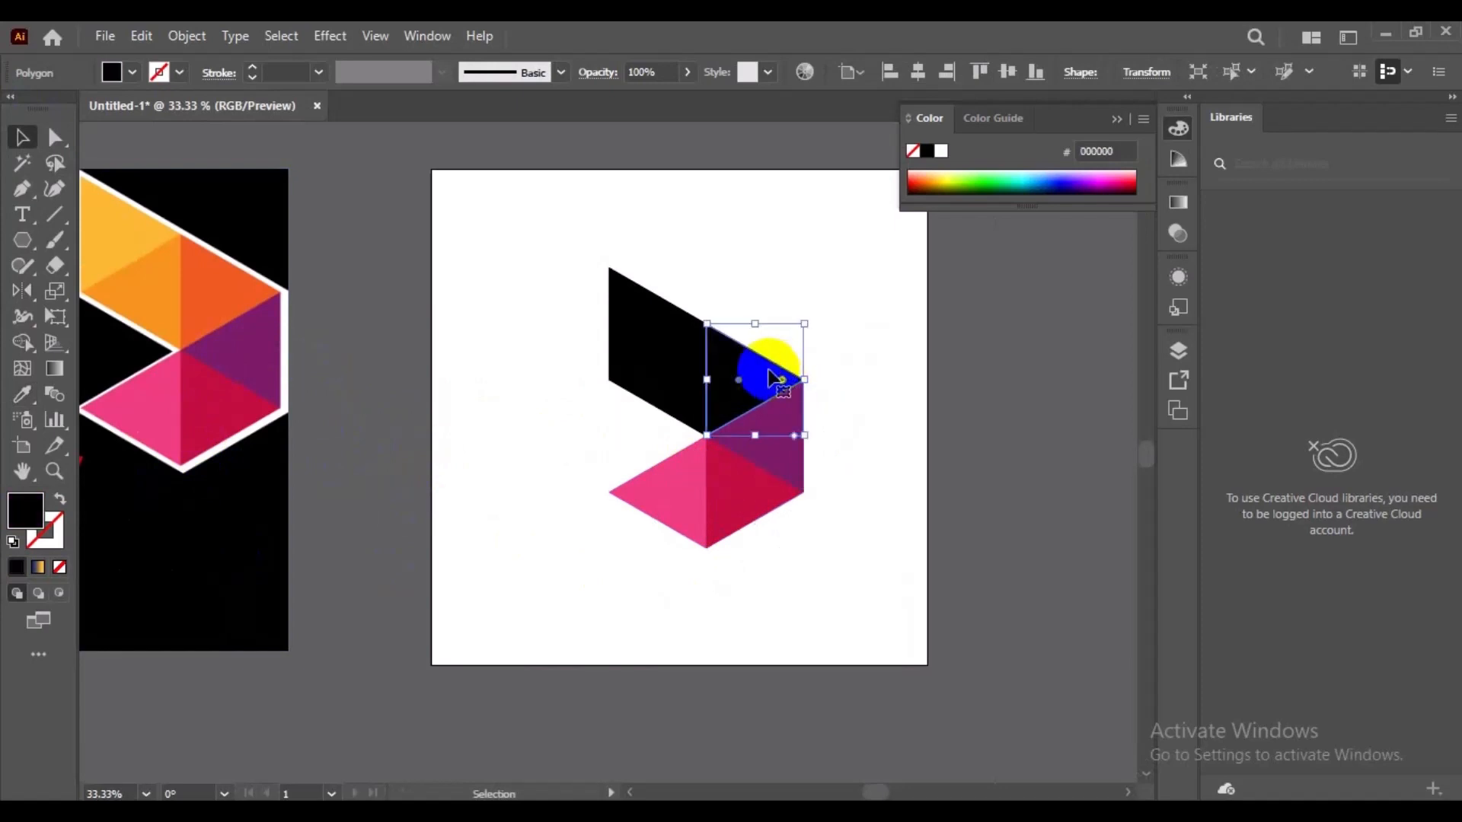
pyautogui.press('i')
pyautogui.click(222, 277)
pyautogui.press('v')
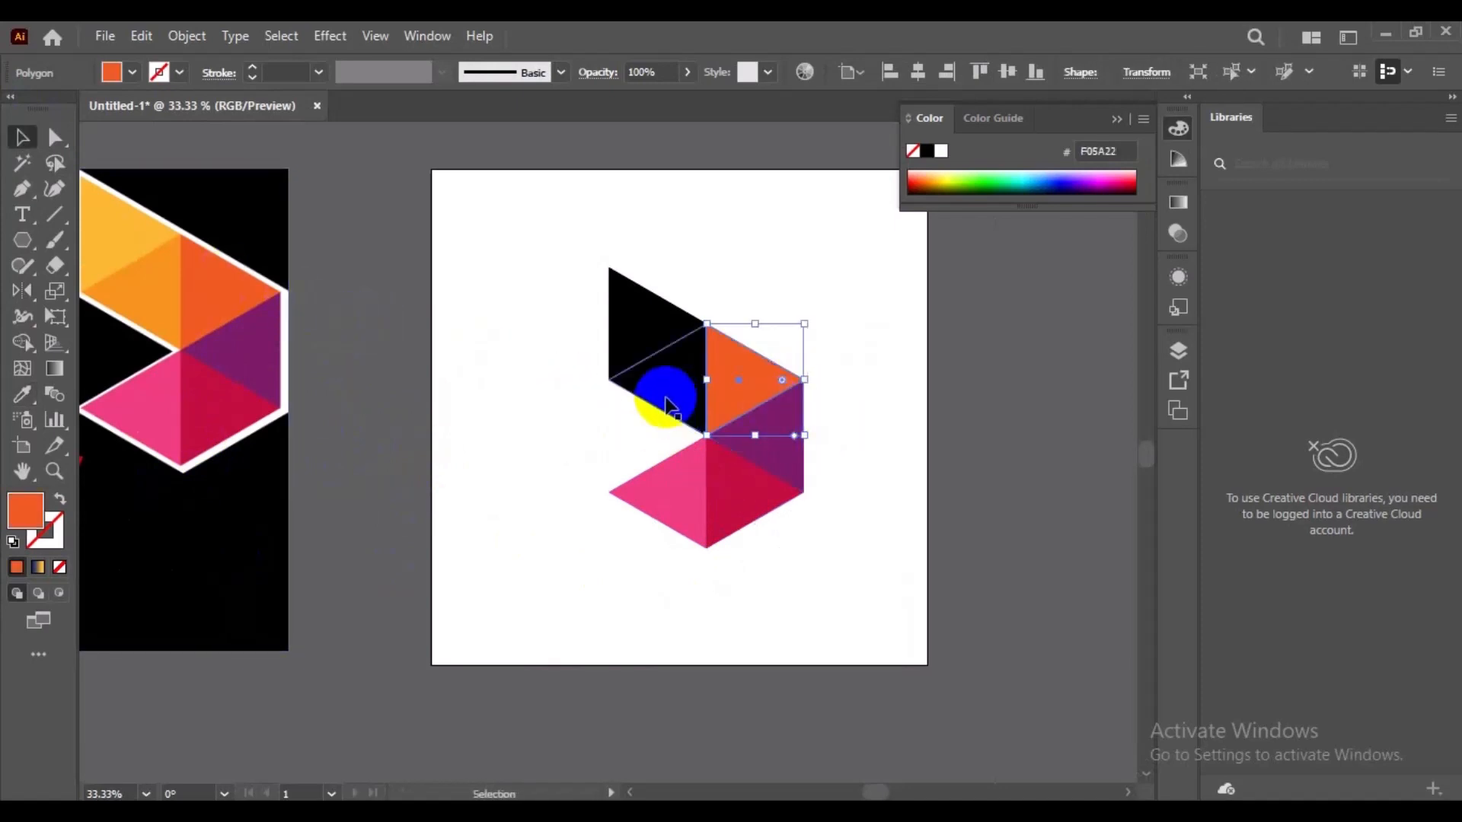
pyautogui.click(667, 405)
pyautogui.press('i')
pyautogui.click(157, 287)
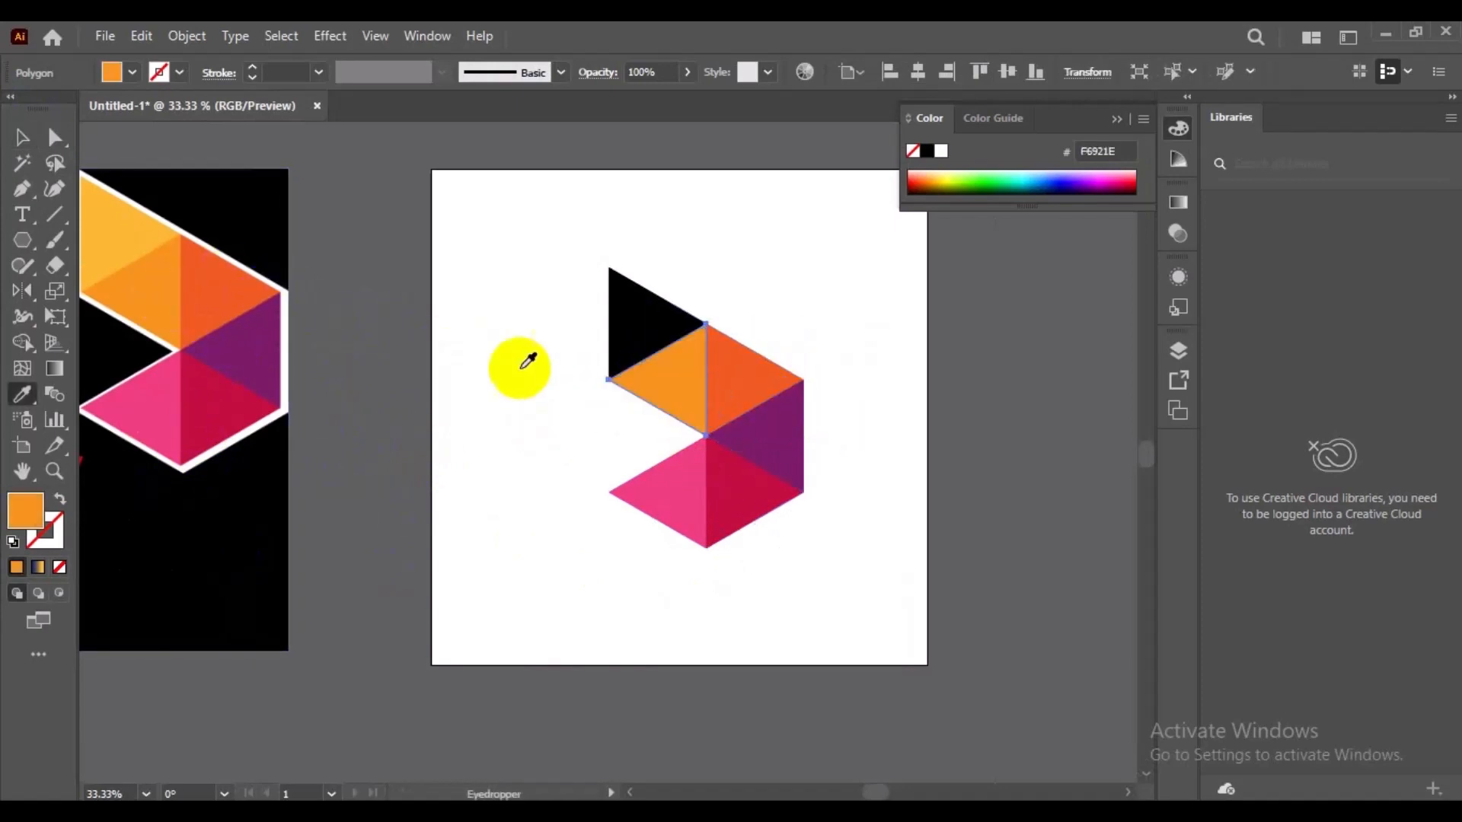
pyautogui.press('v')
# Step: Fill the remaining black top triangle with the yellow FCB833 sampled from the reference logo, and deselect it
pyautogui.click(620, 326)
pyautogui.press('i')
pyautogui.click(154, 223)
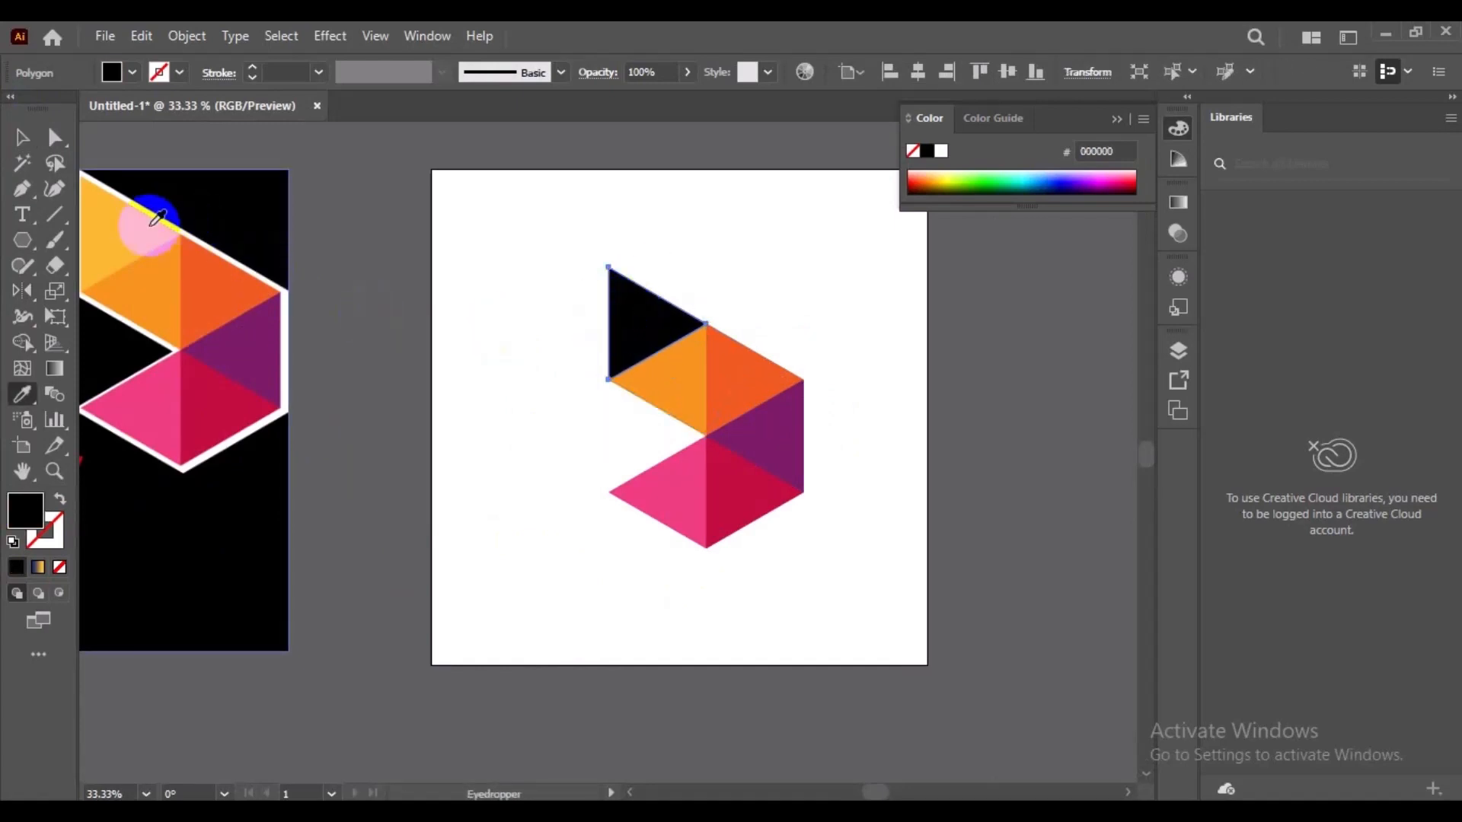
pyautogui.click(17, 137)
pyautogui.click(592, 519)
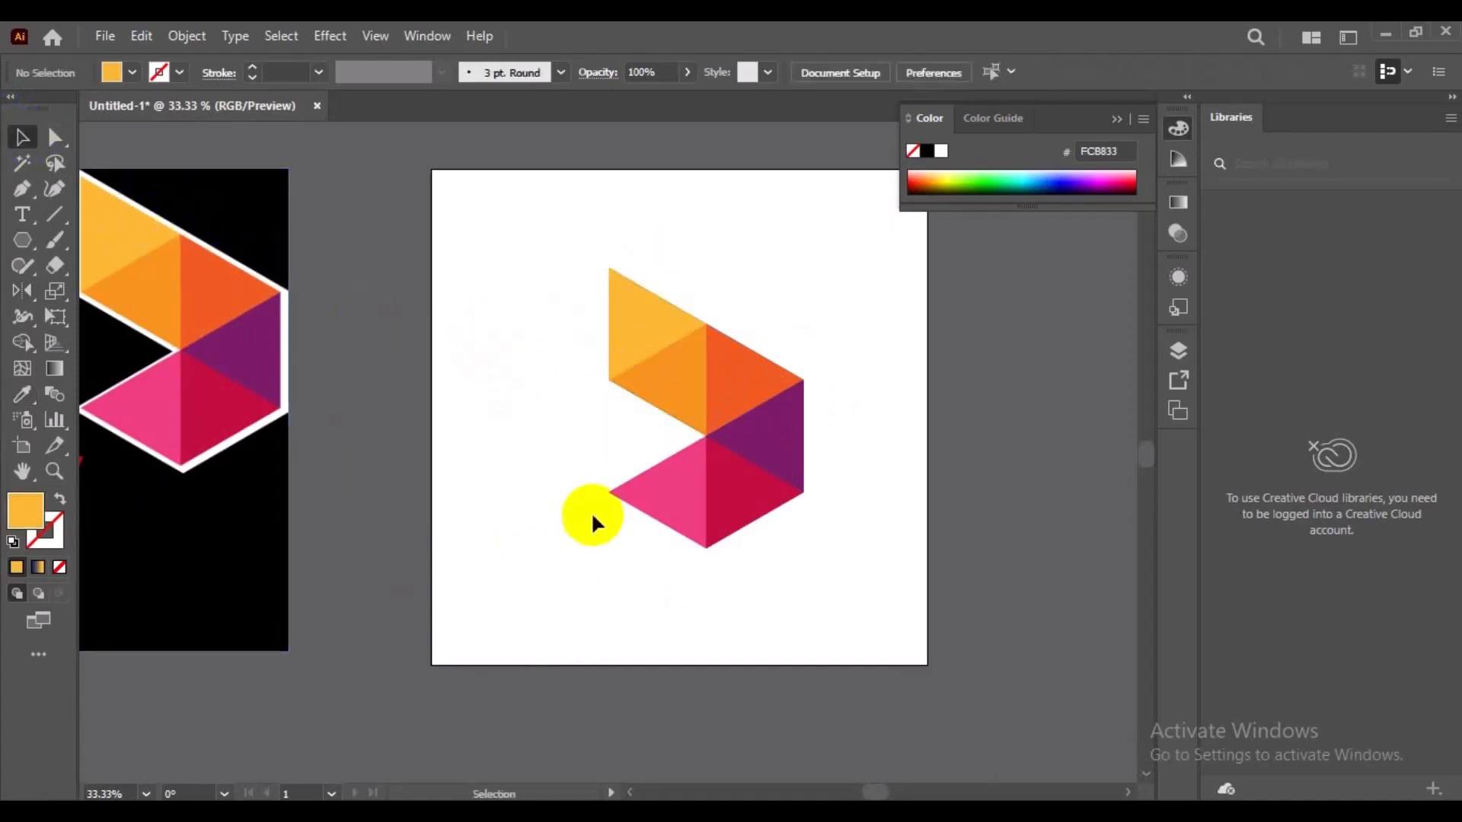
# Step: Inspect the coloured mark up close and compare it with the Robi logo images in the browser
pyautogui.moveTo(912, 585); pyautogui.dragTo(842, 616)
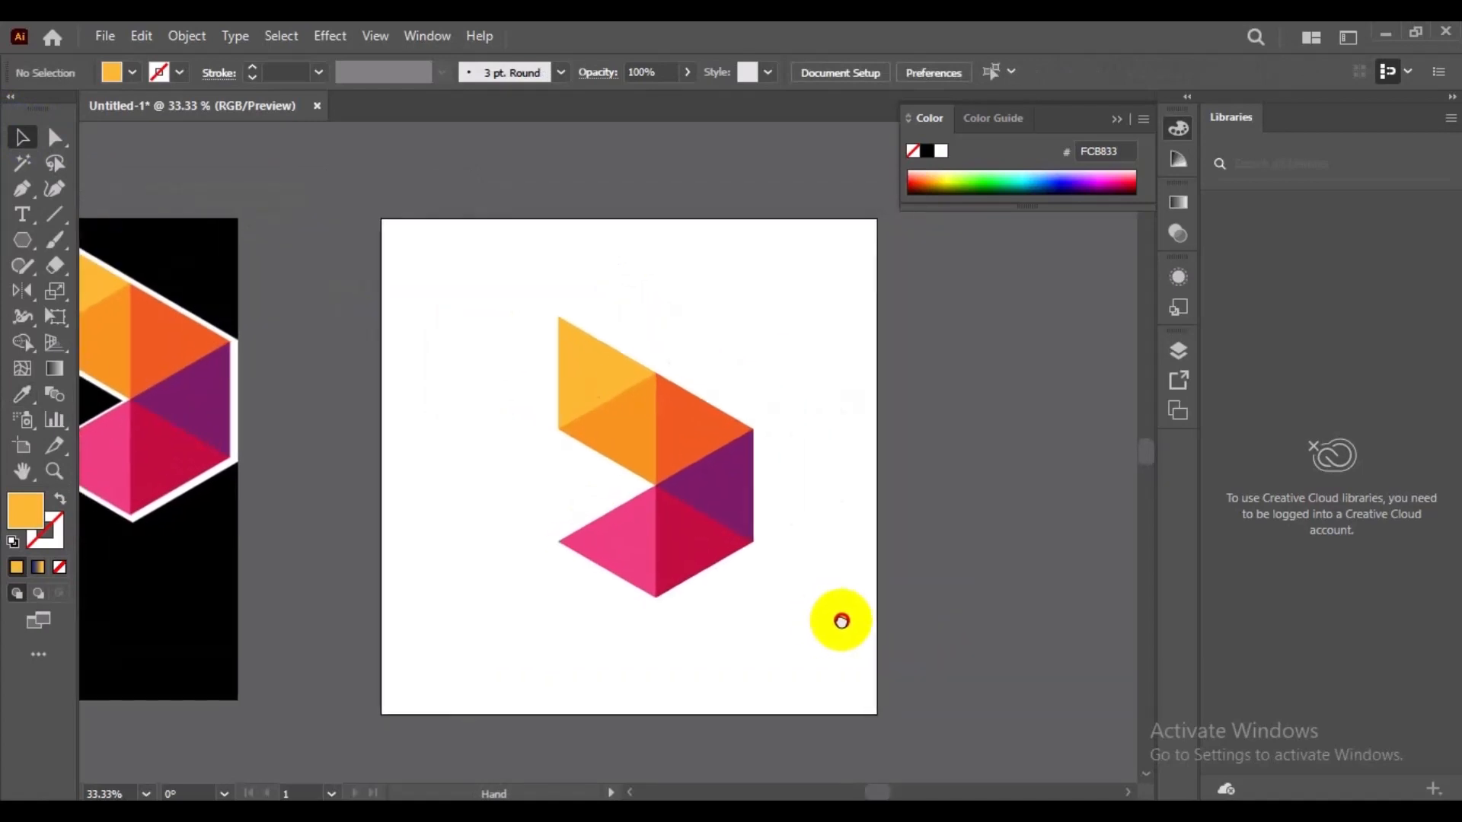
pyautogui.press('z')
pyautogui.click(701, 566)
pyautogui.scroll(4, 733, 581)
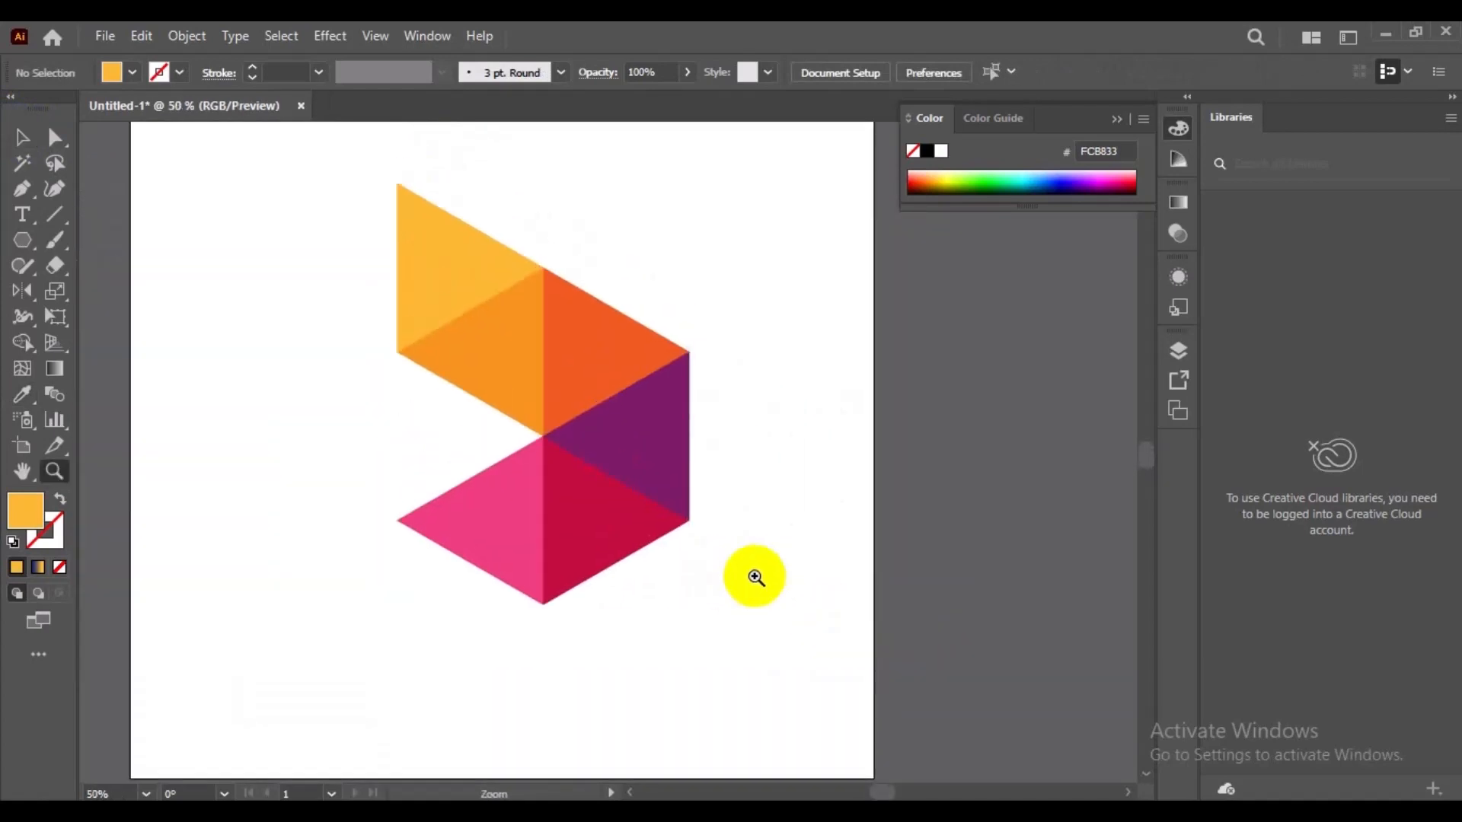
pyautogui.scroll(1, 558, 607)
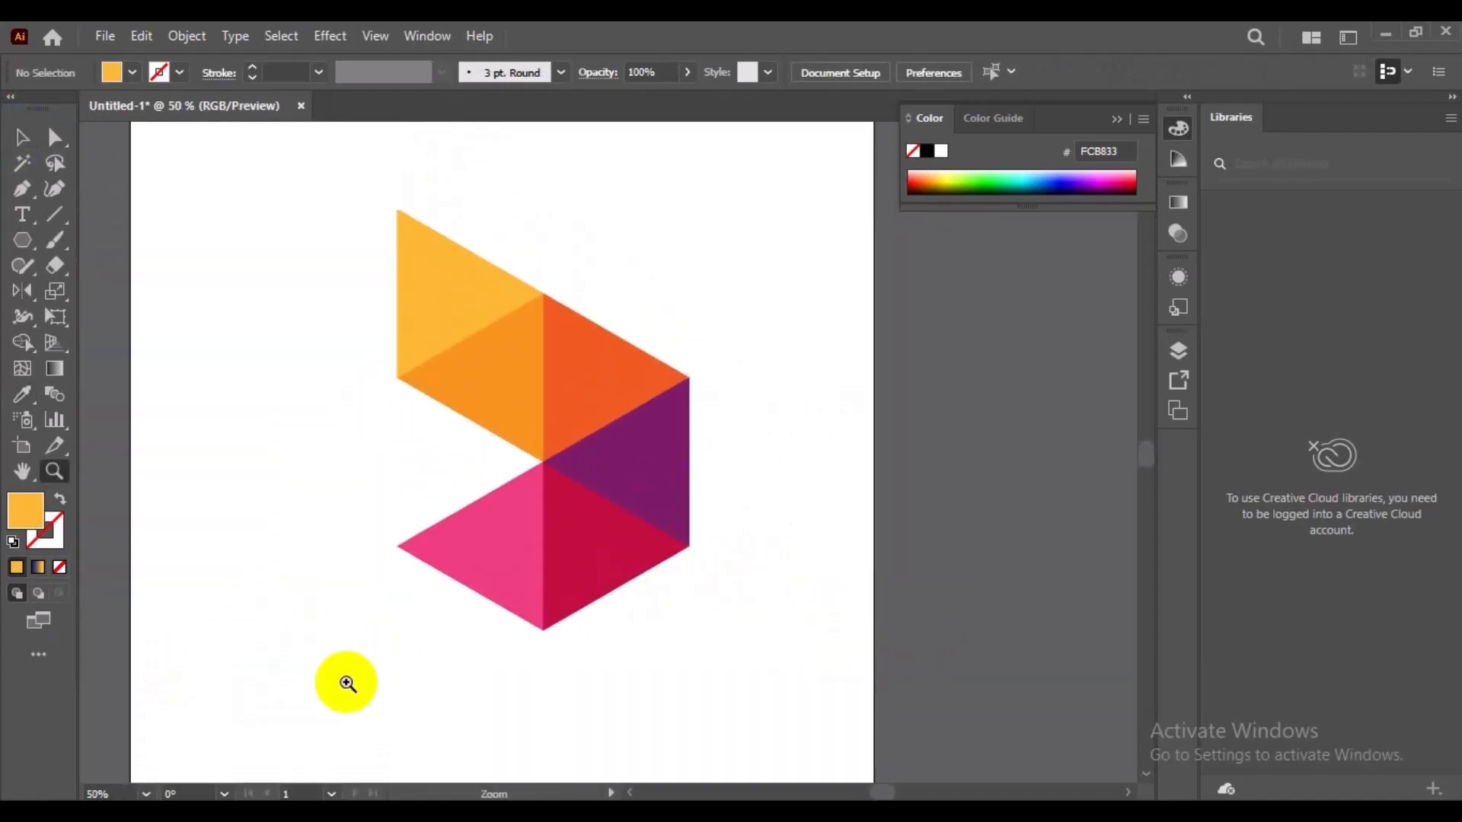
pyautogui.moveTo(183, 813)
pyautogui.click(176, 760)
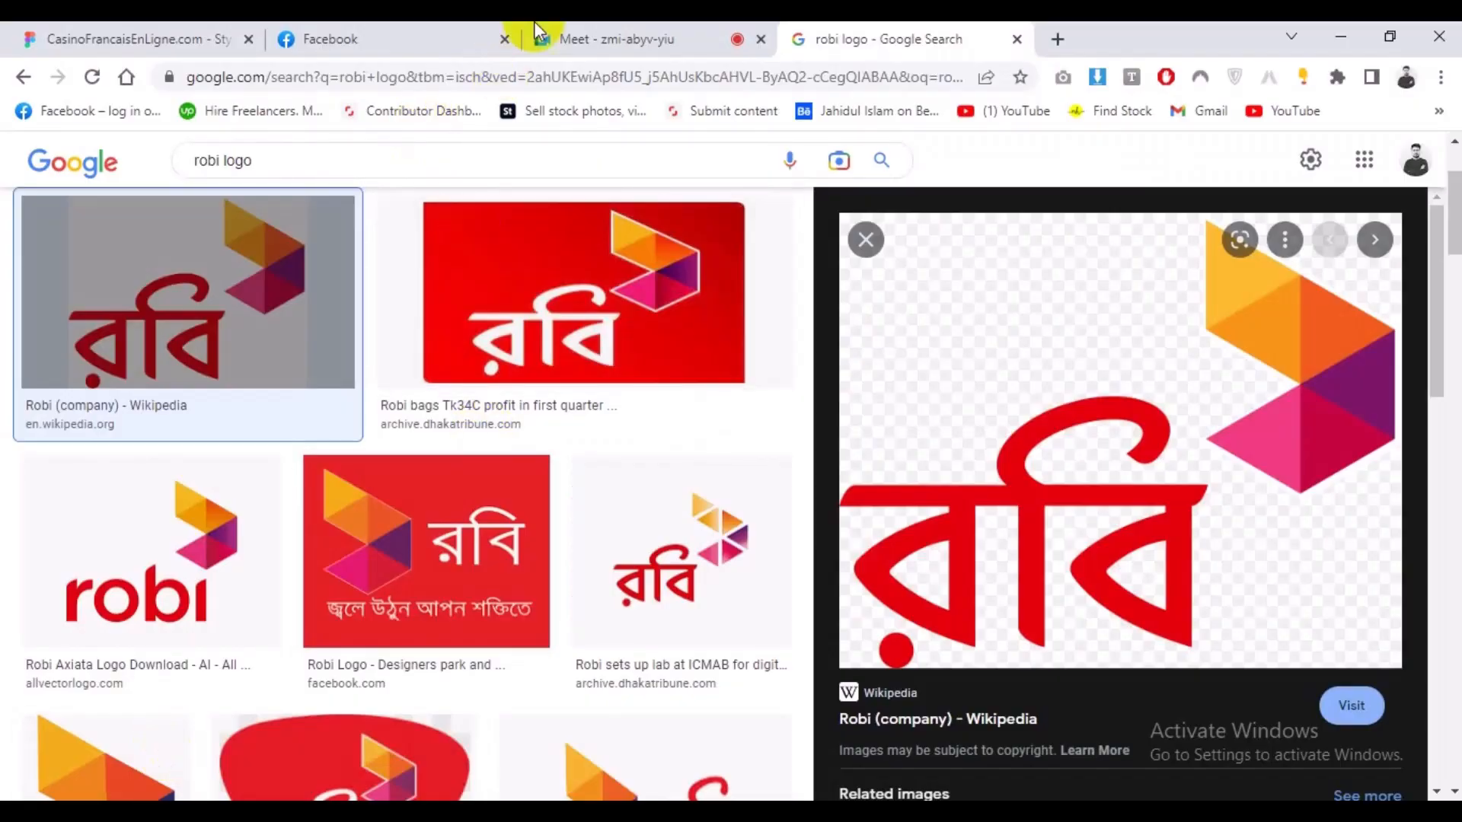
pyautogui.hotkey('alt', 'Tab')
# Step: Draw a small square, fill it with the mark's pink ED3D7F, and send it to the back behind the light orange triangle
pyautogui.moveTo(22, 241); pyautogui.dragTo(106, 239)
pyautogui.moveTo(239, 382)
pyautogui.mouseDown()
pyautogui.moveTo(319, 463)
pyautogui.moveTo(424, 466)
pyautogui.moveTo(491, 411)
pyautogui.moveTo(472, 437)
pyautogui.moveTo(482, 393)
pyautogui.mouseUp()
pyautogui.press('i')
pyautogui.click(541, 527)
pyautogui.press('v')
pyautogui.hotkey('ctrl', 'shift', '[')
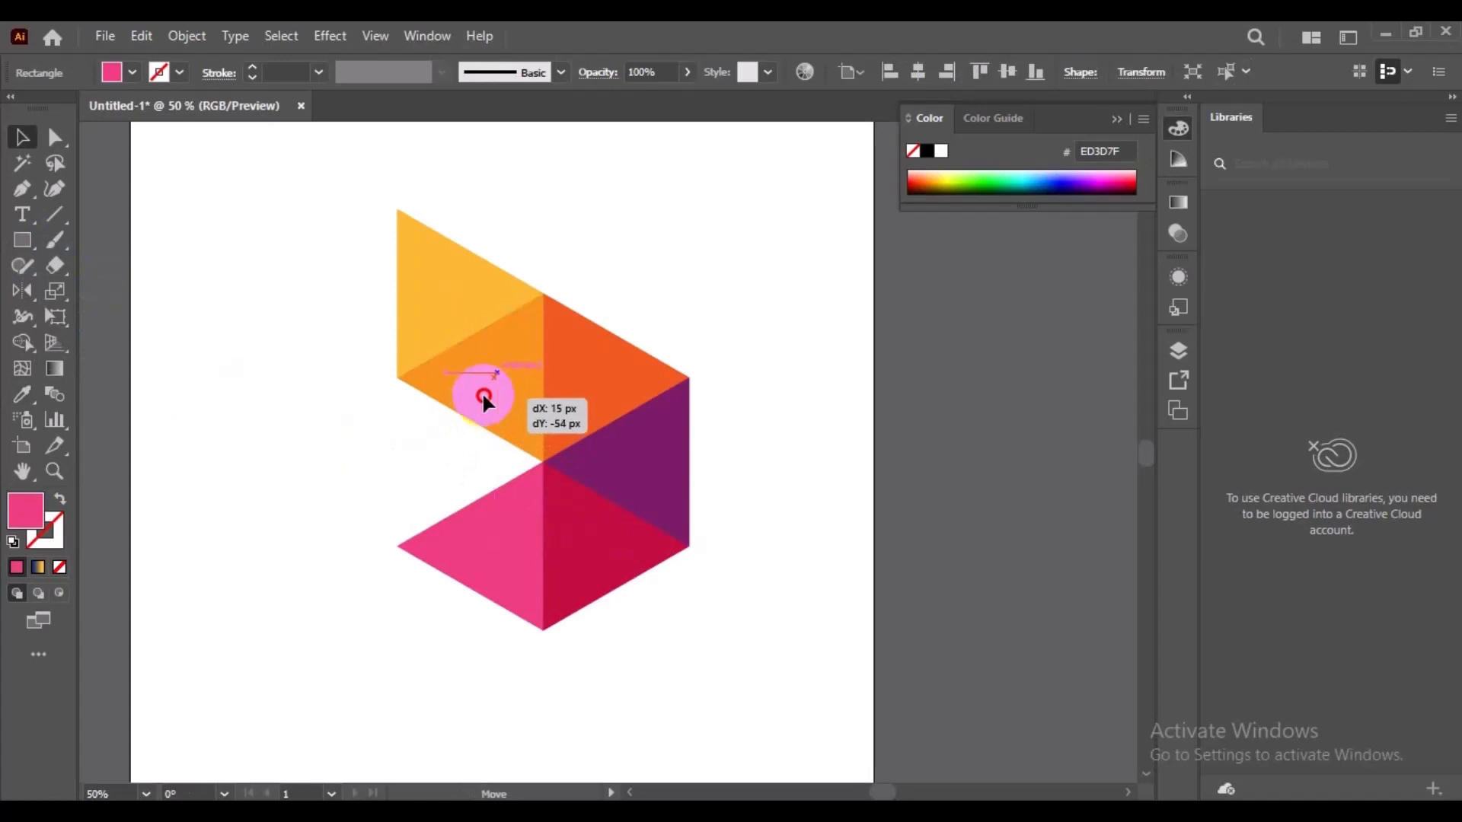
pyautogui.click(391, 434)
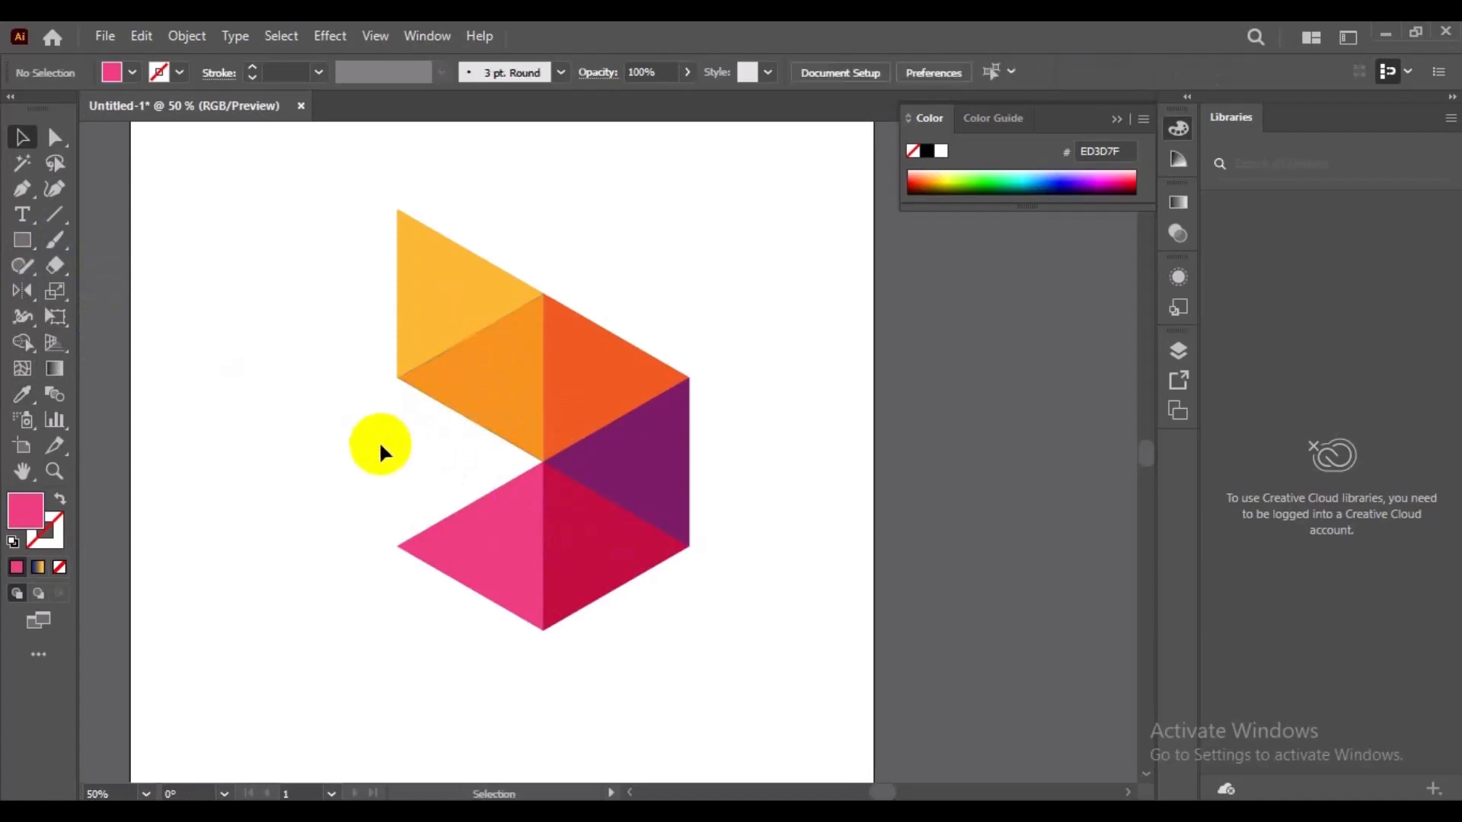
# Step: Delete the light orange triangle covering the pink square, and undo the deletion
pyautogui.click(492, 394)
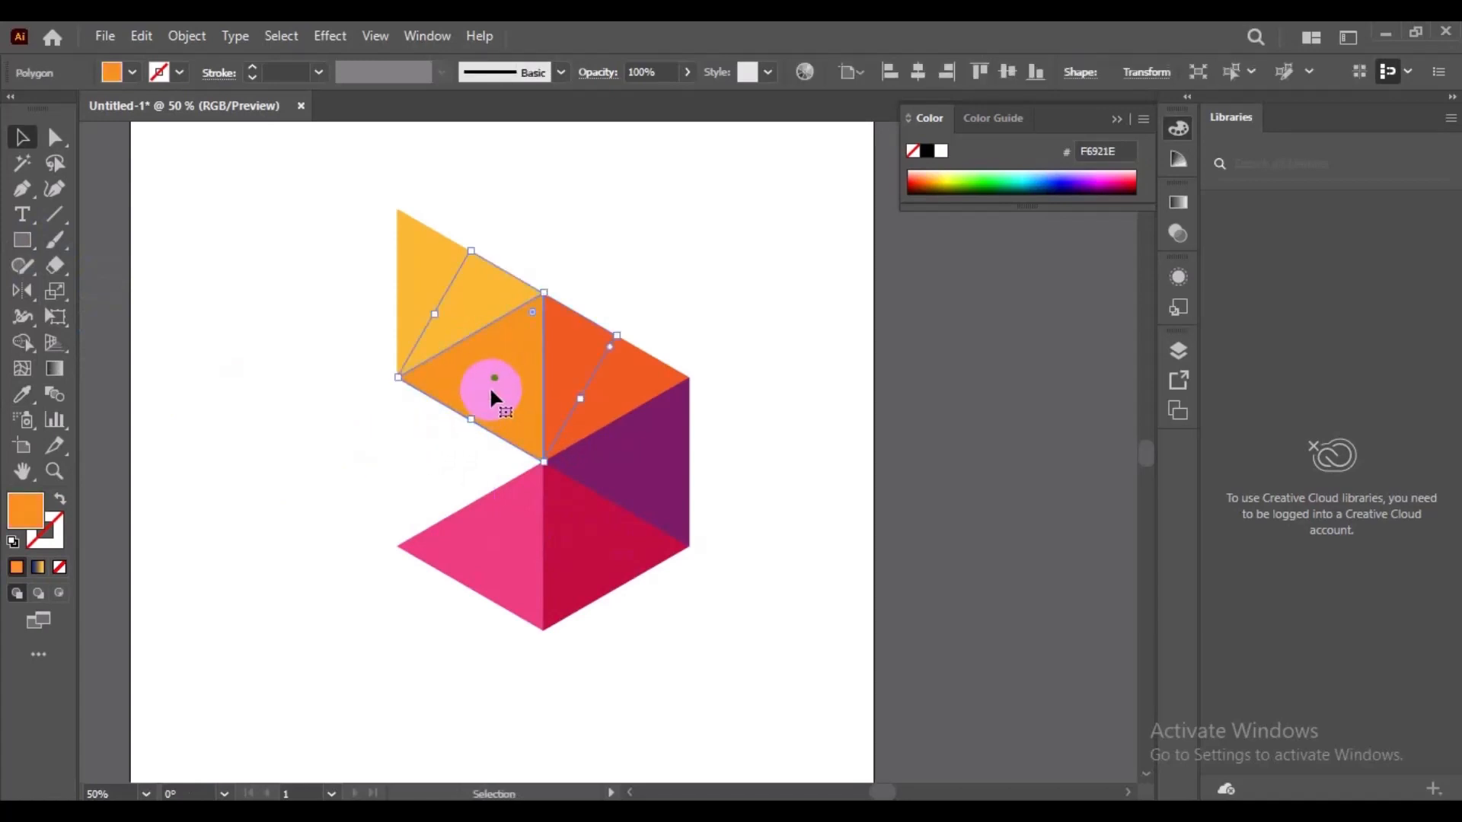
pyautogui.press('Delete')
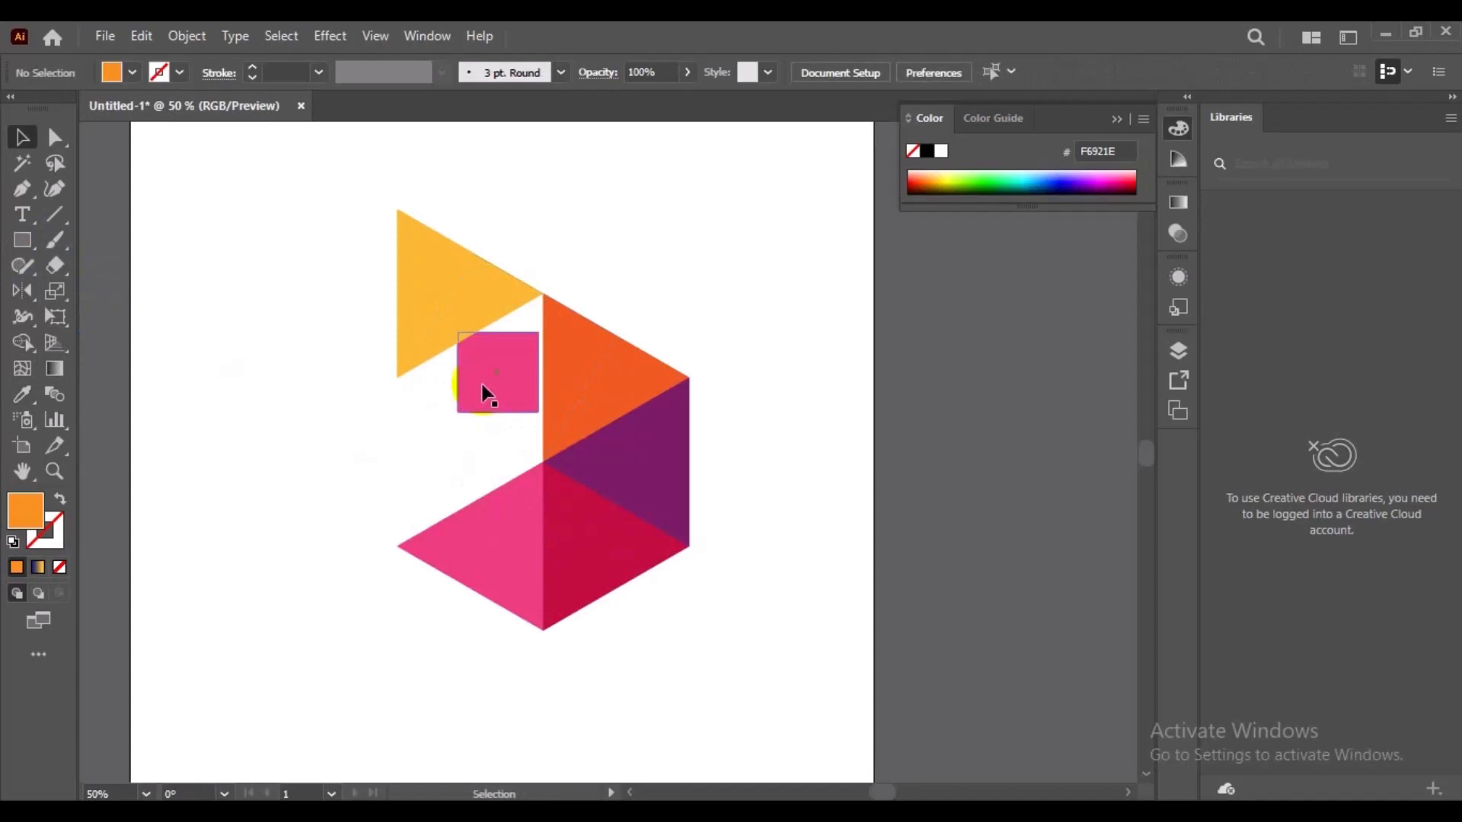
pyautogui.hotkey('ctrl', 'z')
pyautogui.hotkey('ctrl', 'z')
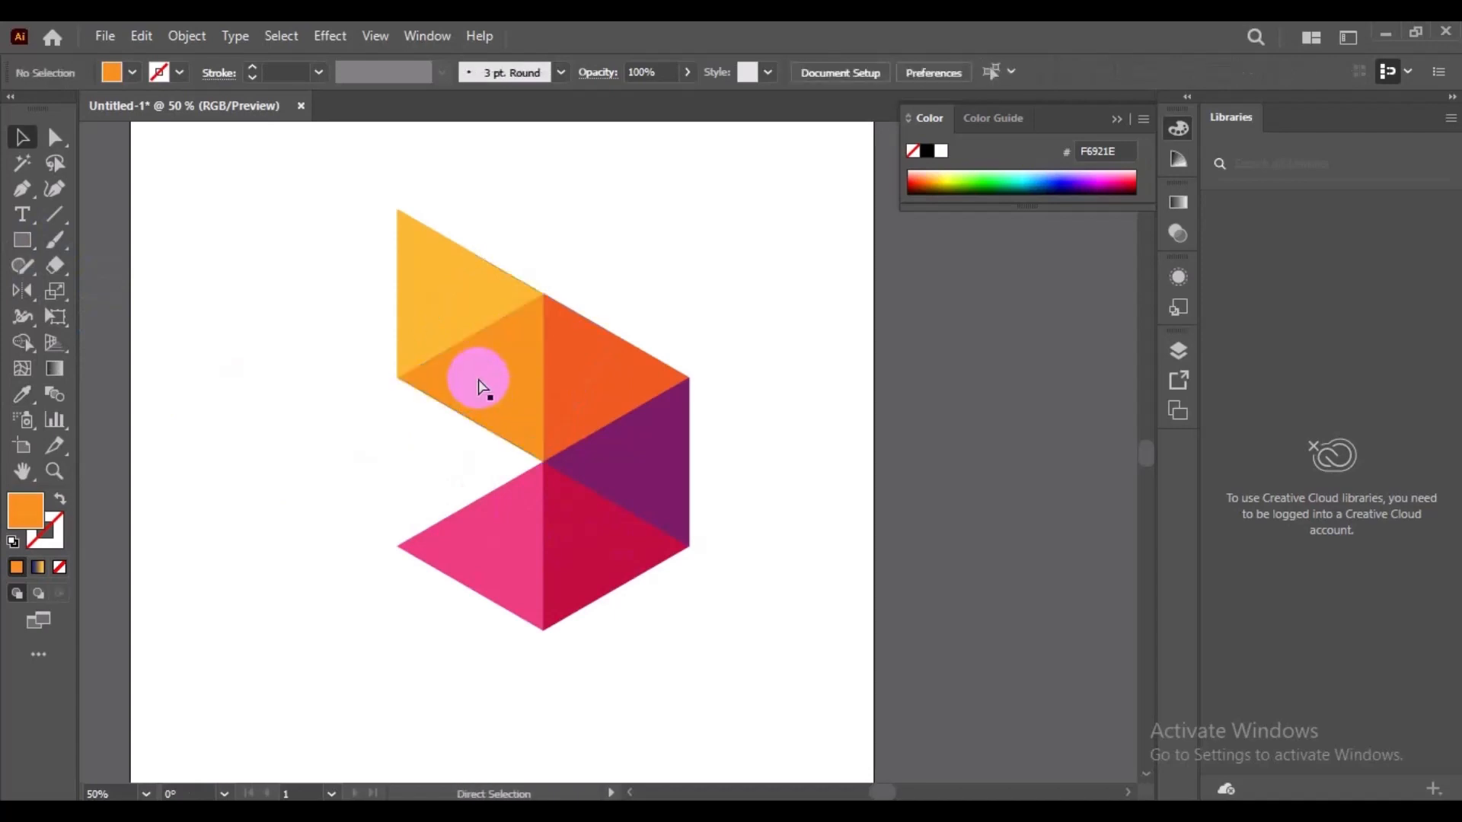
# Step: Move the hidden pink square slightly down and left so its corner protrudes below the light orange triangle
pyautogui.moveTo(508, 381)
pyautogui.mouseDown()
pyautogui.moveTo(451, 417)
pyautogui.moveTo(495, 397)
pyautogui.mouseUp()
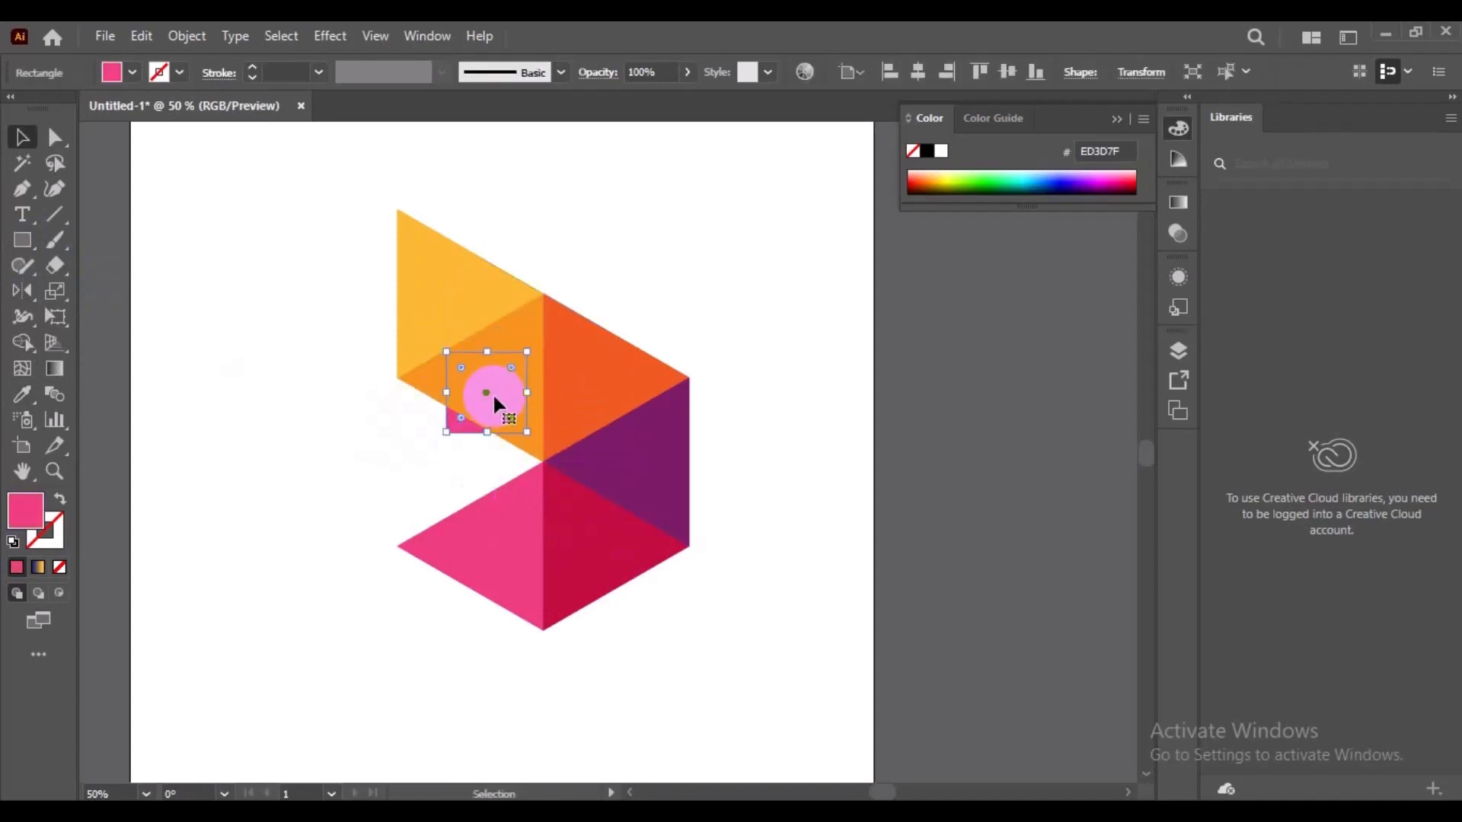